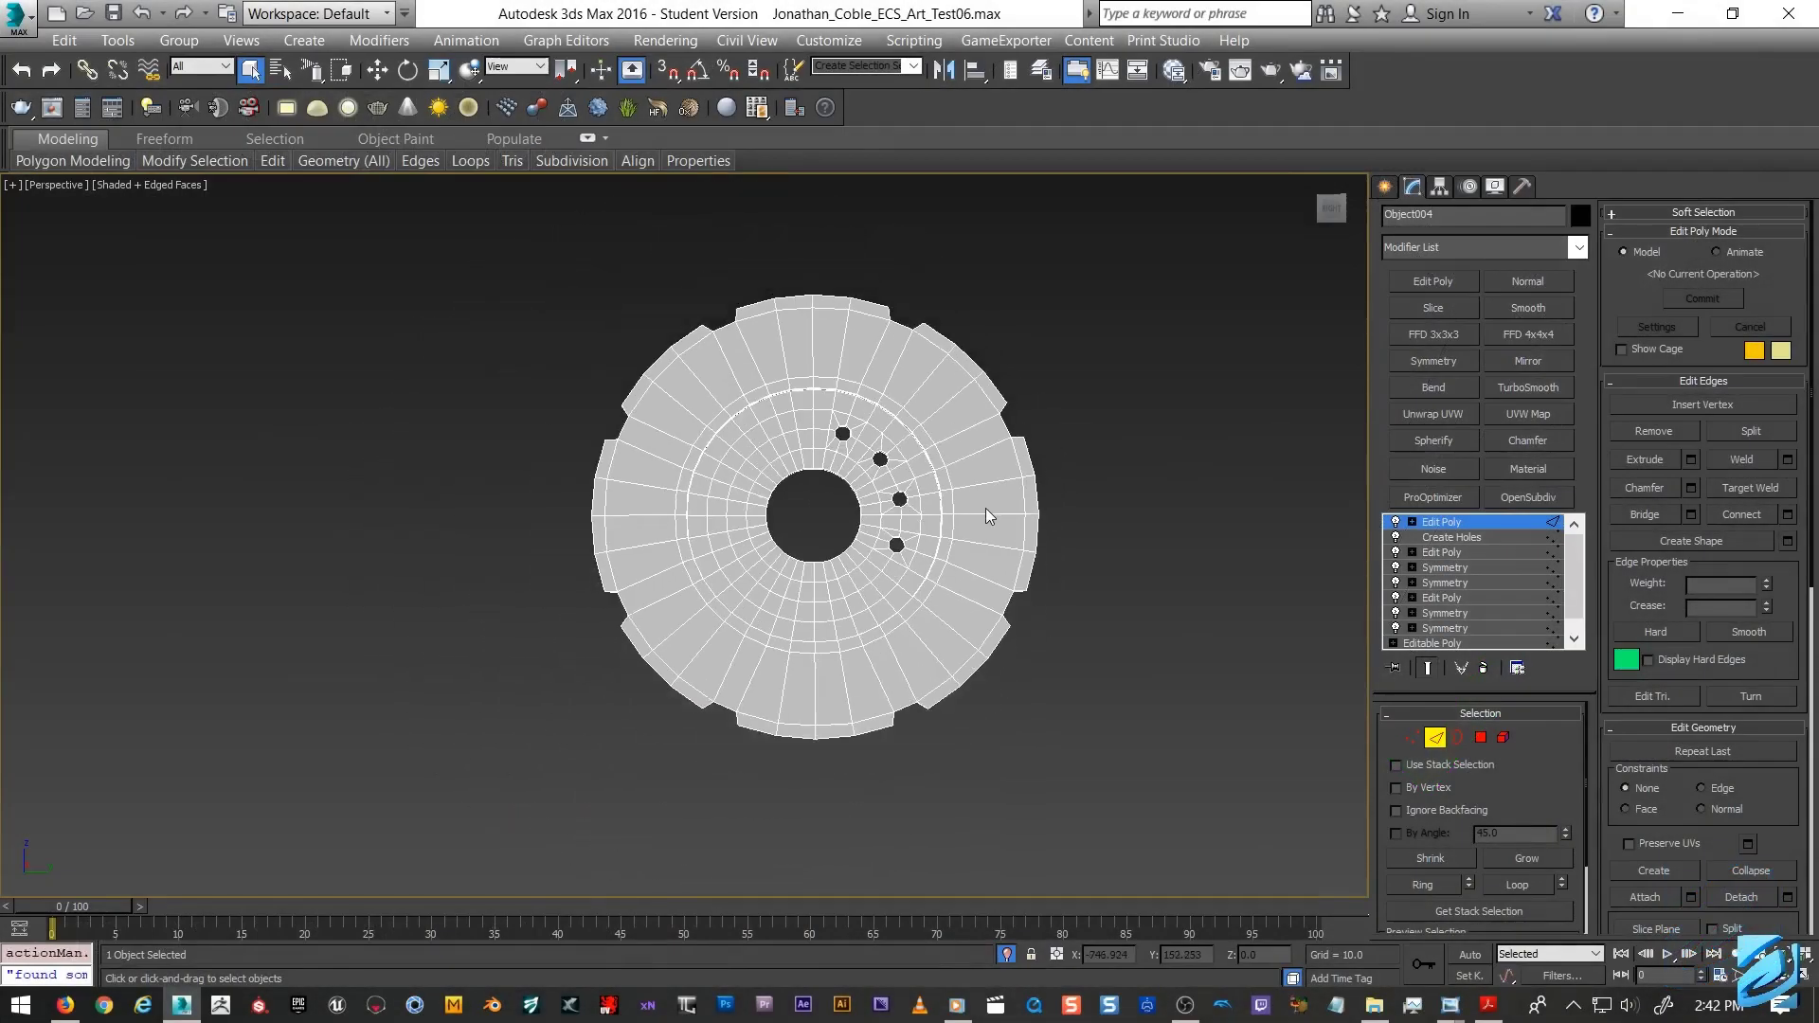
Examine the notched disc's front face, its center opening, the small holes and the surrounding edge flow.
scroll(987, 504, "up", 2)
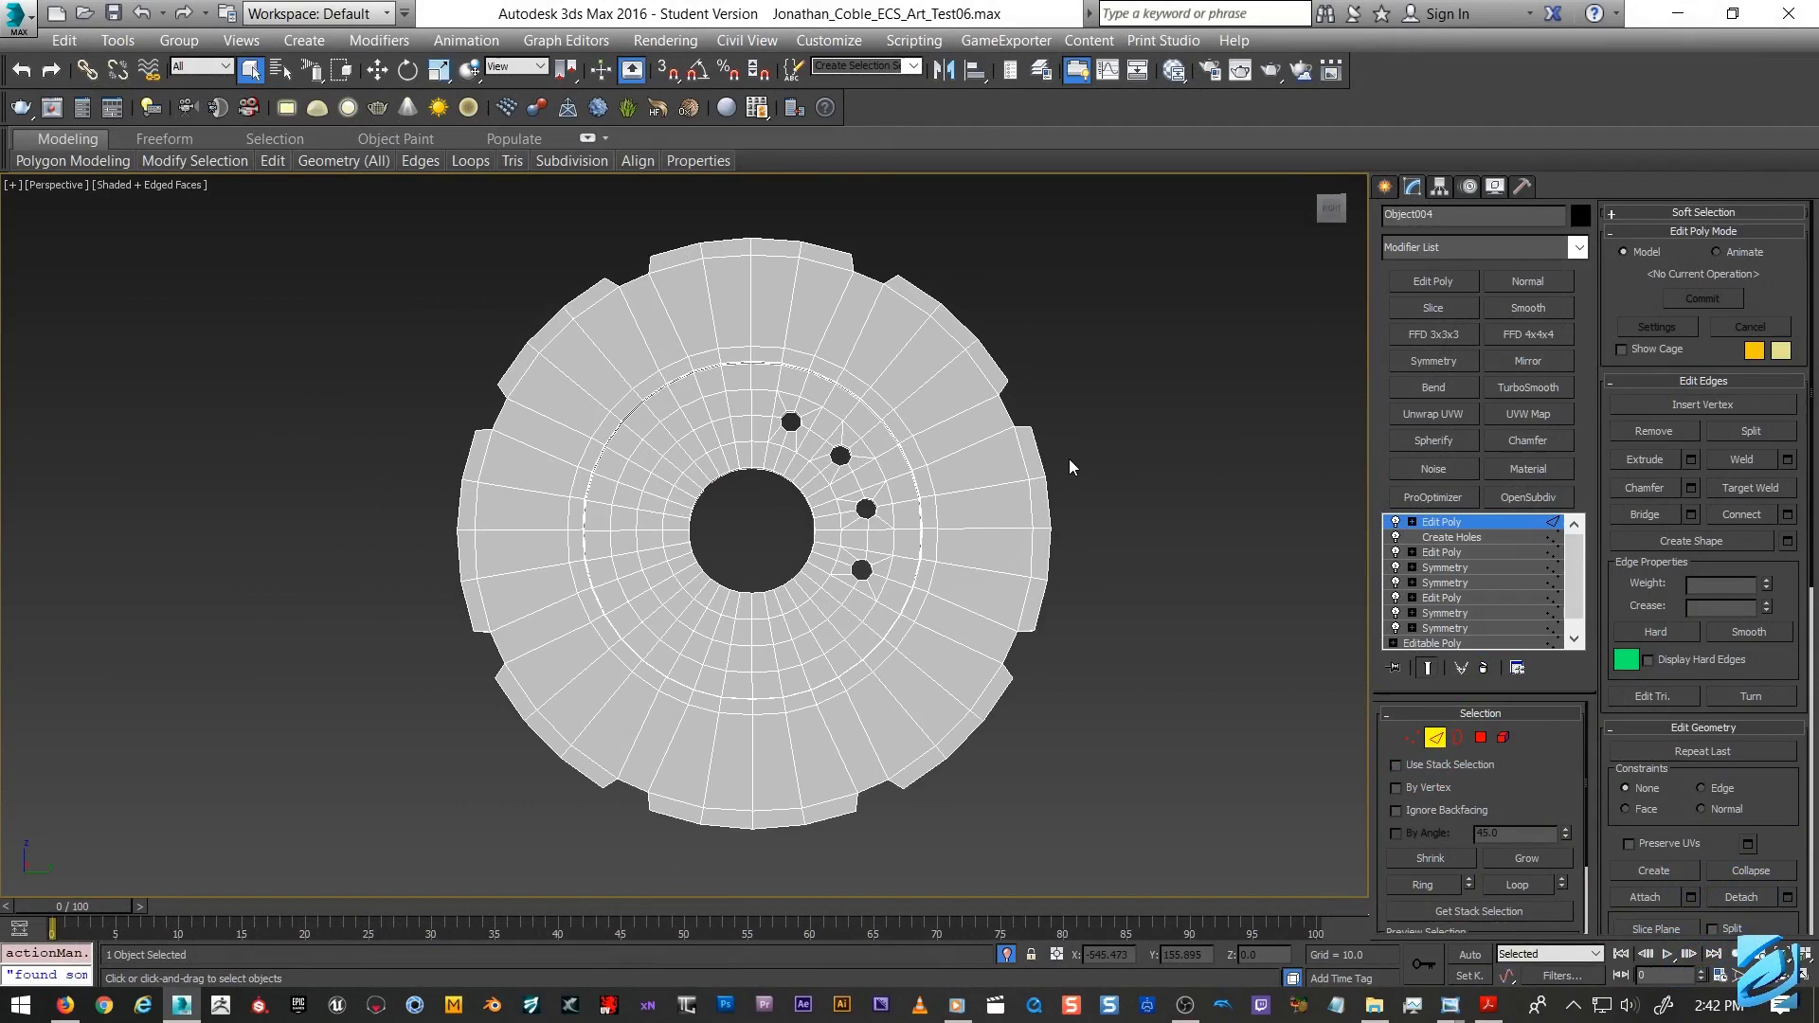
scroll(1068, 459, "down", 2)
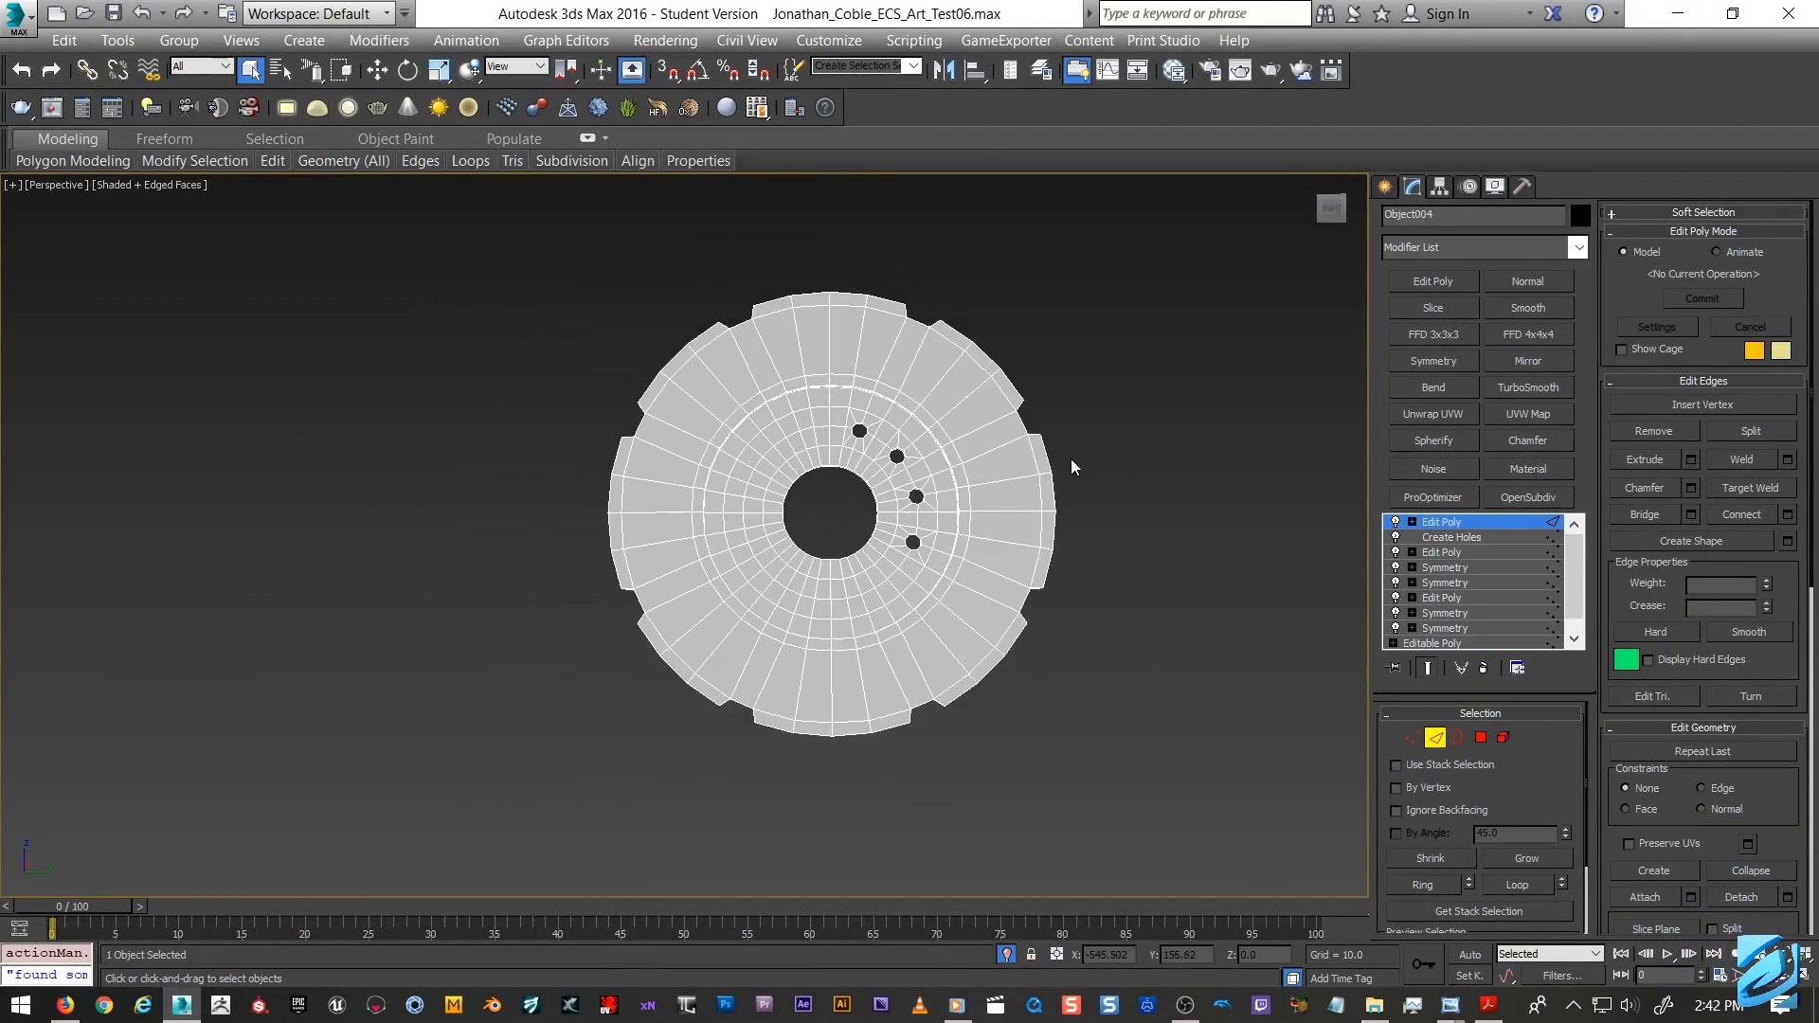
scroll(1071, 459, "up", 3)
scroll(1156, 529, "down", 4)
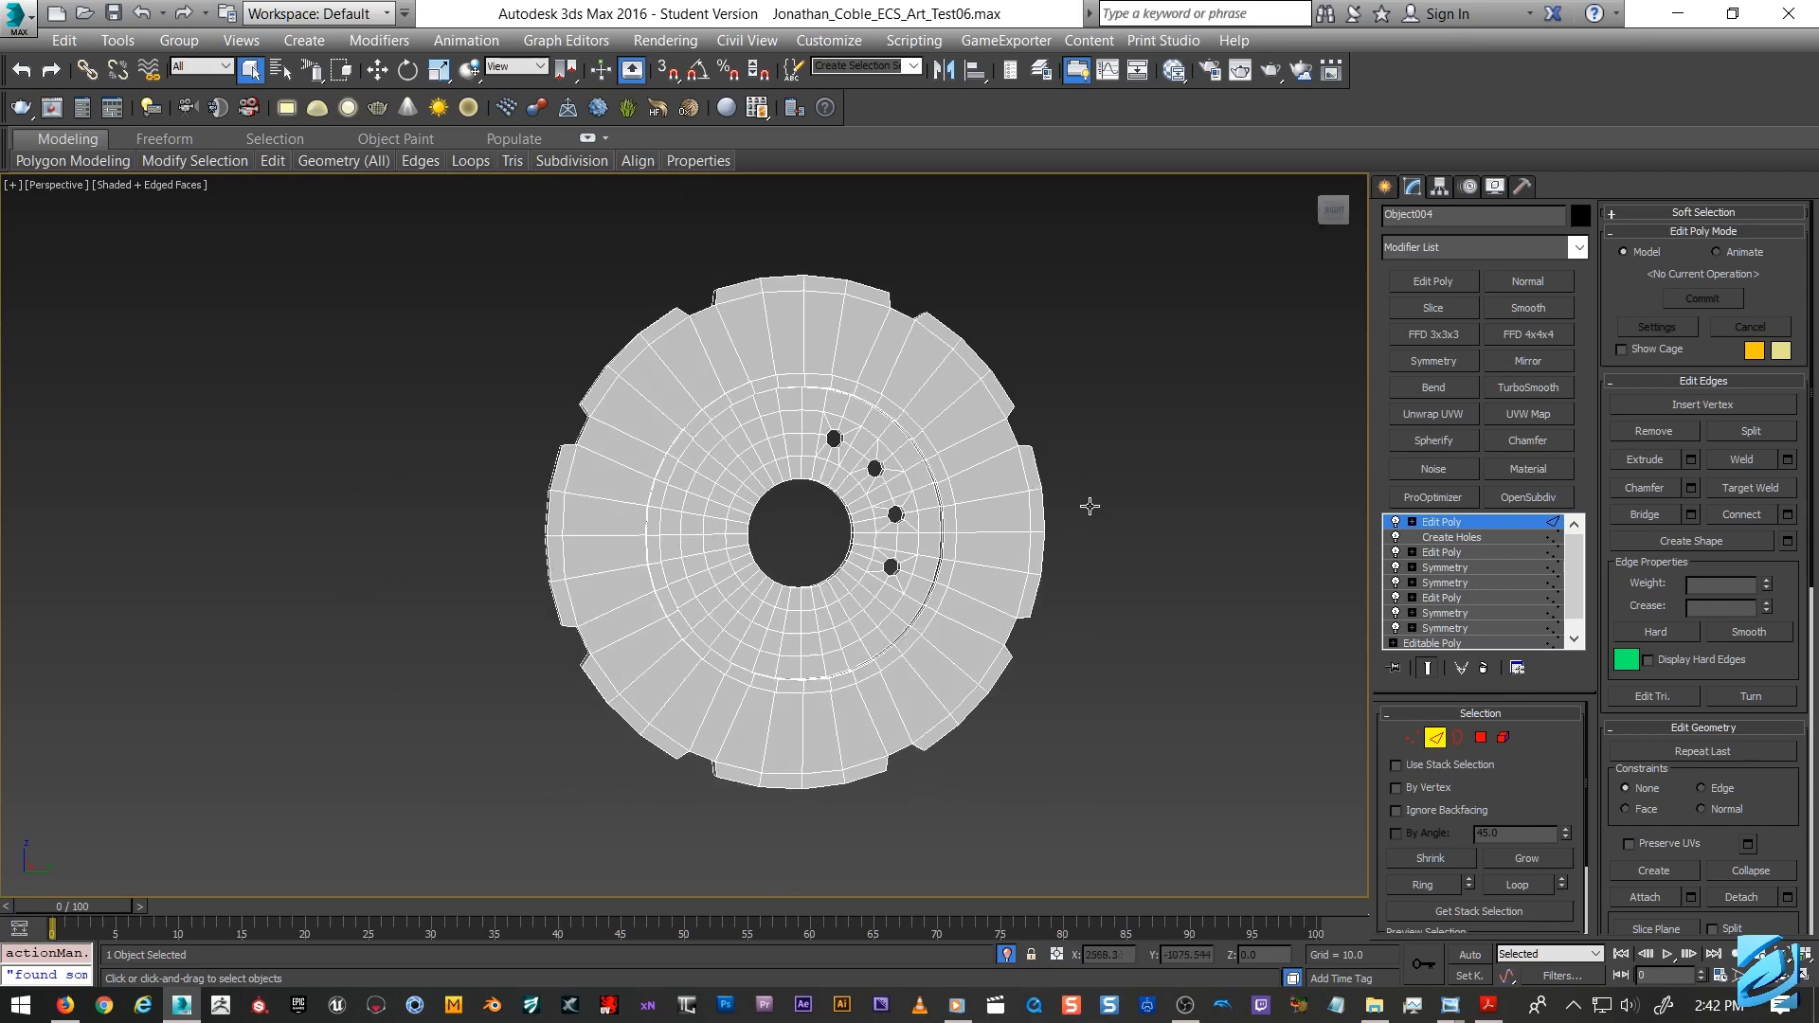
scroll(1008, 577, "down", 3)
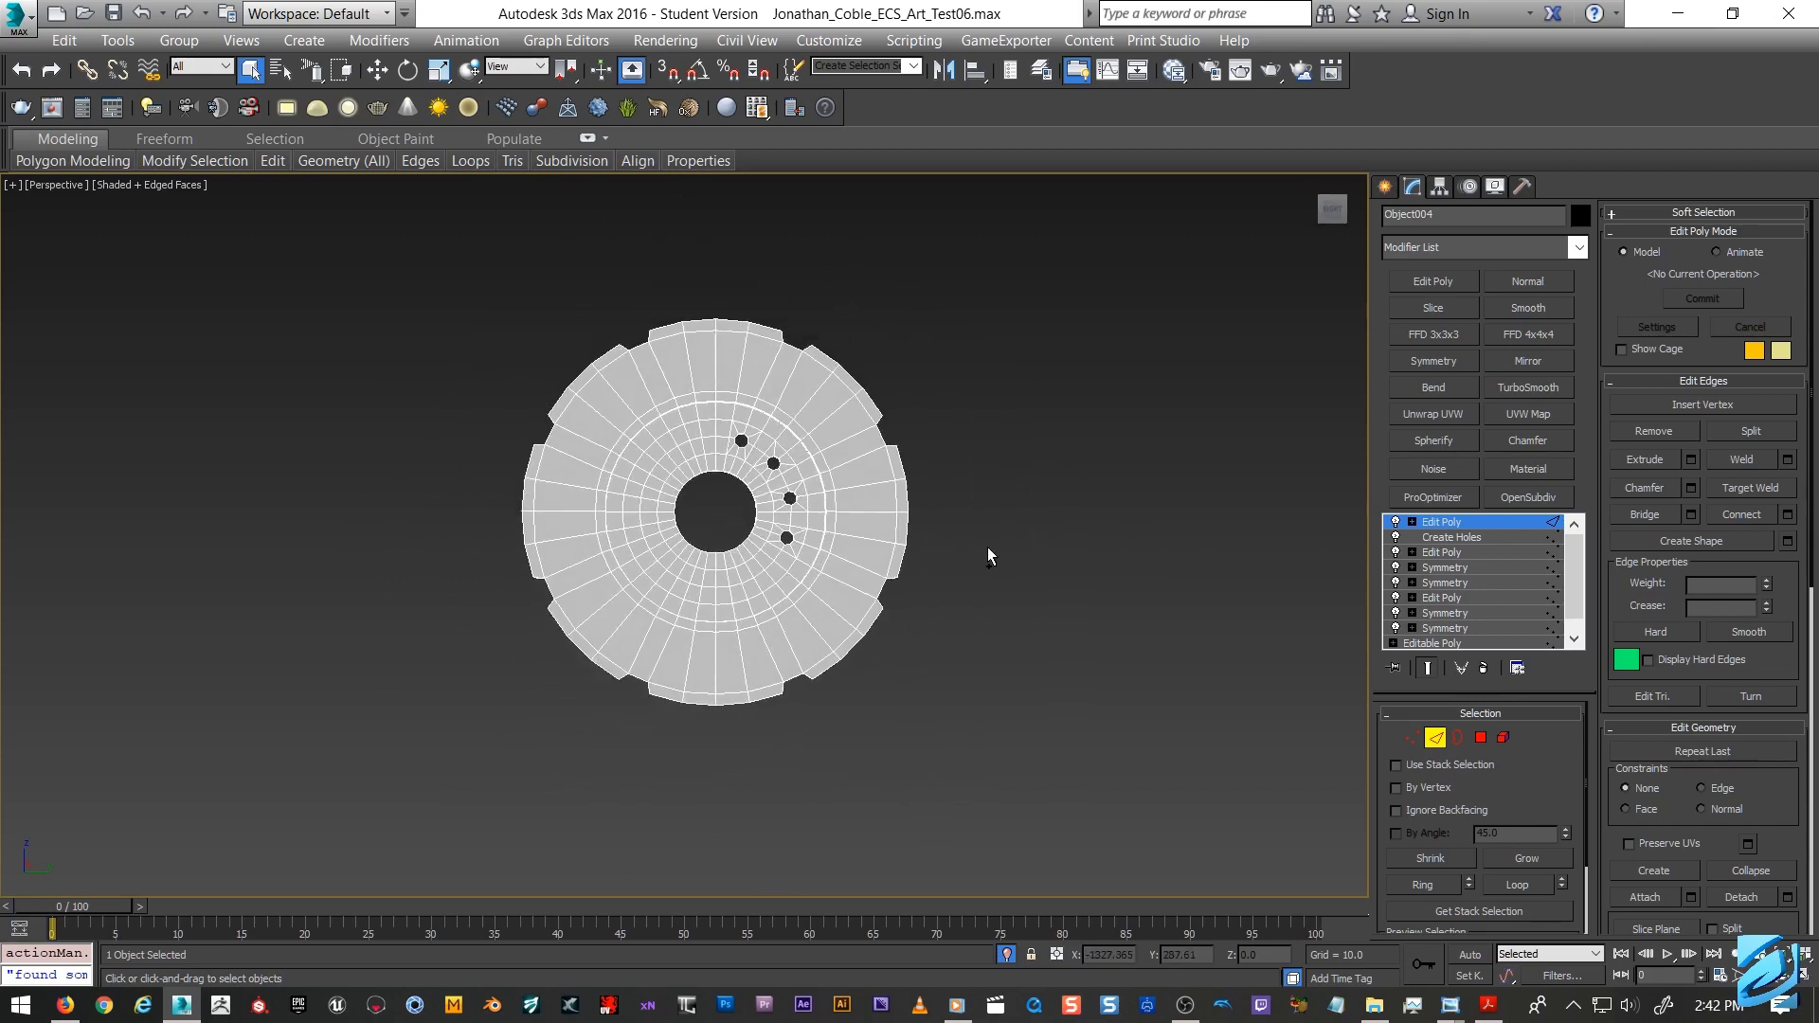
scroll(615, 417, "up", 1)
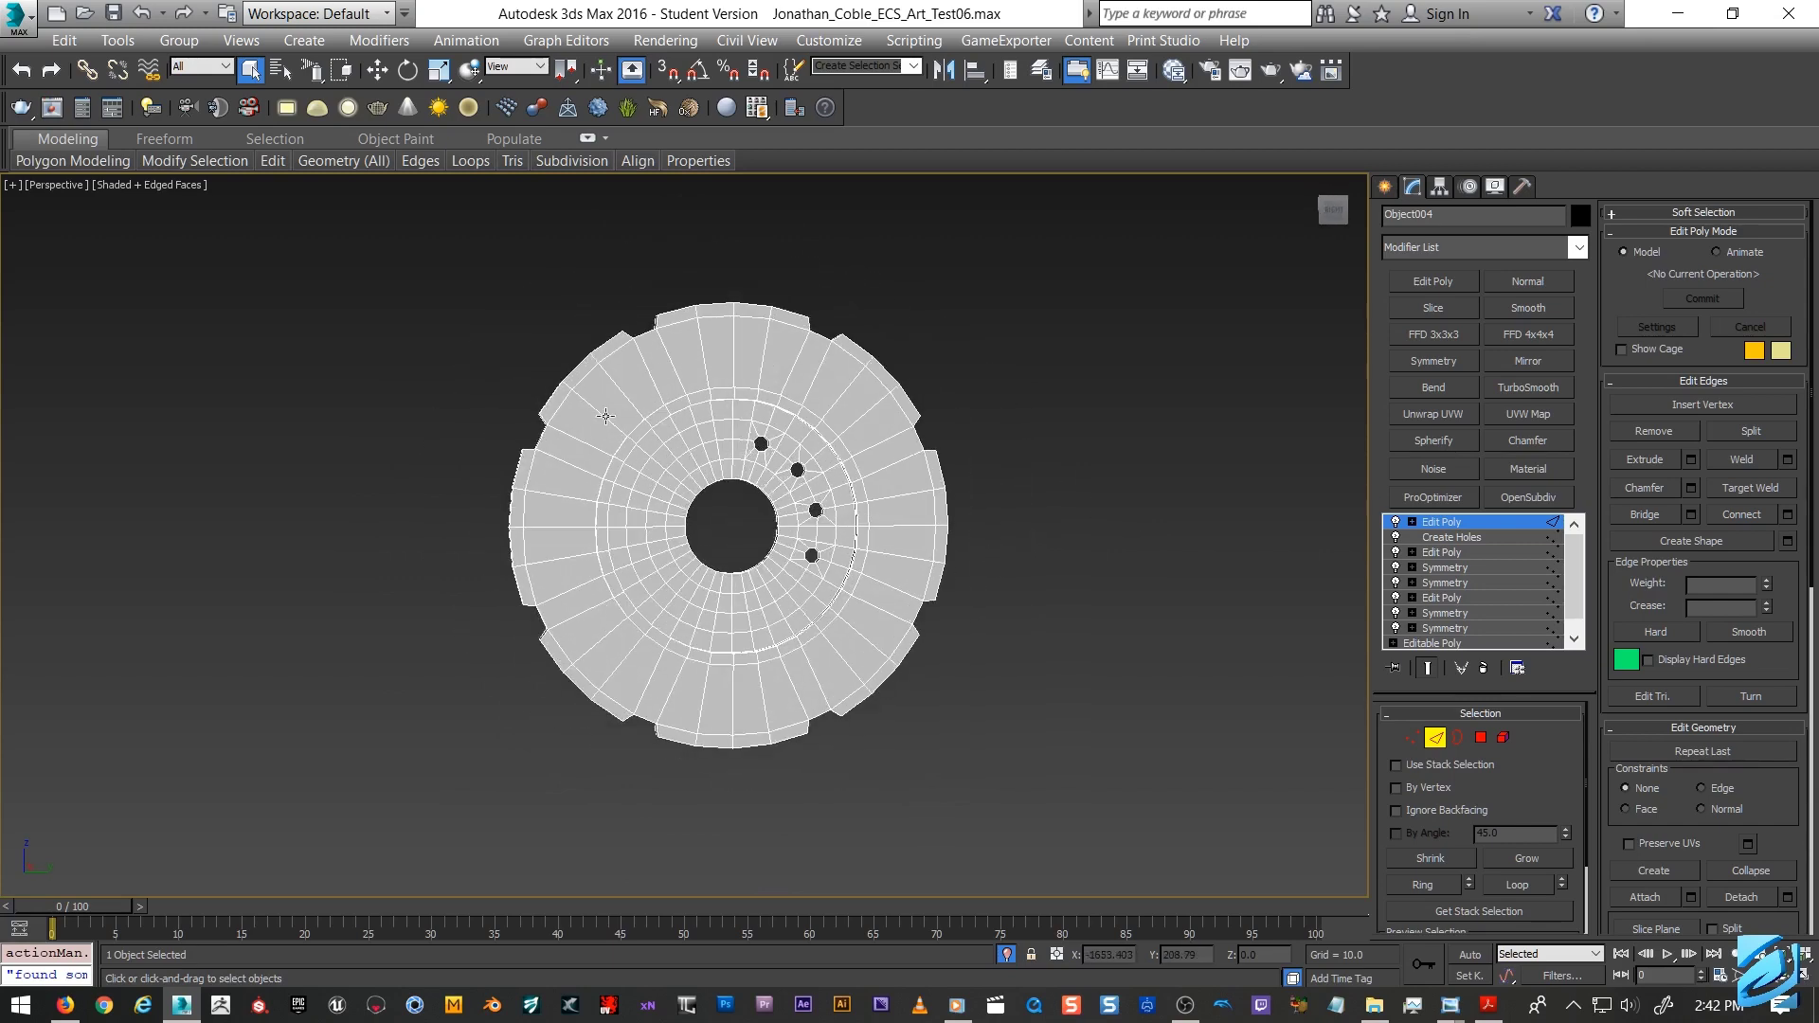
middle_click_drag(606, 415, 642, 415)
scroll(639, 411, "up", 1)
scroll(630, 412, "up", 1)
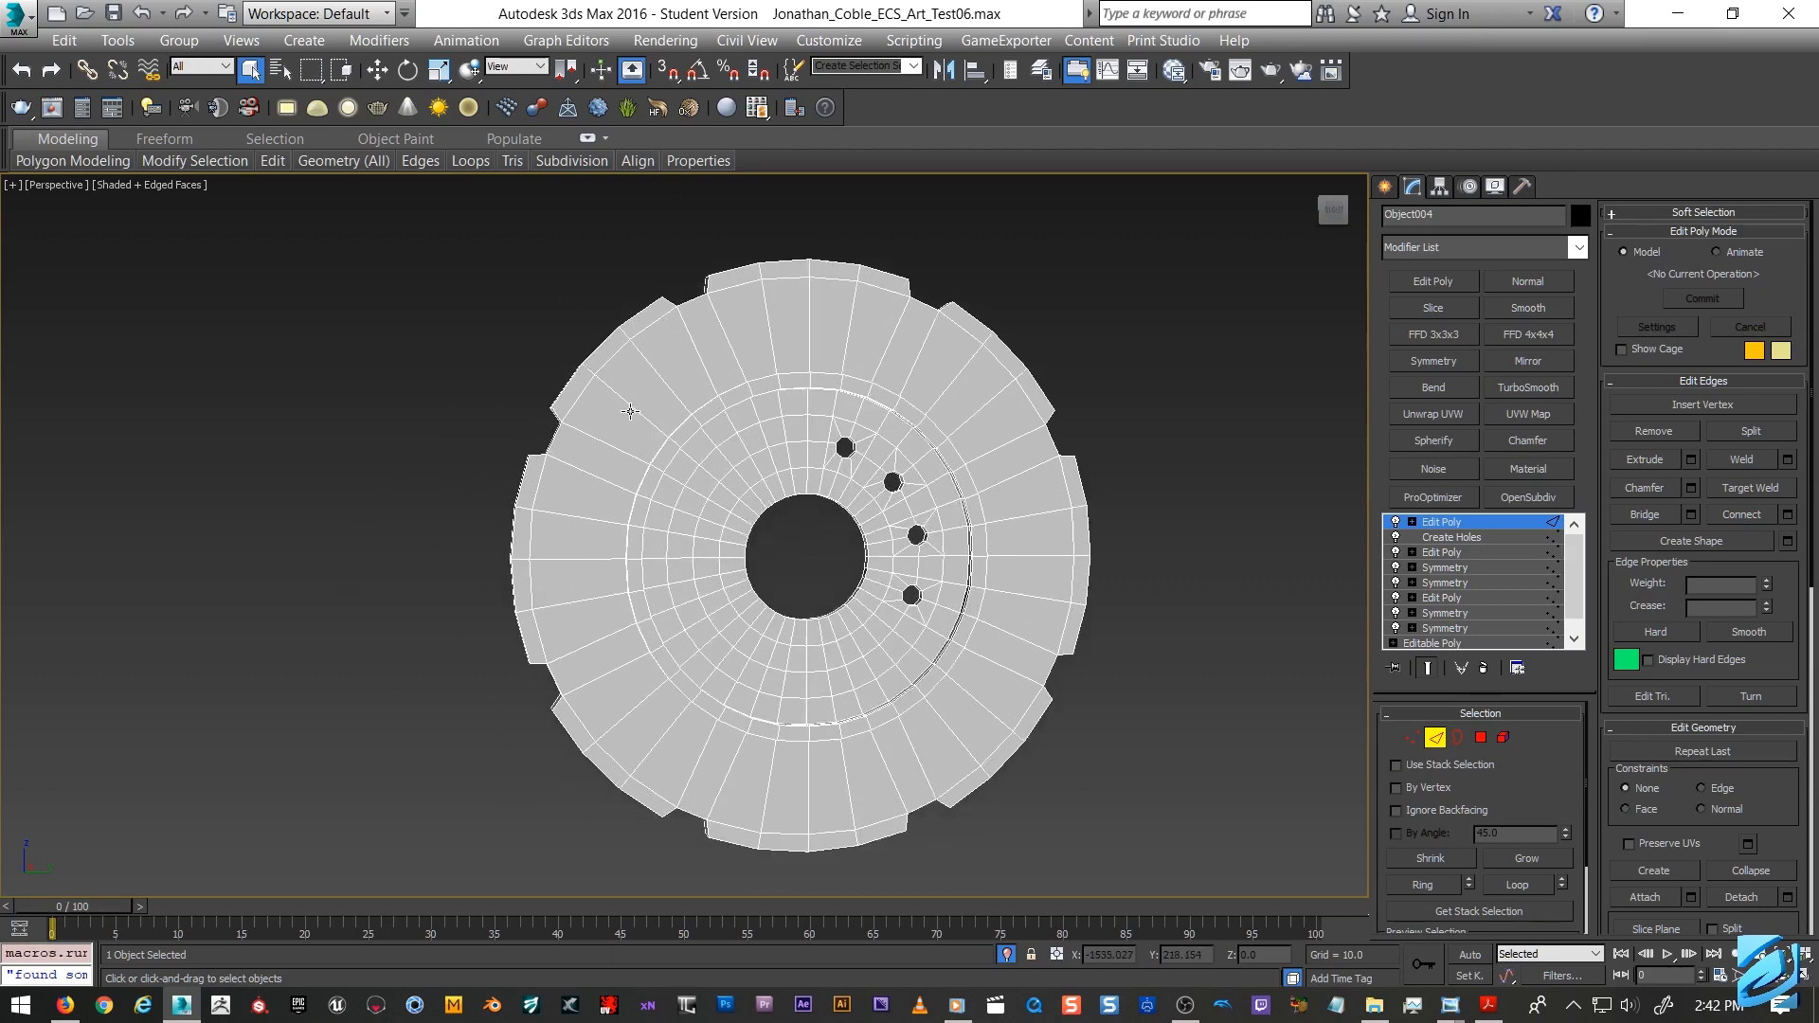
middle_click_drag(638, 405, 697, 398, "alt")
scroll(695, 394, "up", 2)
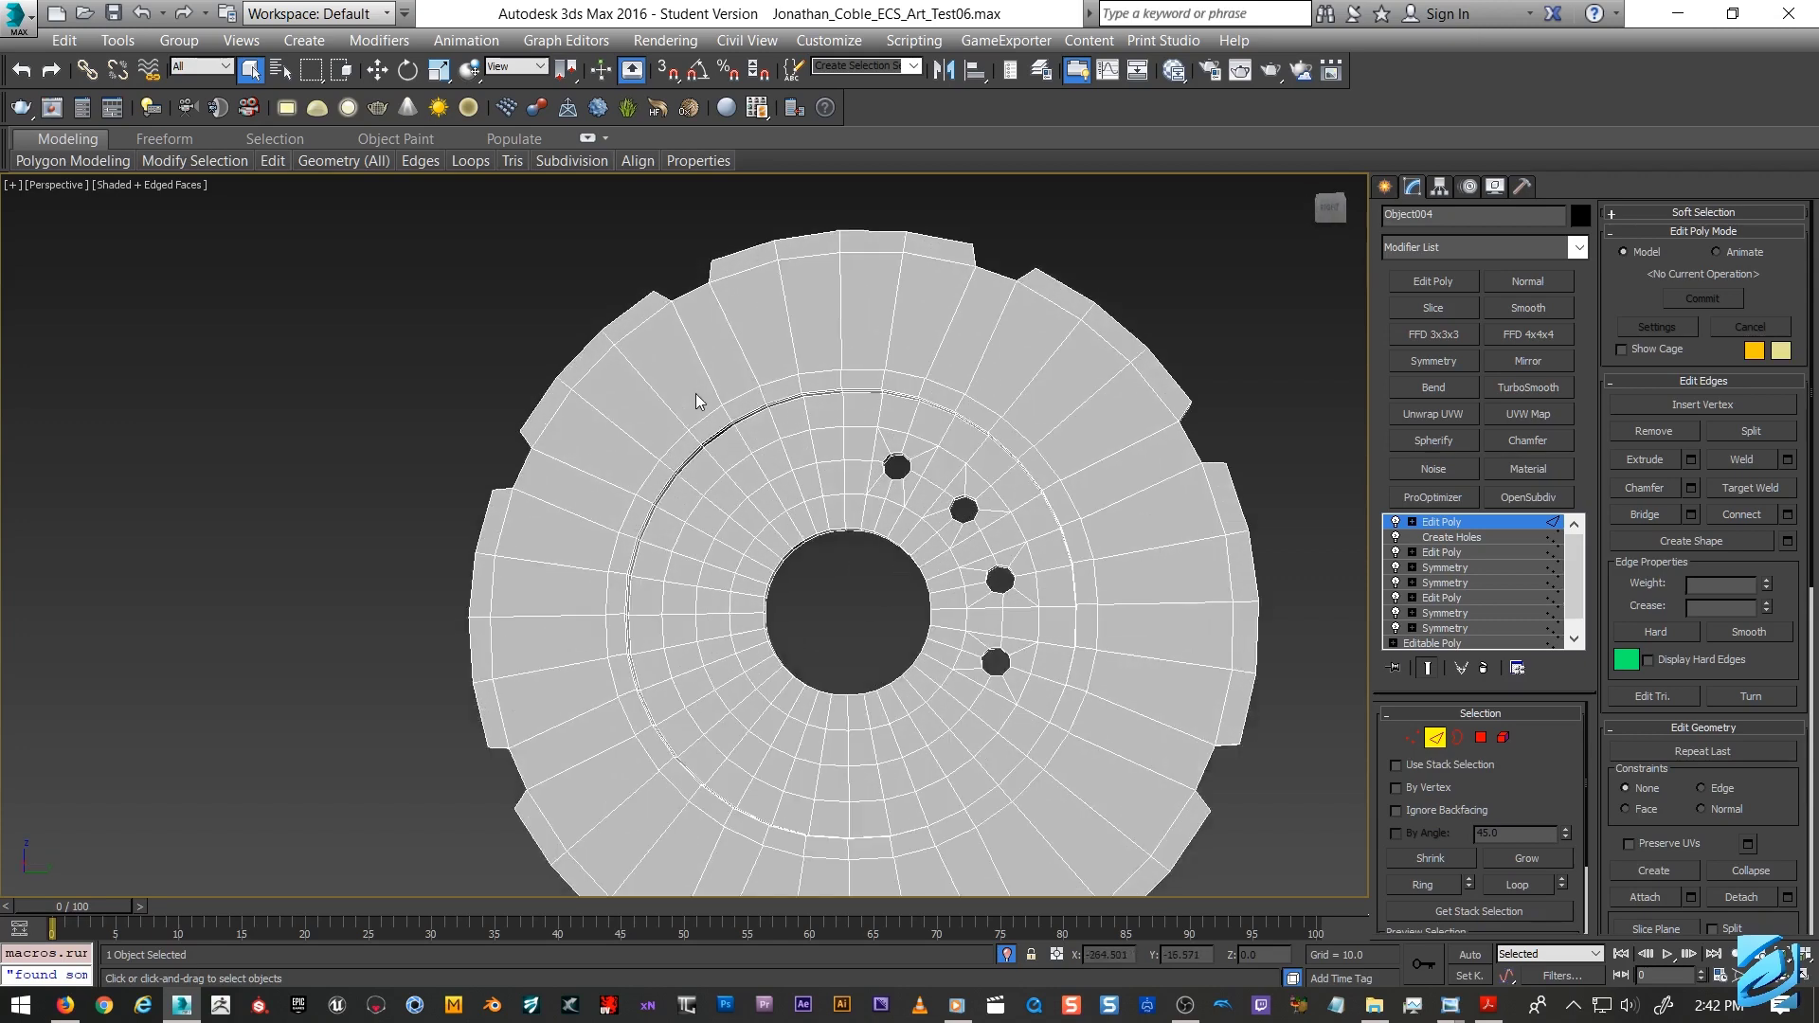
middle_click_drag(843, 502, 935, 473, "alt")
scroll(948, 473, "down", 1)
scroll(959, 478, "down", 2)
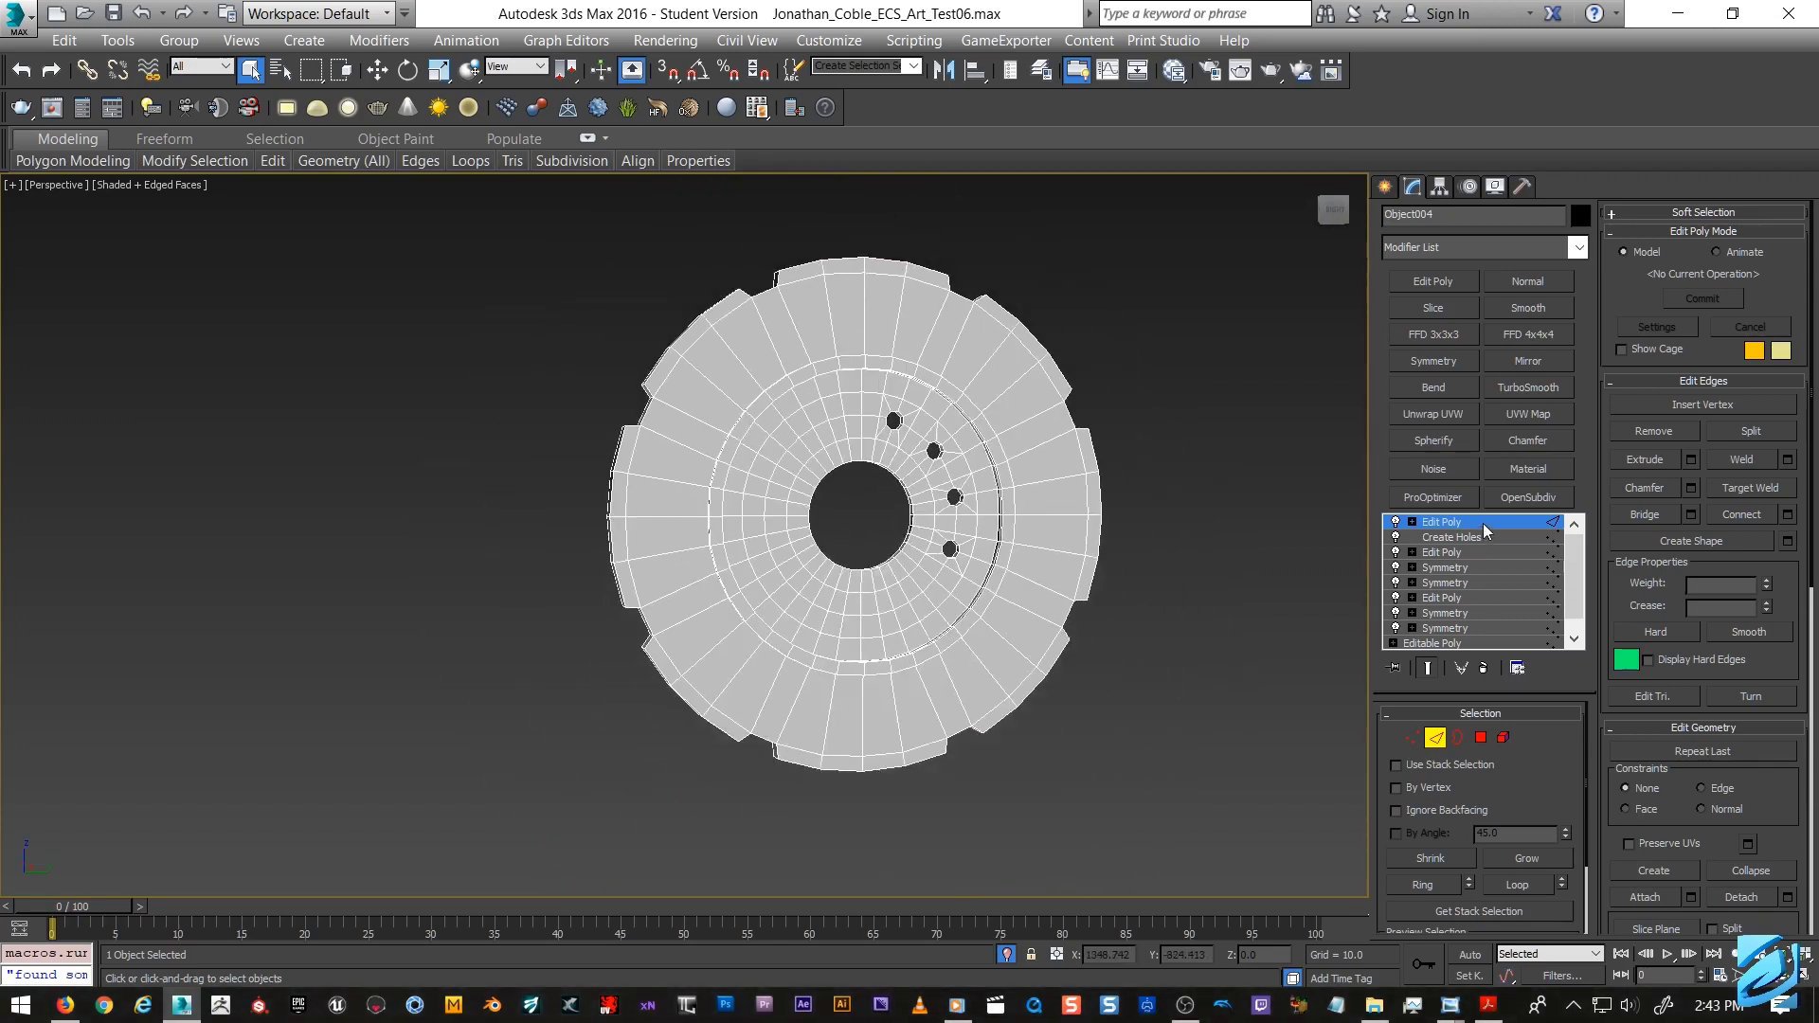
Leave edge editing on the disc and create a thin box beside it, about 5 long, 150 wide and -32 high.
left_click(1484, 524)
middle_click_drag(1116, 643, 697, 619)
scroll(696, 618, "down", 3)
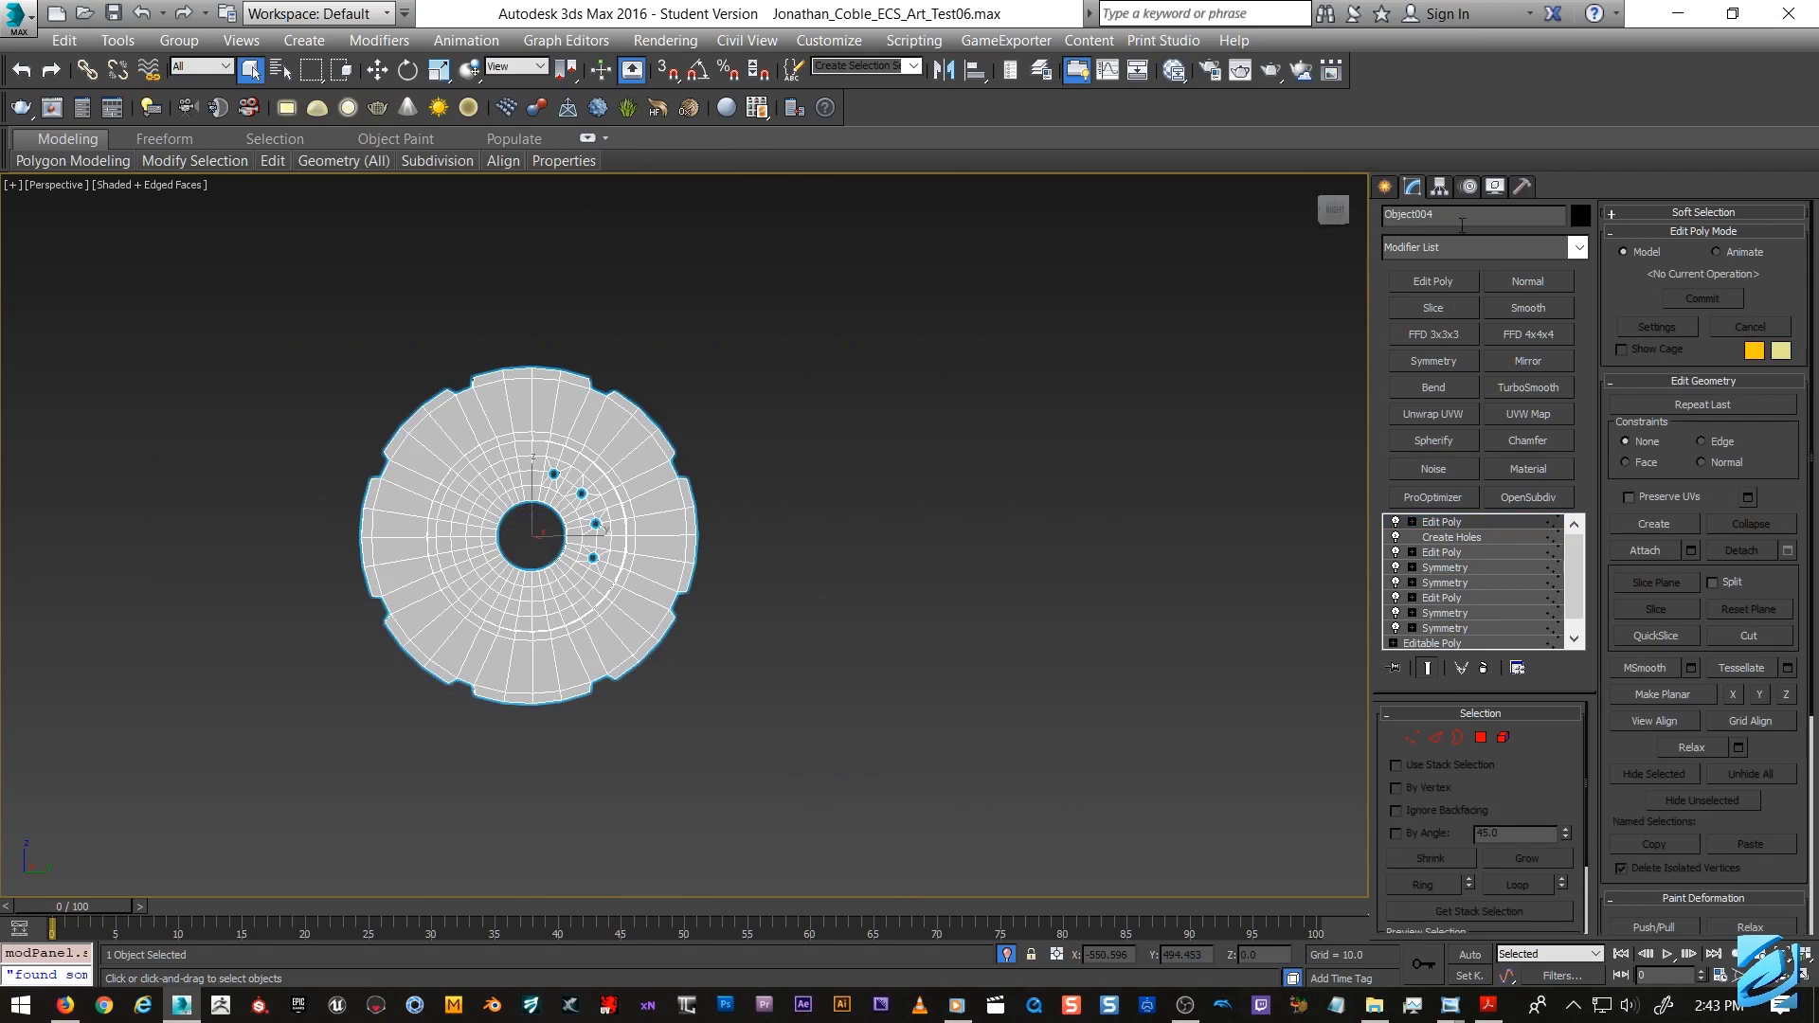
left_click(1385, 187)
left_click(1430, 327)
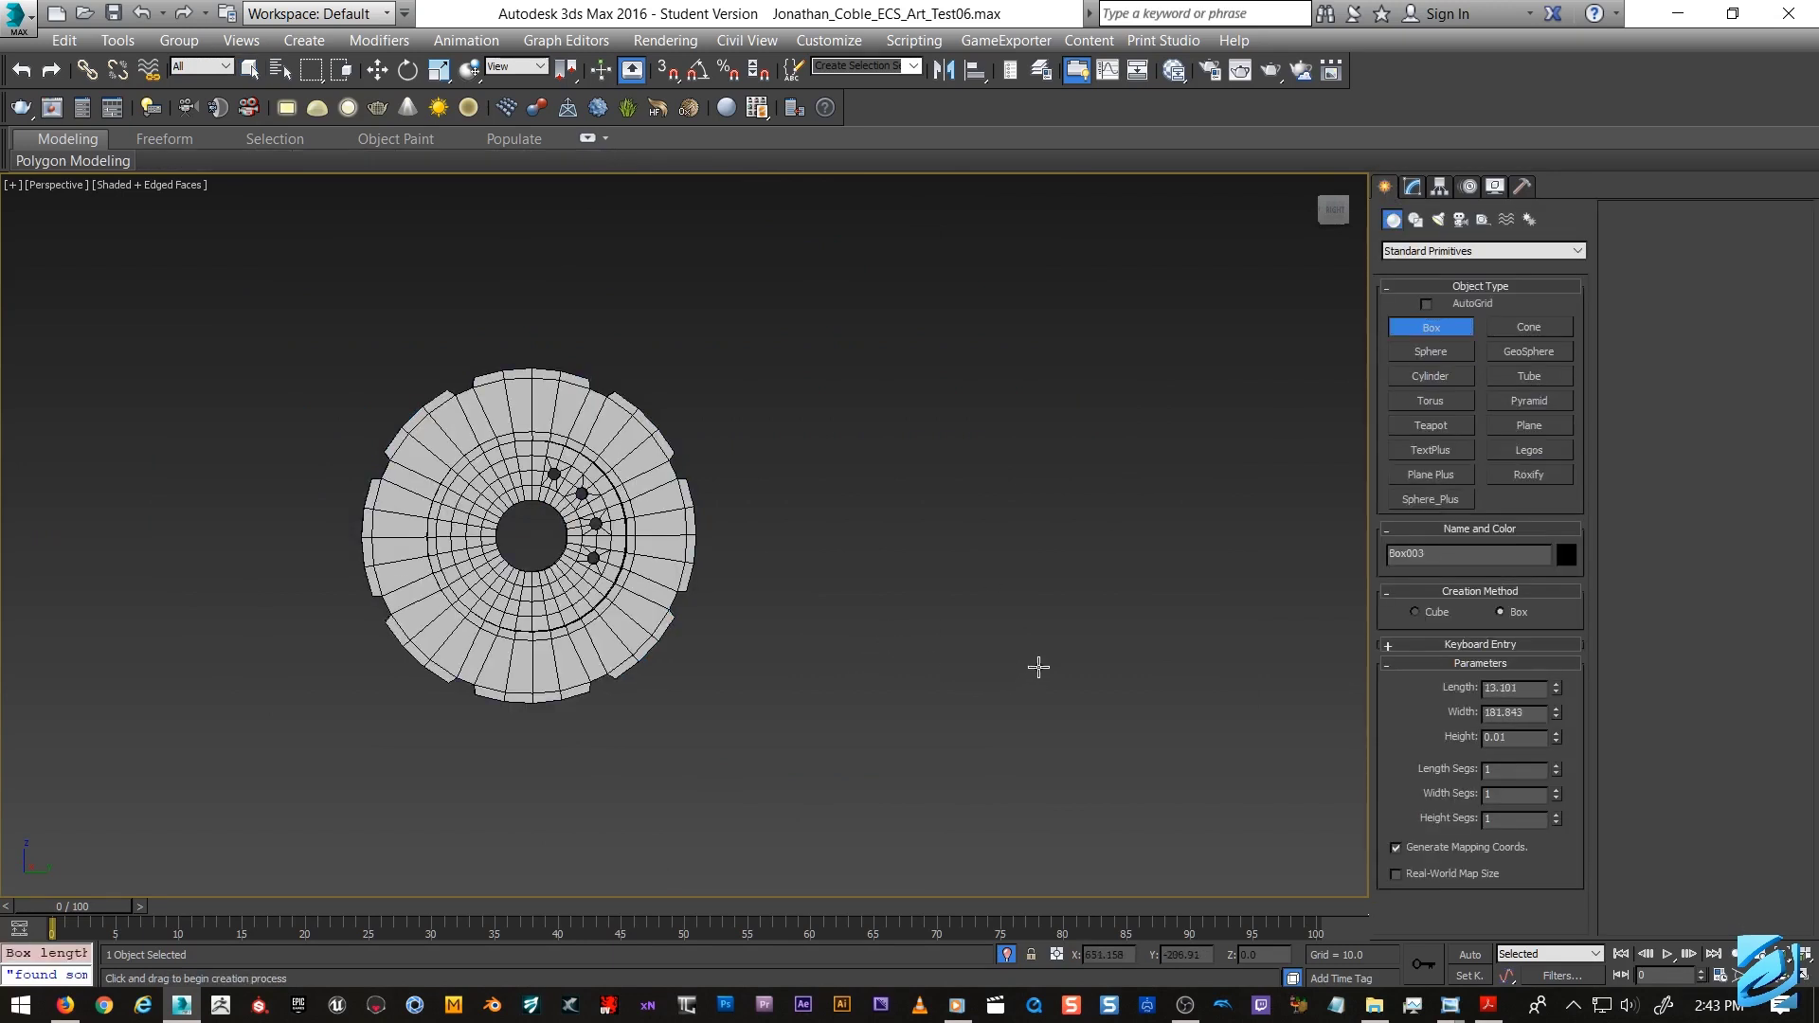
scroll(1024, 571, "down", 1)
key("z")
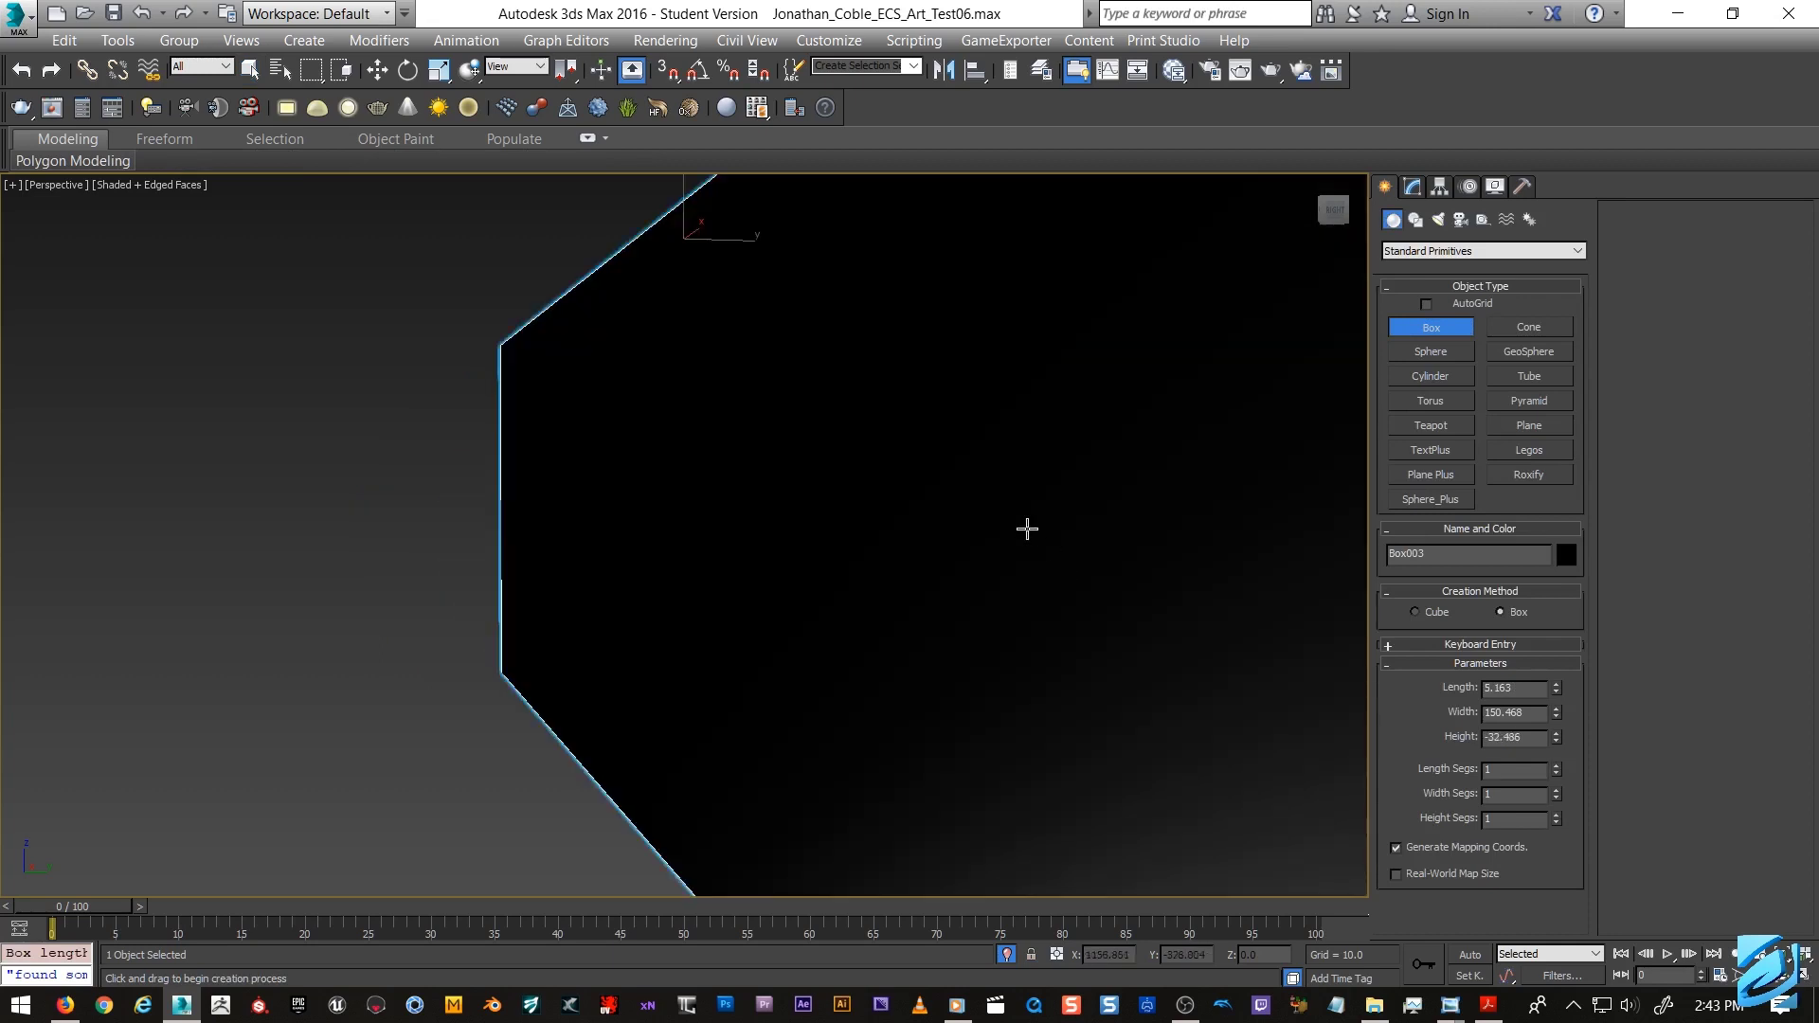
Scale the box to about 911% along its Y axis and assign Material #25 to it.
scroll(955, 506, "down", 6)
mouse_move(947, 609)
middle_mouse_down("alt")
mouse_move(910, 600)
mouse_move(952, 616)
middle_mouse_up("alt")
scroll(952, 616, "up", 2)
key("r")
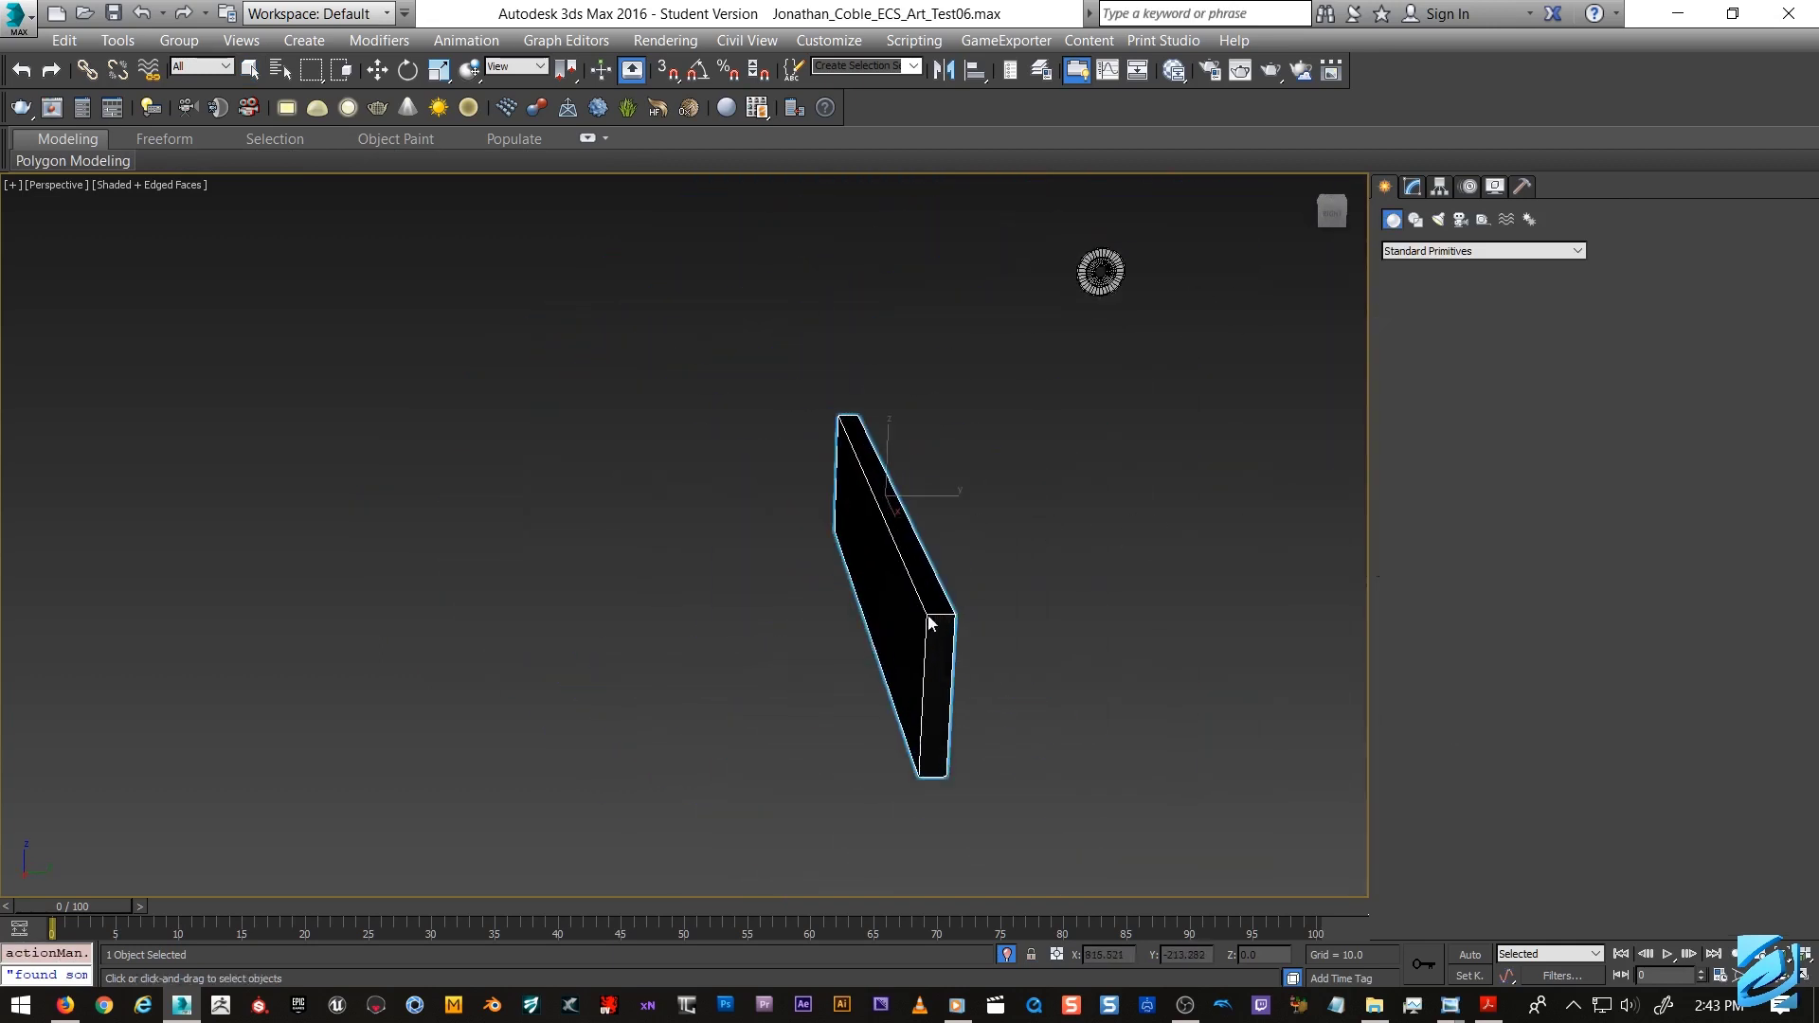
left_click_drag(832, 495, 231, 710)
key("m")
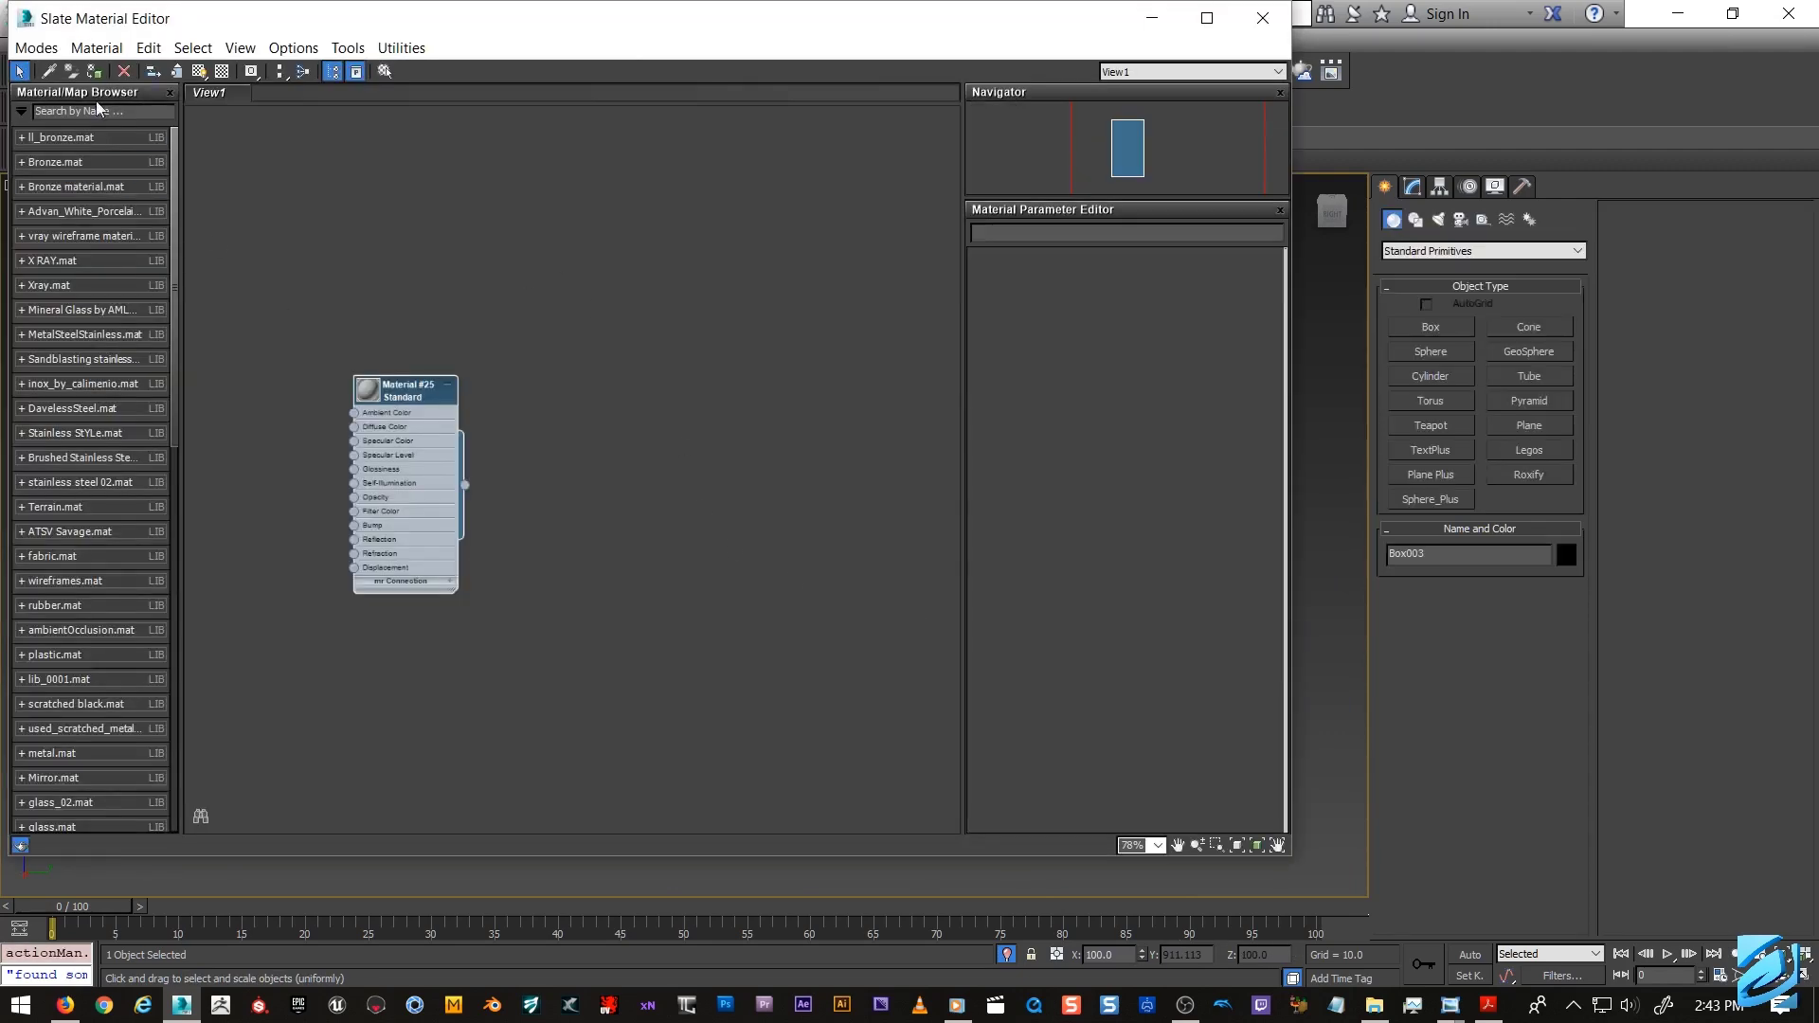
left_click(1284, 12)
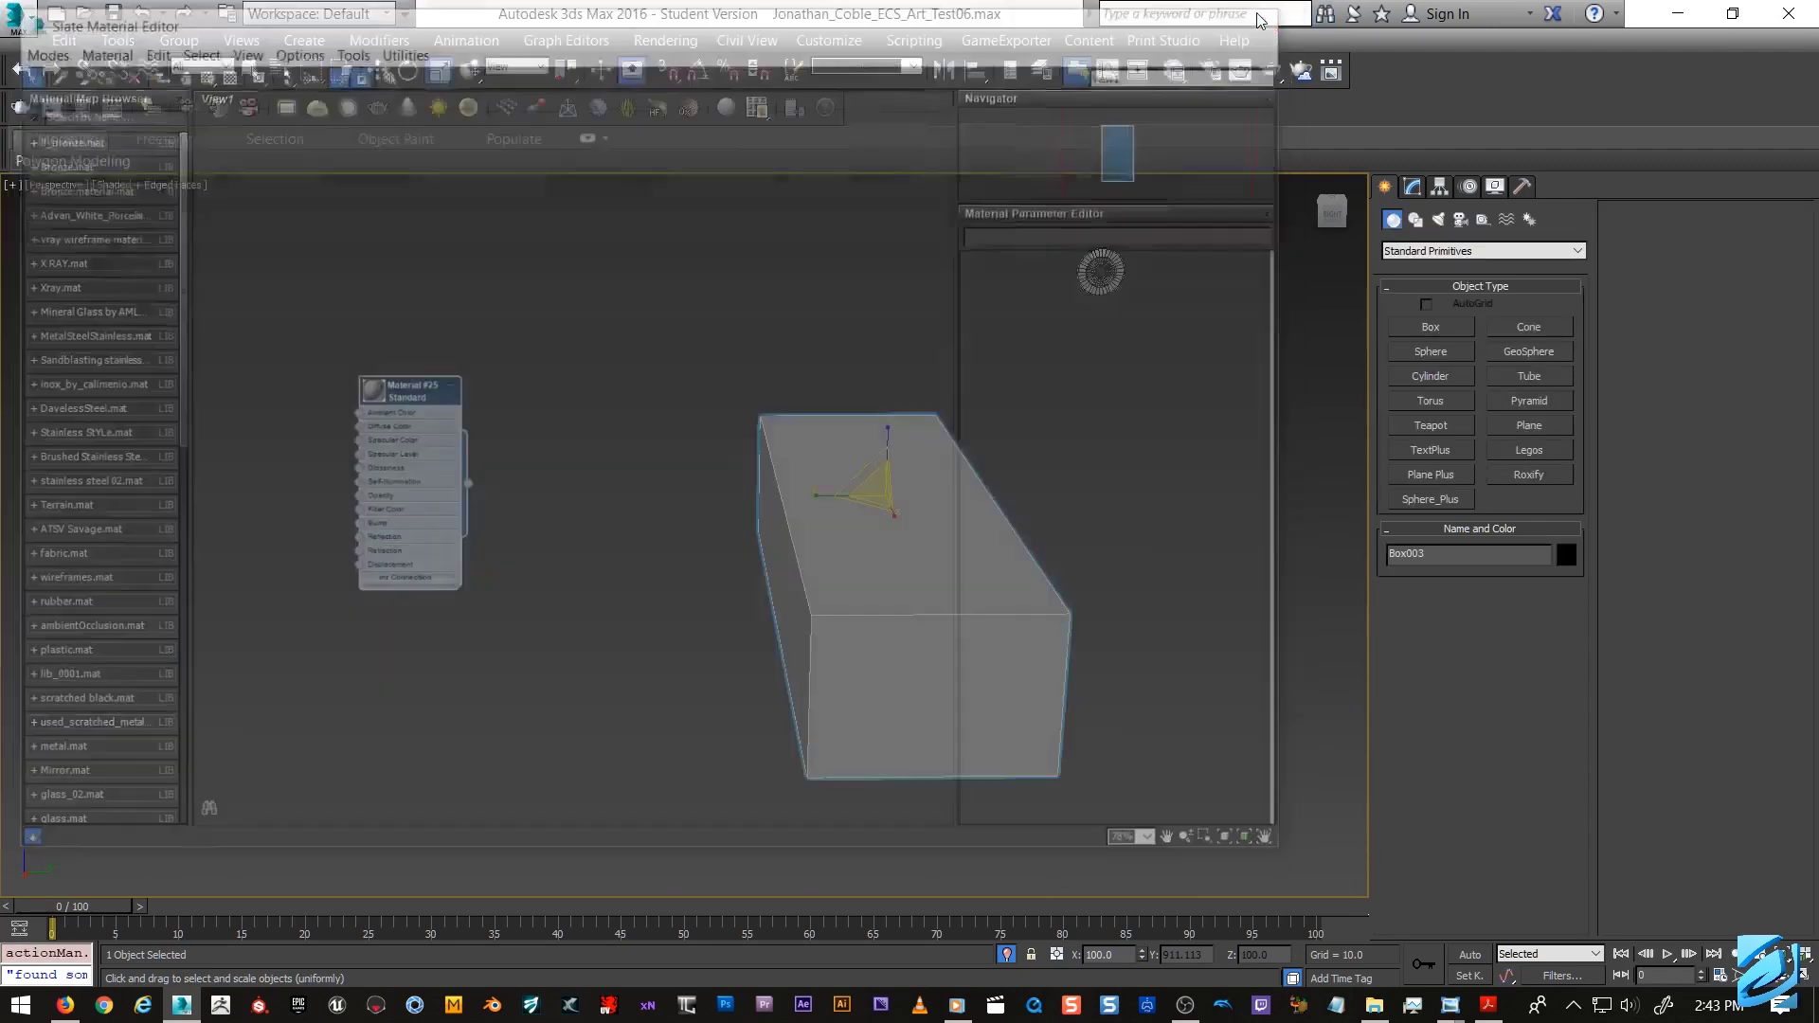
Create a cylinder beside the box with a radius of about 14 and a height of about 57.
left_click(1450, 383)
middle_click_drag(873, 555, 620, 546)
scroll(625, 550, "down", 2)
left_click_drag(900, 579, 936, 594)
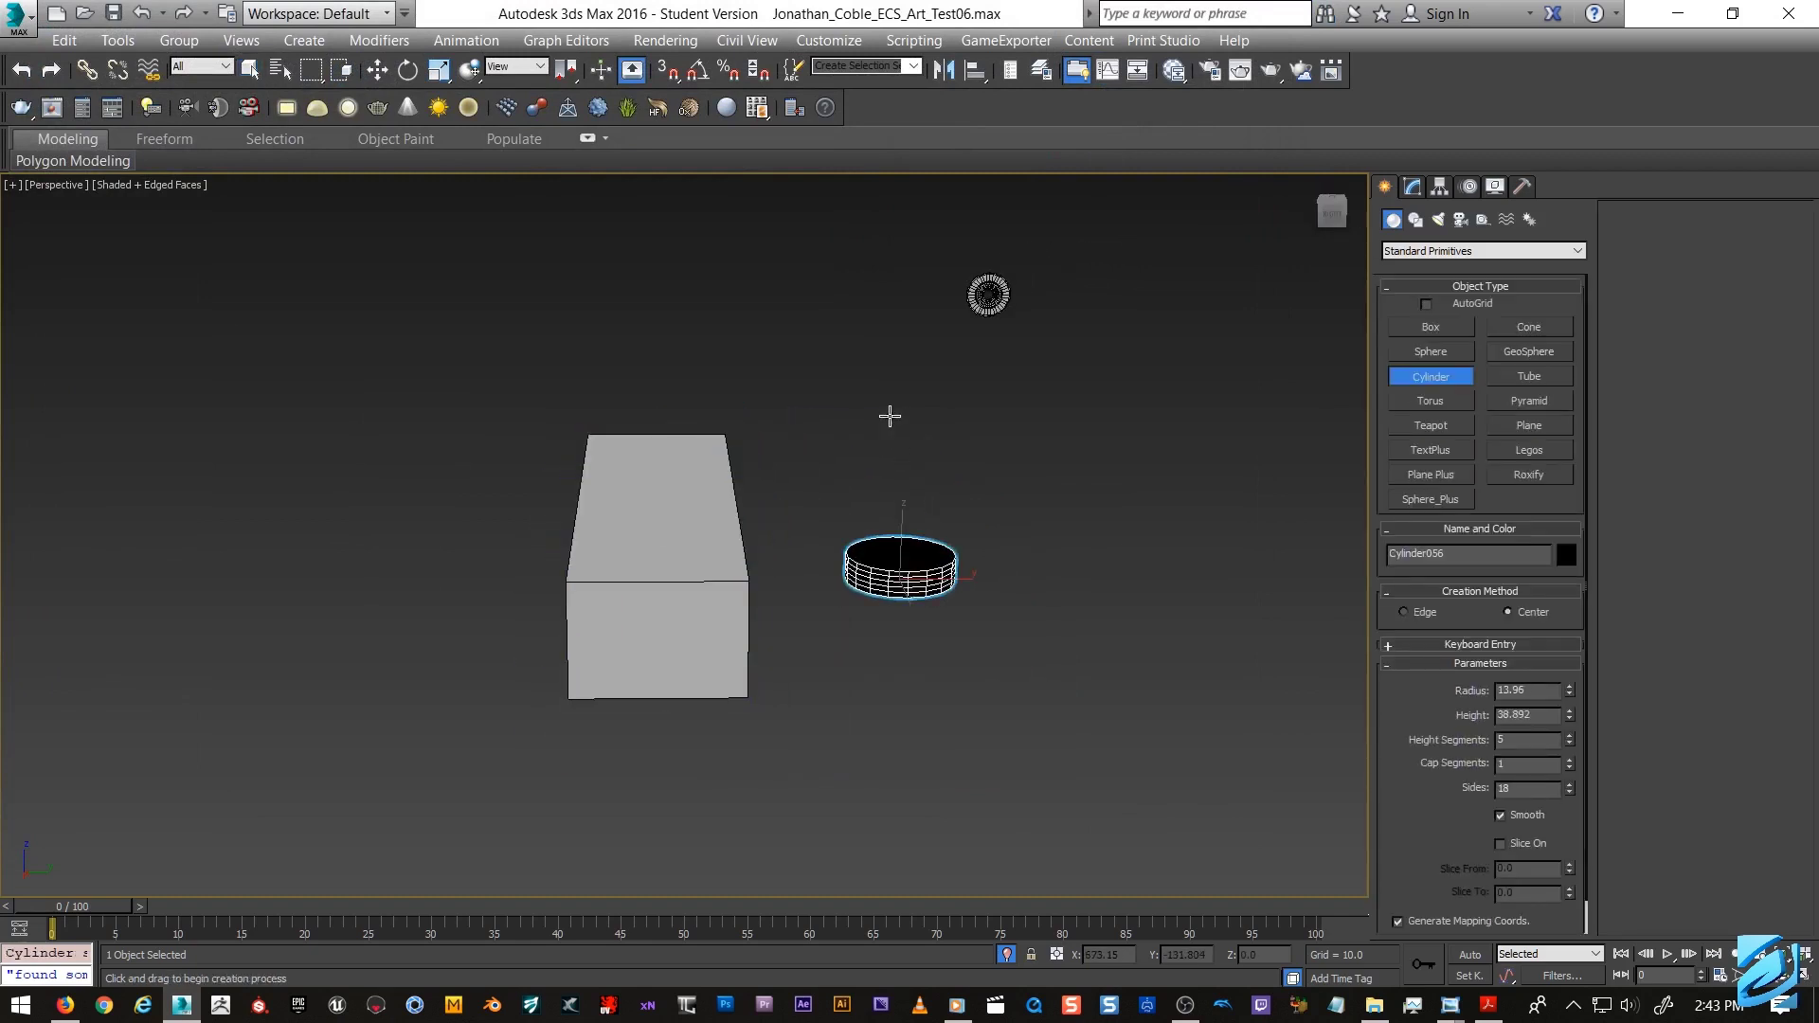
left_click(895, 380)
Assign Material #25 to the cylinder, end the creation command and clear the selection.
scroll(902, 458, "down", 2)
key("m")
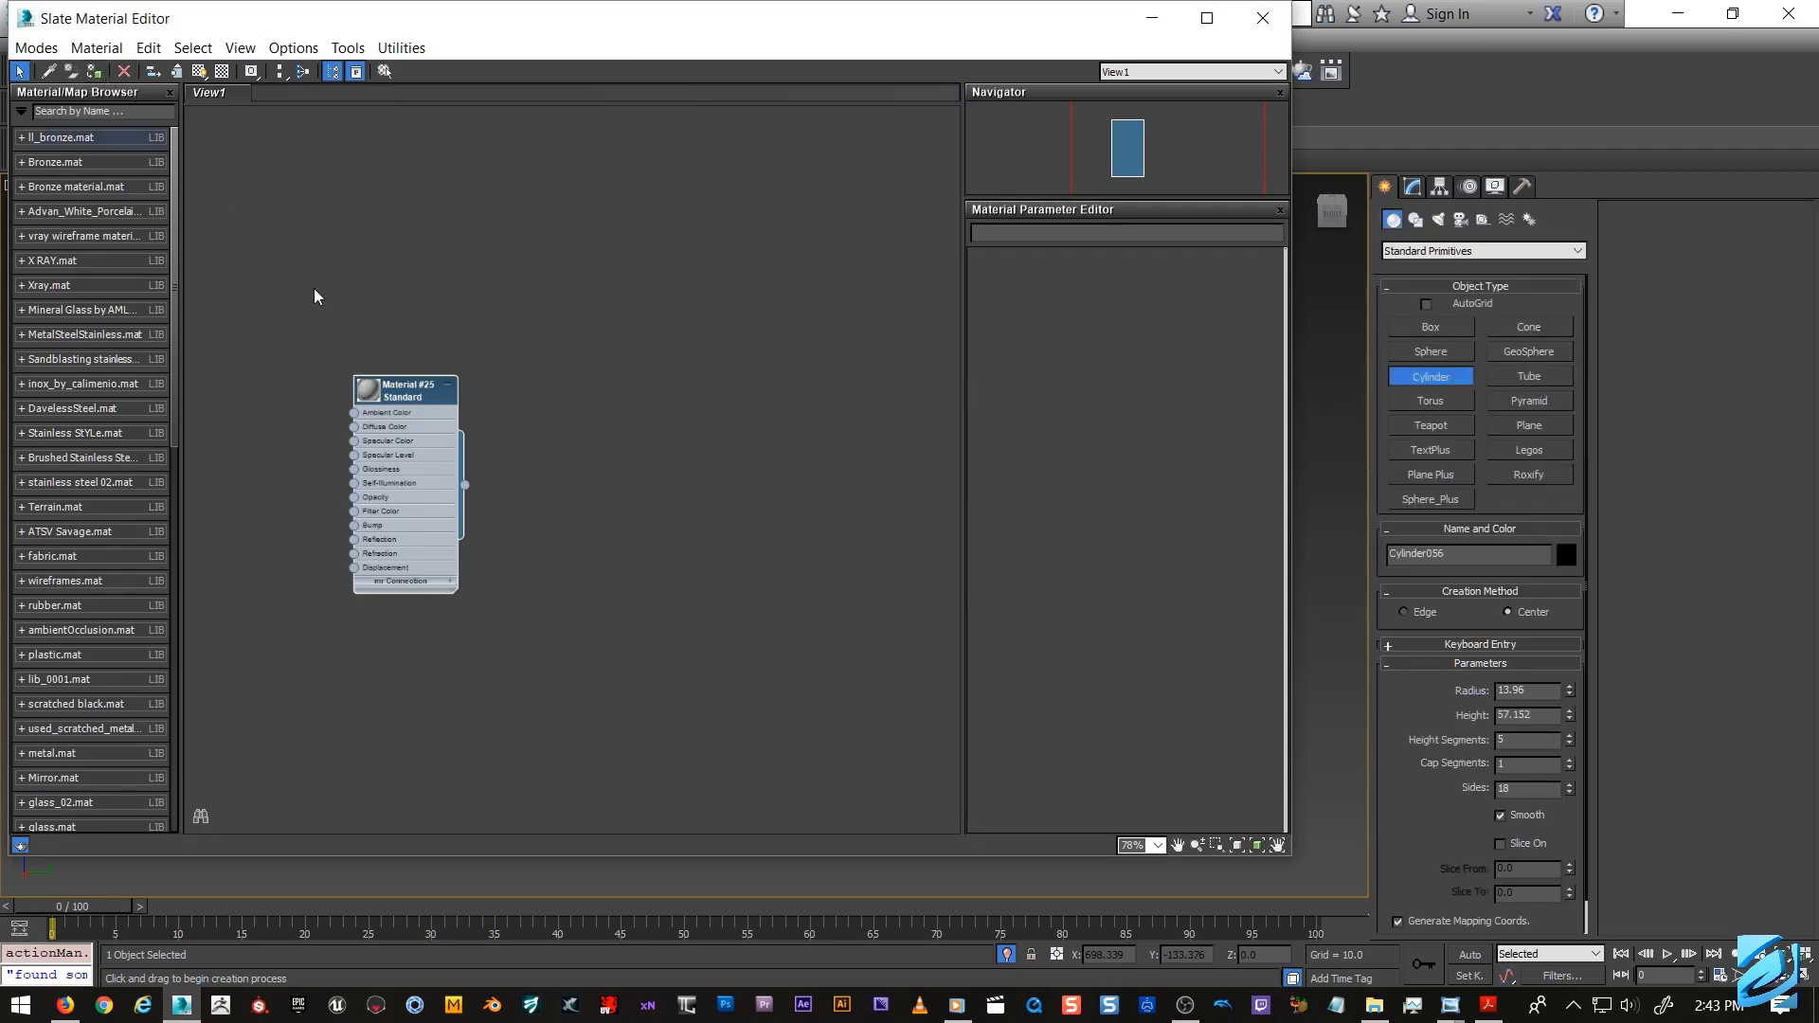
key("m")
scroll(737, 504, "down", 2)
right_click(985, 504)
scroll(984, 504, "up", 2)
left_click(911, 461)
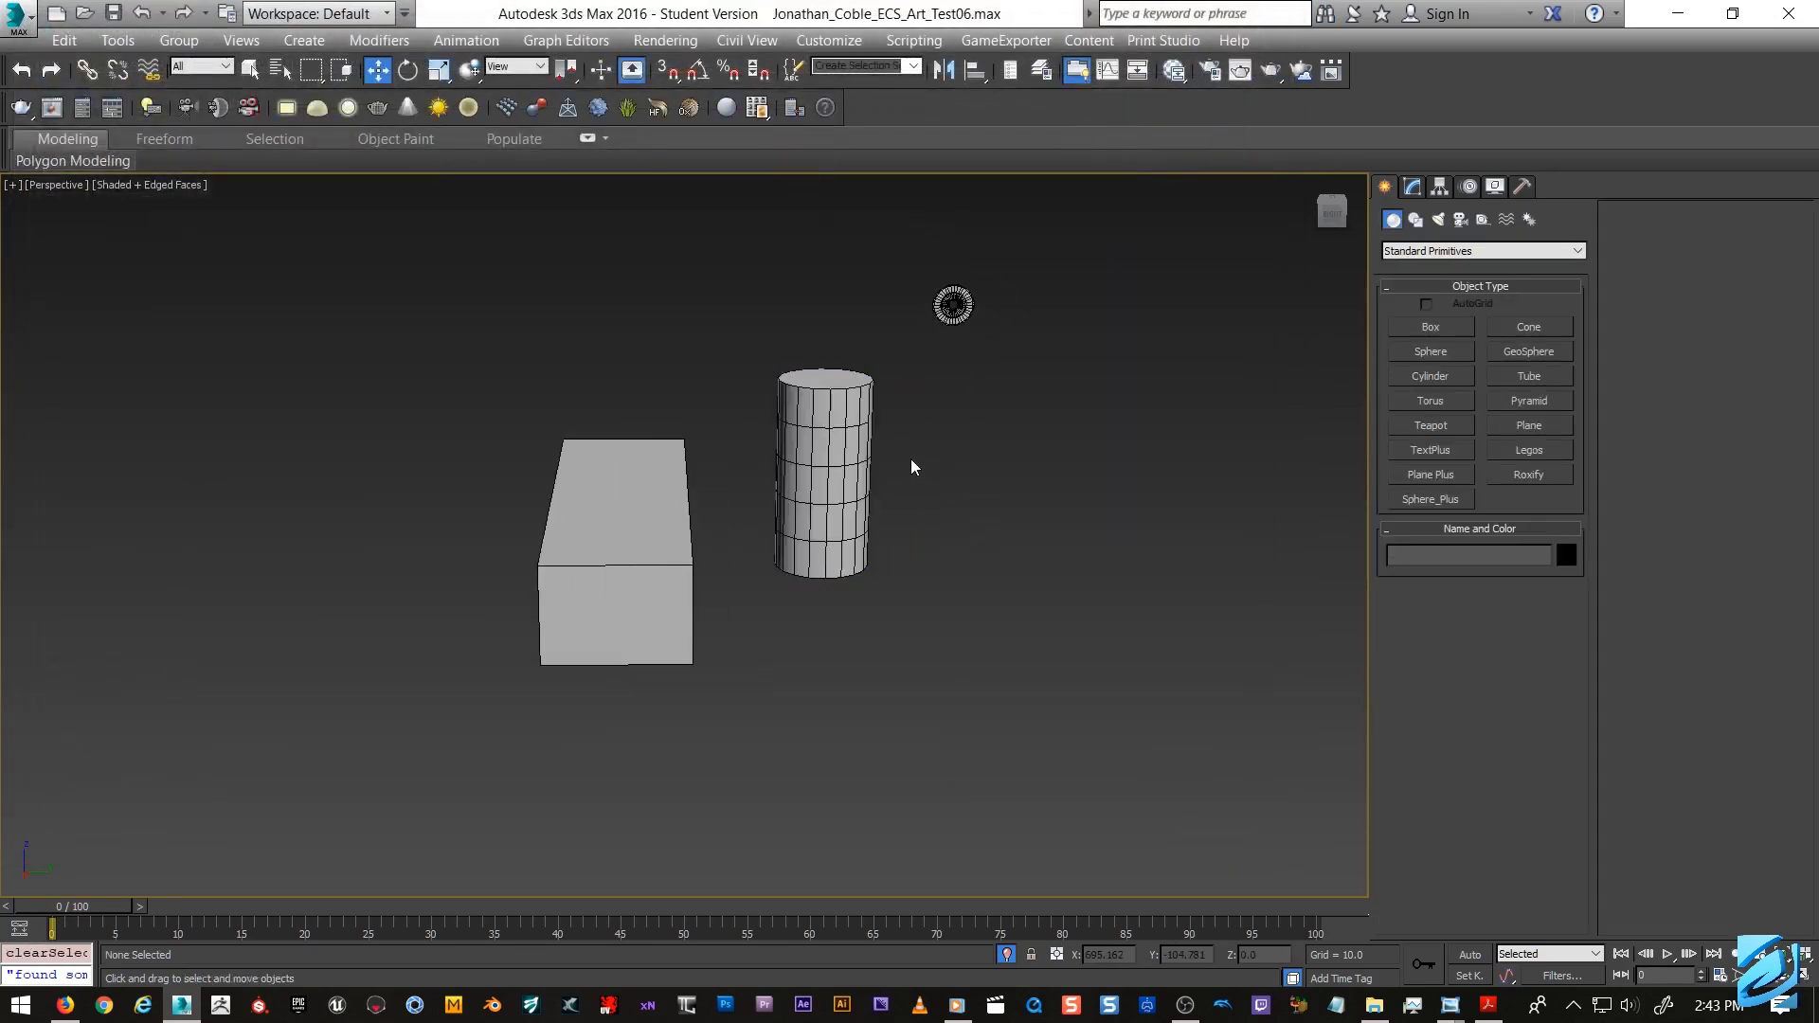
Try TurboSmooth on the plain box without support edges and undo it.
key("q")
left_click(654, 511)
middle_click_drag(654, 511, 736, 529, "alt")
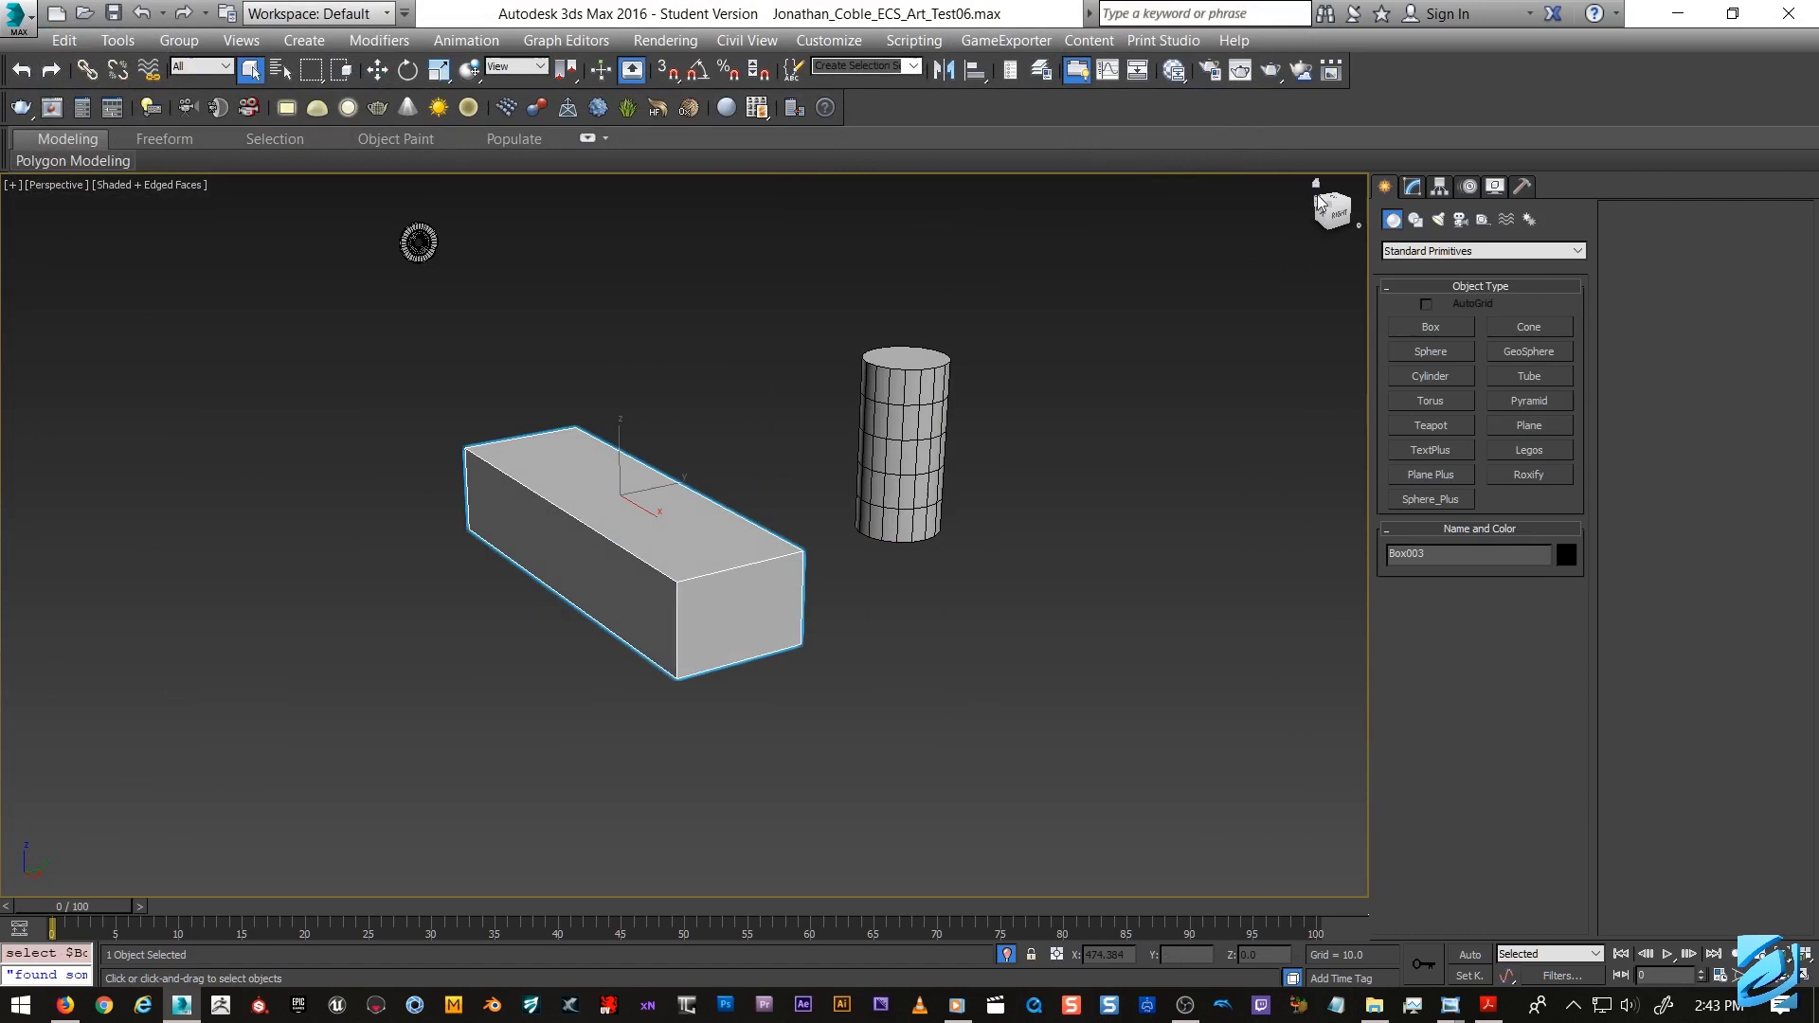
left_click(1411, 188)
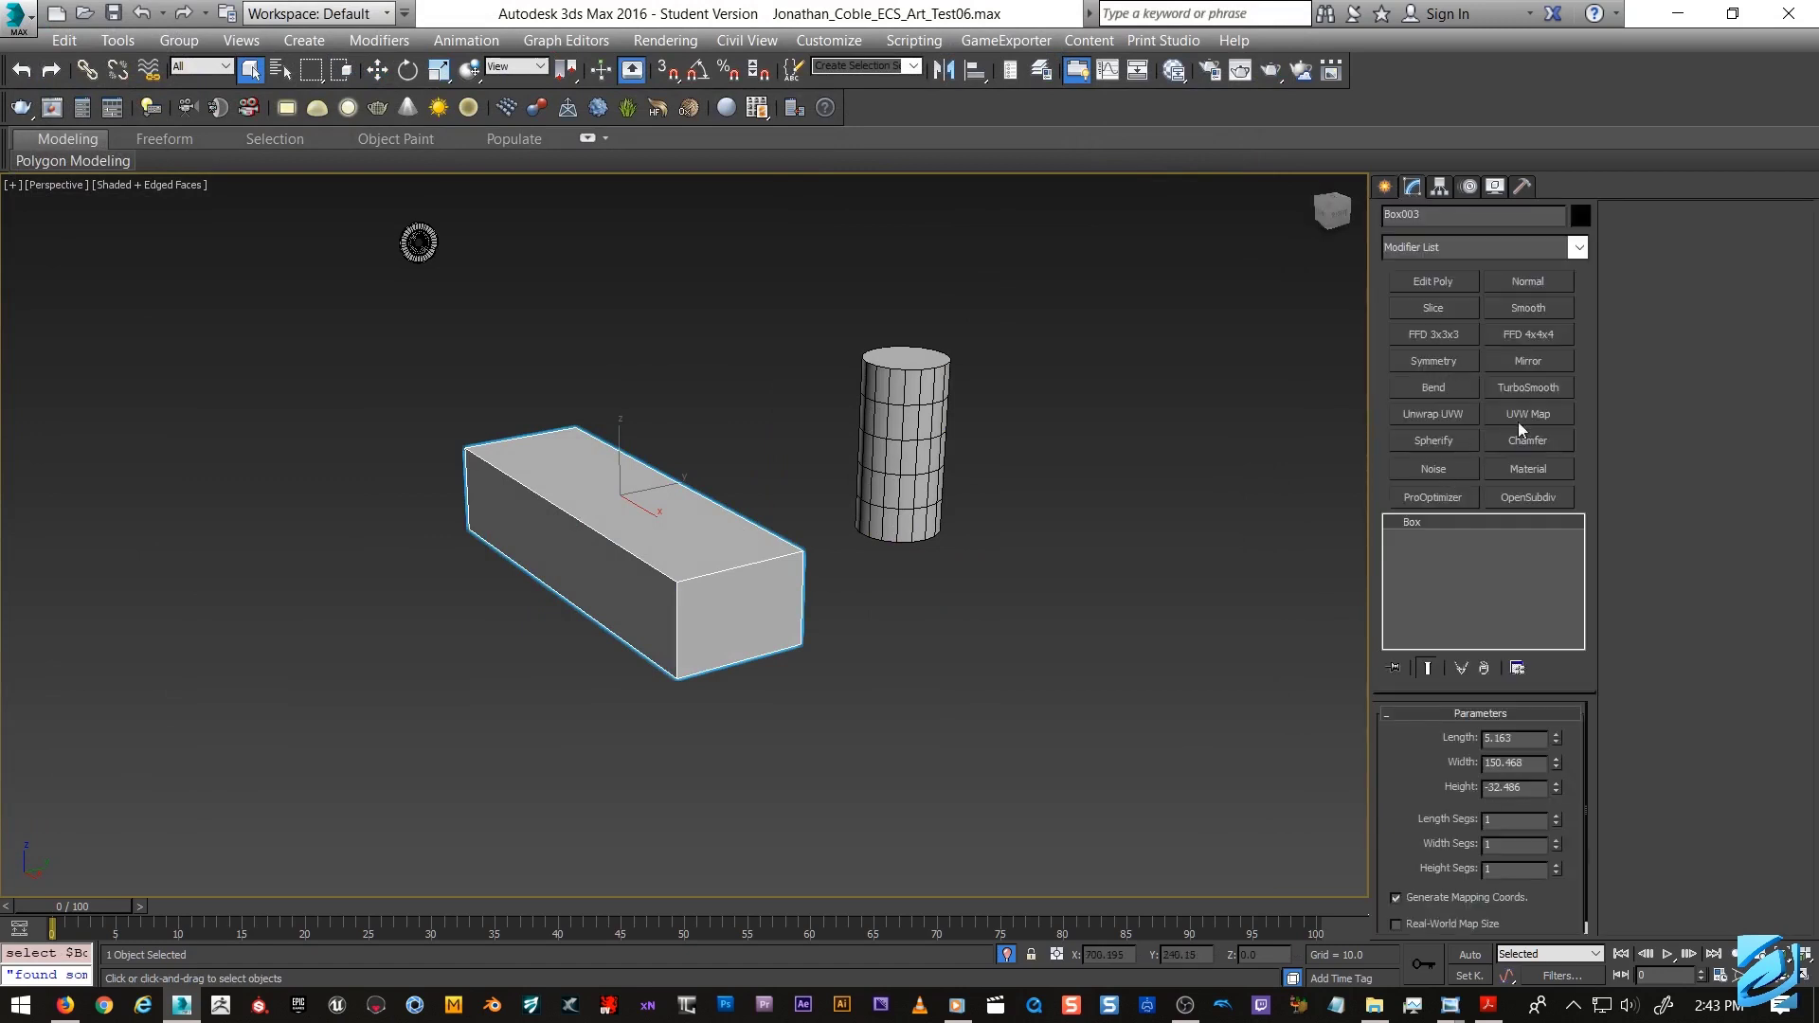
left_click(1535, 389)
middle_click_drag(828, 589, 848, 540)
scroll(890, 566, "up", 1)
key("ctrl+z")
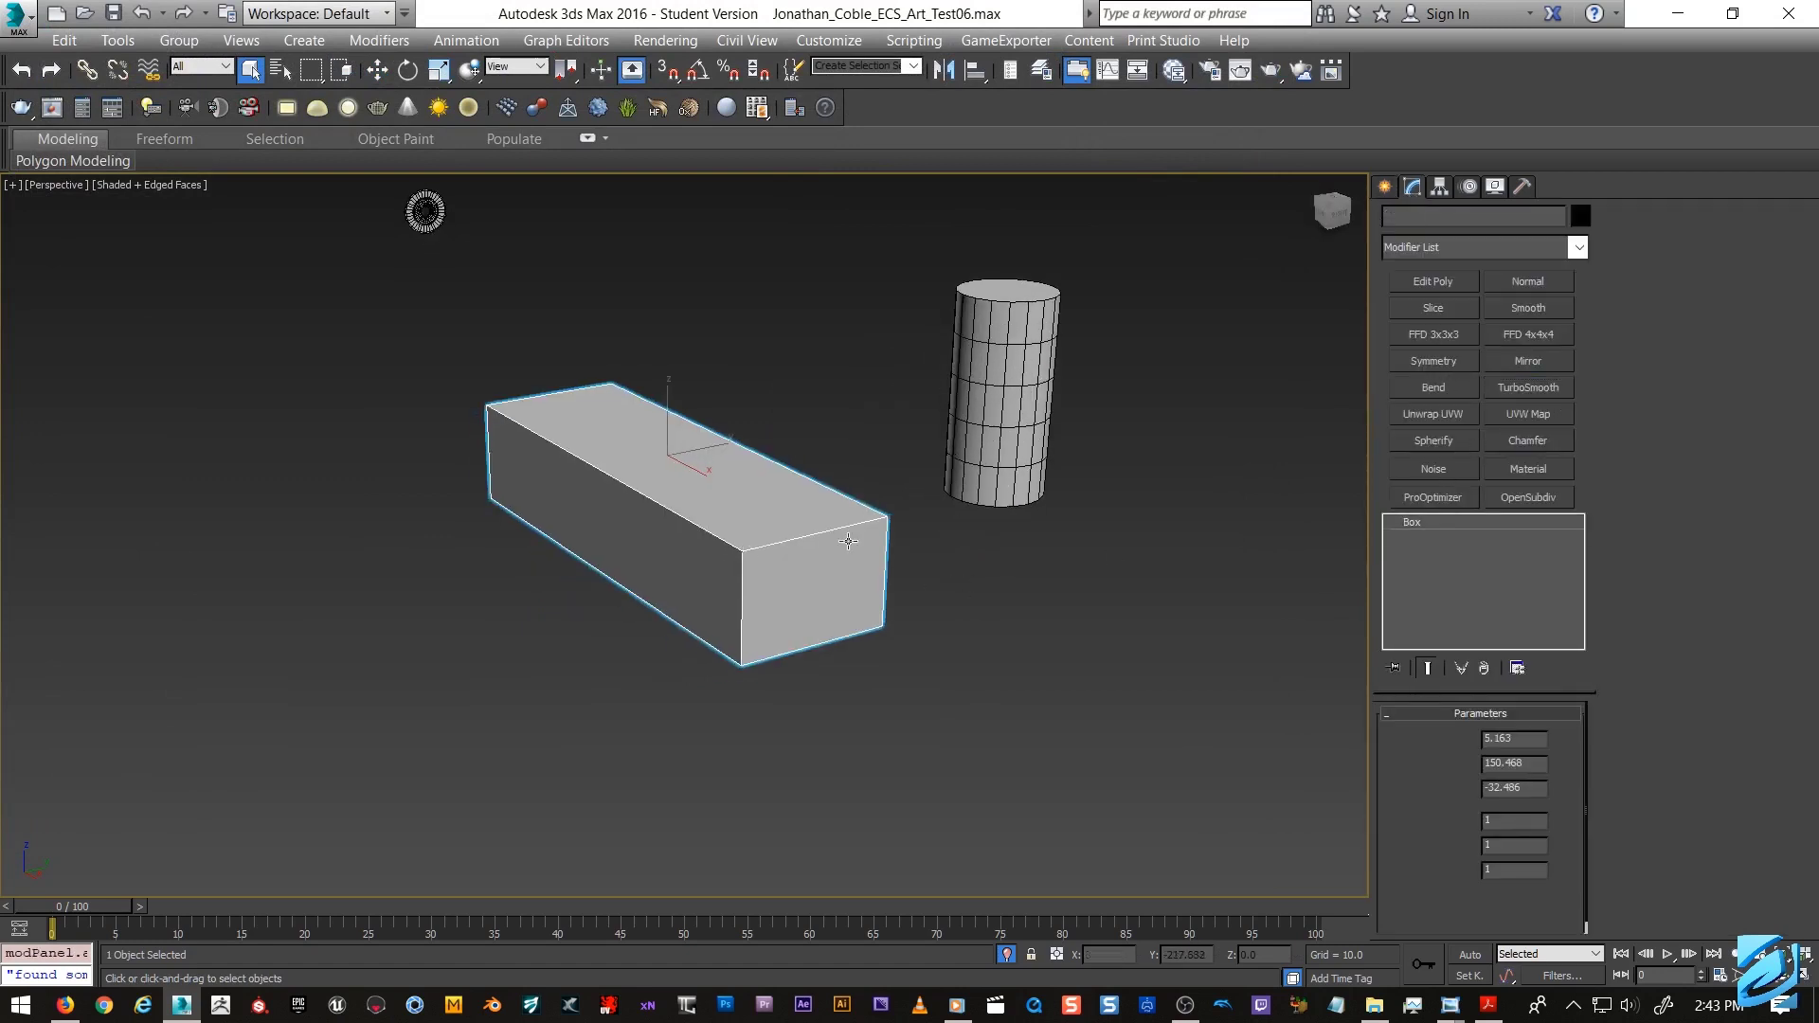
Add an Edit Poly modifier to the box and insert support edge loops close to its outer edges.
left_click(1417, 279)
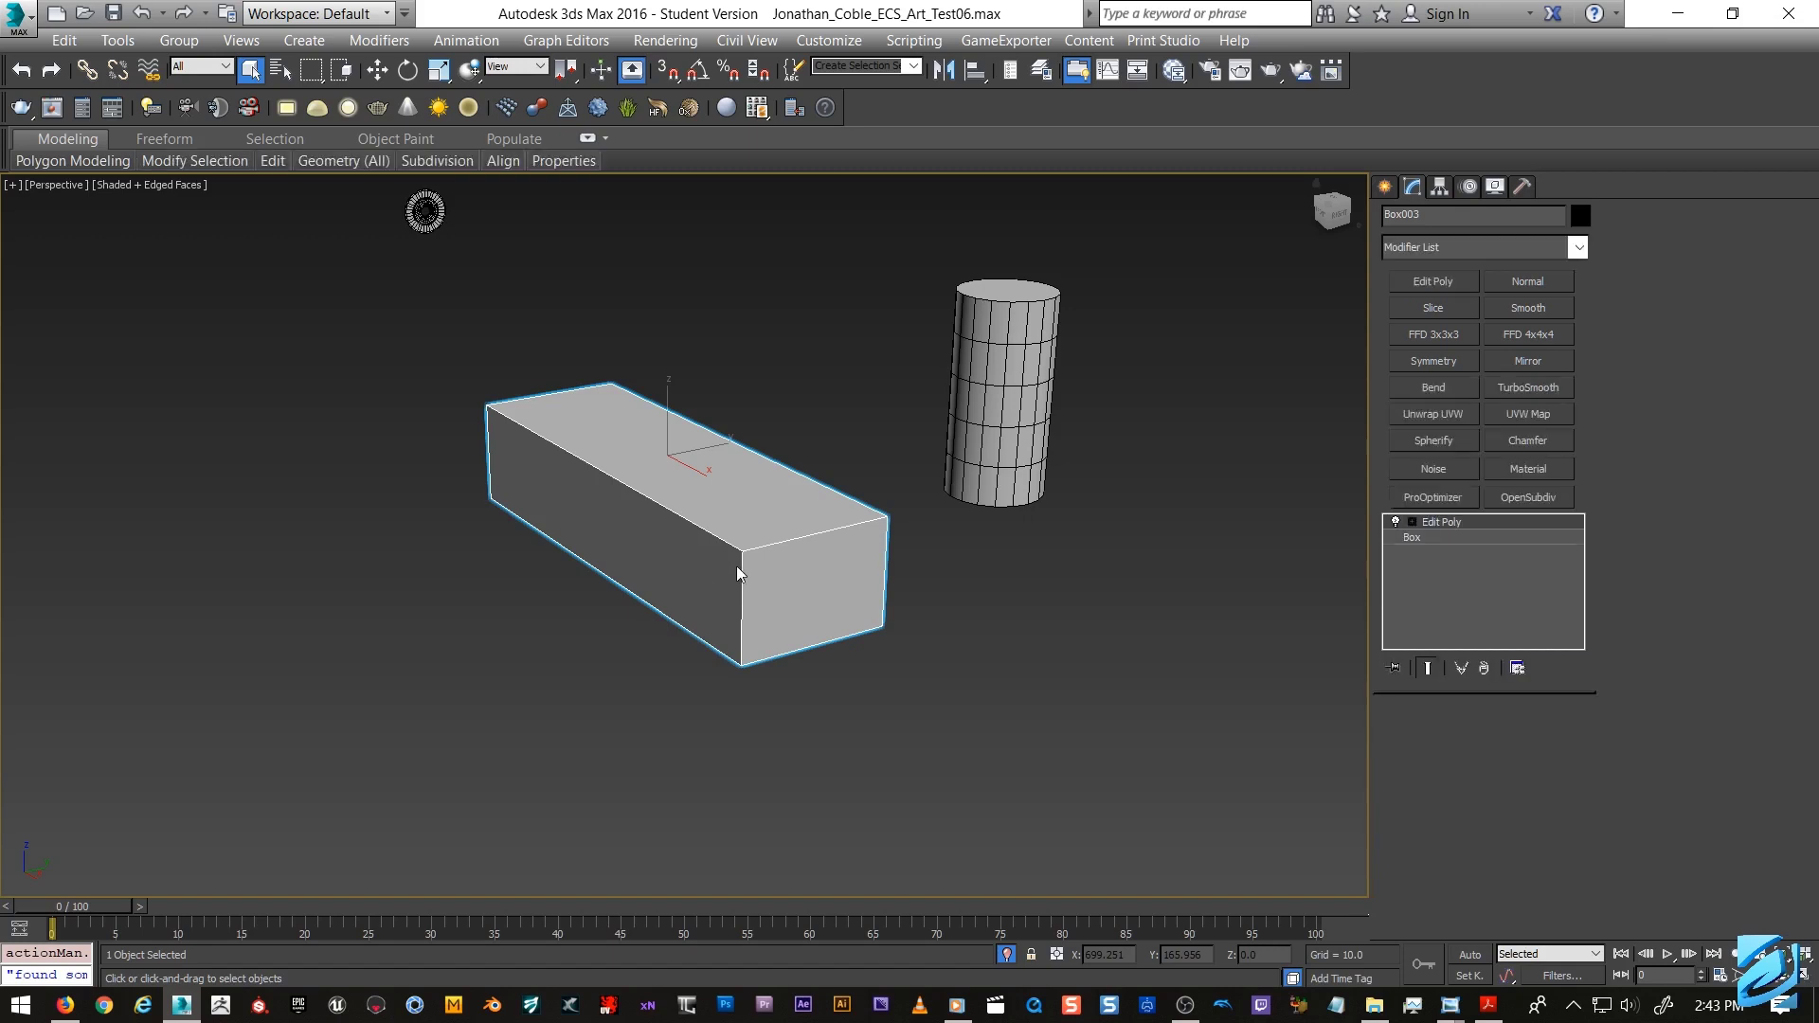
scroll(739, 568, "up", 2)
key("alt+1")
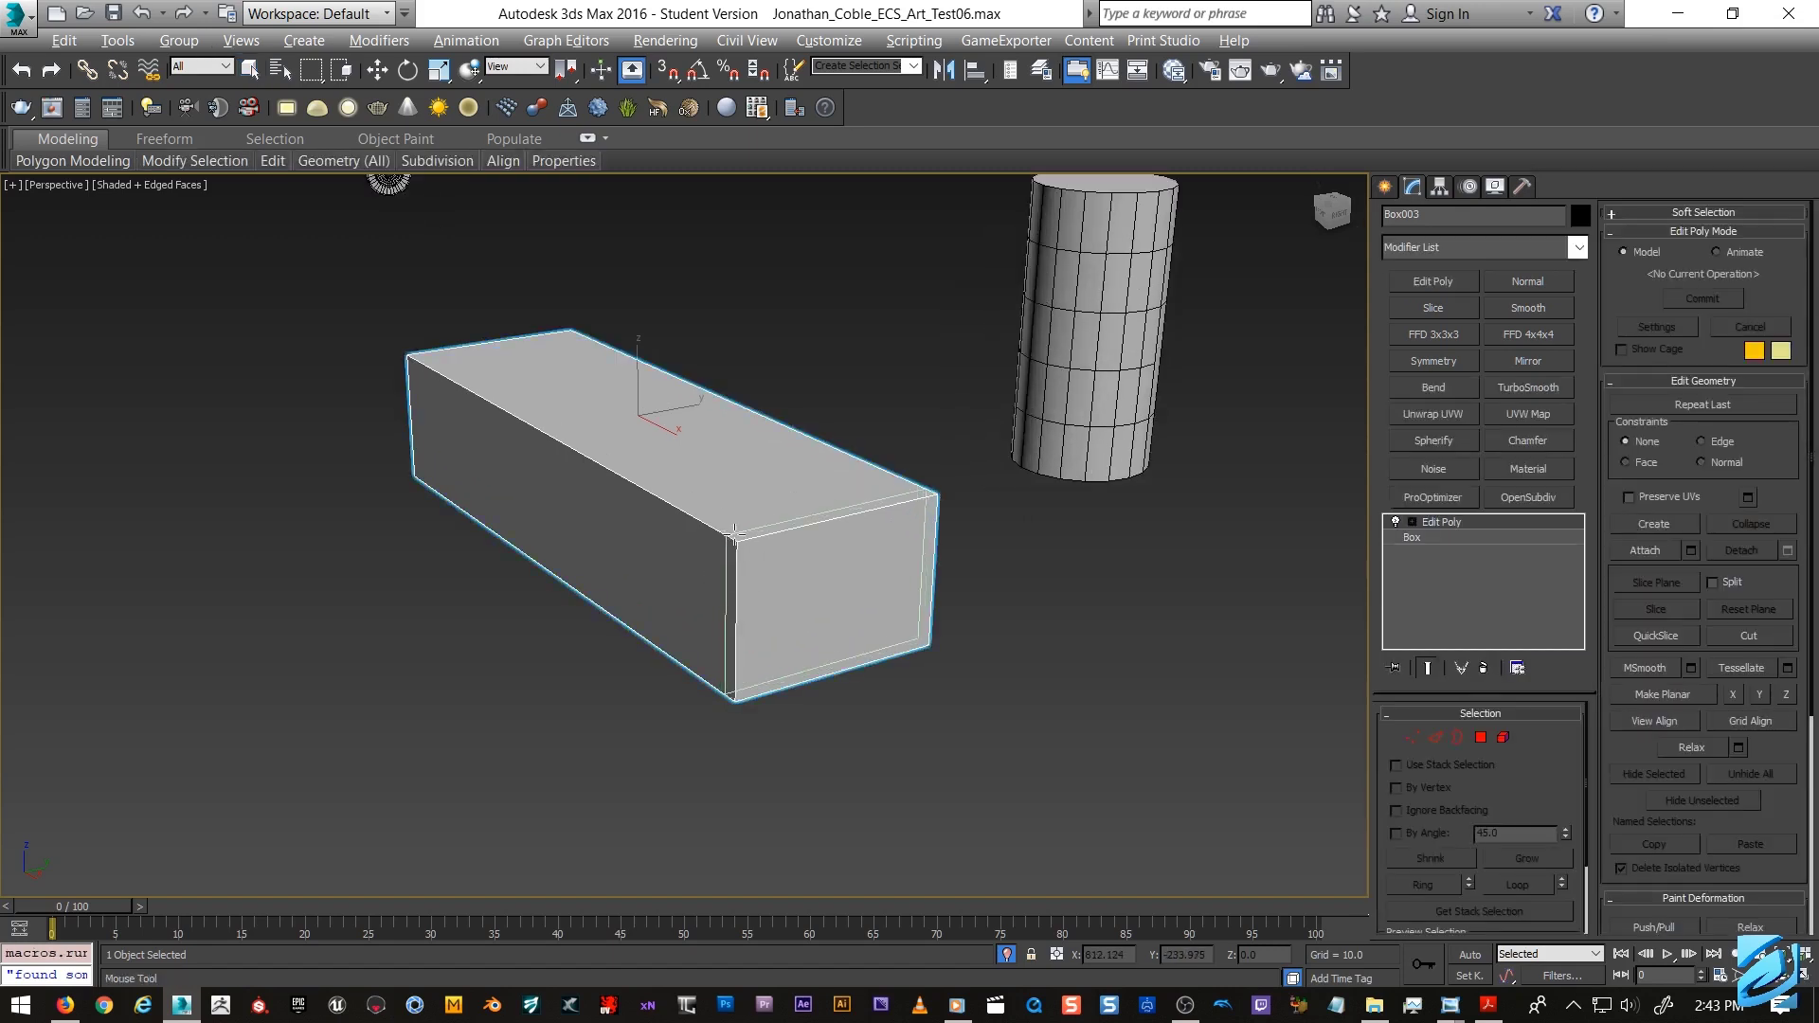
key("2")
left_click(737, 536)
scroll(785, 528, "up", 2)
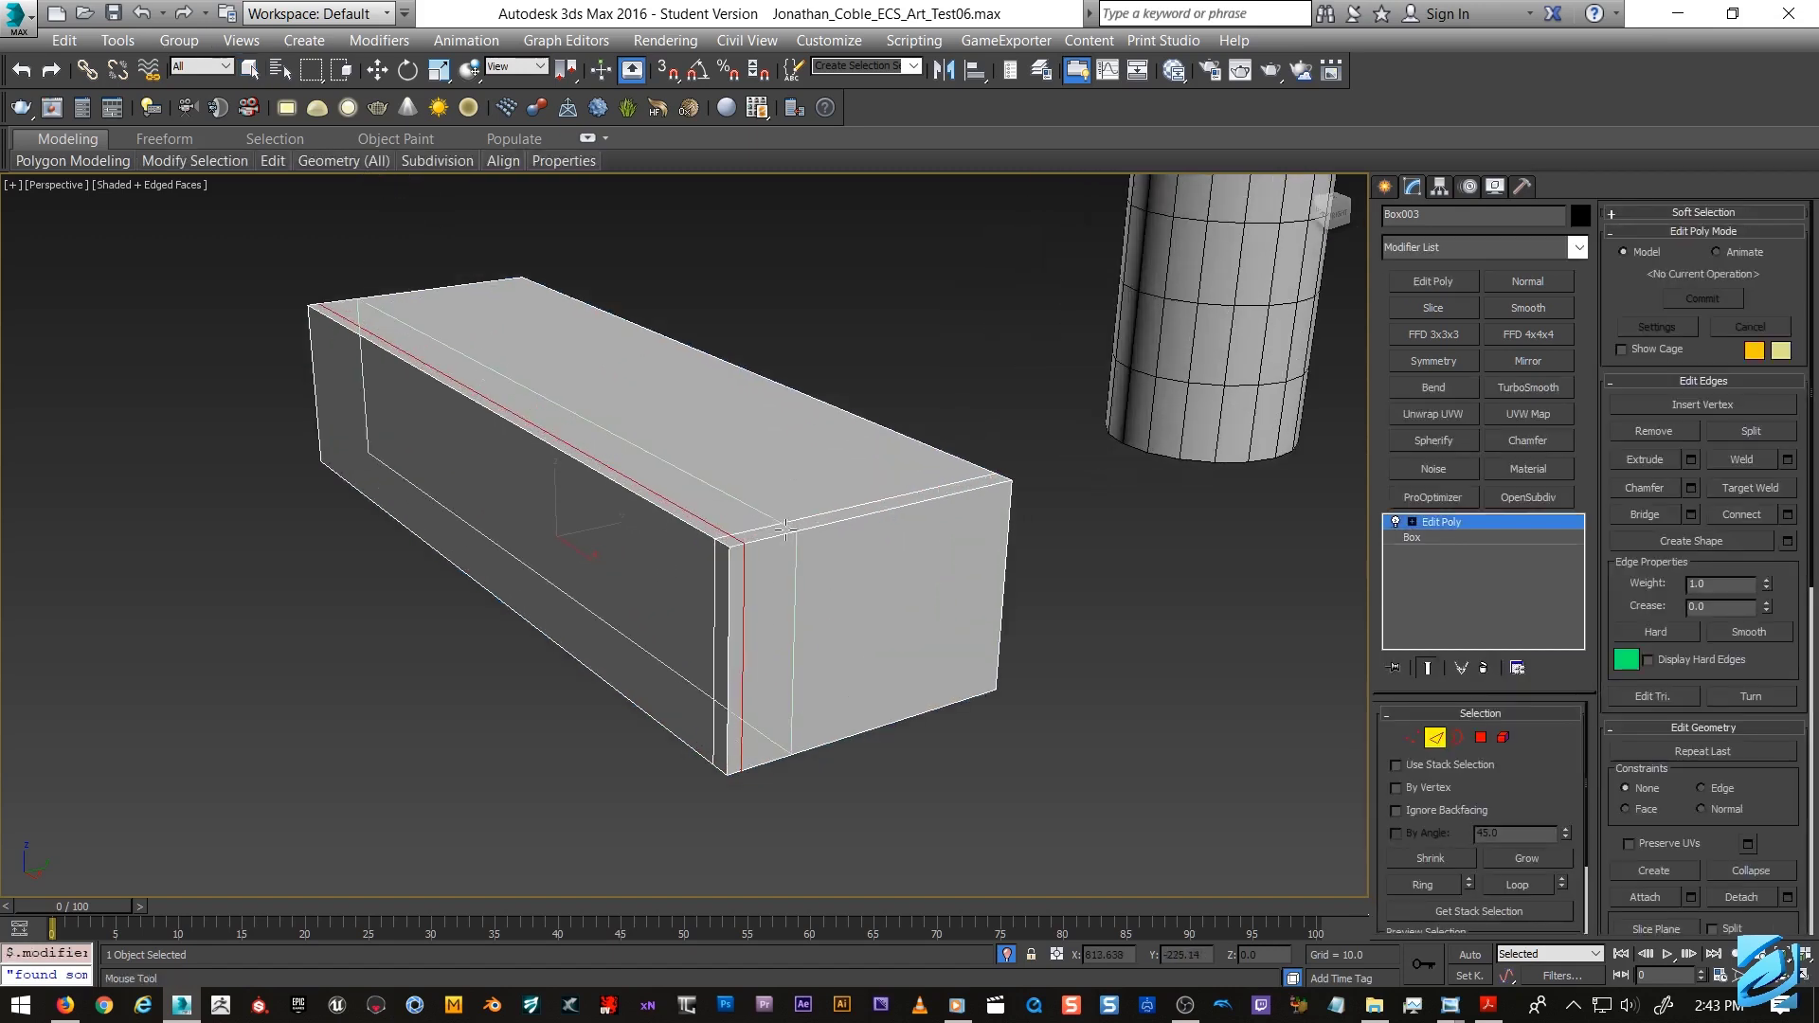
middle_click_drag(785, 528, 1366, 487, "alt")
left_click(280, 574)
right_click(1366, 487)
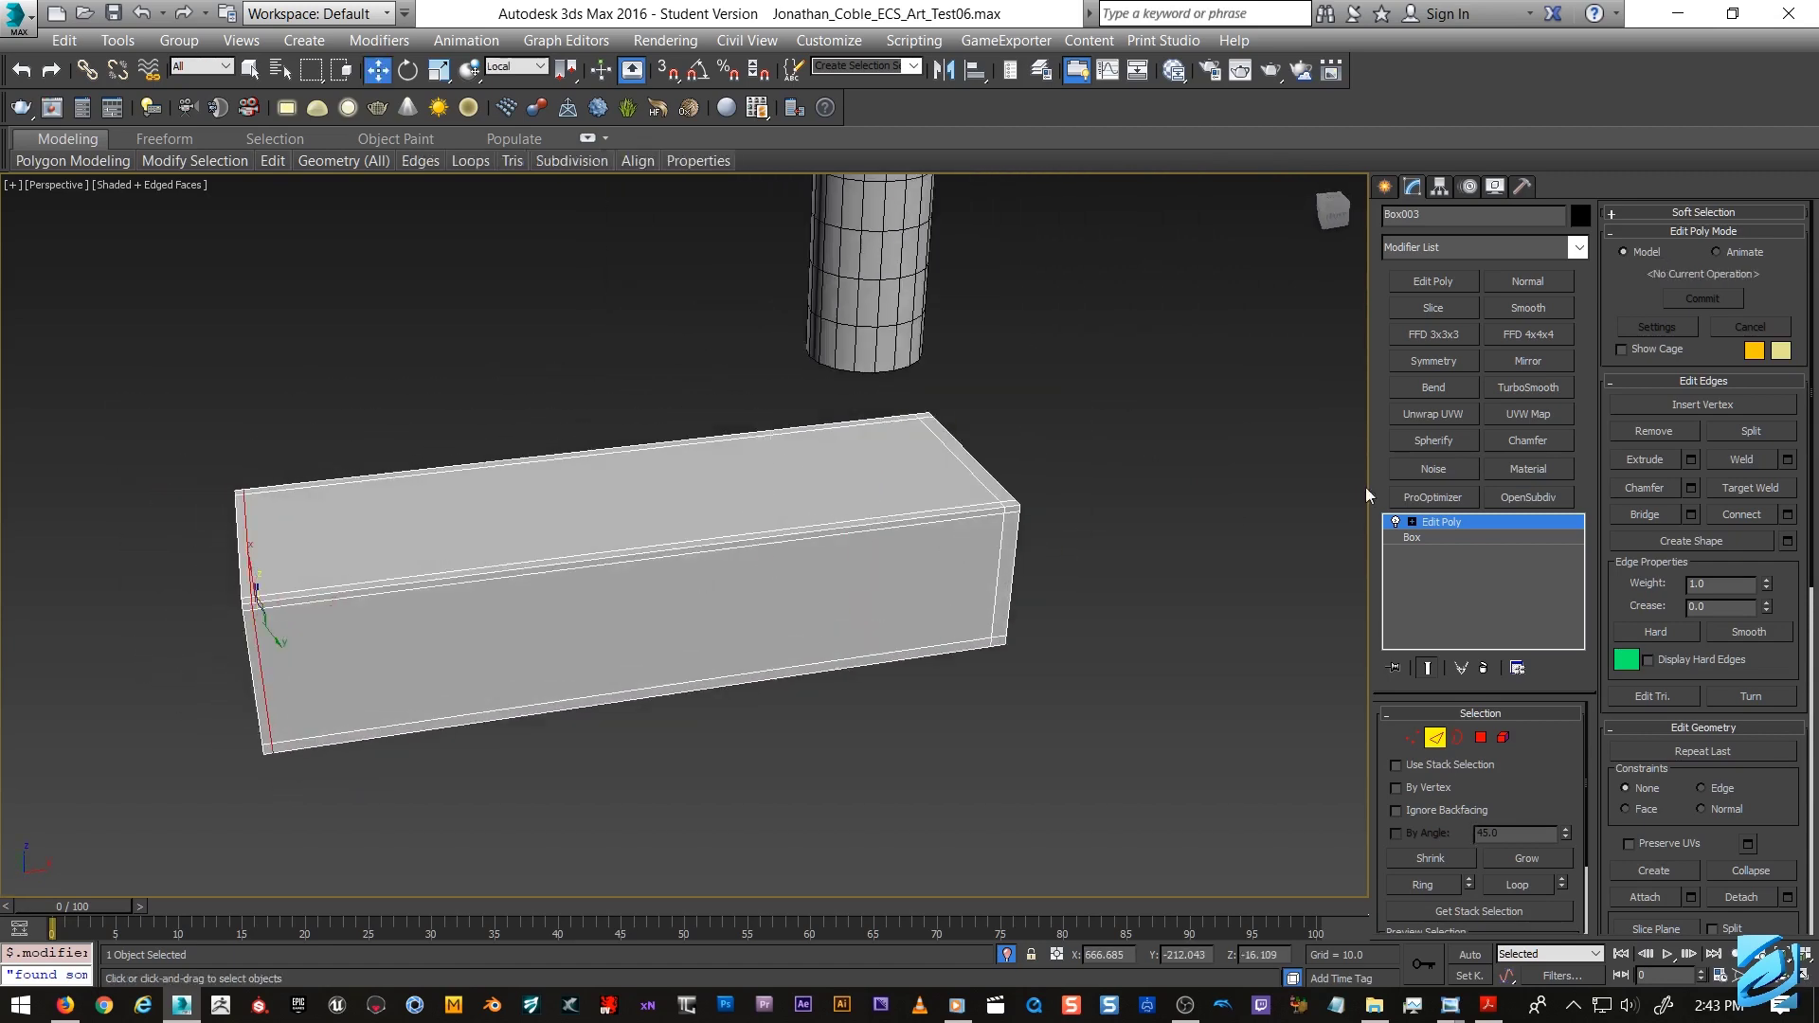
Apply TurboSmooth with 3 iterations to the box and view it shaded without edged faces.
left_click(1553, 387)
mouse_move(1096, 553)
middle_mouse_down("alt")
mouse_move(951, 493)
mouse_move(1032, 500)
middle_mouse_up("alt")
key("F4")
left_click(1558, 744)
left_click(1558, 743)
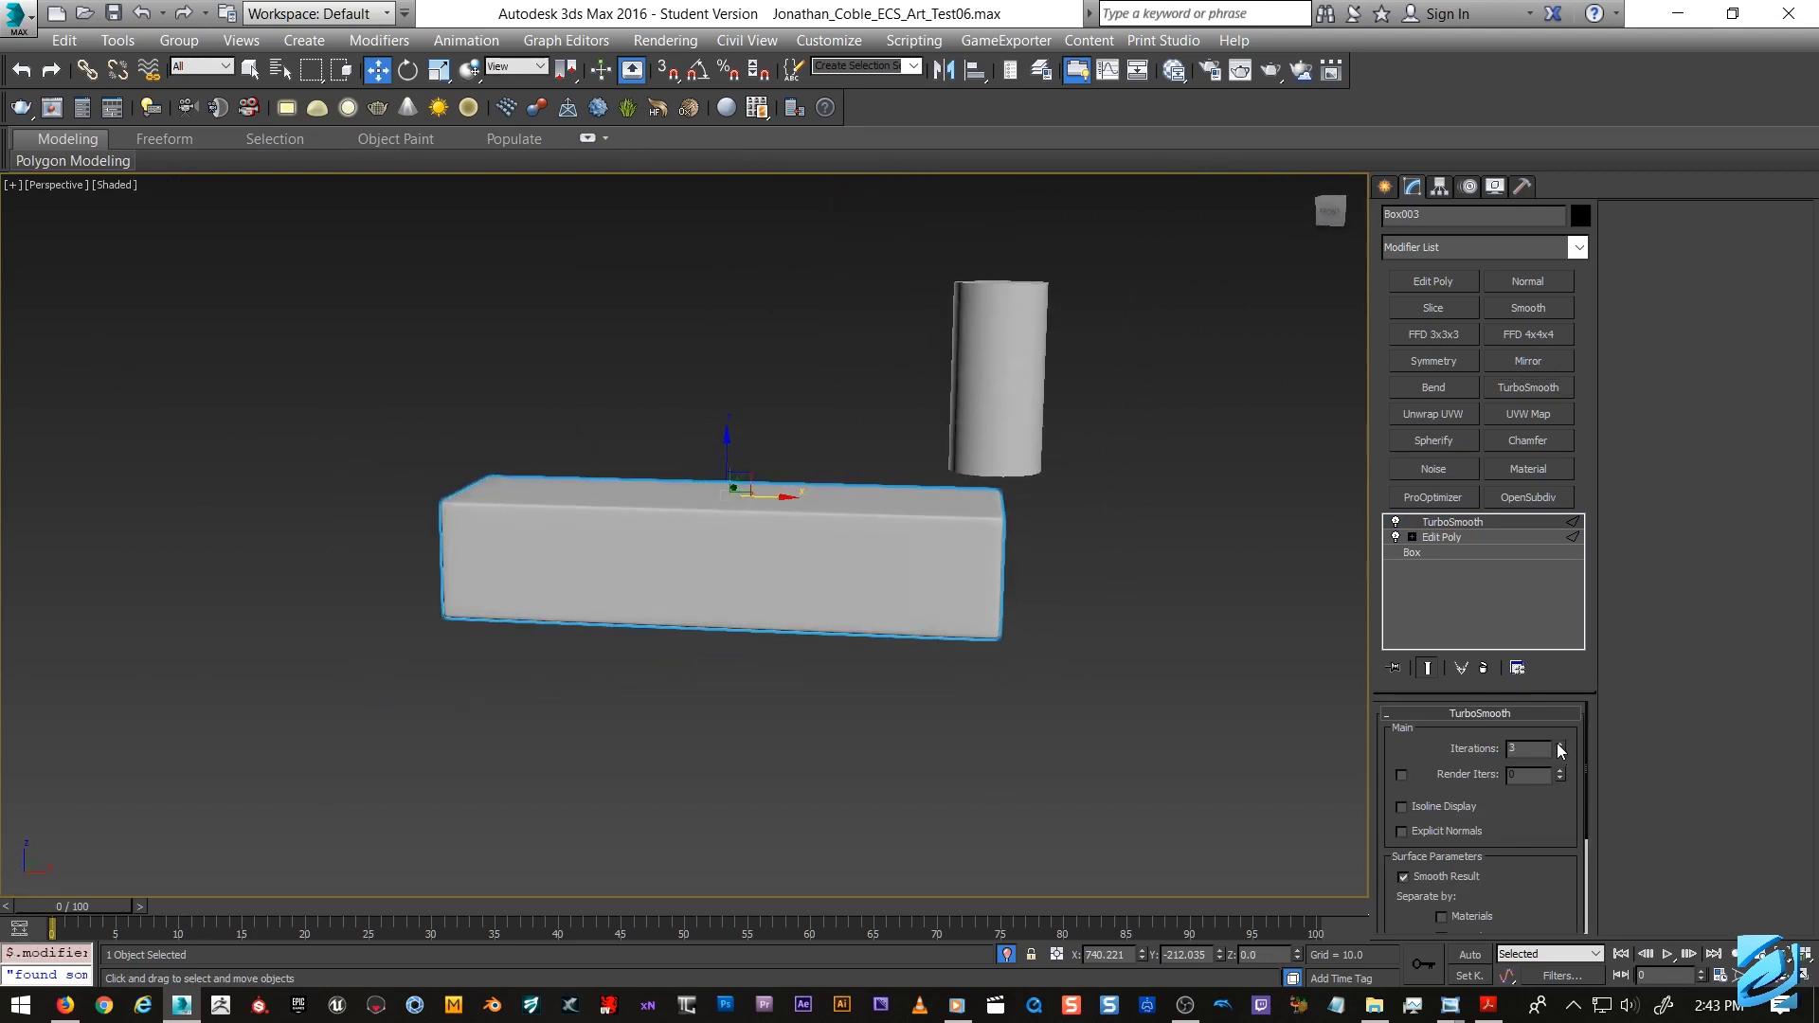
middle_click_drag(1152, 699, 934, 661, "alt")
Delete the box, select the cylinder and frame it with edged faces shown.
key("Delete")
left_click(1023, 493)
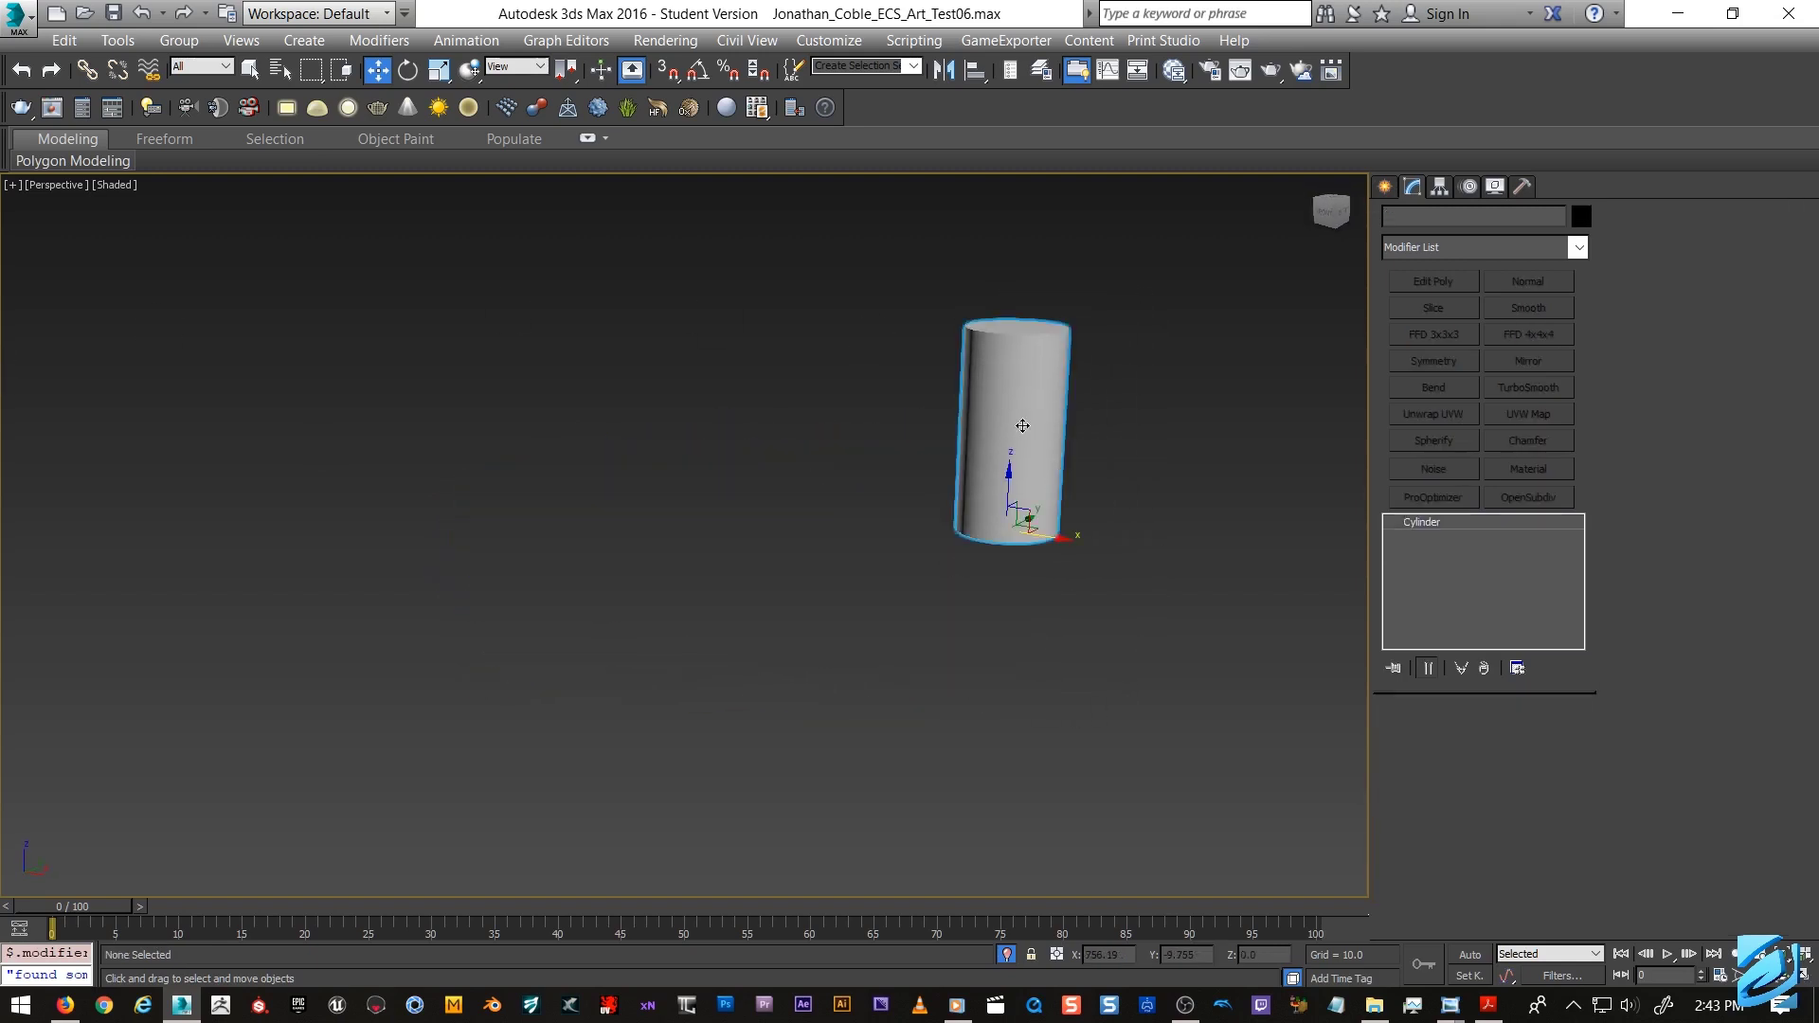
key("z")
key("F4")
scroll(897, 438, "down", 2)
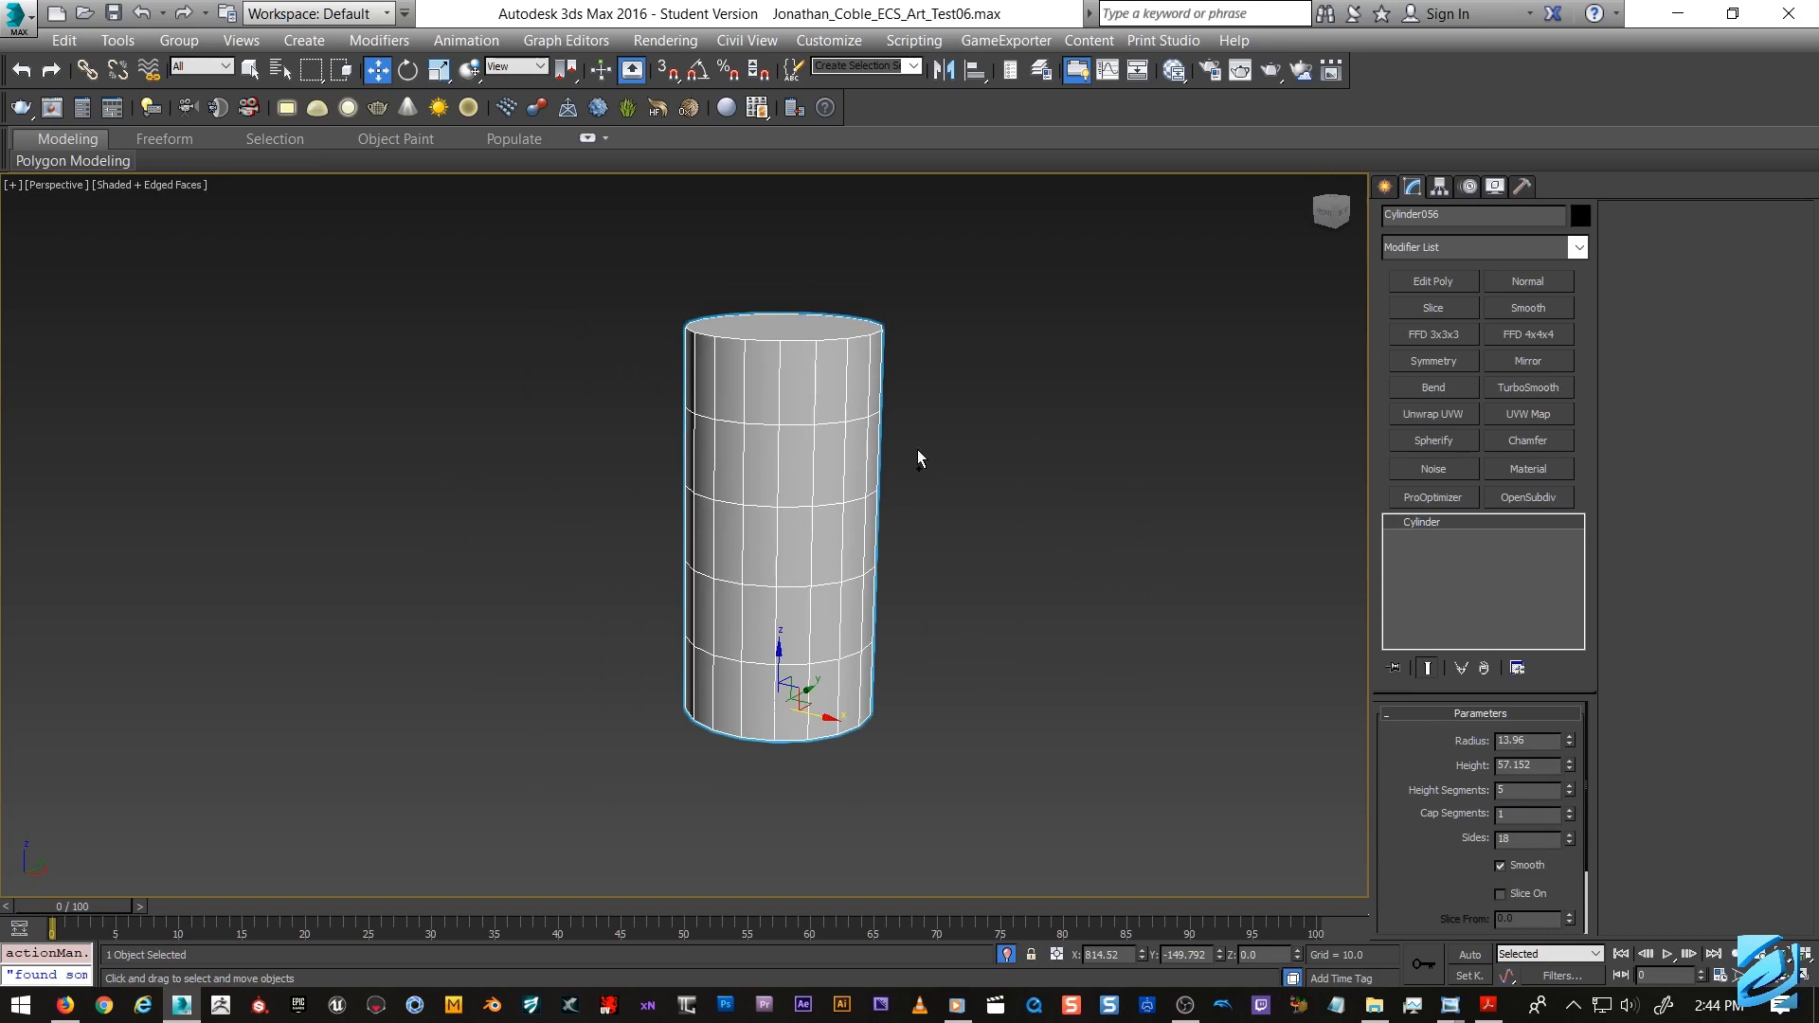
middle_click_drag(917, 449, 809, 420, "alt")
scroll(811, 426, "up", 1)
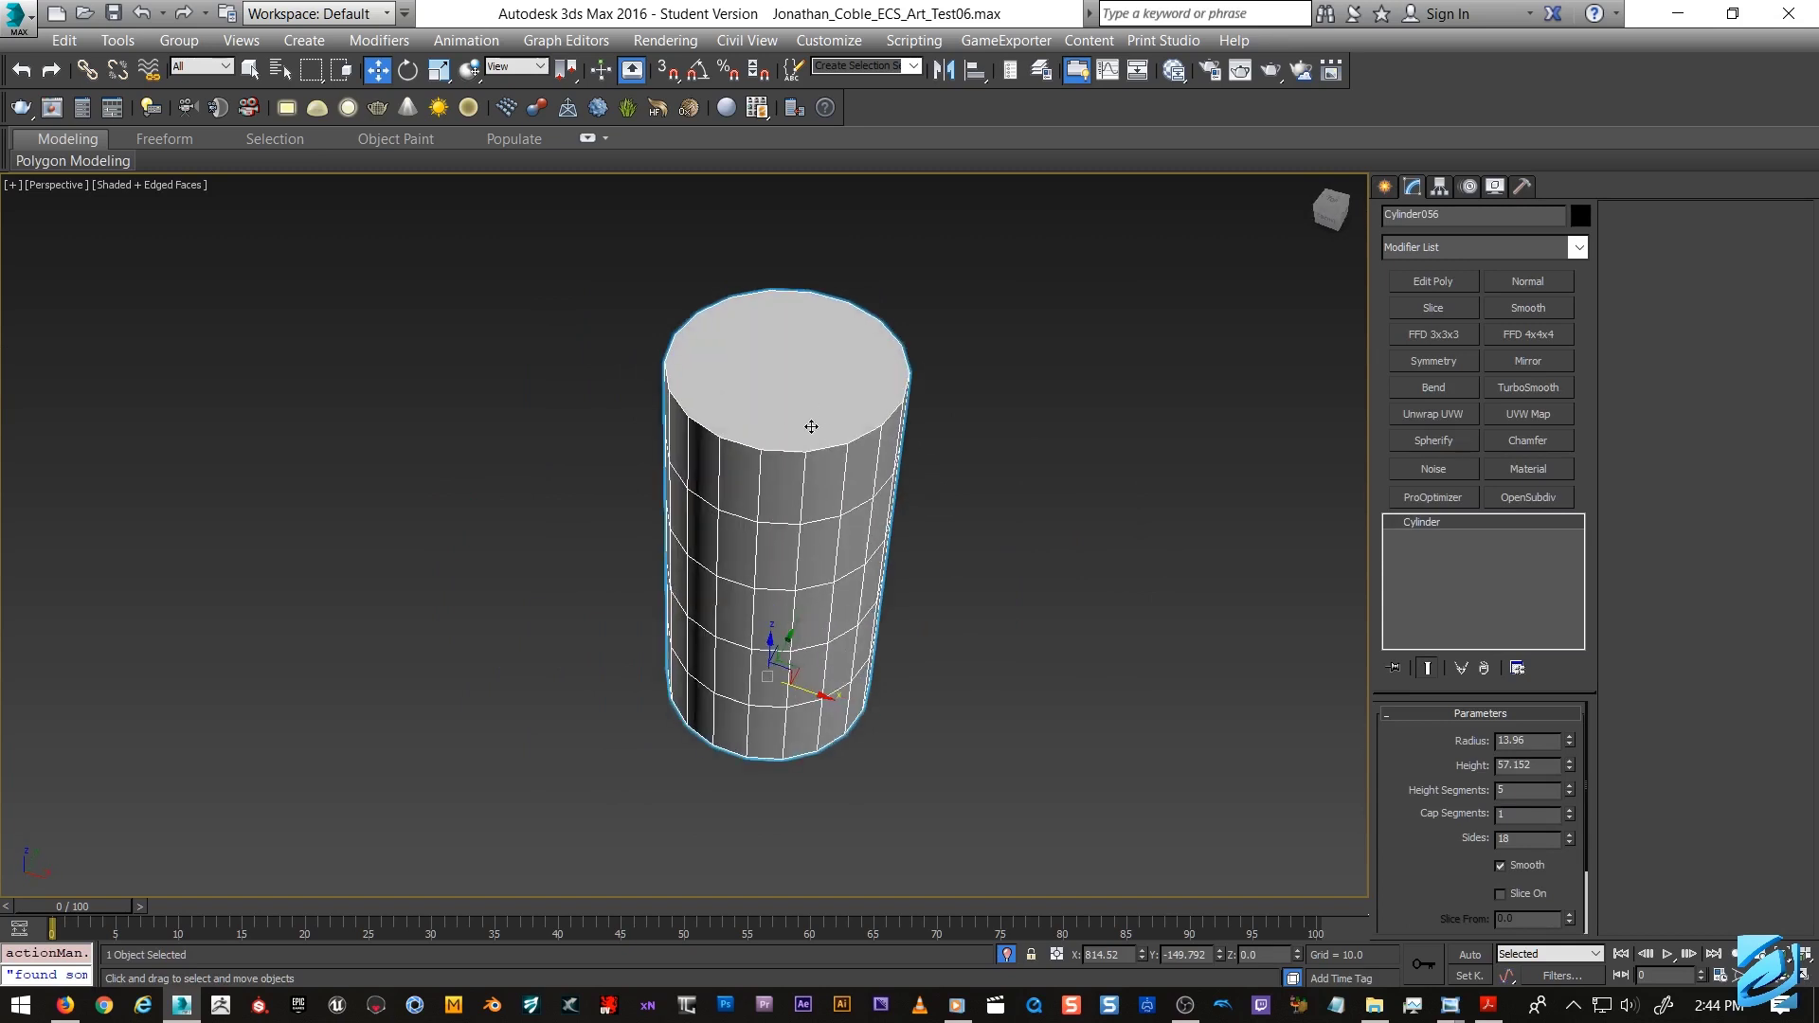
Add an Edit Poly modifier to the cylinder and inset its top and bottom cap polygons slightly.
left_click(1418, 283)
key("4")
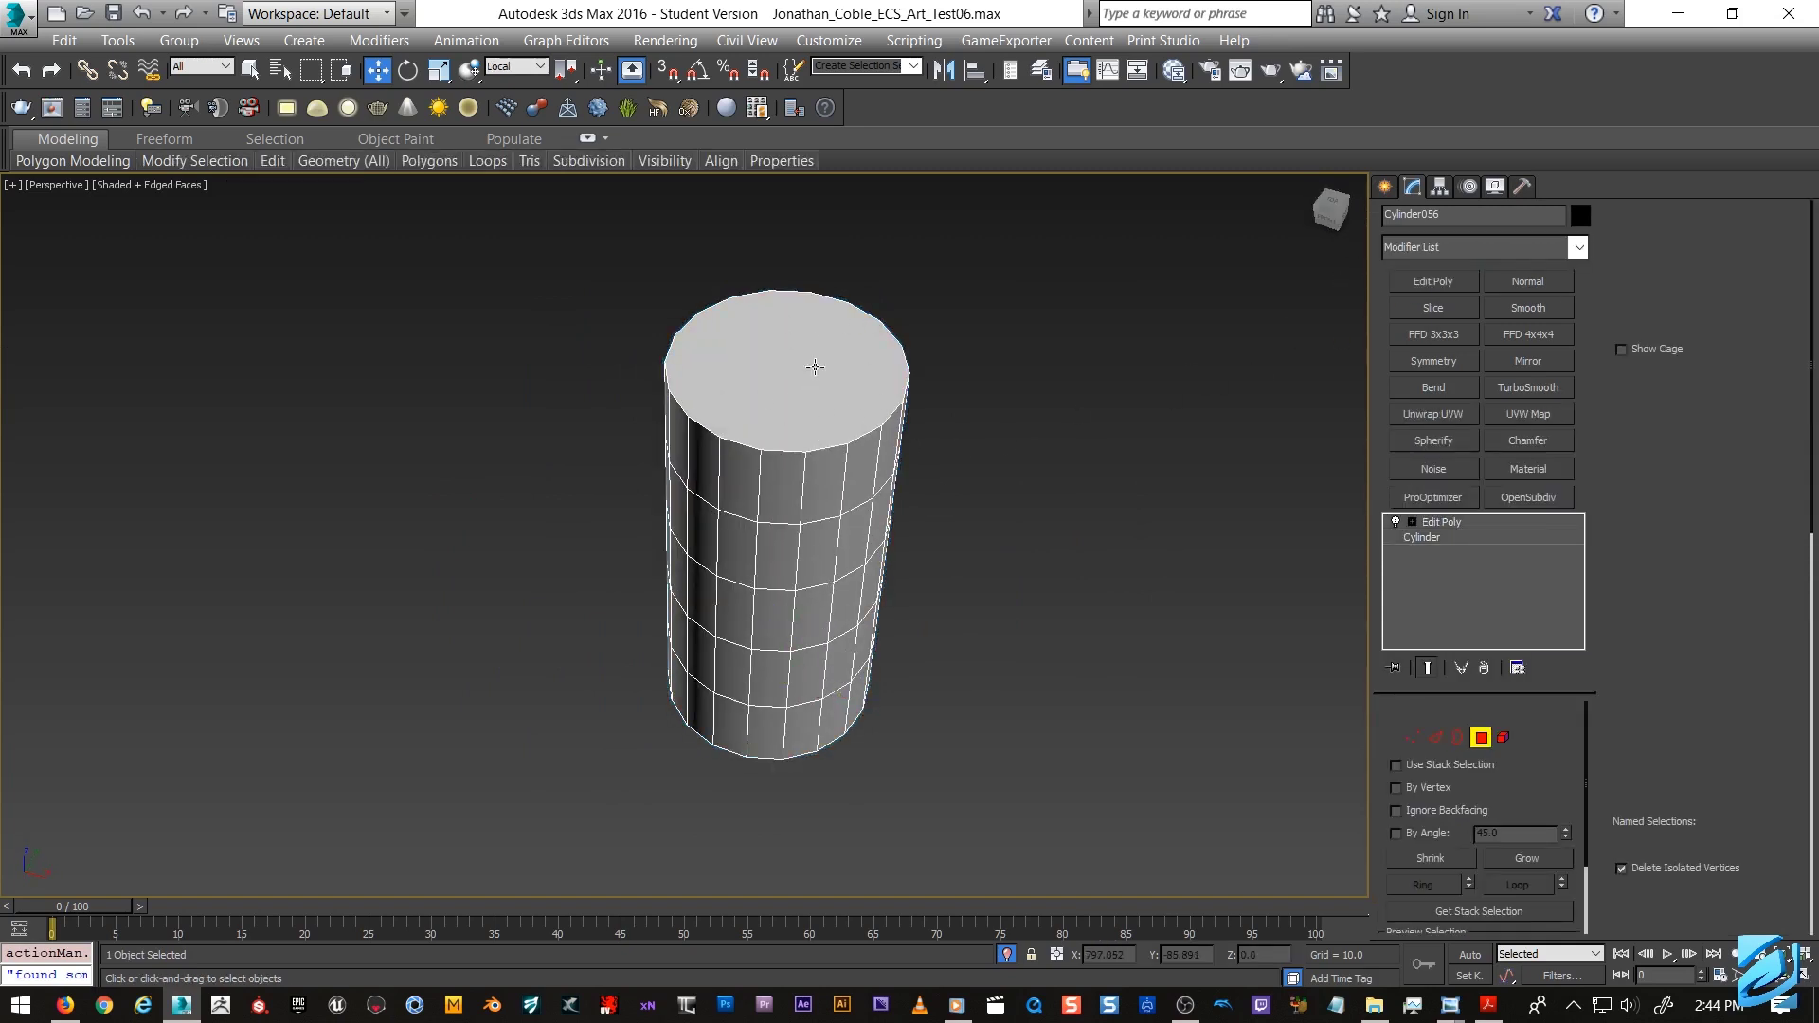
left_click(815, 380)
key("shift+i")
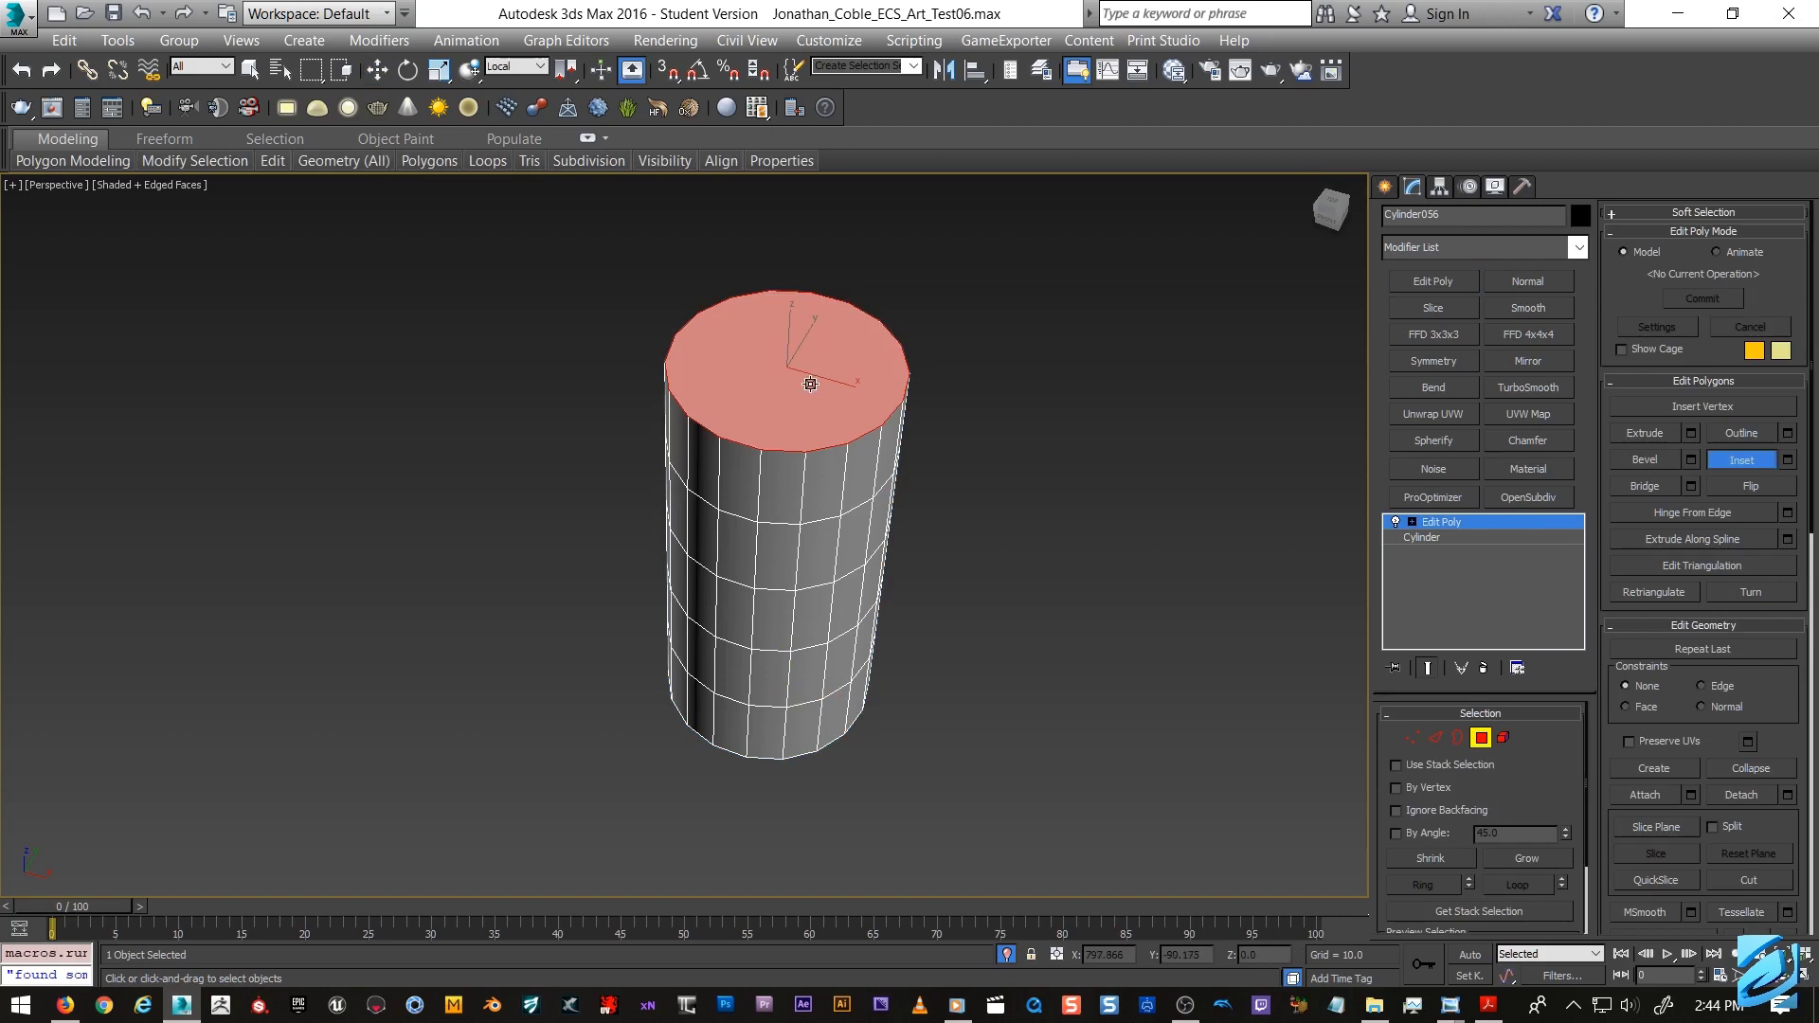
left_click_drag(810, 384, 823, 360)
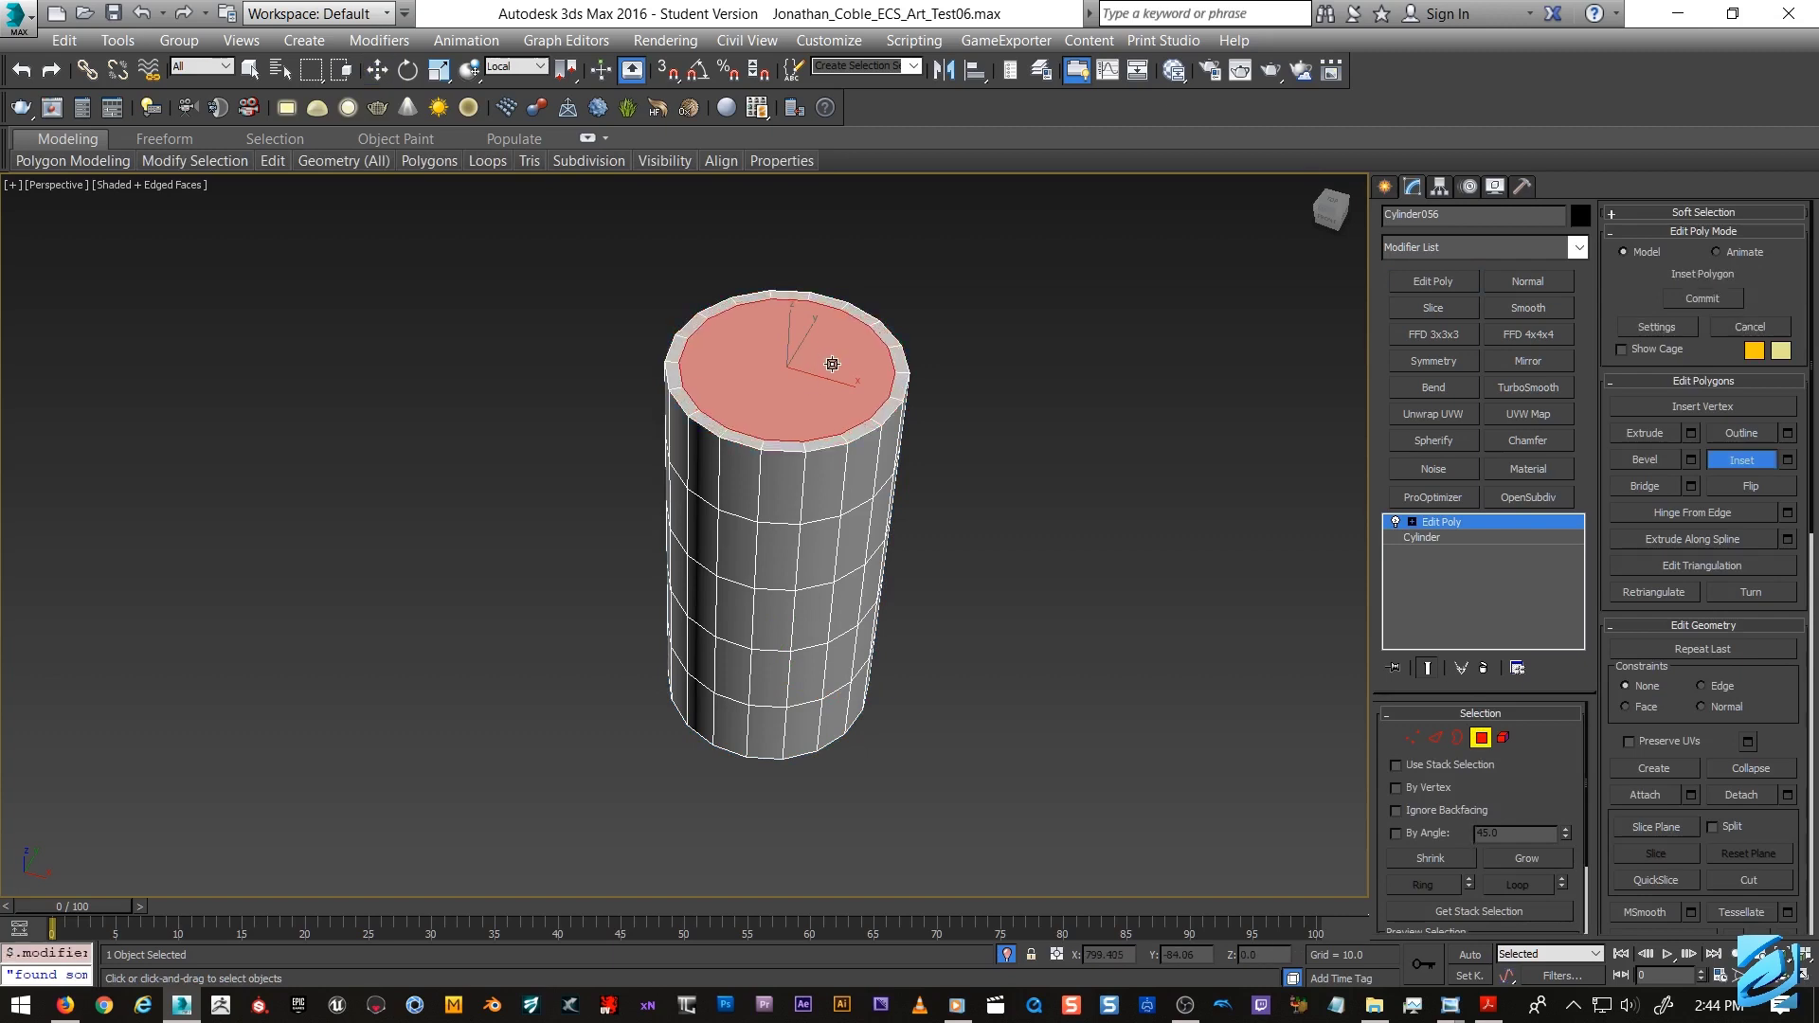
middle_click_drag(801, 509, 833, 792, "alt")
left_click(838, 801)
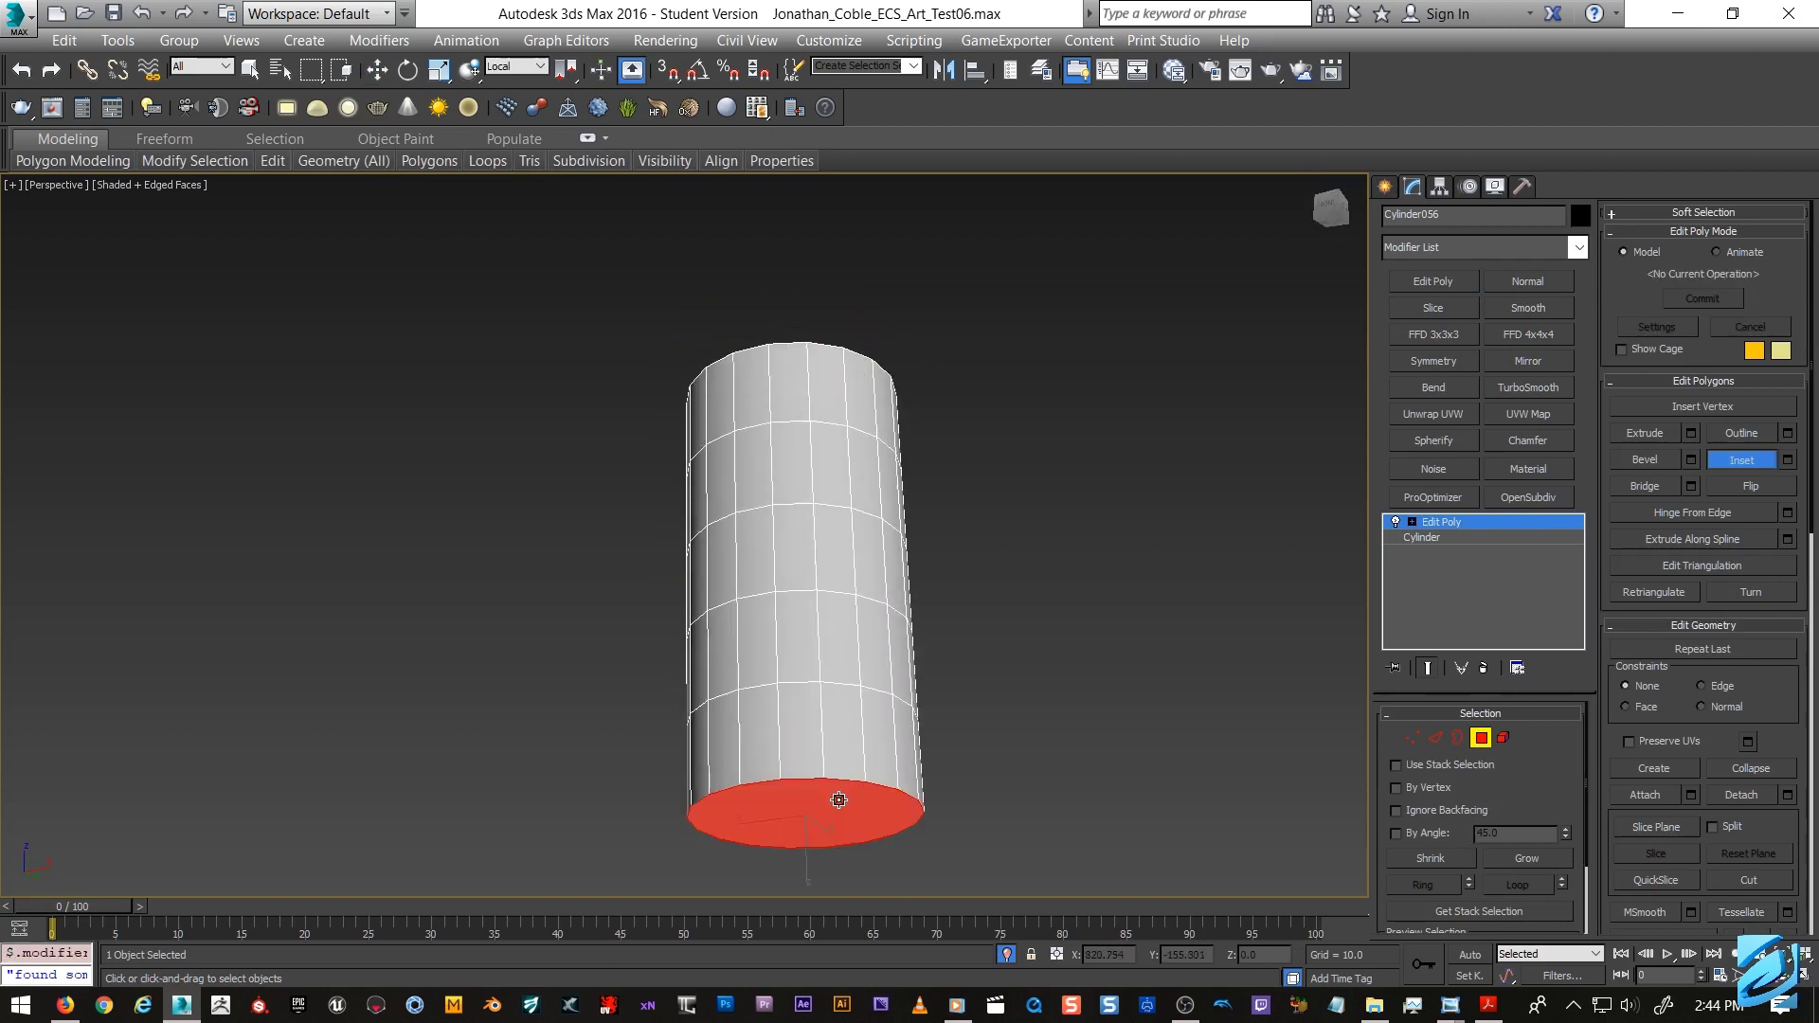
key("w")
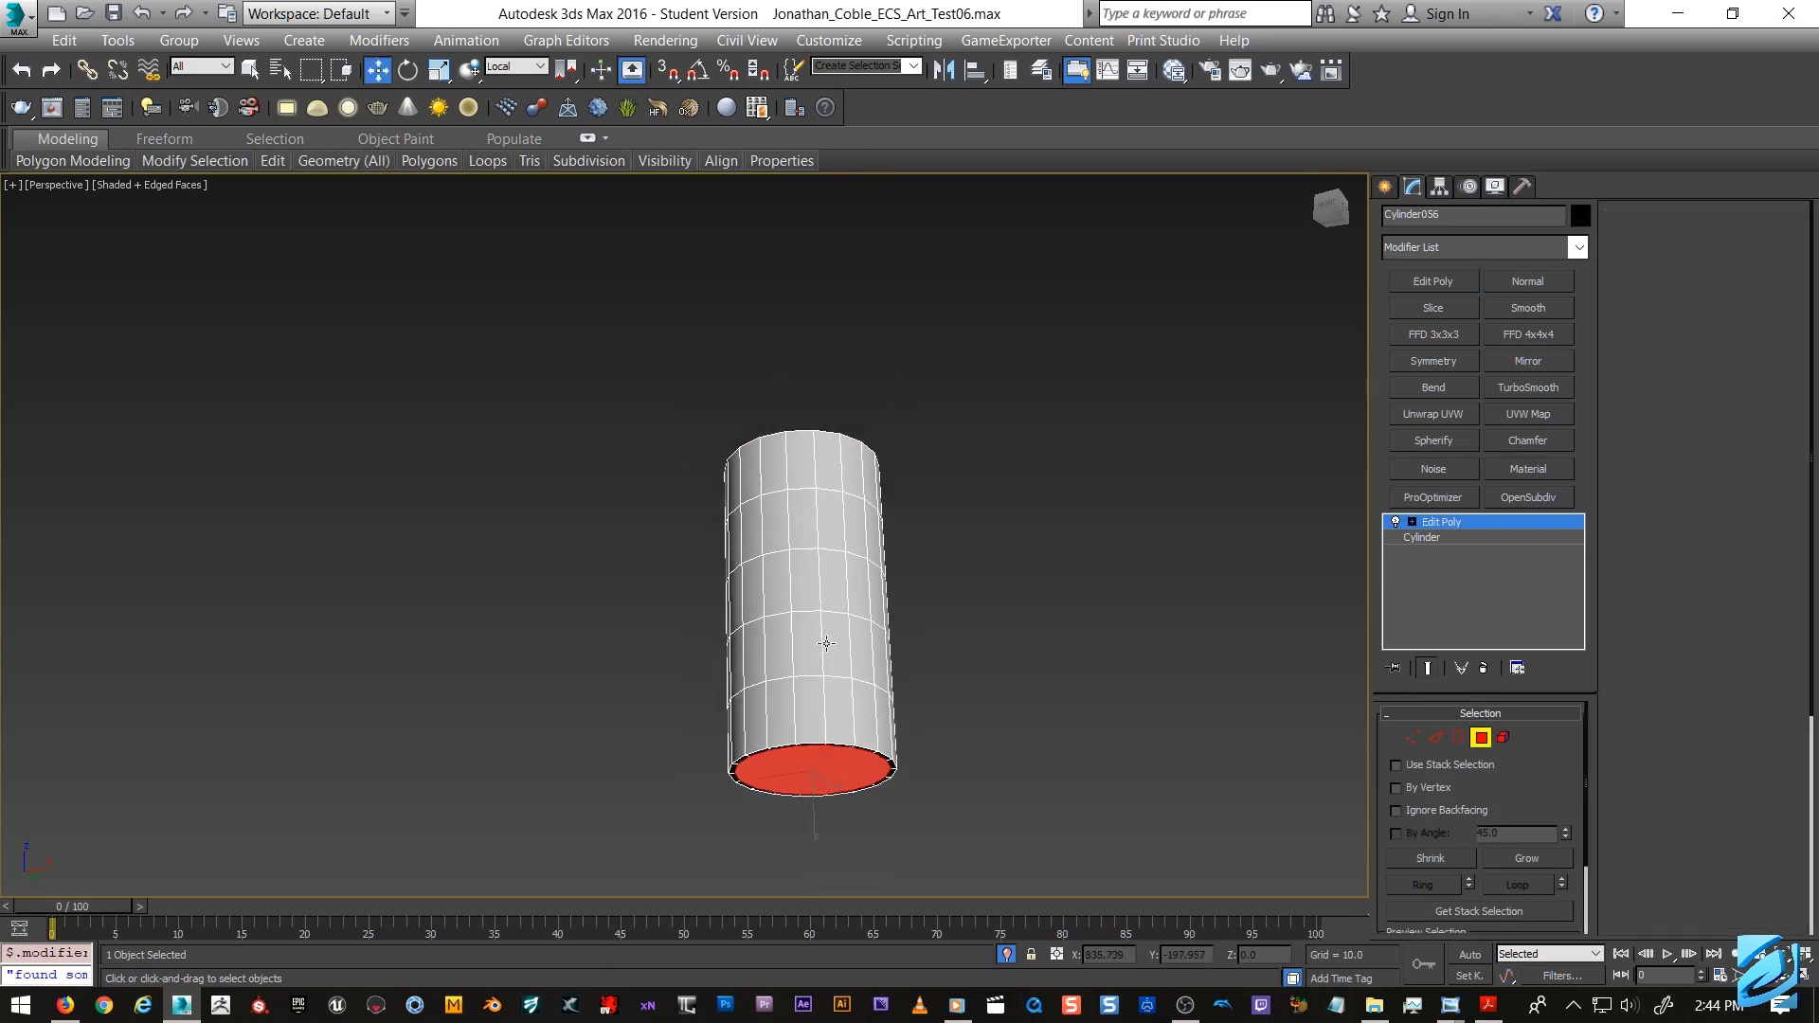
Try TurboSmooth on the cylinder with inset caps and remove the modifier from the stack.
key("2")
middle_click_drag(796, 479, 810, 563, "alt")
left_click(801, 526)
double_click(800, 526)
scroll(801, 526, "down", 1)
left_click(1441, 522)
left_click(1527, 388)
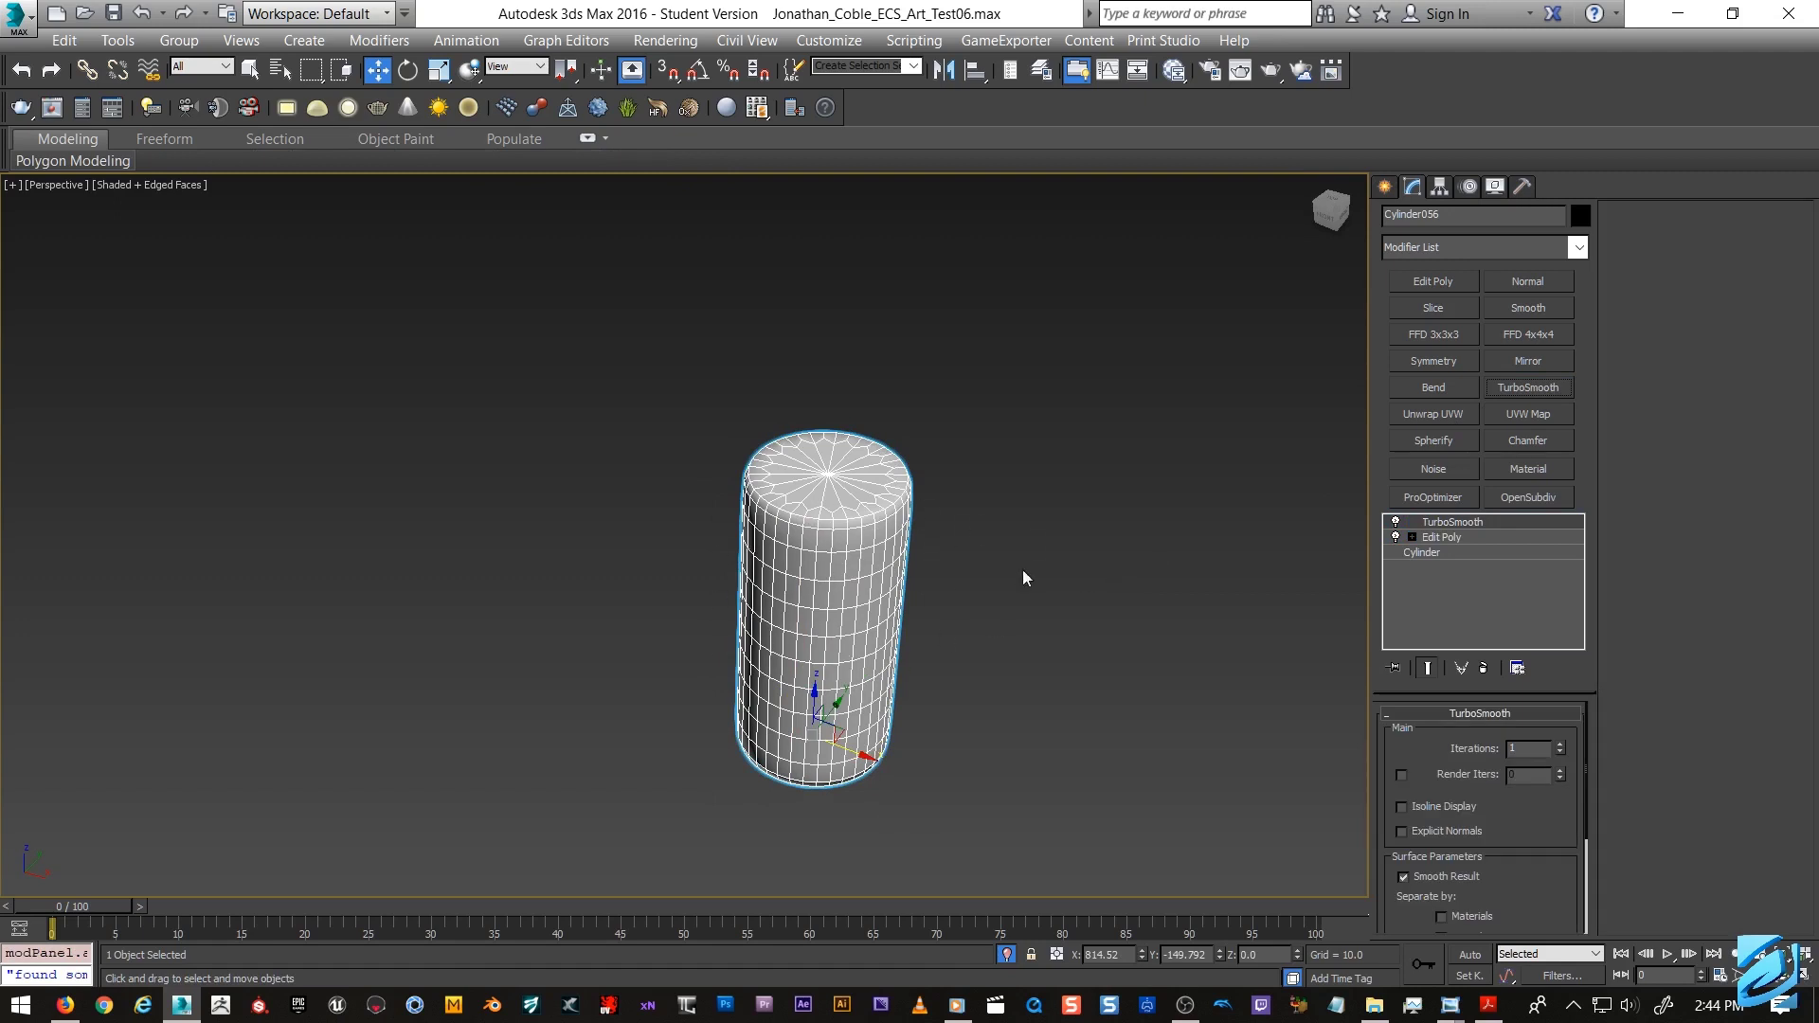
right_click(1509, 523)
left_click(1535, 555)
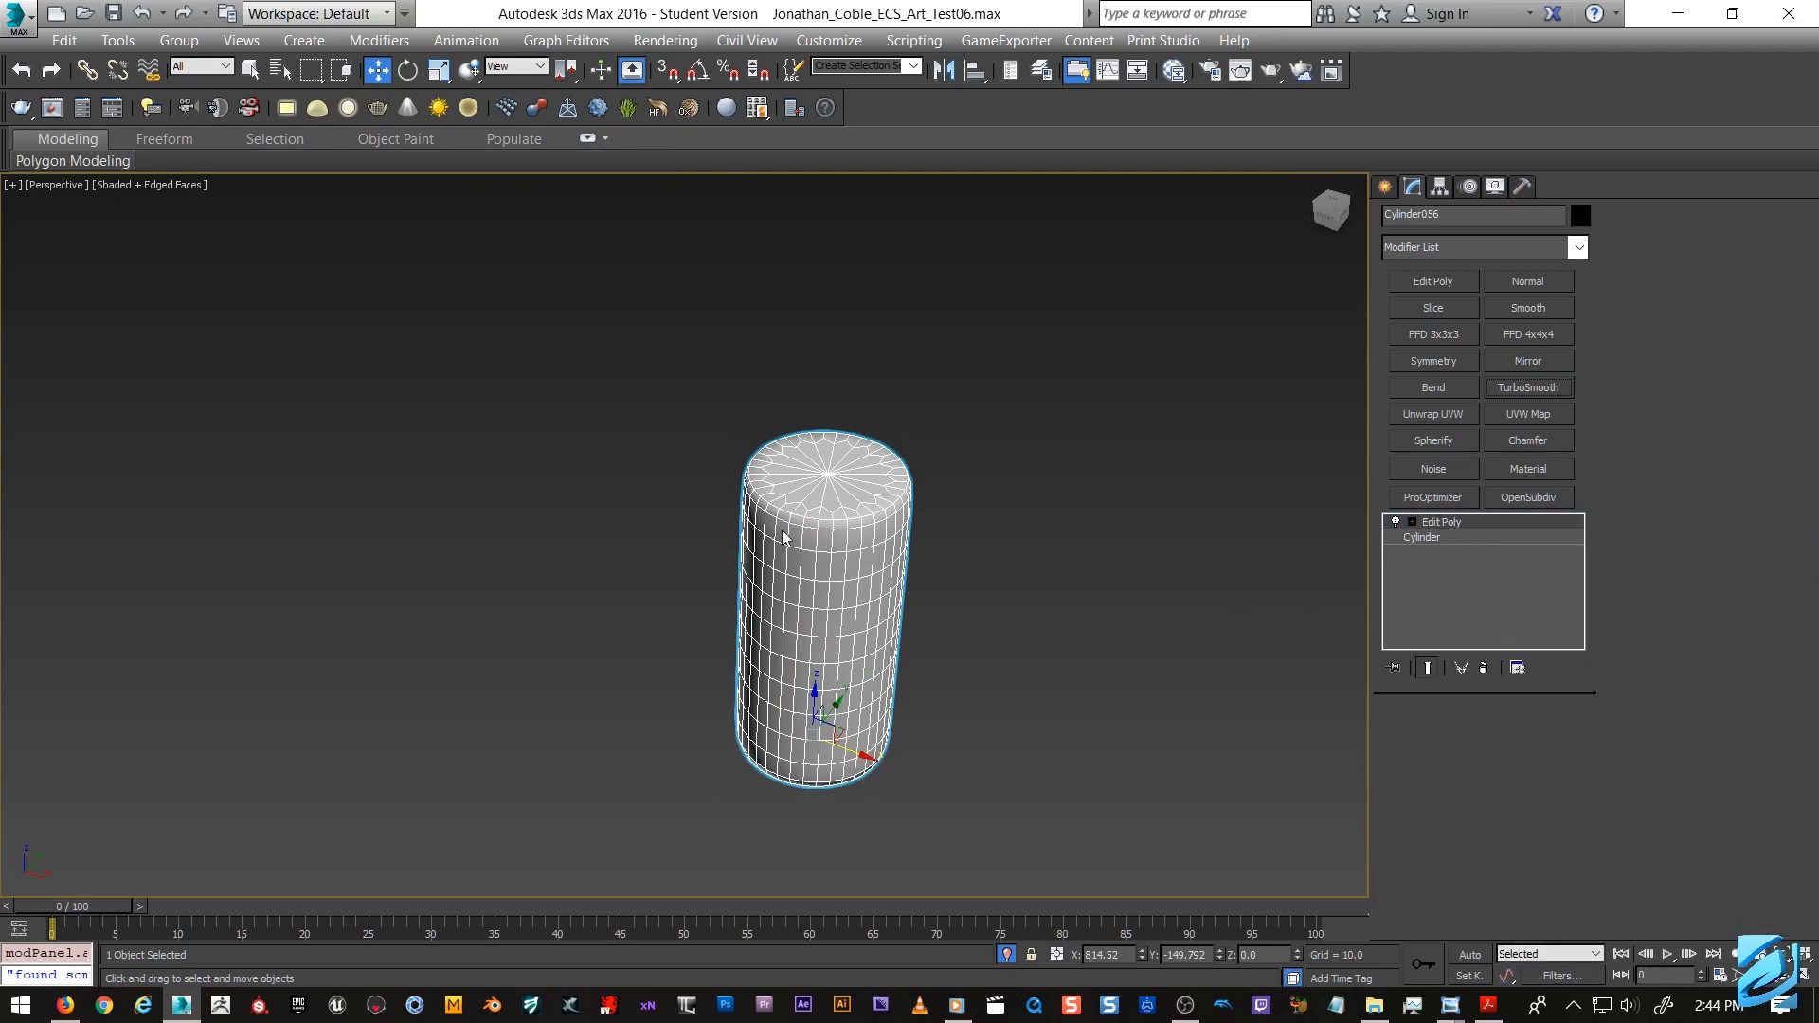
Try chamfering one vertical edge line on the cylinder's side with an amount of 1.0 and 1 segment.
scroll(848, 531, "up", 3)
key("2")
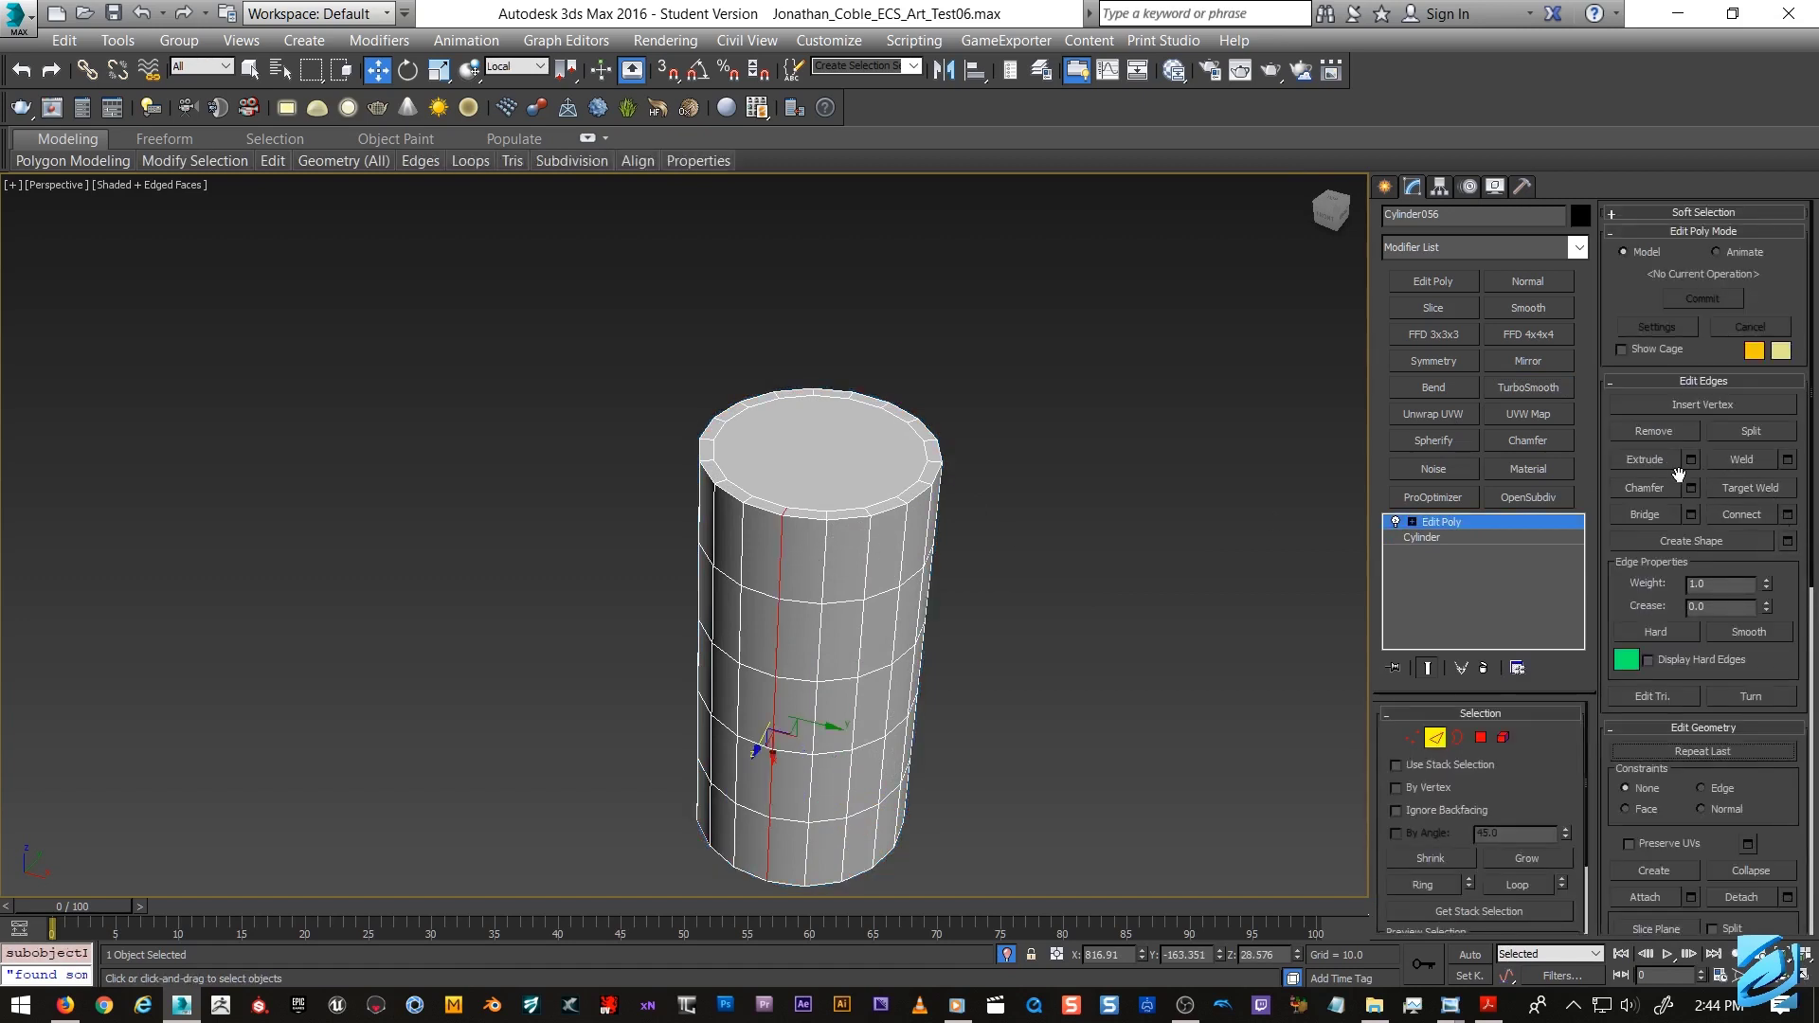
key("ctrl+shift+c")
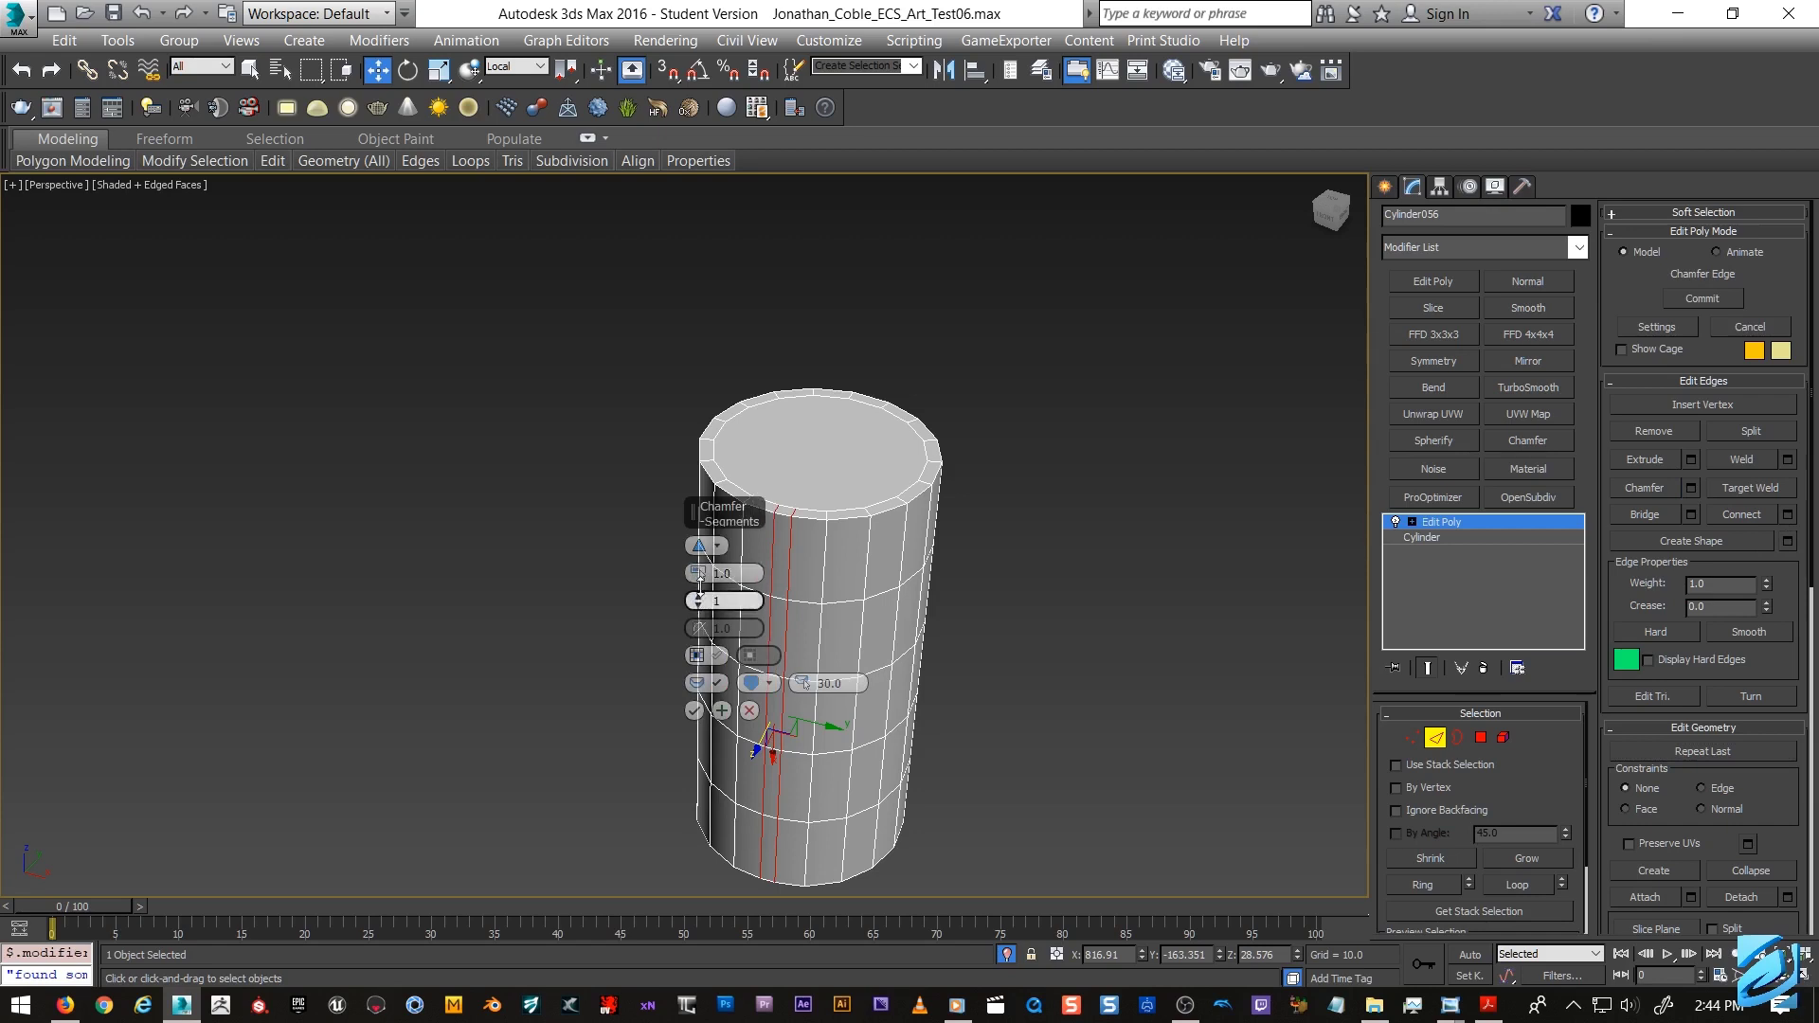
left_click(693, 709)
left_click(693, 711)
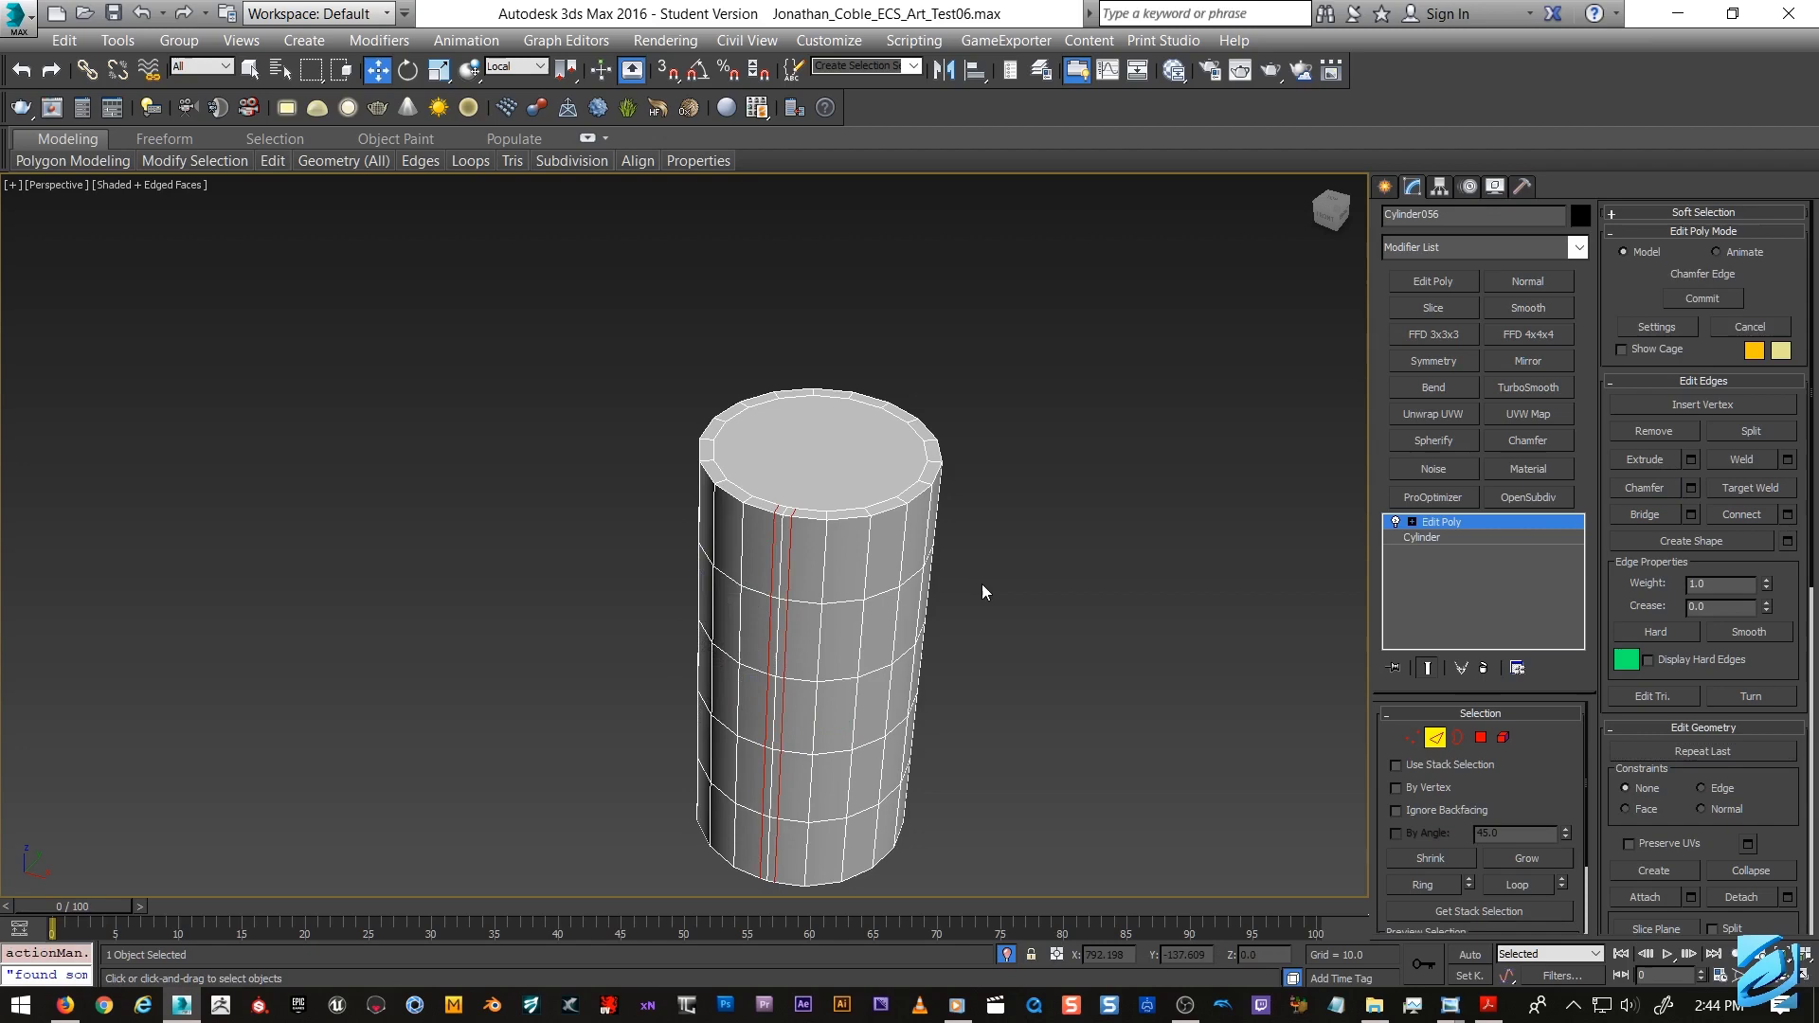
middle_click_drag(941, 586, 823, 629, "alt")
middle_click_drag(967, 363, 926, 396, "alt")
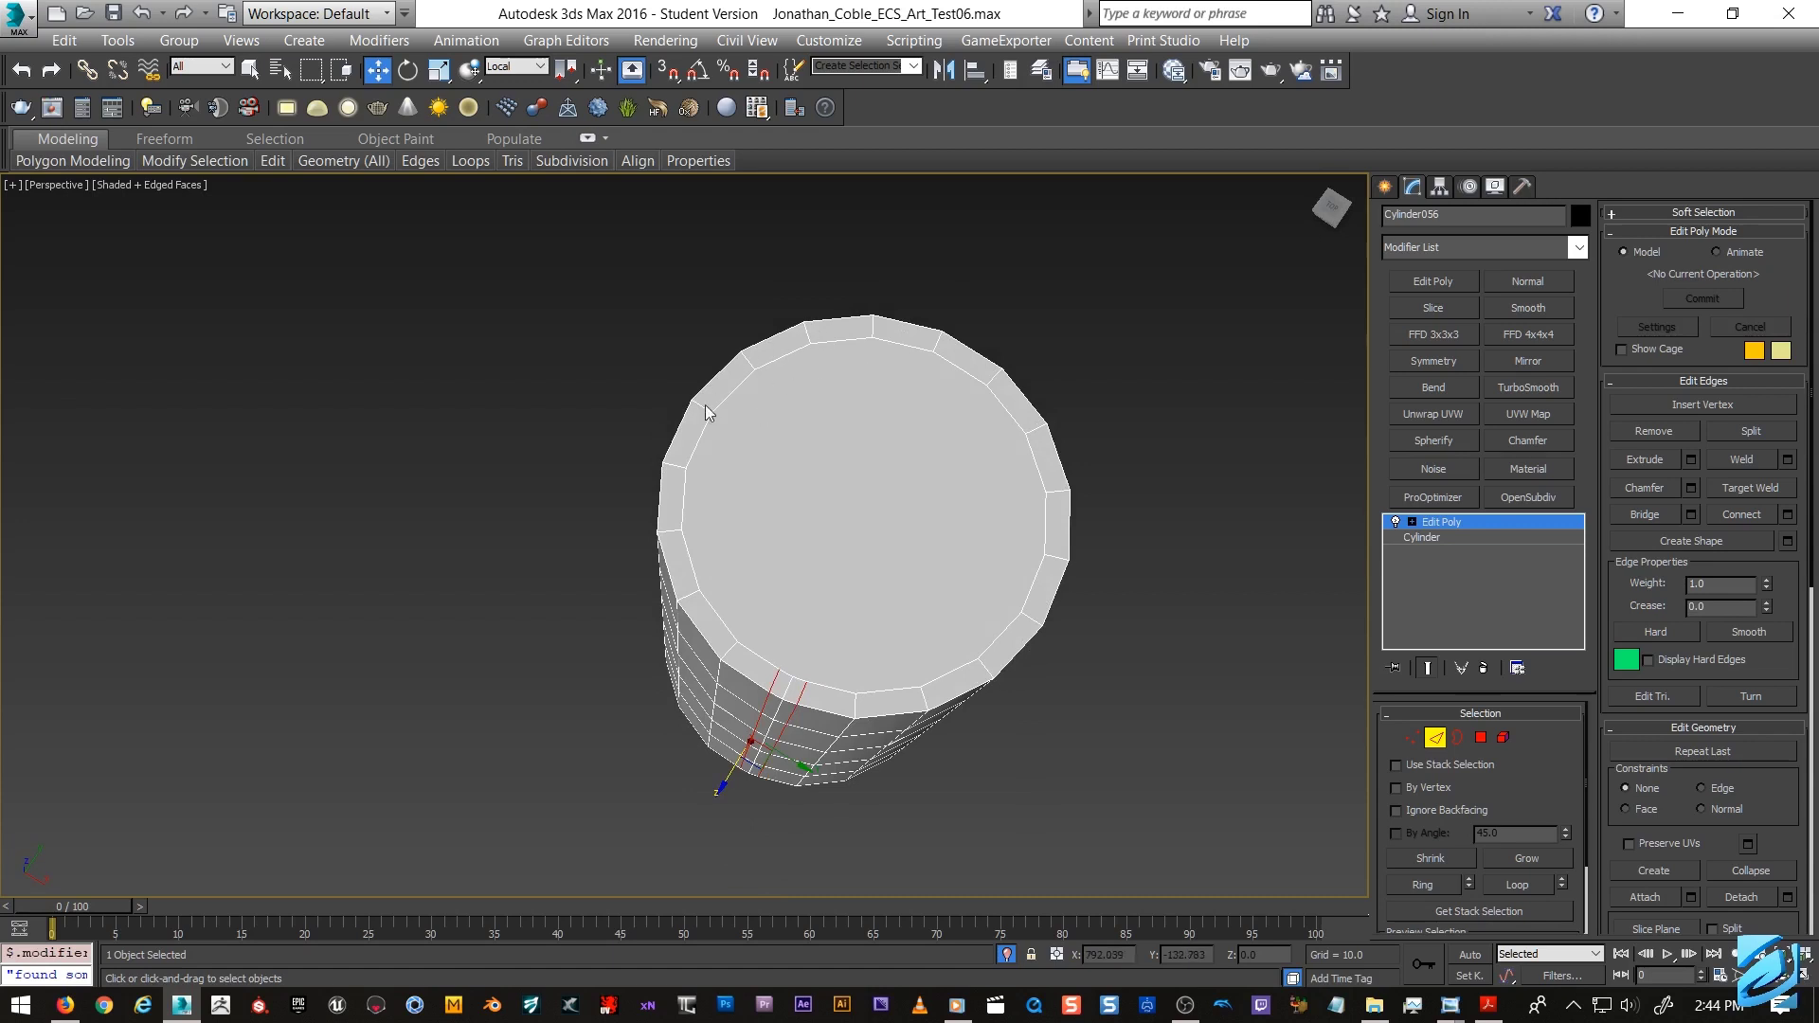
scroll(776, 713, "up", 4)
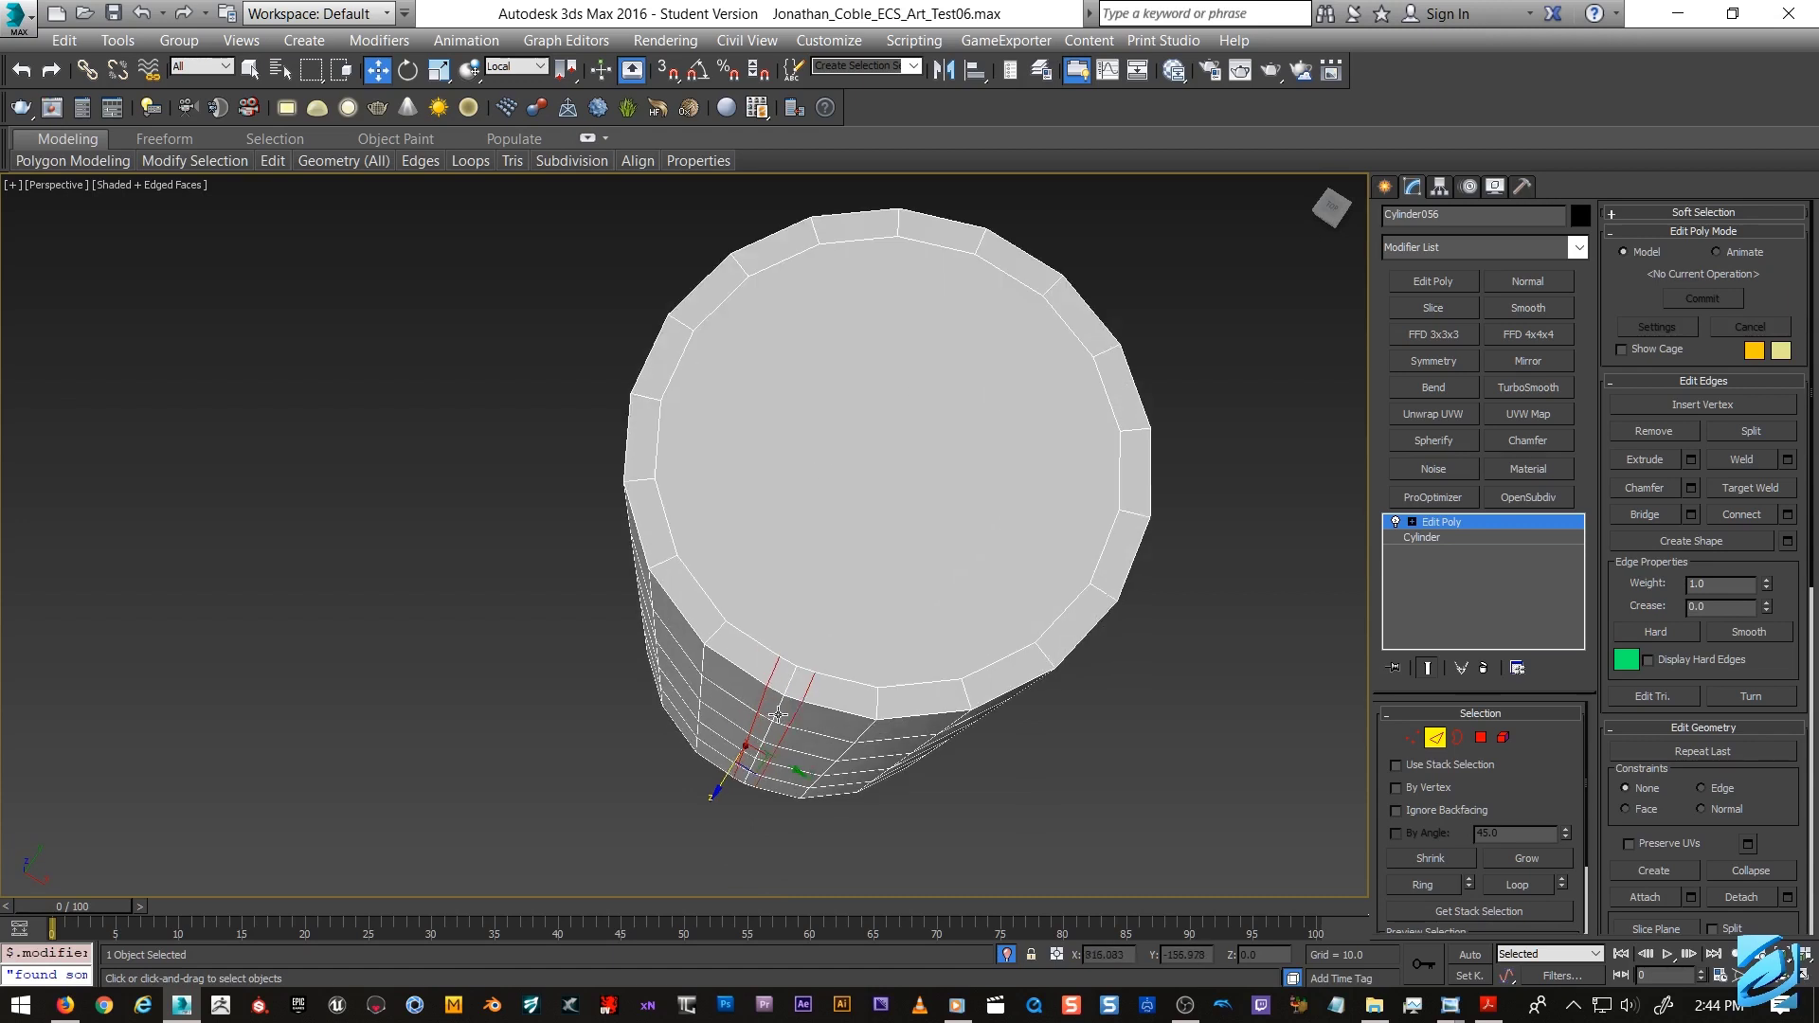
scroll(761, 678, "up", 2)
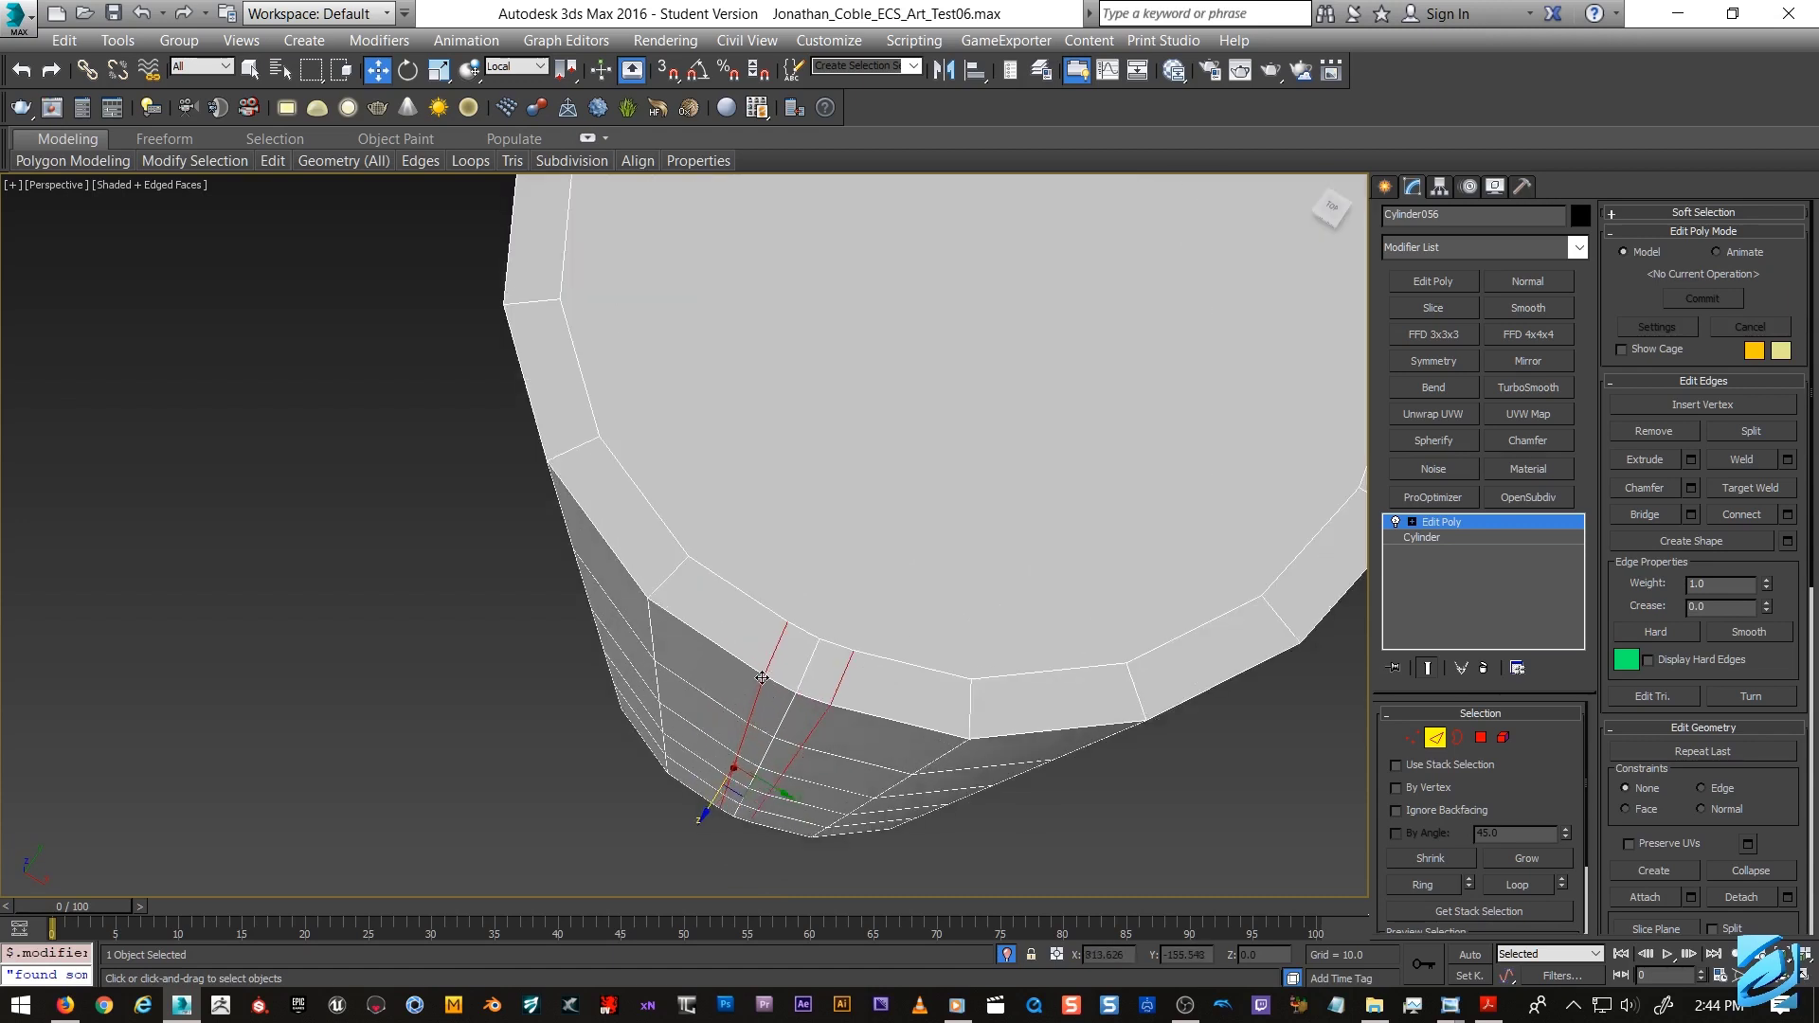
middle_click_drag(807, 695, 801, 689)
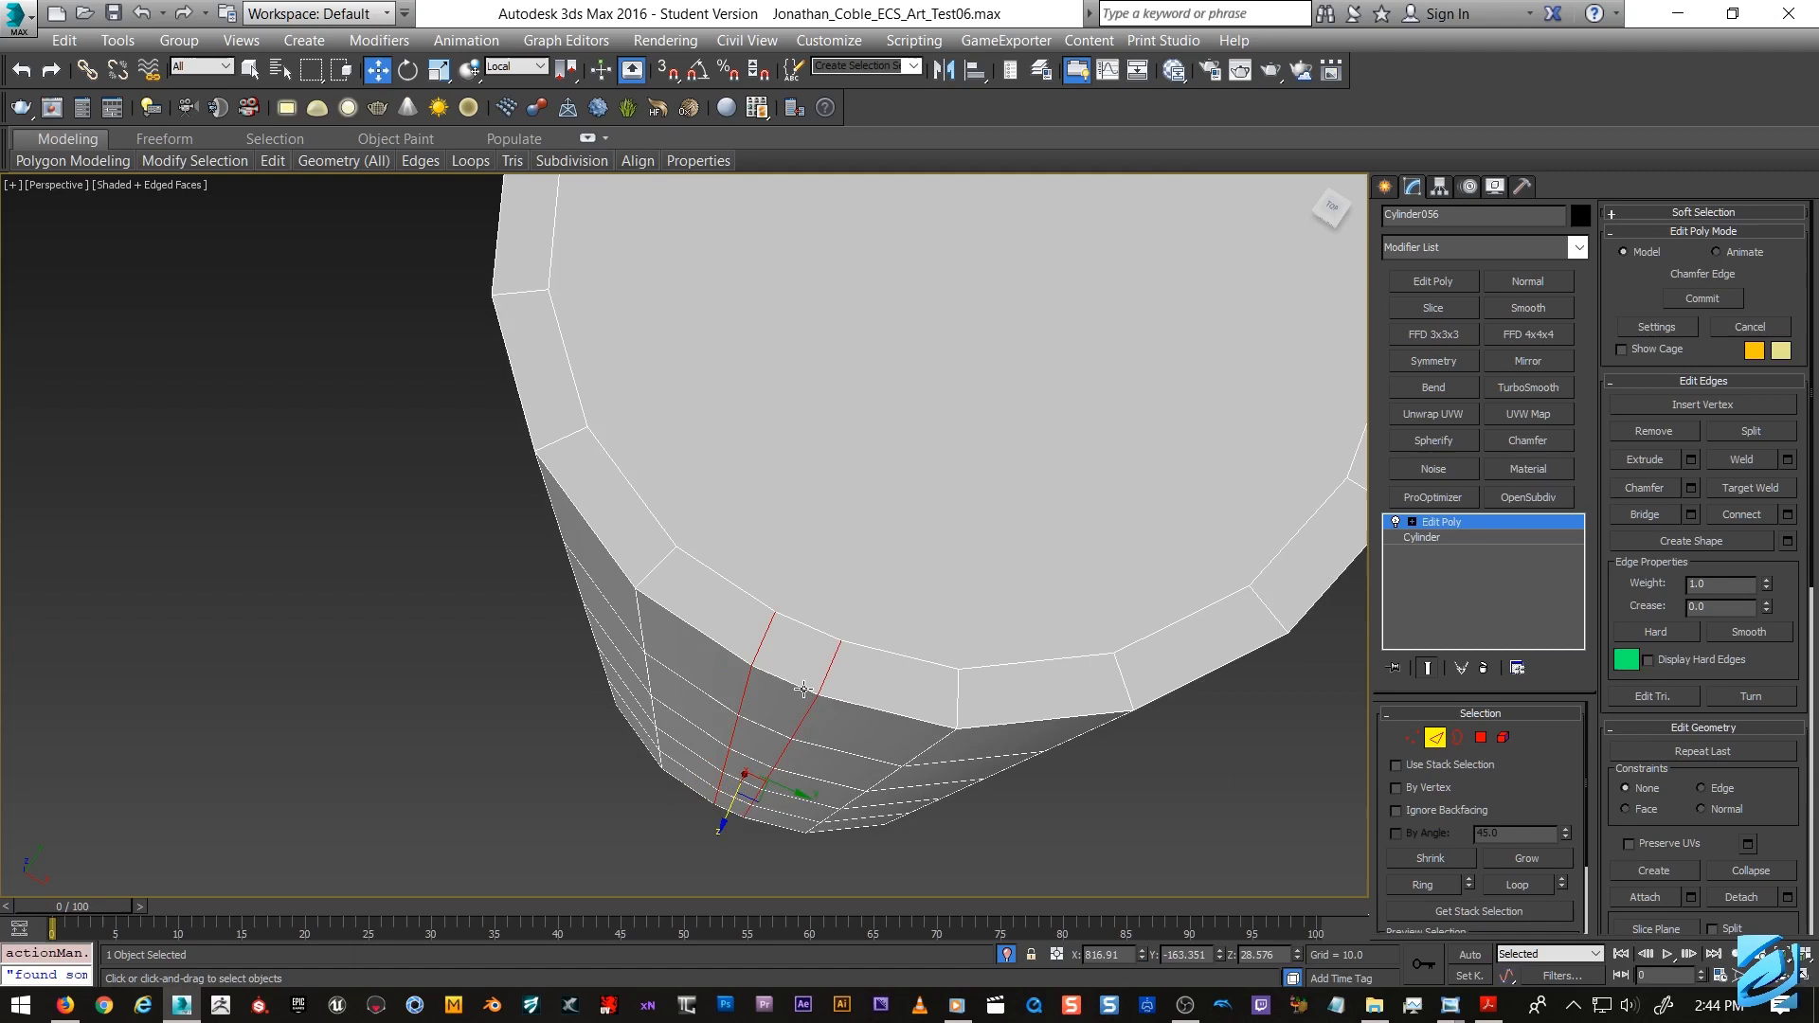
scroll(985, 652, "down", 2)
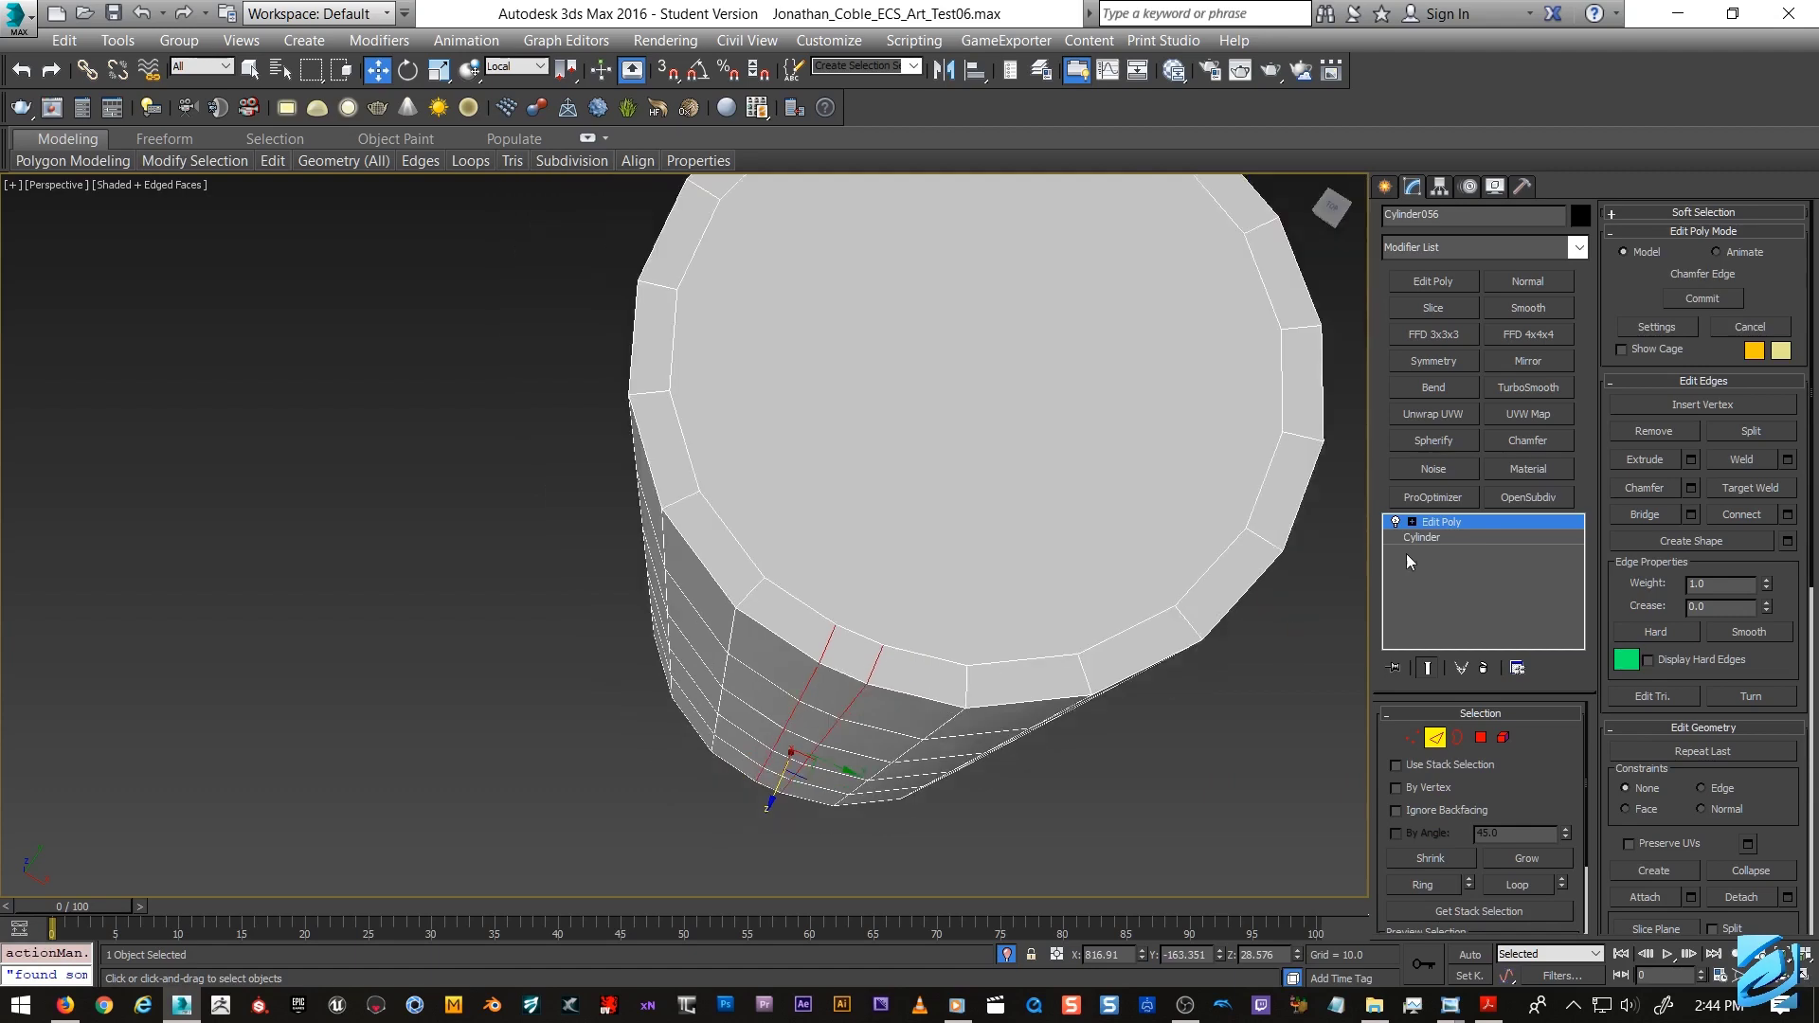
Undo the chamfer on the cylinder's vertical edge and delete the TurboSmooth modifier from the stack.
right_click(1451, 528)
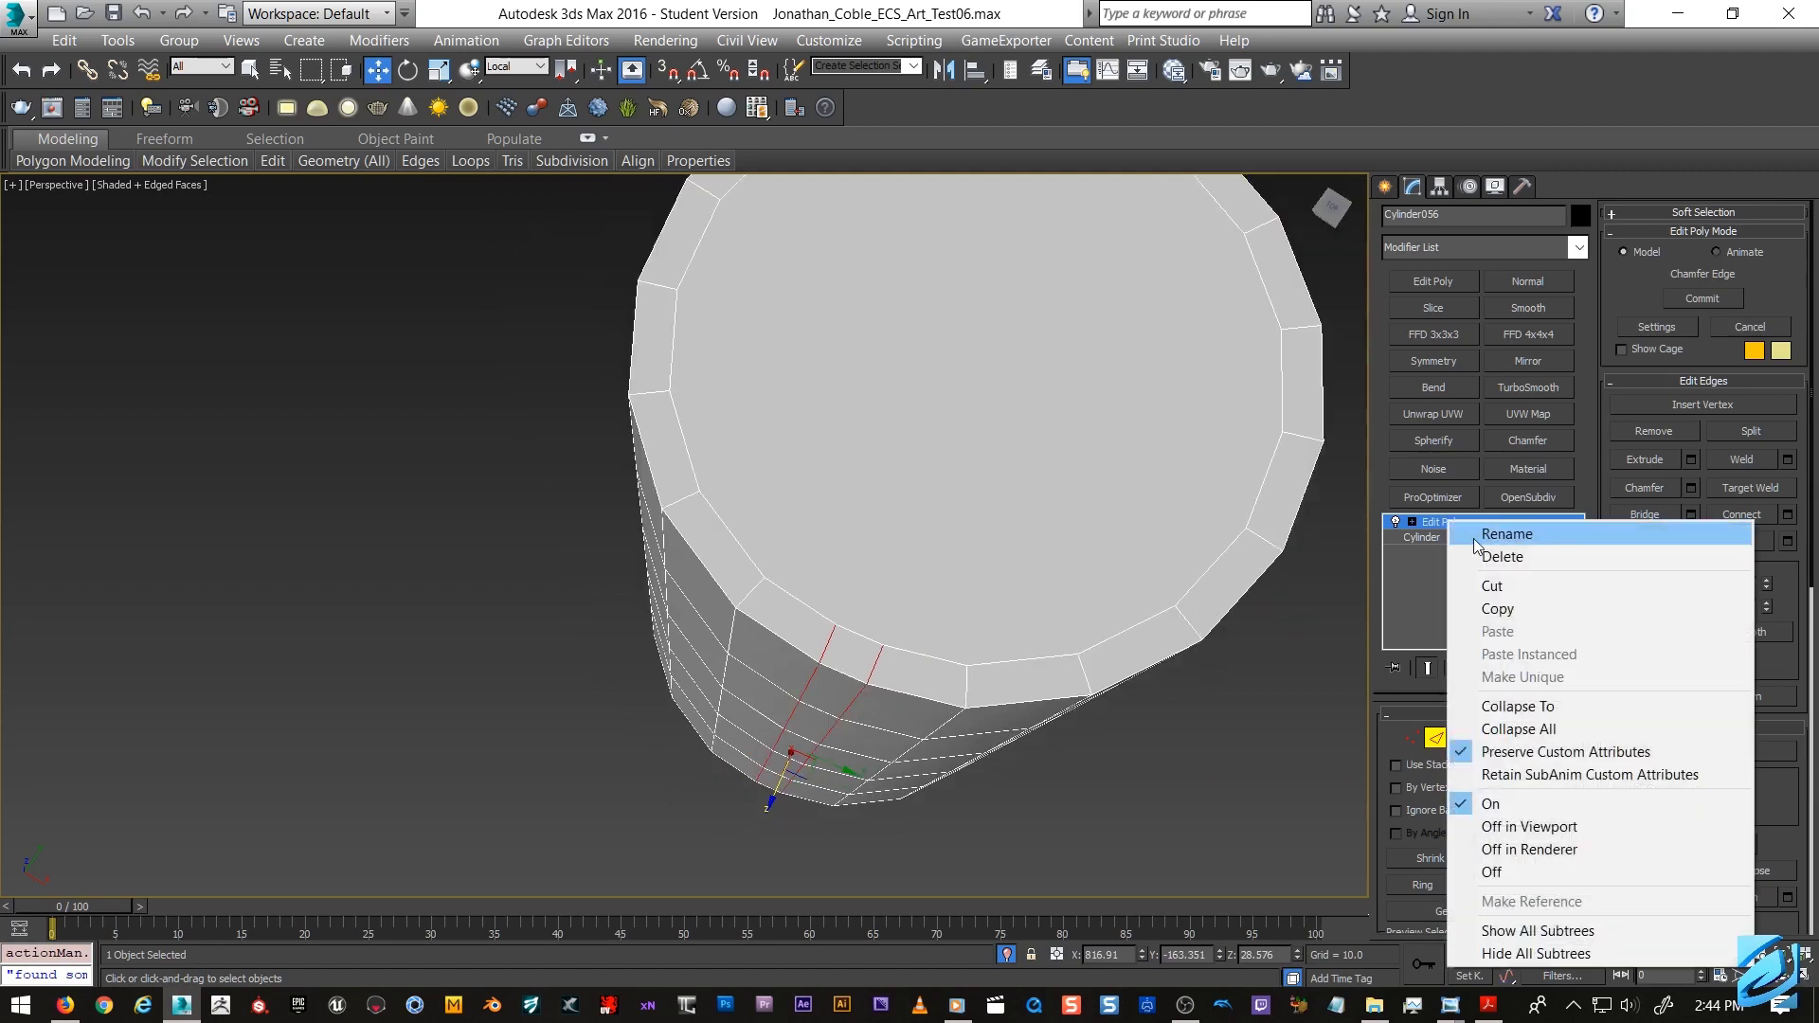
left_click(1396, 574)
key("ctrl+z")
key("ctrl+z")
key("ctrl+z")
key("ctrl+z")
scroll(941, 691, "down", 2)
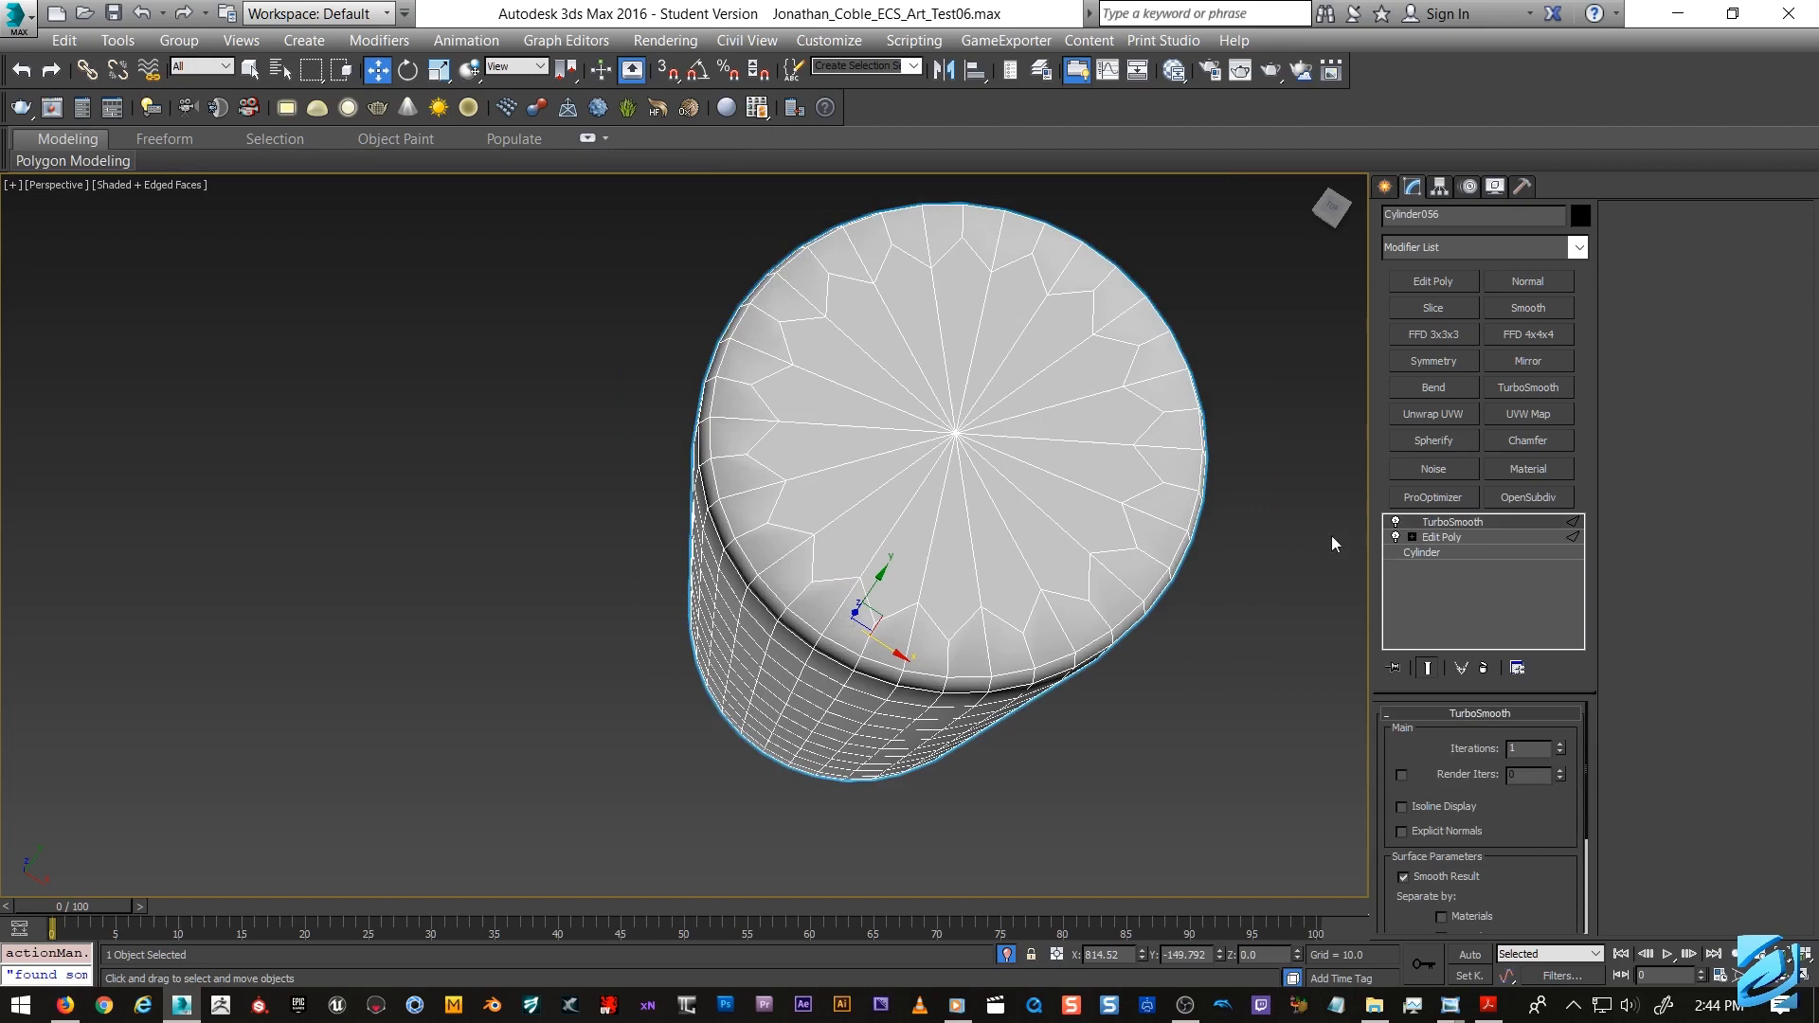
right_click(1430, 527)
left_click(1450, 552)
key("2")
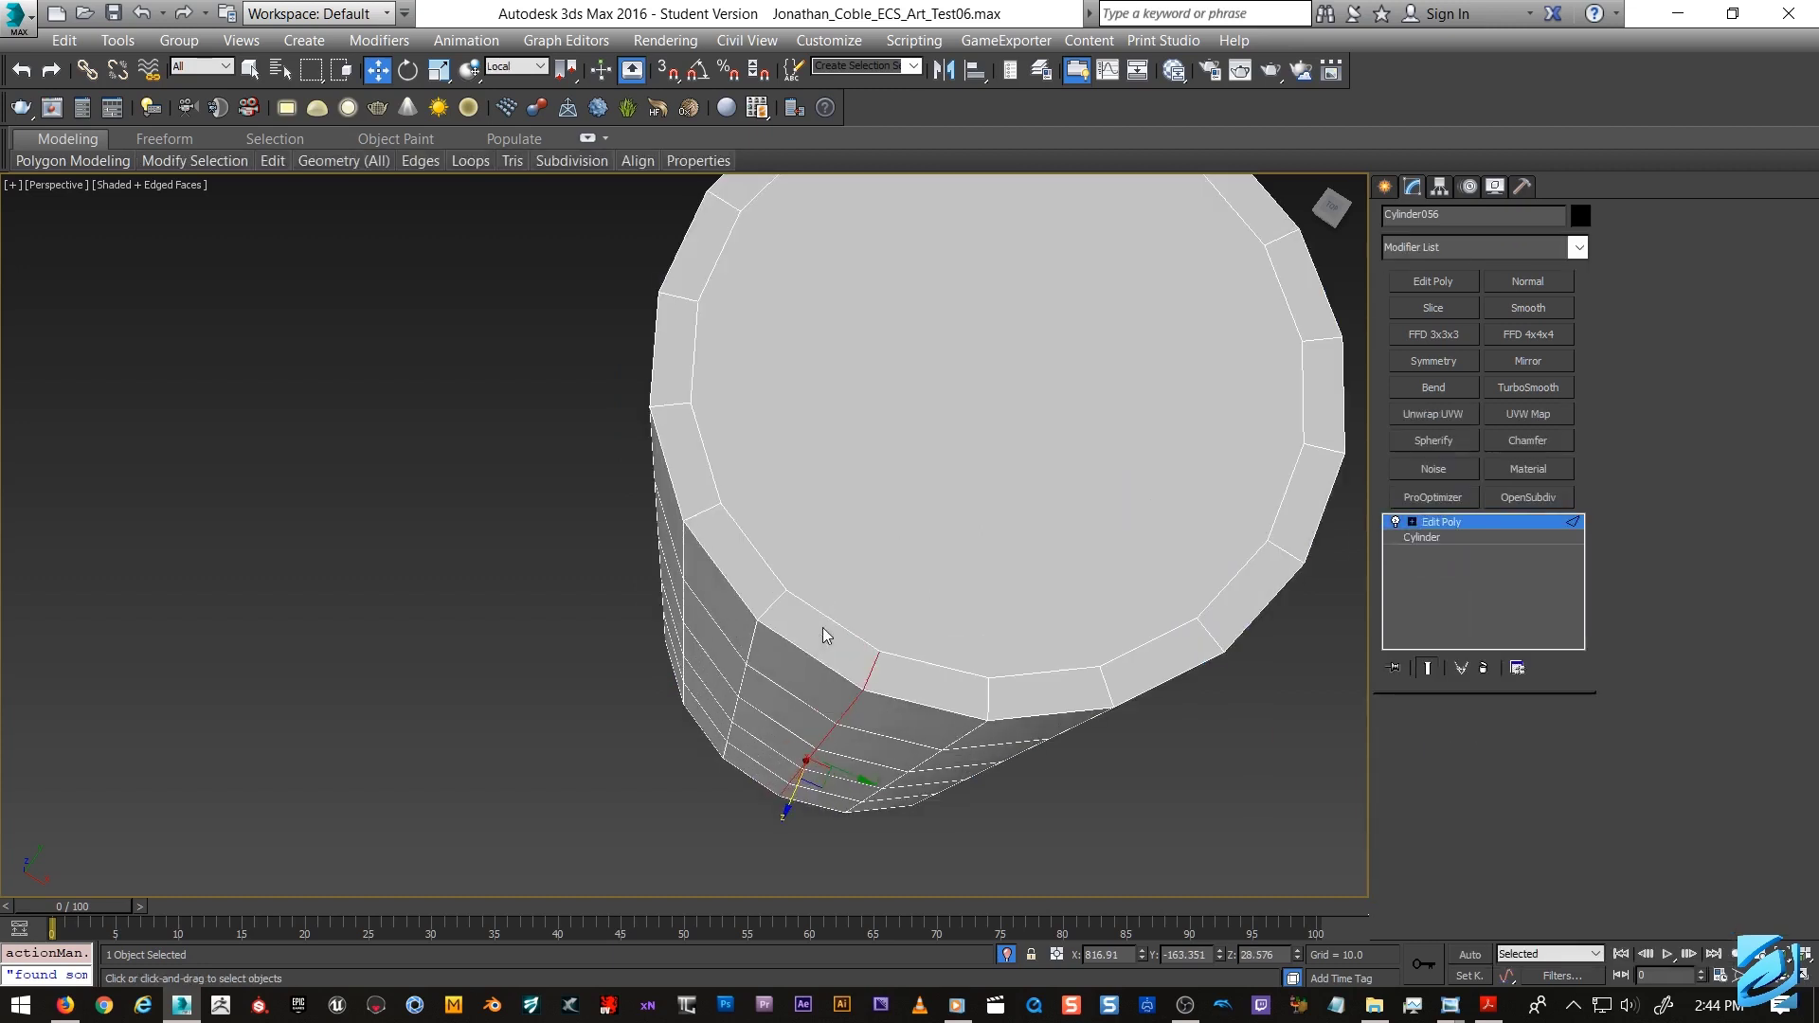
Insert support edge loops close to both sides of one vertical edge on the cylinder with SwiftLoop.
key("alt+s")
left_click(856, 684)
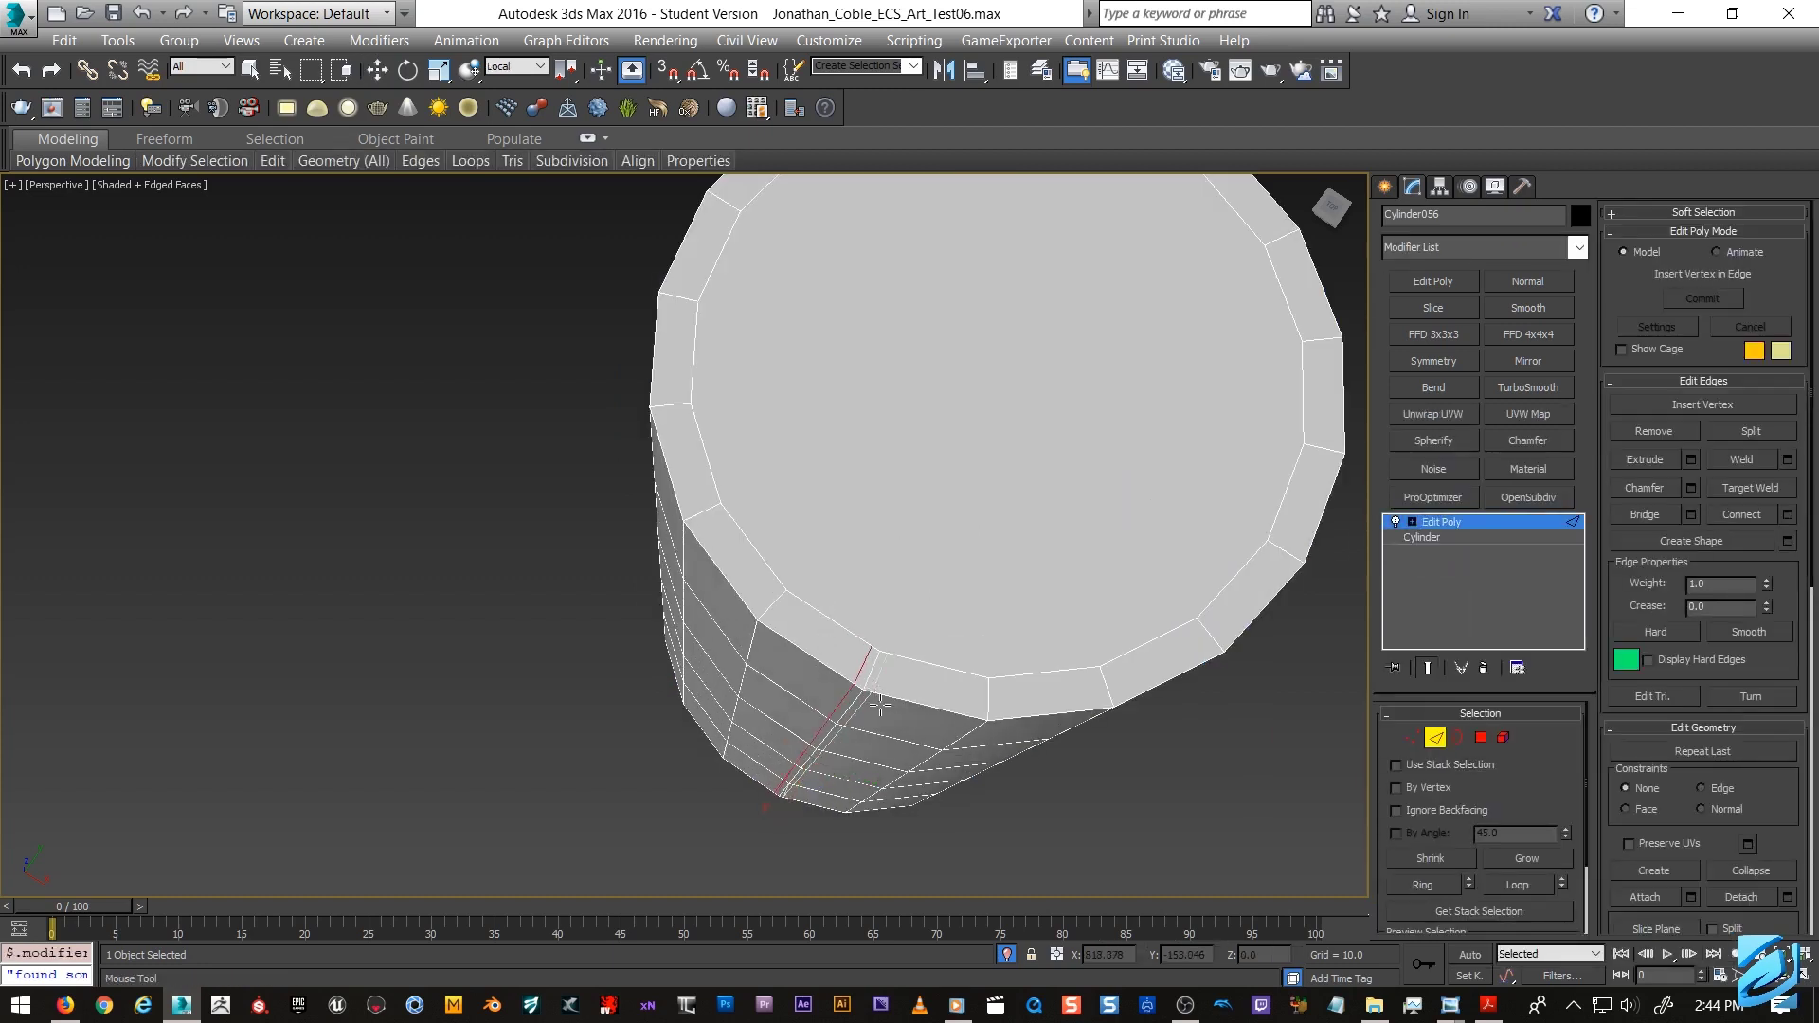
scroll(880, 706, "up", 6)
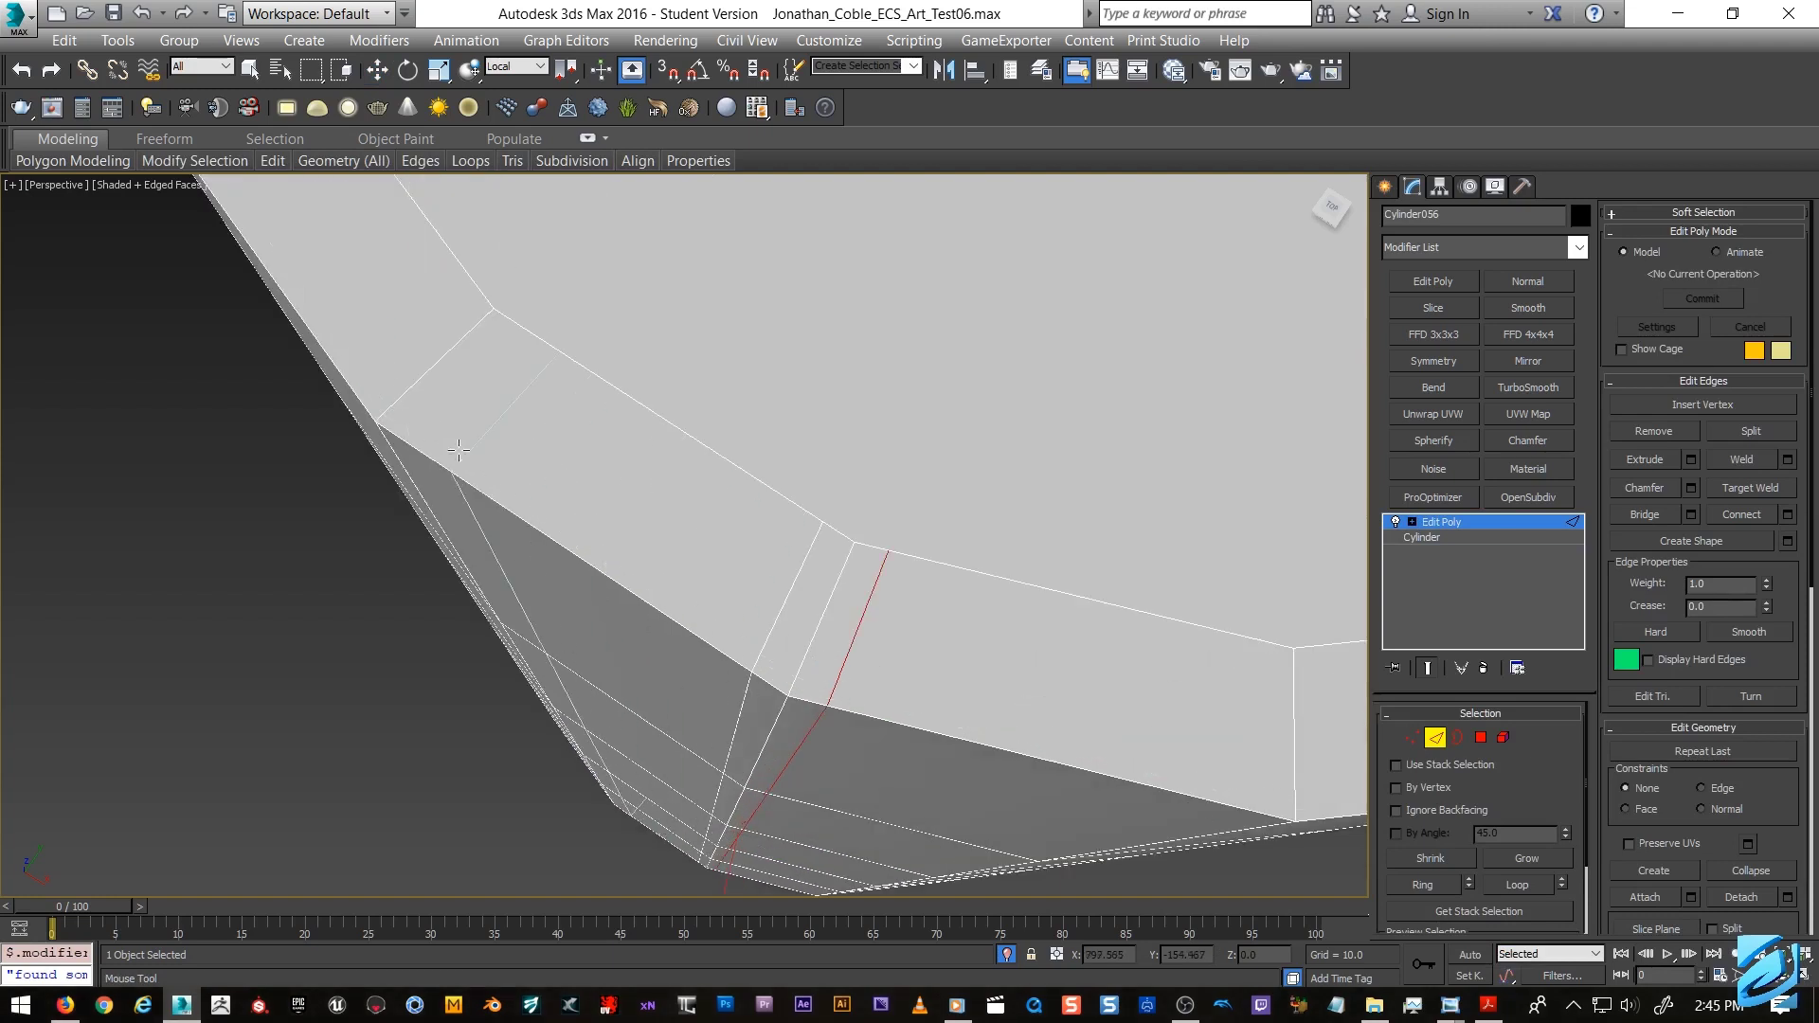
key("w")
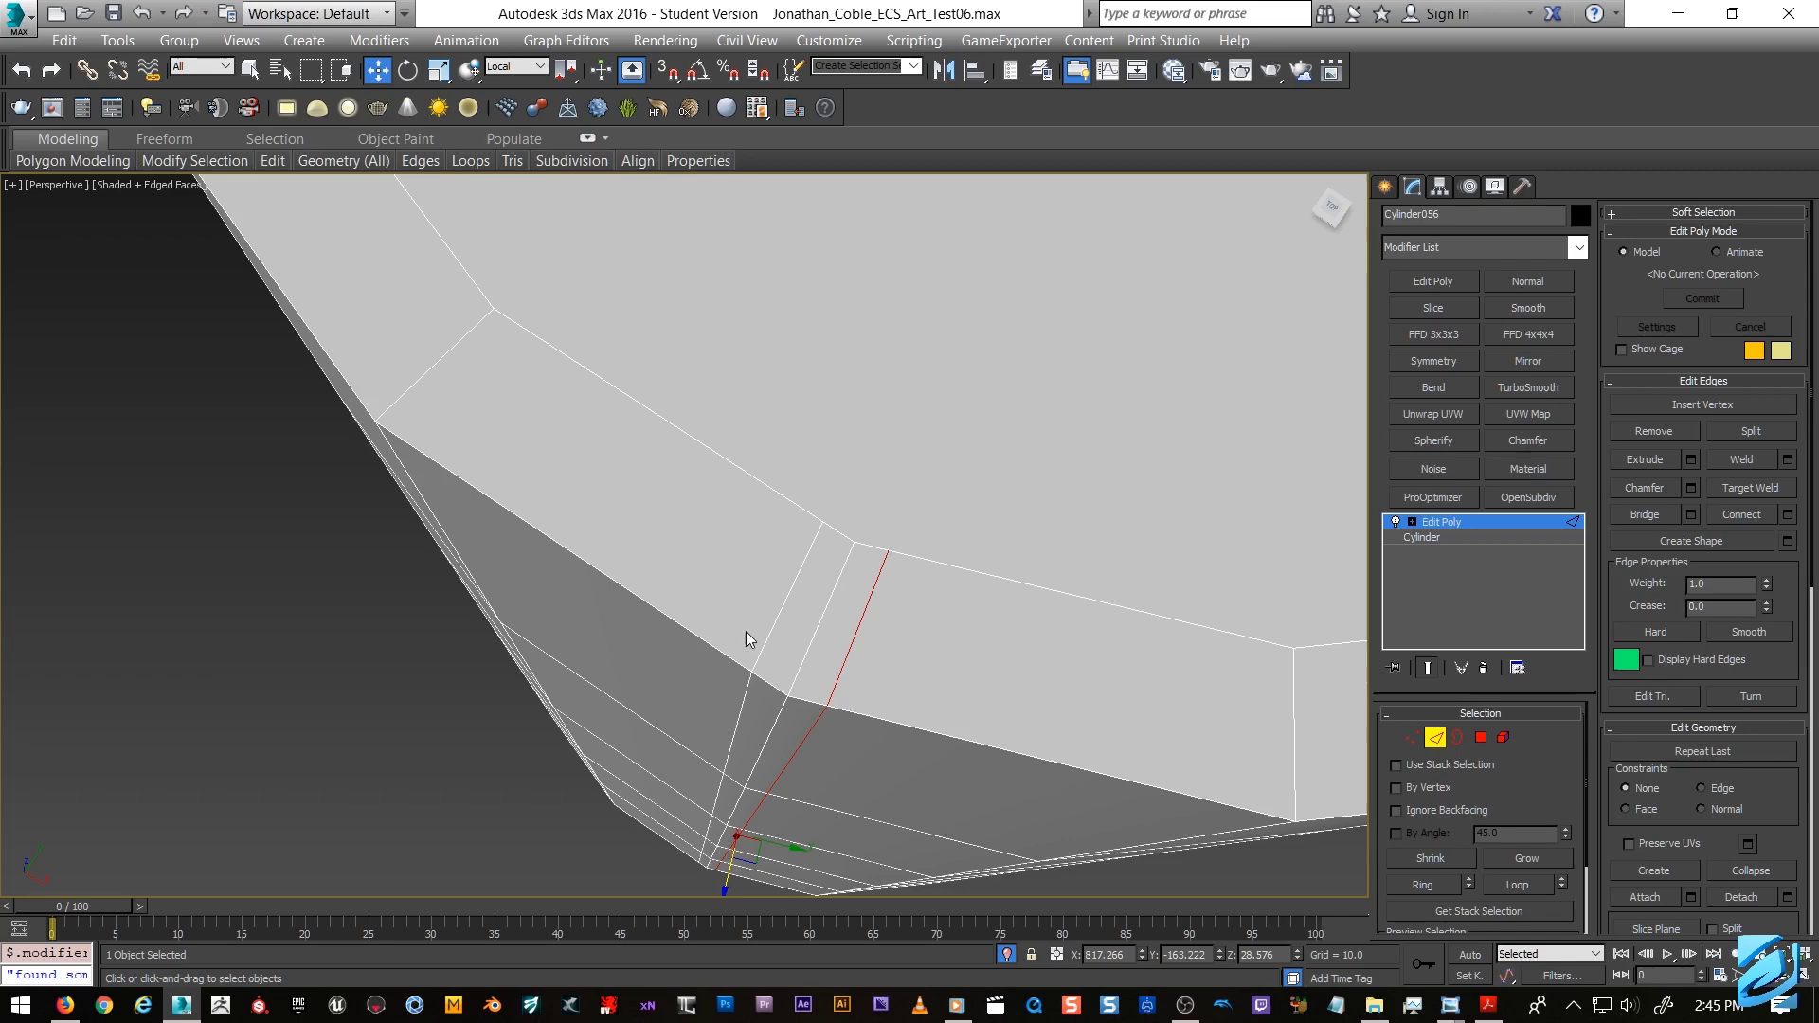
scroll(935, 622, "down", 8)
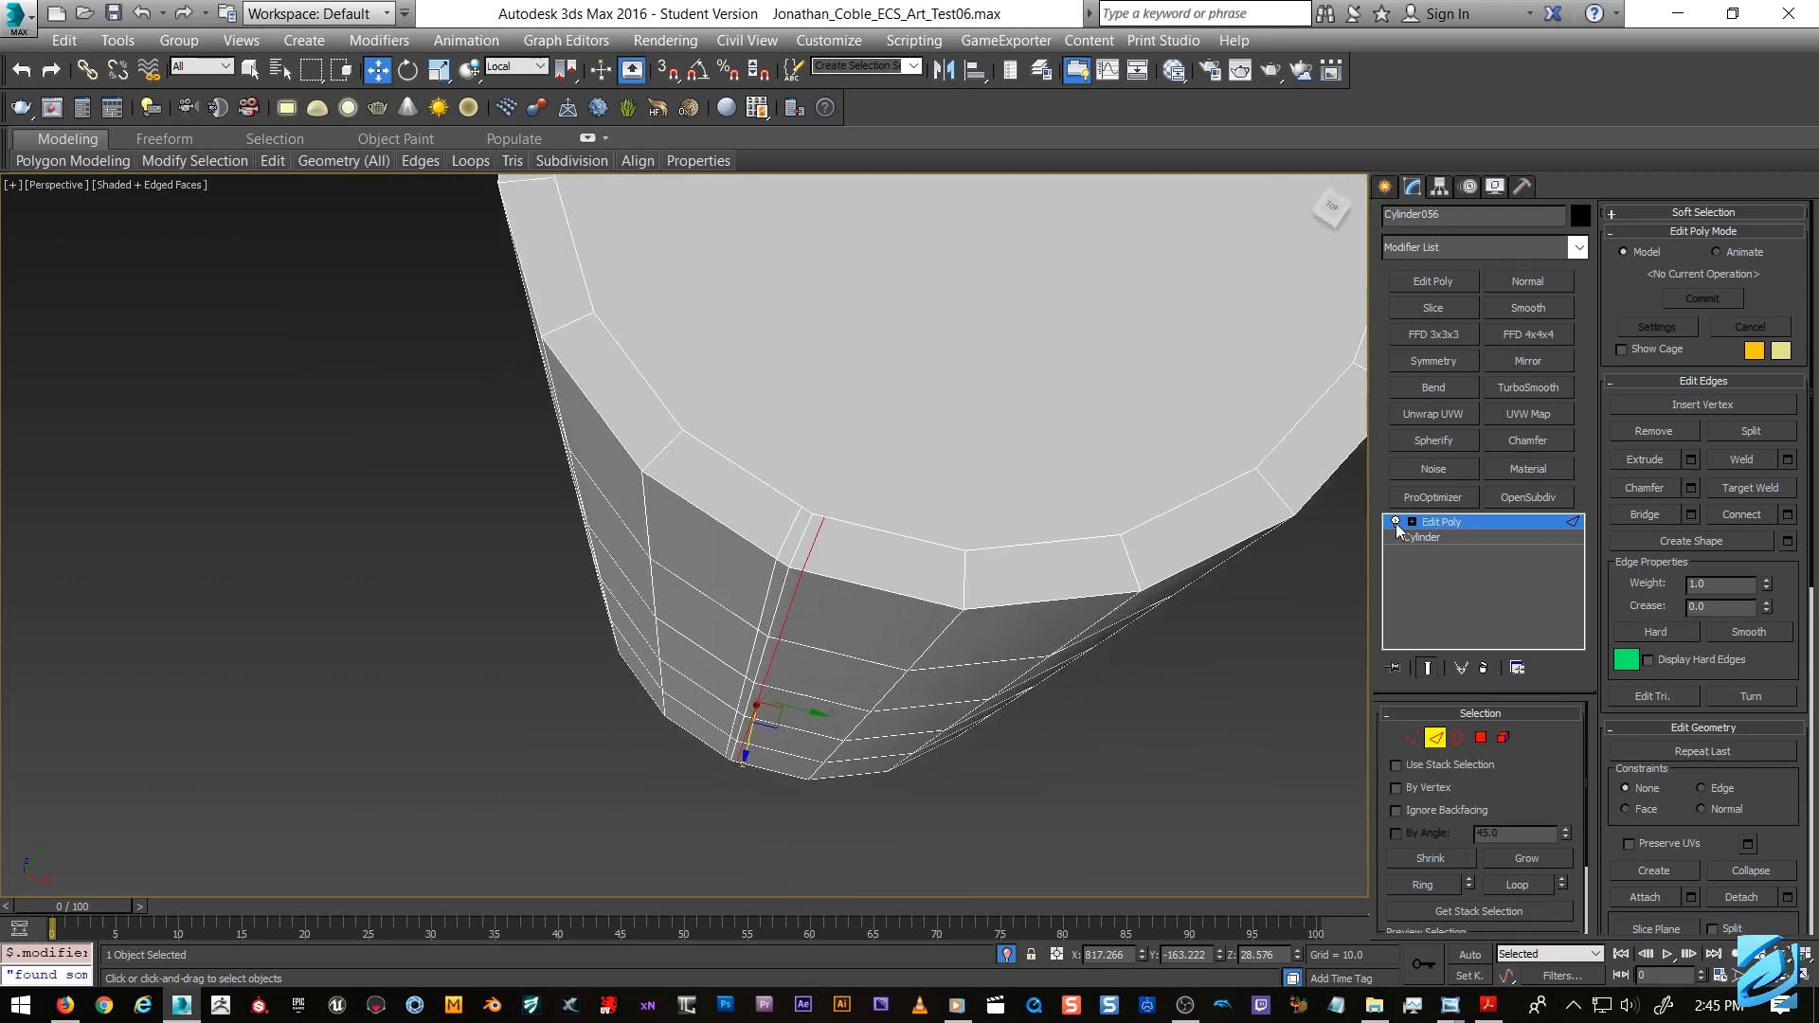
left_click(1426, 533)
Try TurboSmooth on the cylinder with one supported vertical edge, view it without edged faces, and delete the modifier.
left_click(1527, 388)
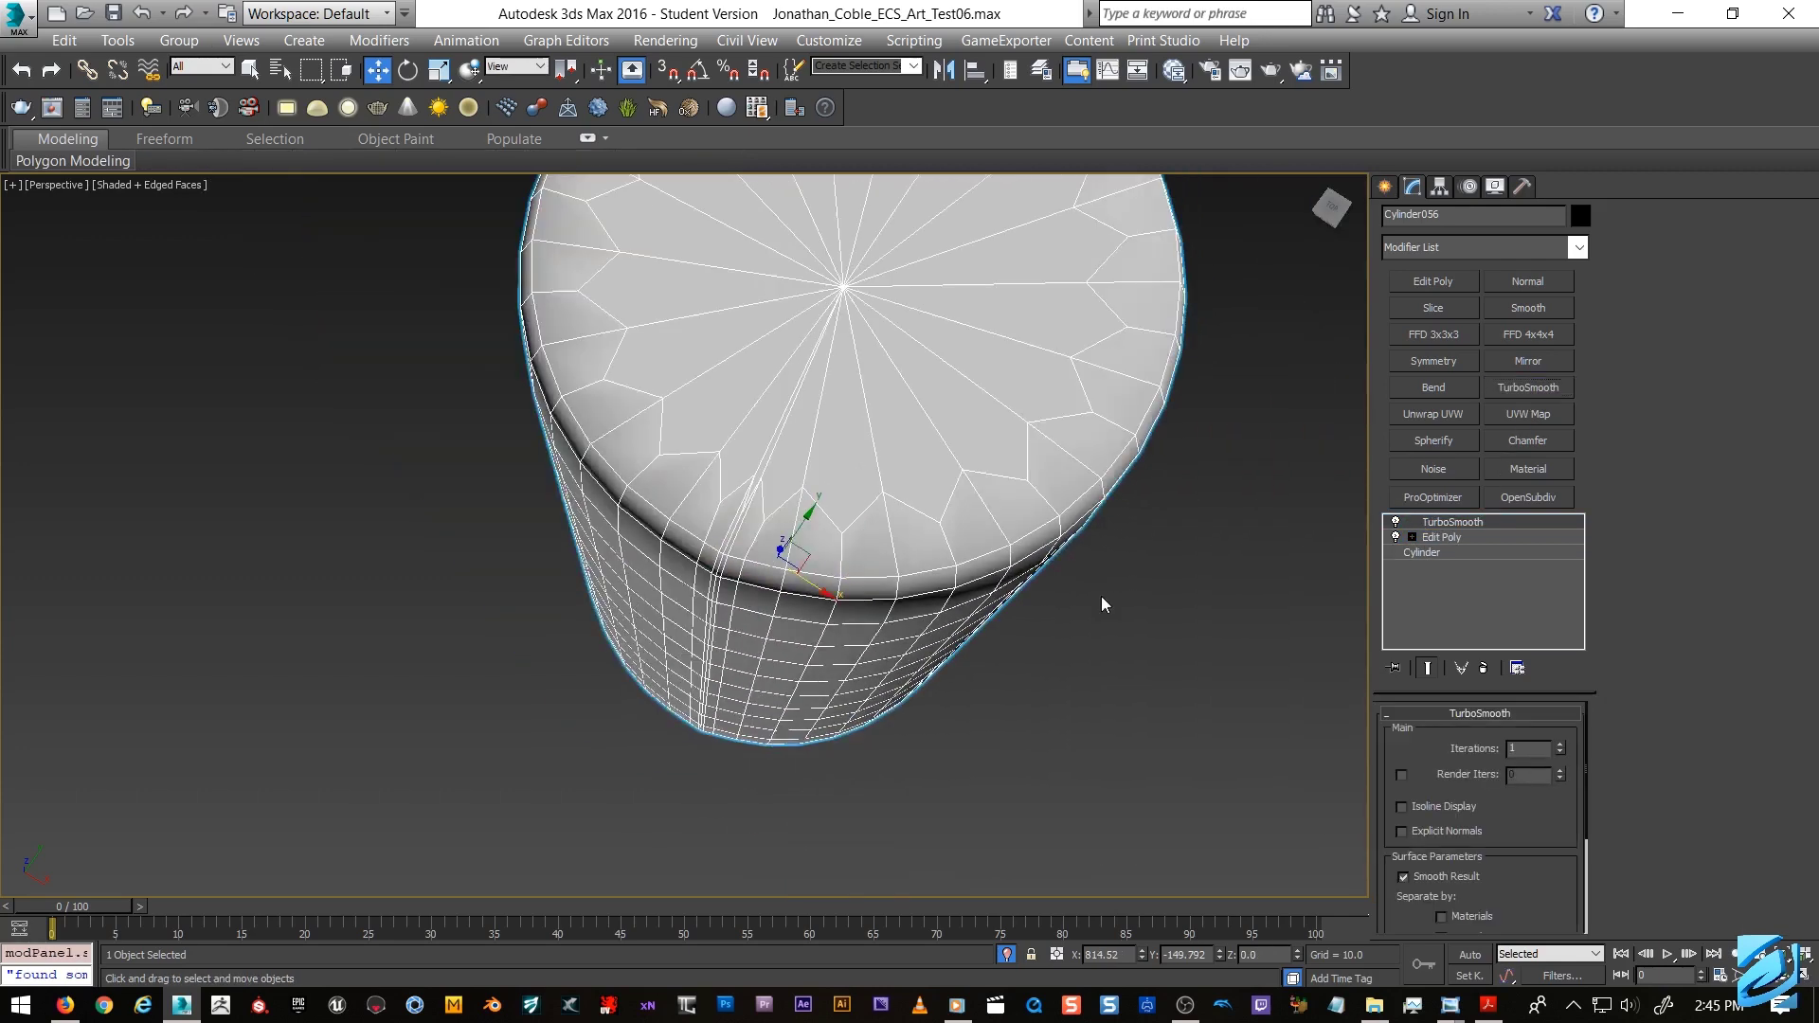
key("F4")
middle_click_drag(1089, 593, 789, 274, "alt")
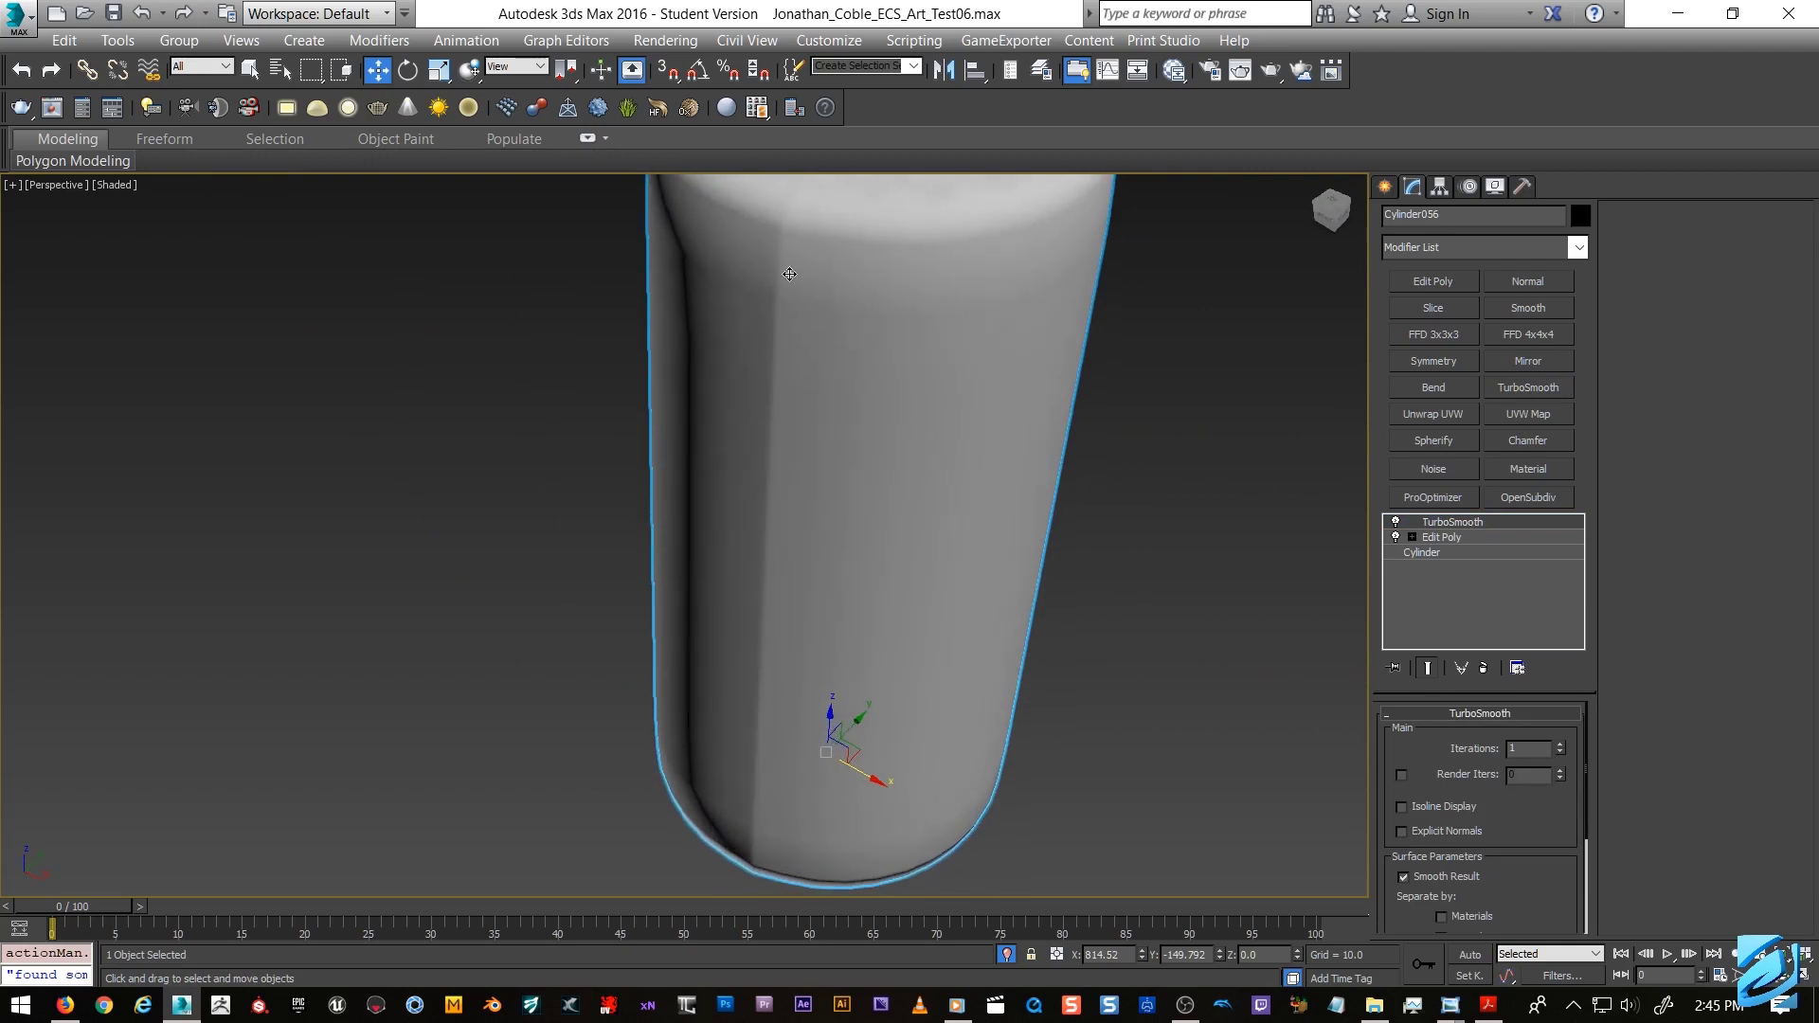
scroll(792, 399, "down", 2)
middle_click_drag(799, 423, 893, 418, "alt")
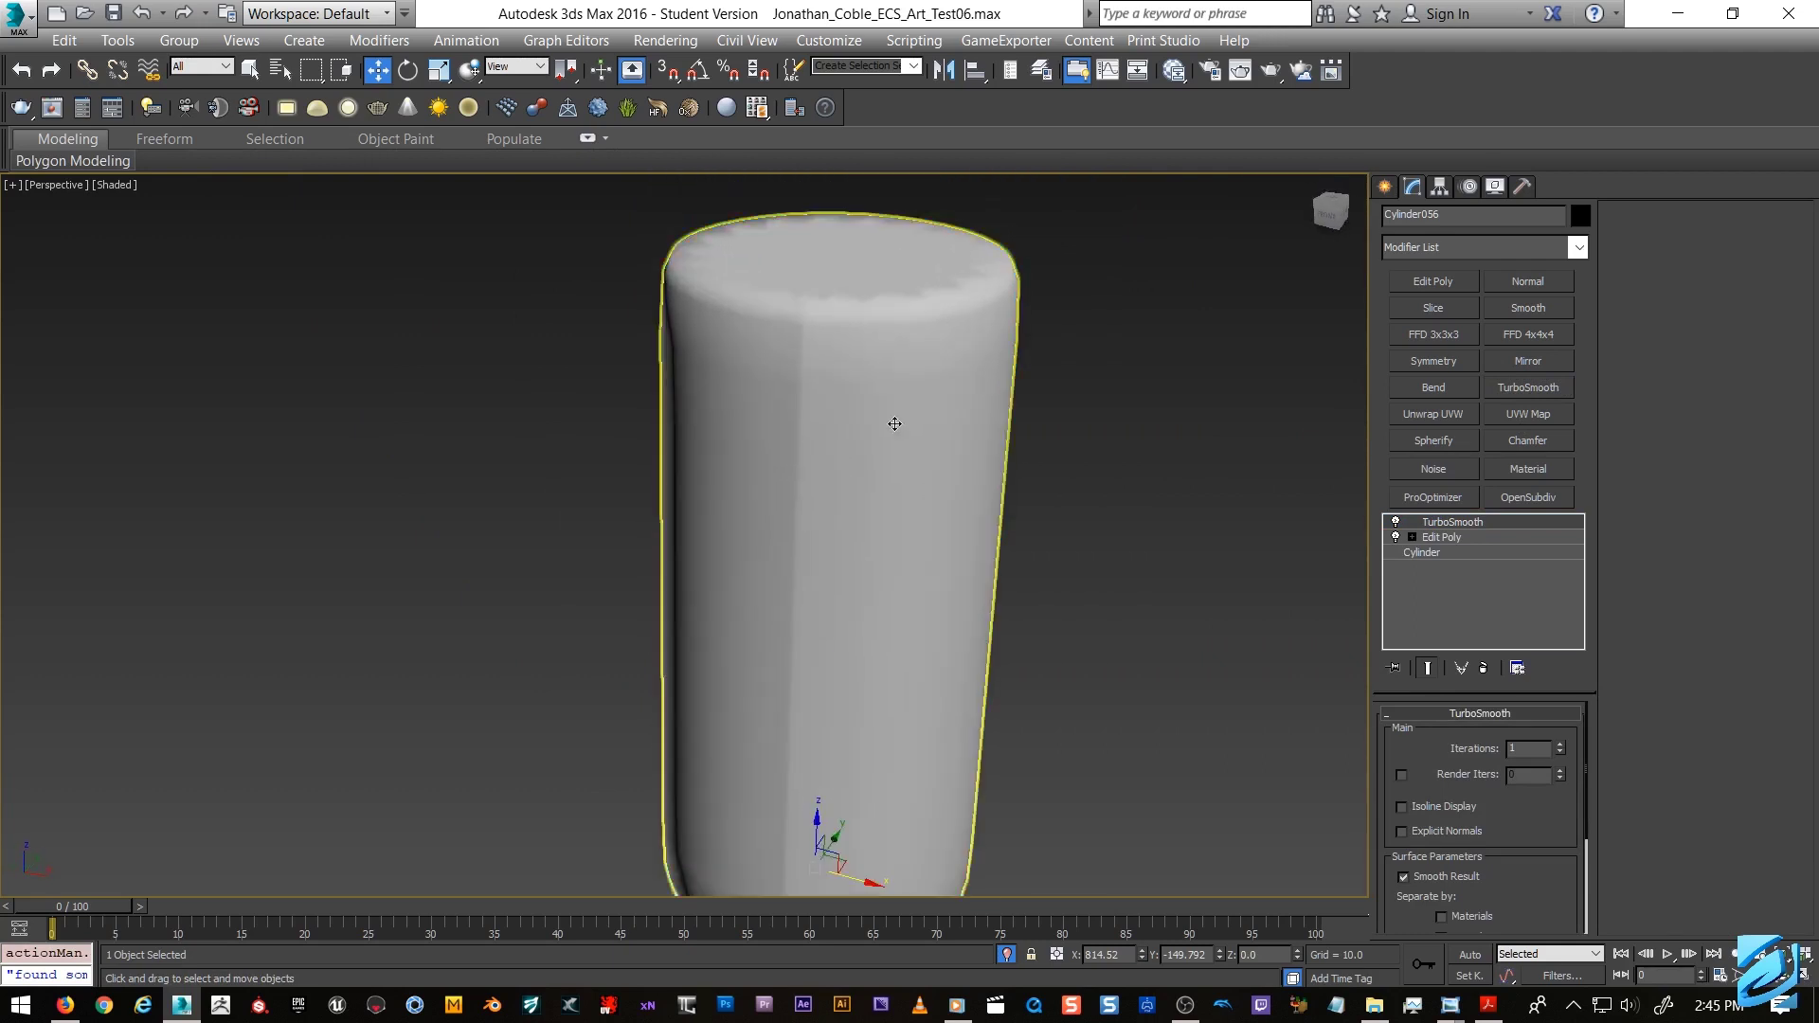
right_click(1453, 522)
left_click(1509, 556)
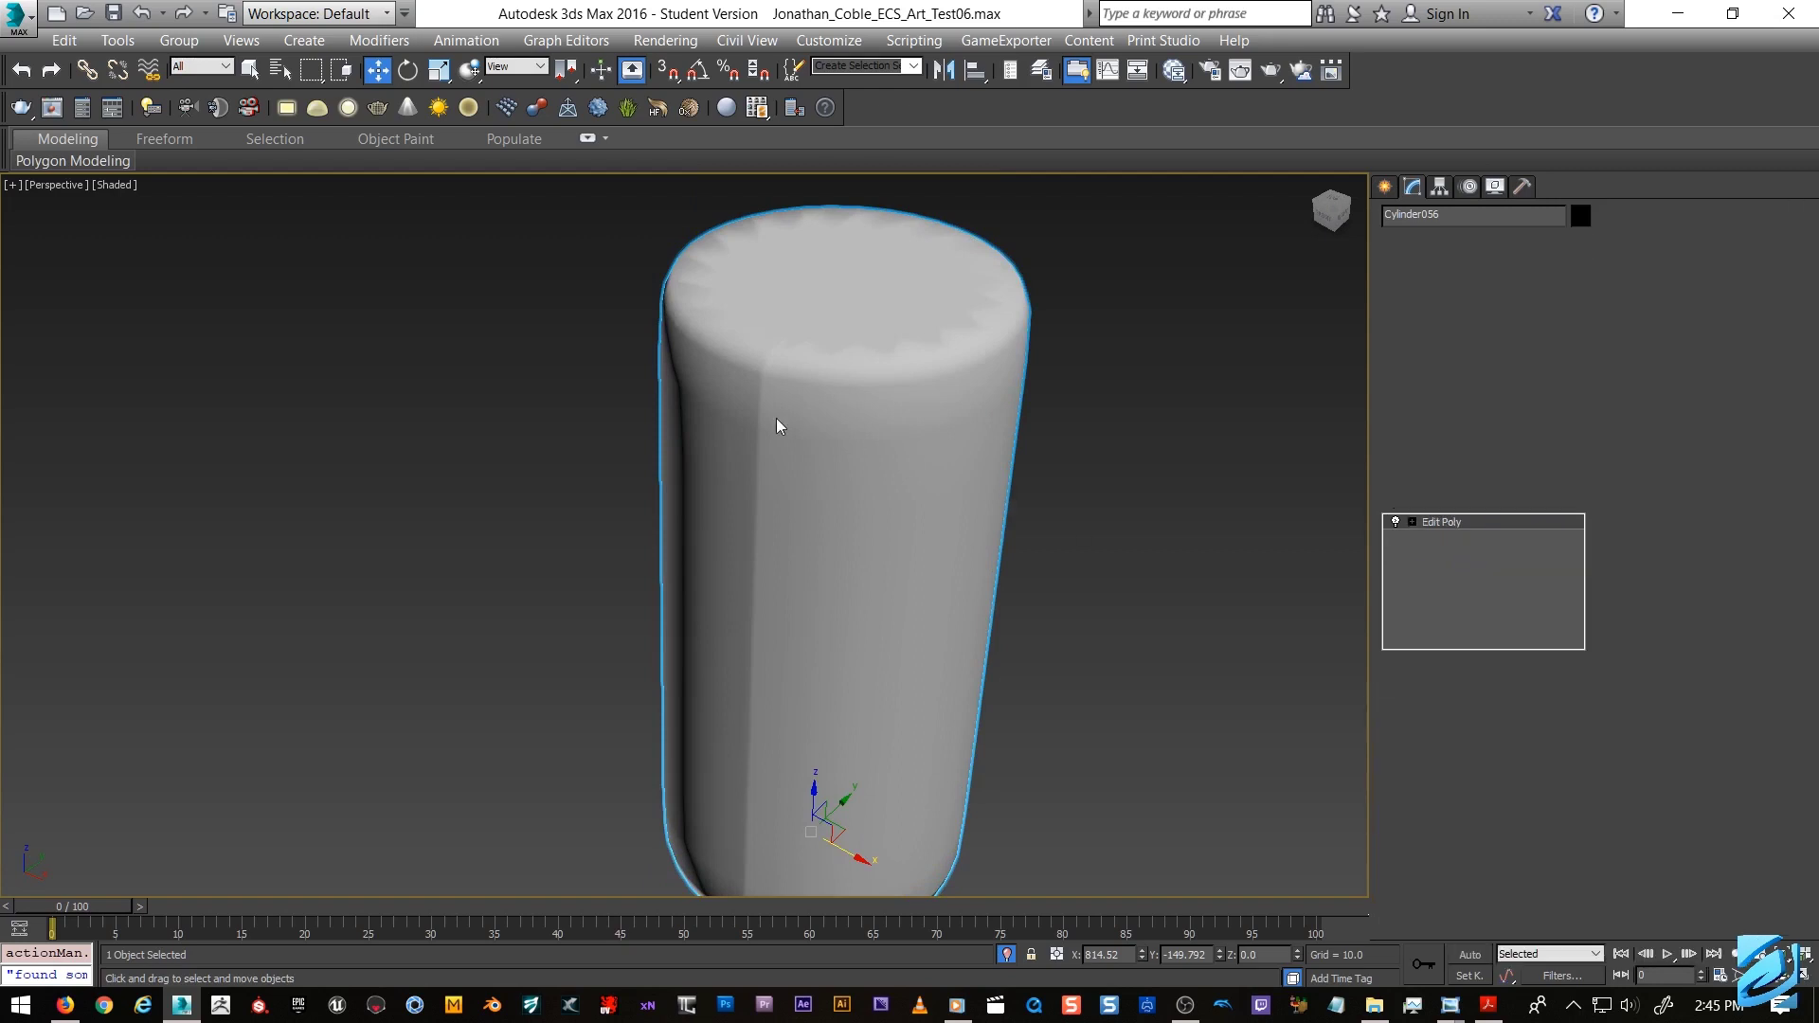
Show edged faces and insert support loops on both sides of the next two vertical edges of the cylinder.
scroll(775, 418, "up", 2)
key("F4")
scroll(844, 422, "up", 1)
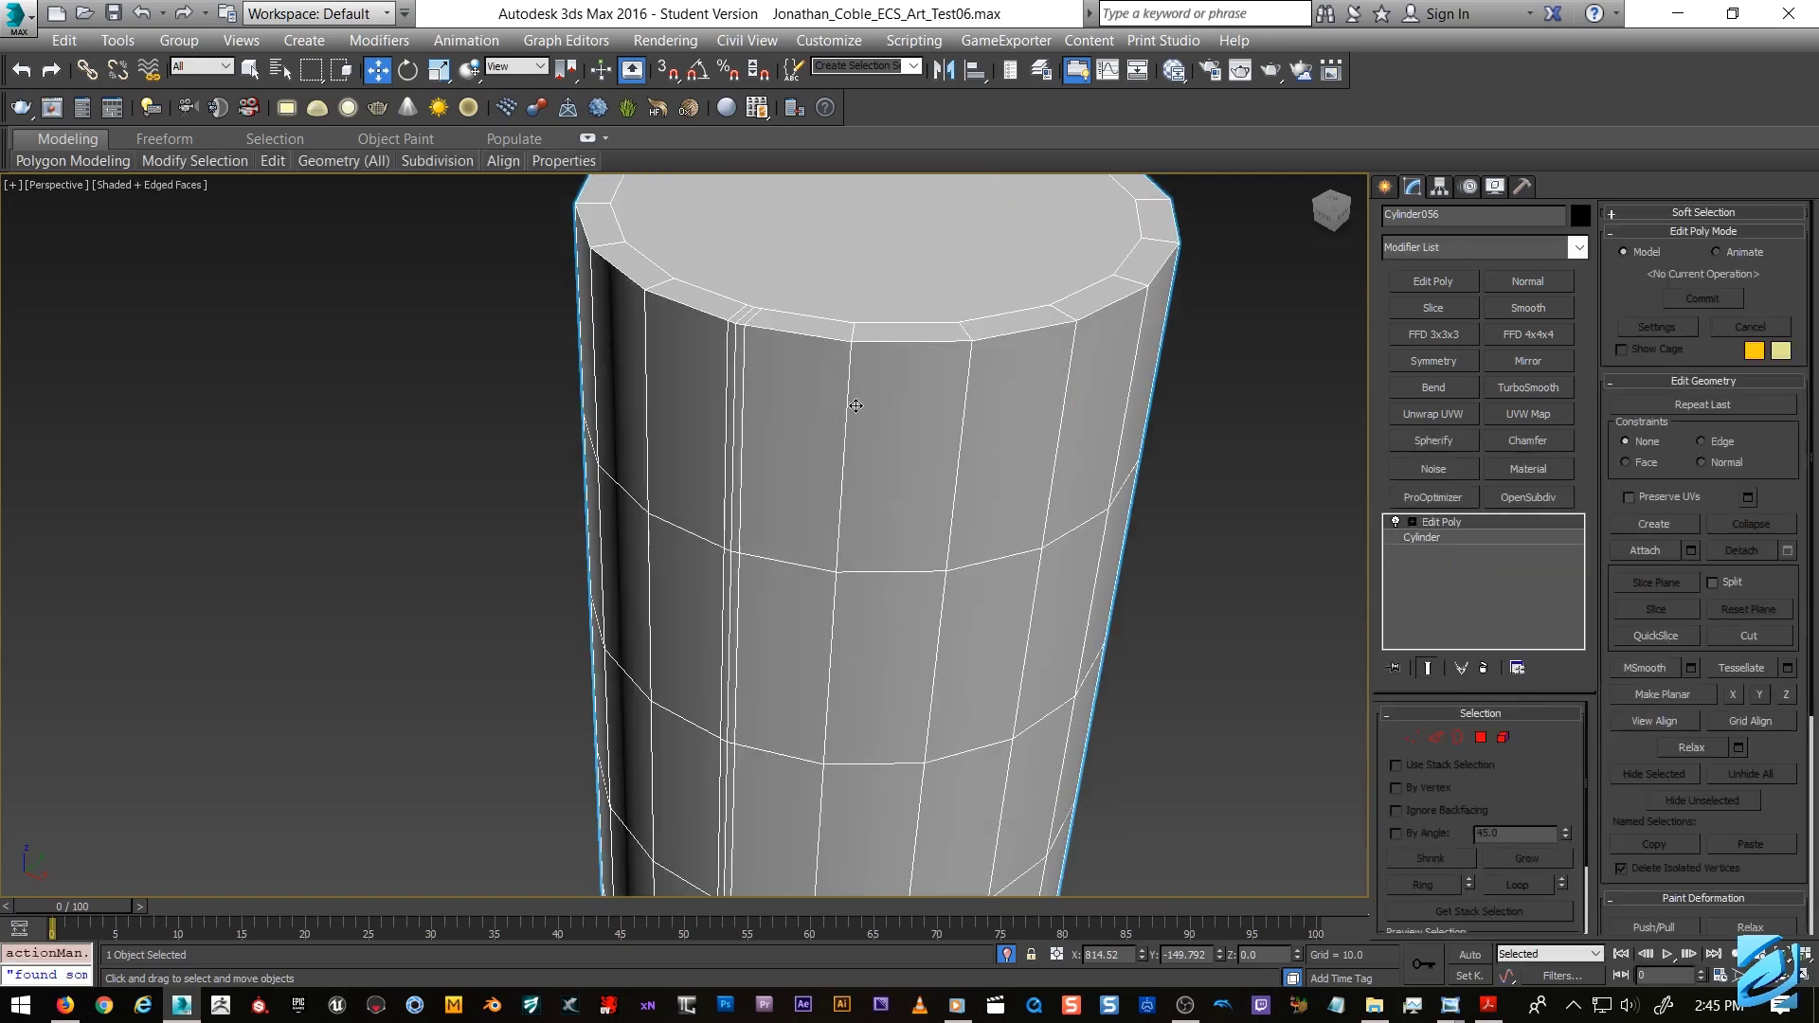
scroll(826, 336, "up", 2)
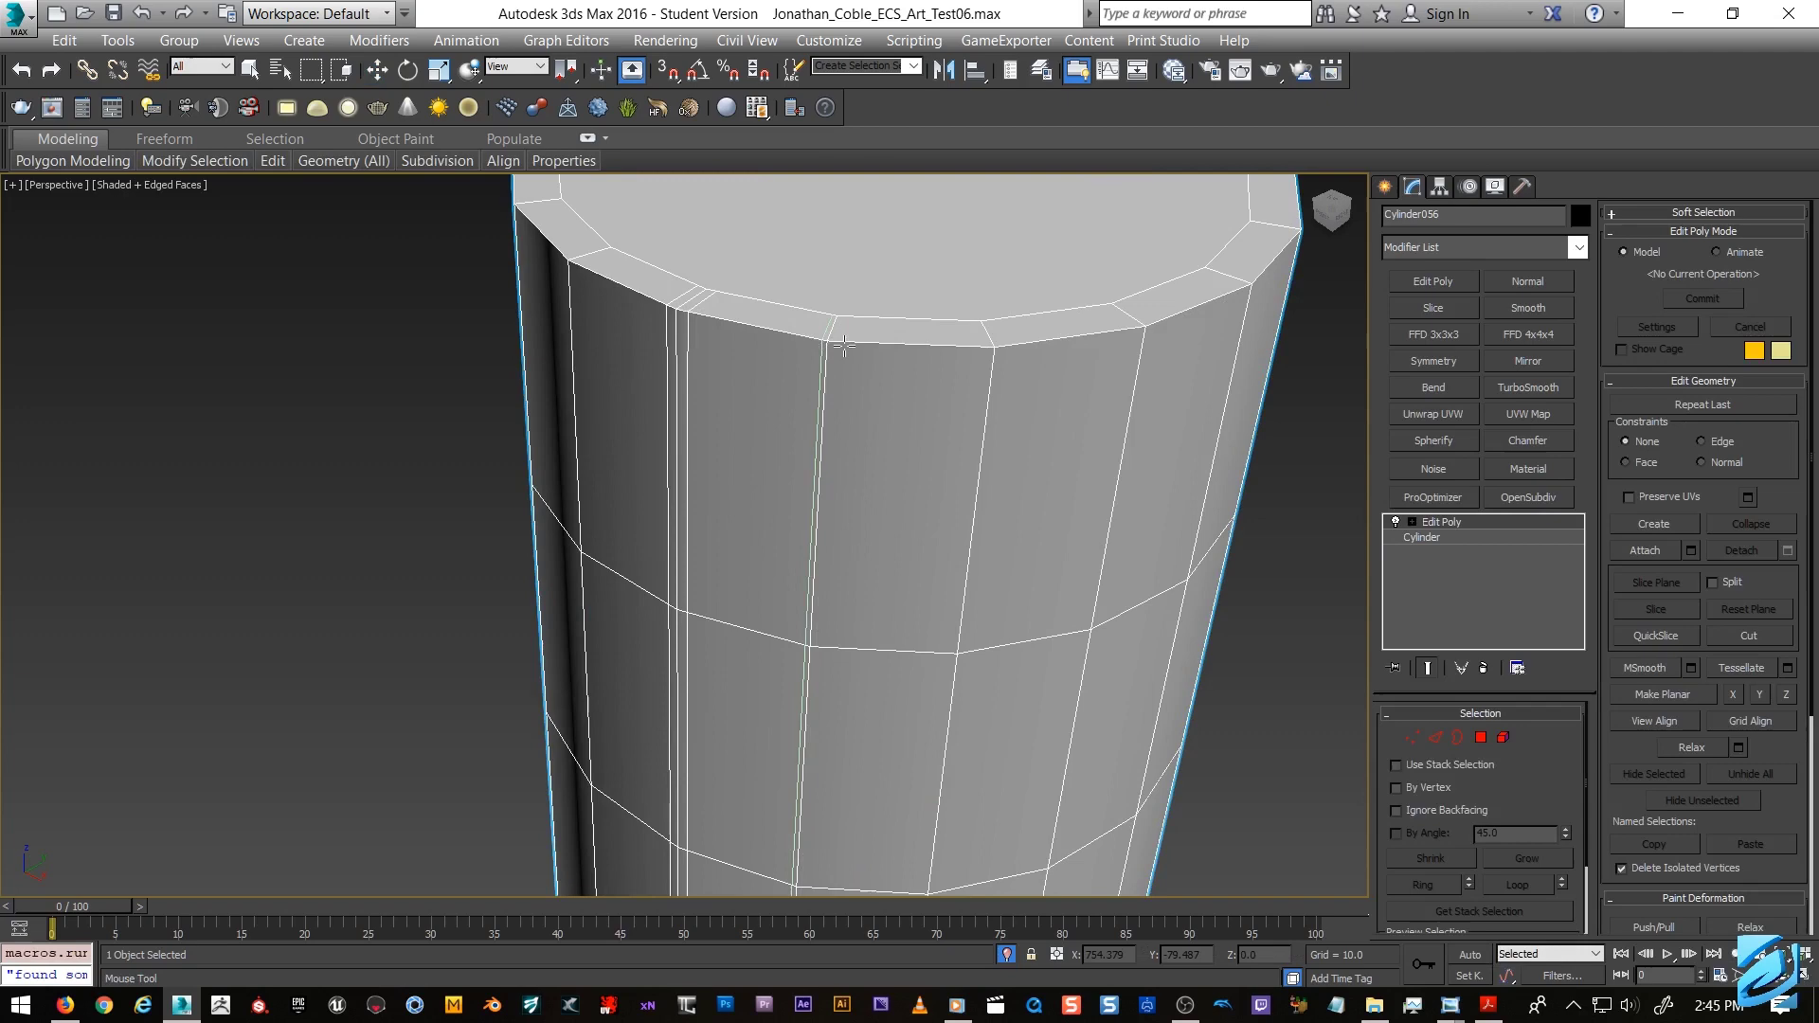
left_click(823, 342)
left_click(837, 344)
left_click(985, 346)
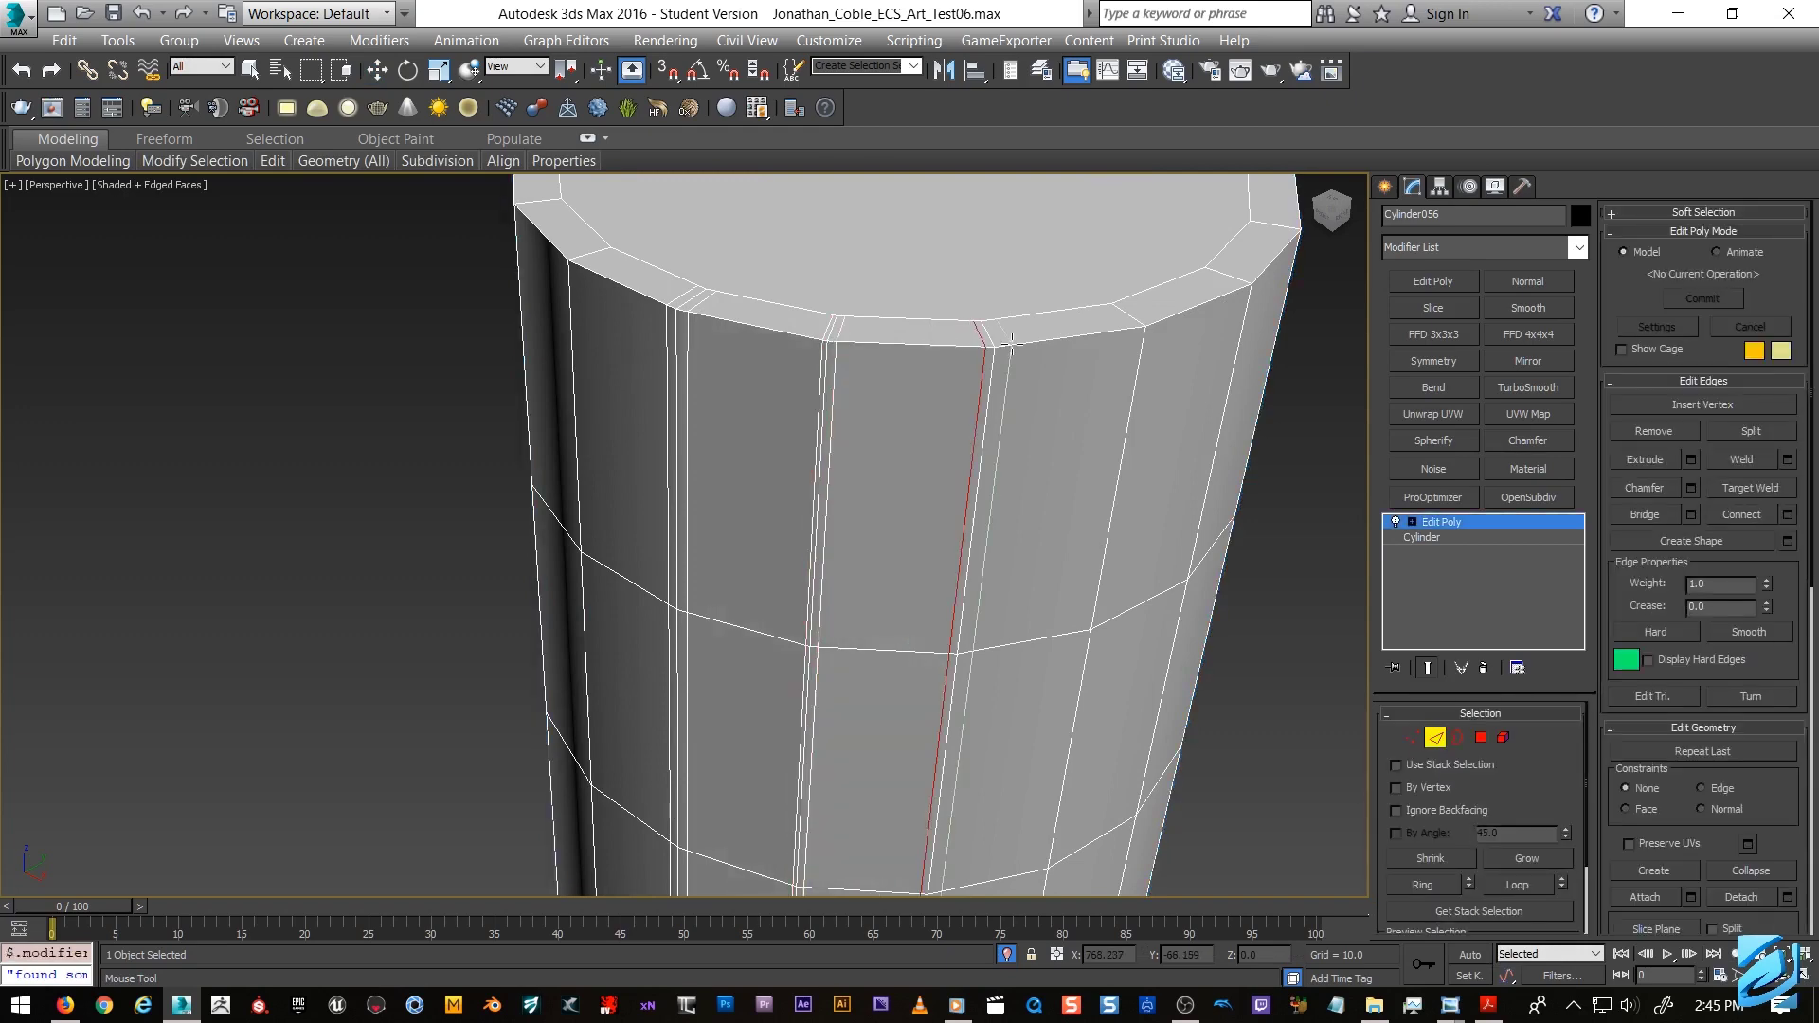
left_click(1402, 529)
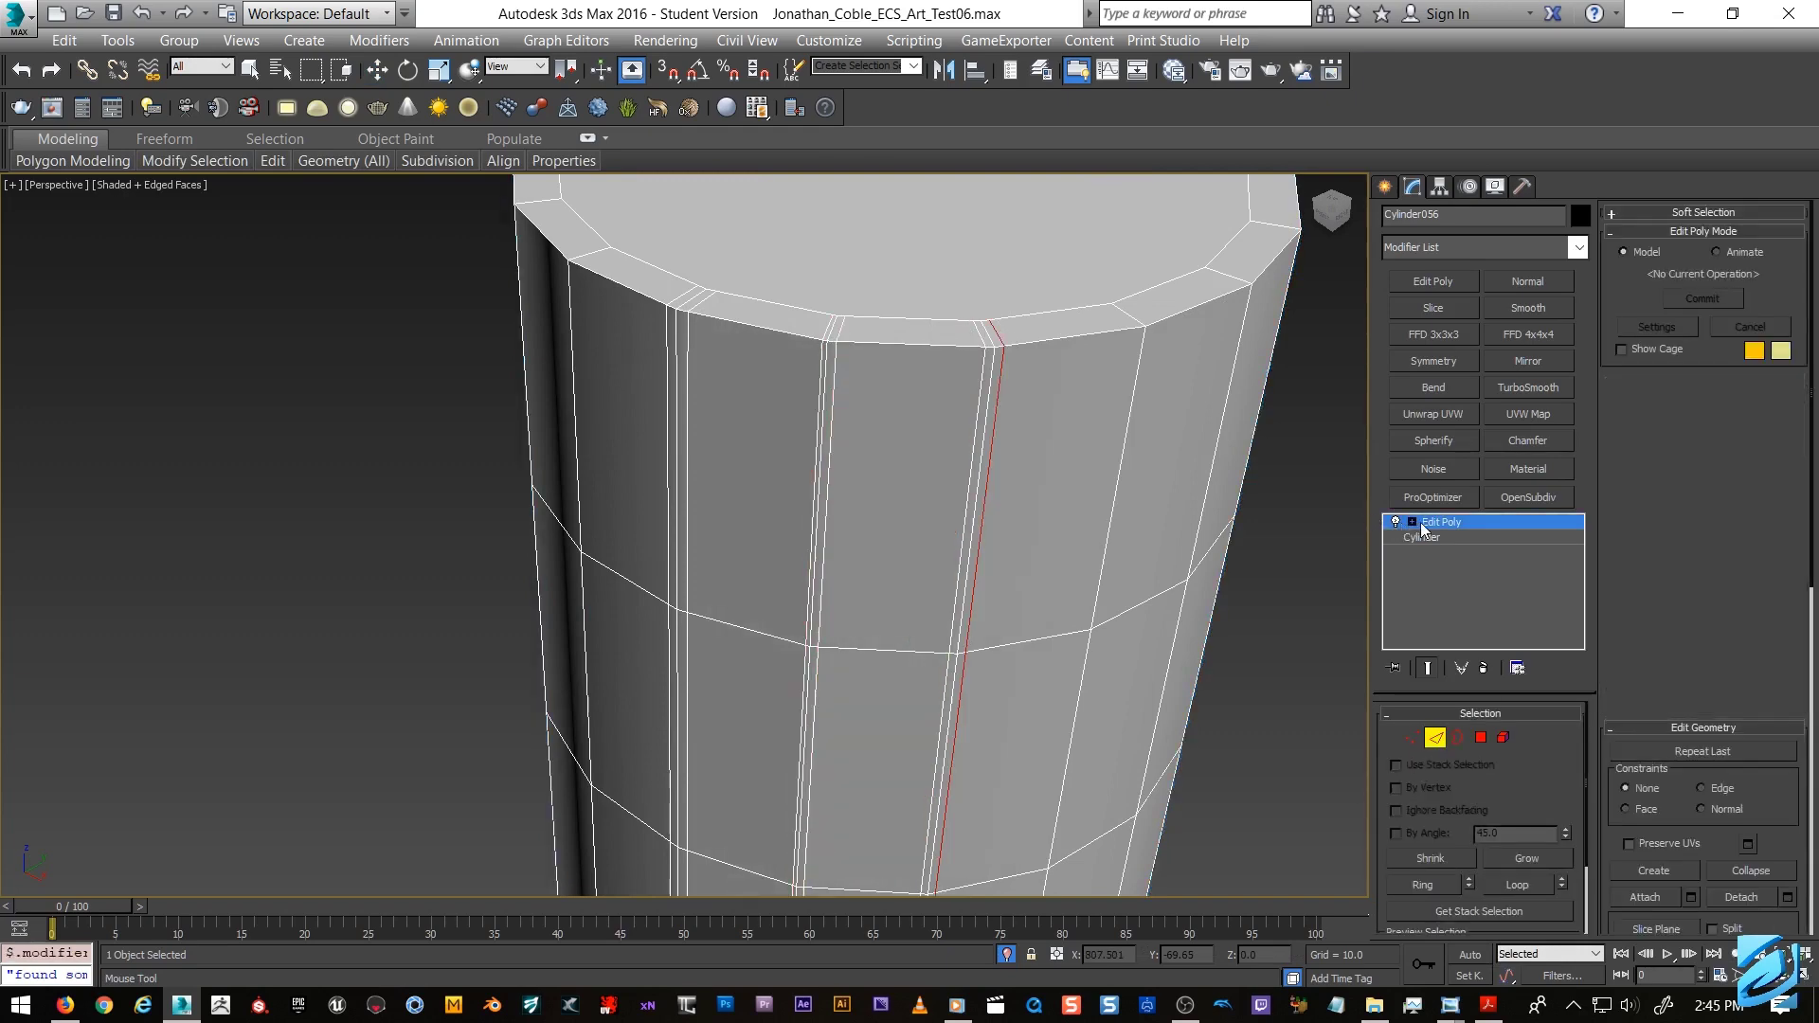
Apply TurboSmooth to the cylinder with three supported vertical edges and view it shaded without edged faces.
left_click(1516, 387)
scroll(1044, 488, "down", 3)
mouse_move(1129, 507)
middle_mouse_down()
mouse_move(994, 499)
mouse_move(1064, 435)
mouse_move(999, 435)
mouse_move(1023, 459)
middle_mouse_up()
key("F4")
scroll(943, 435, "up", 3)
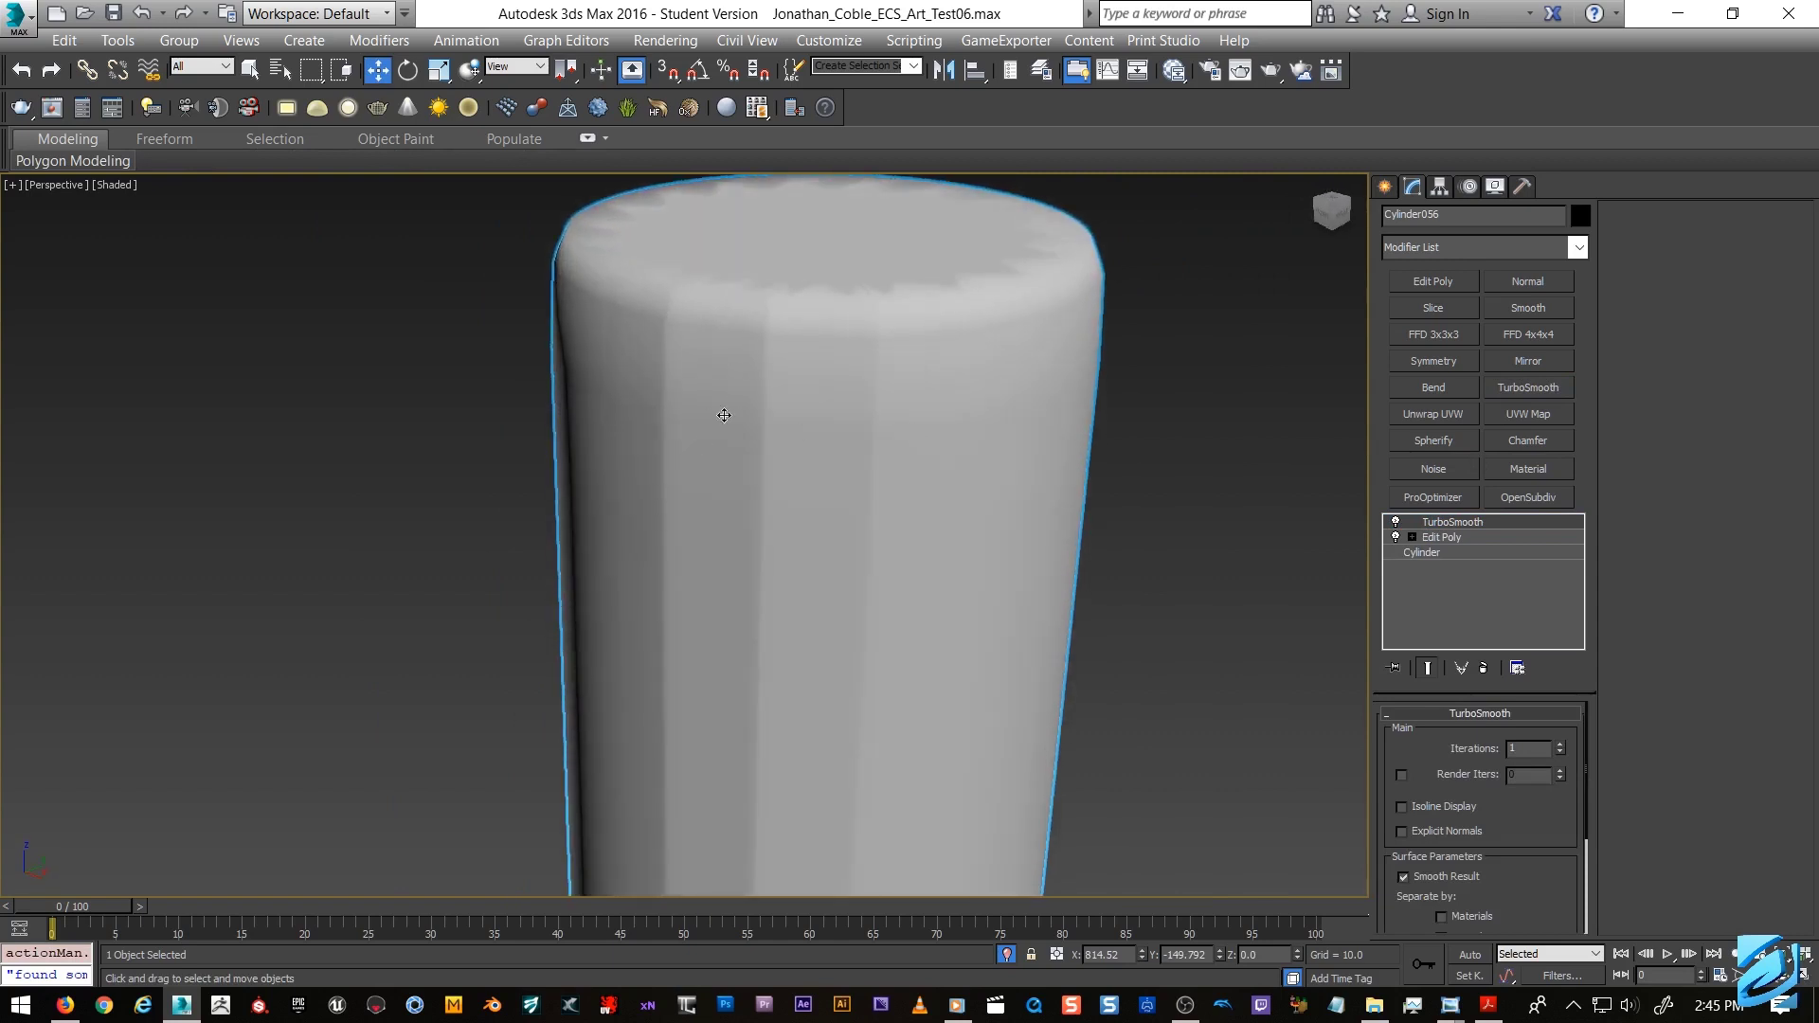
Examine the shading along the smoothed cylinder's supported vertical edges from different angles and distances.
middle_click_drag(818, 406, 695, 362, "alt")
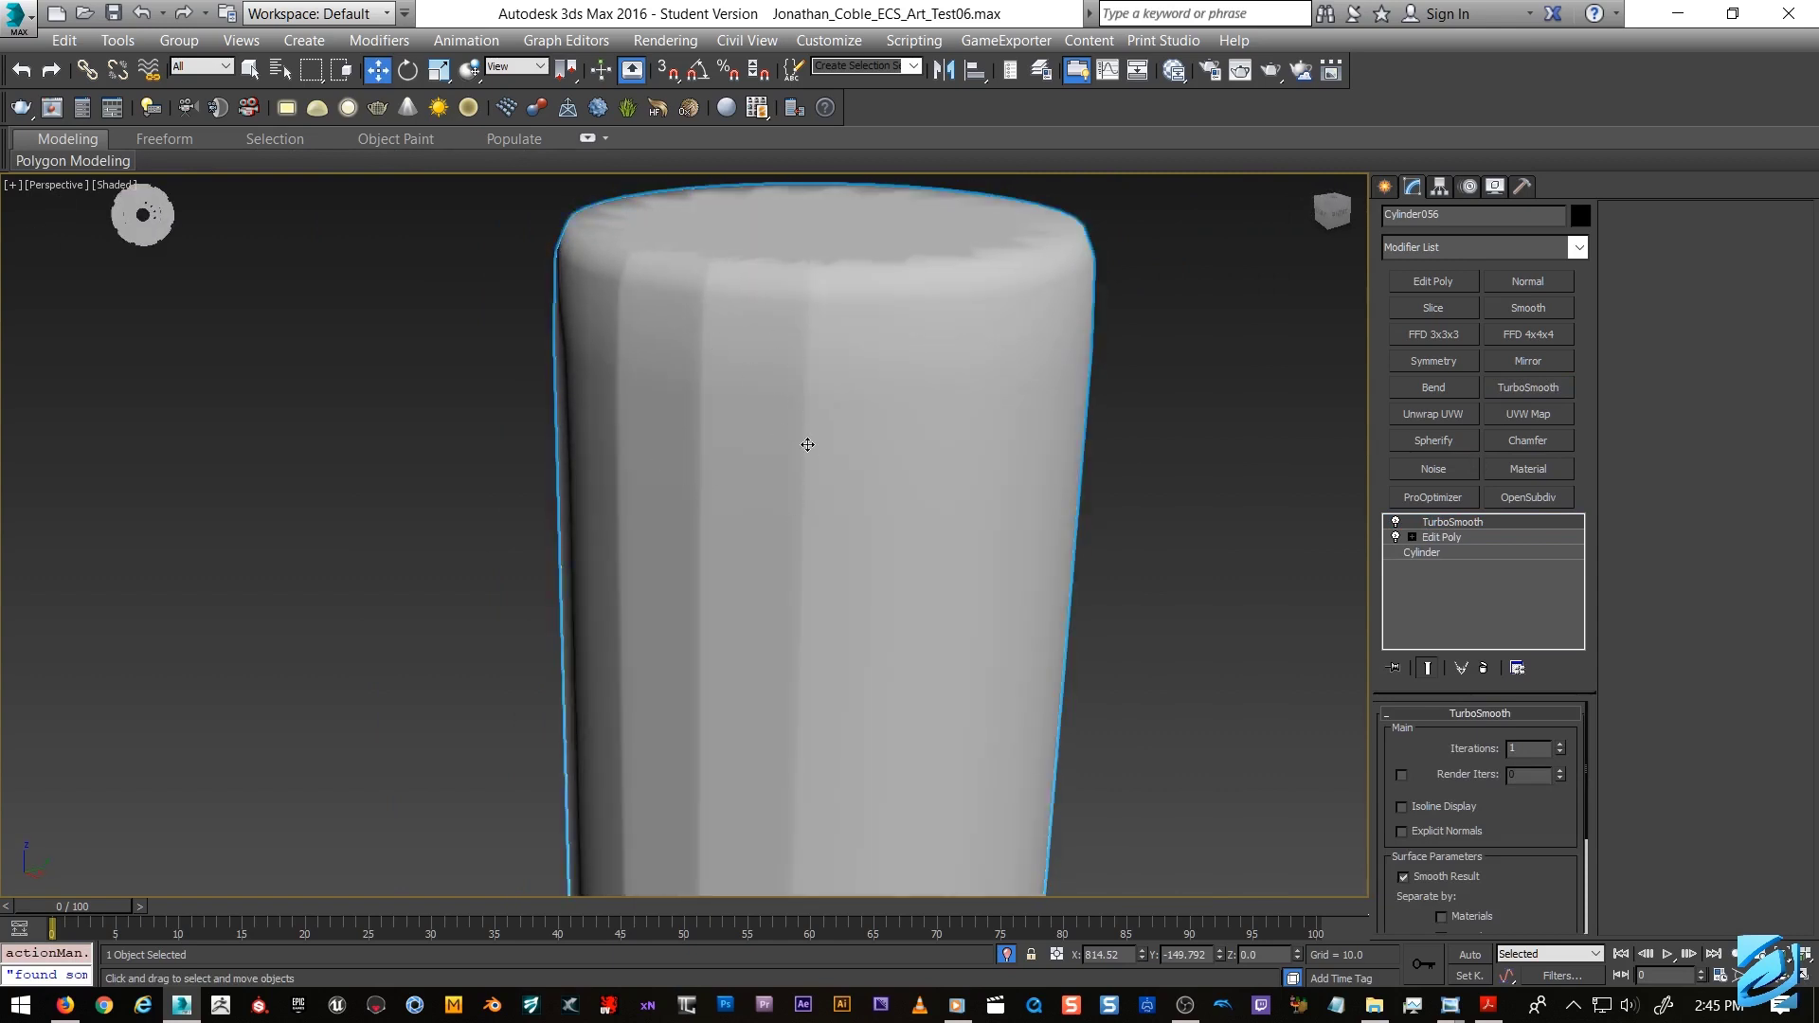
scroll(807, 444, "down", 3)
mouse_move(807, 444)
middle_mouse_down("alt")
mouse_move(755, 539)
mouse_move(798, 394)
mouse_move(794, 526)
mouse_move(765, 493)
mouse_move(811, 460)
mouse_move(440, 346)
mouse_move(695, 483)
mouse_move(804, 513)
mouse_move(933, 498)
mouse_move(702, 495)
mouse_move(795, 438)
middle_mouse_up("alt")
scroll(797, 393, "down", 1)
scroll(696, 483, "down", 2)
scroll(783, 480, "down", 1)
scroll(795, 437, "up", 3)
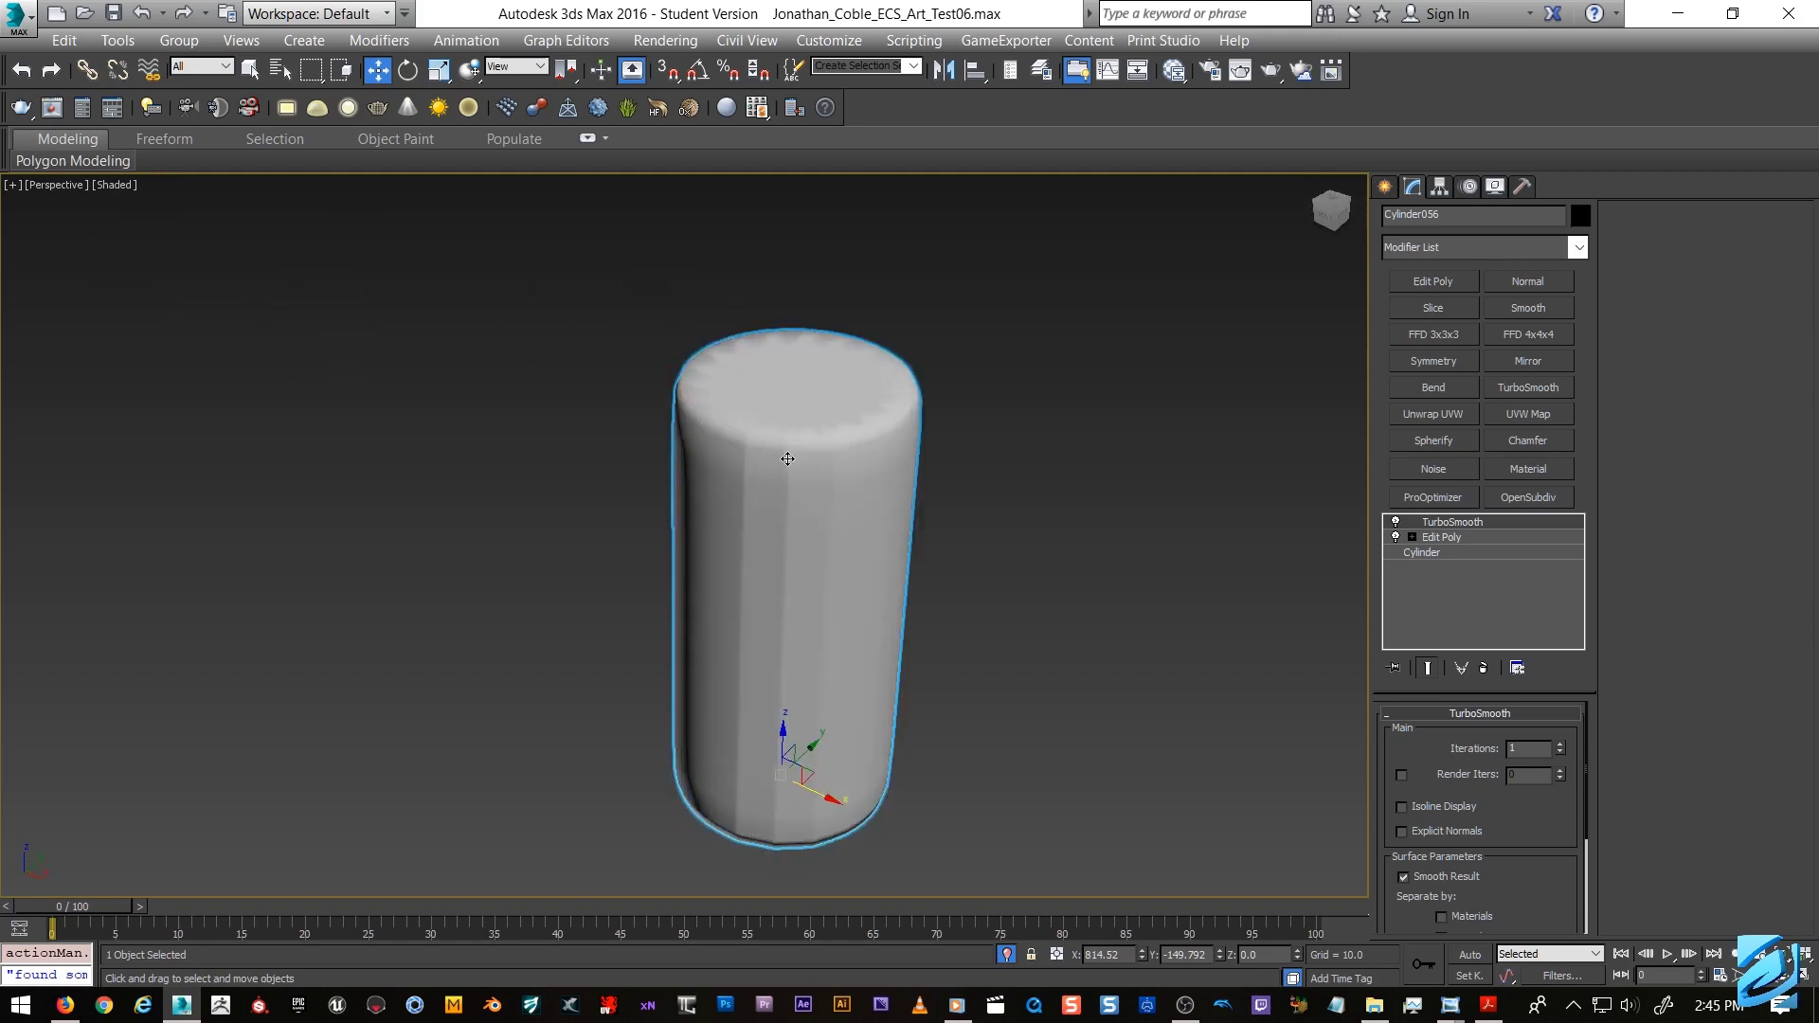
scroll(815, 460, "down", 2)
scroll(834, 478, "up", 3)
scroll(846, 494, "down", 2)
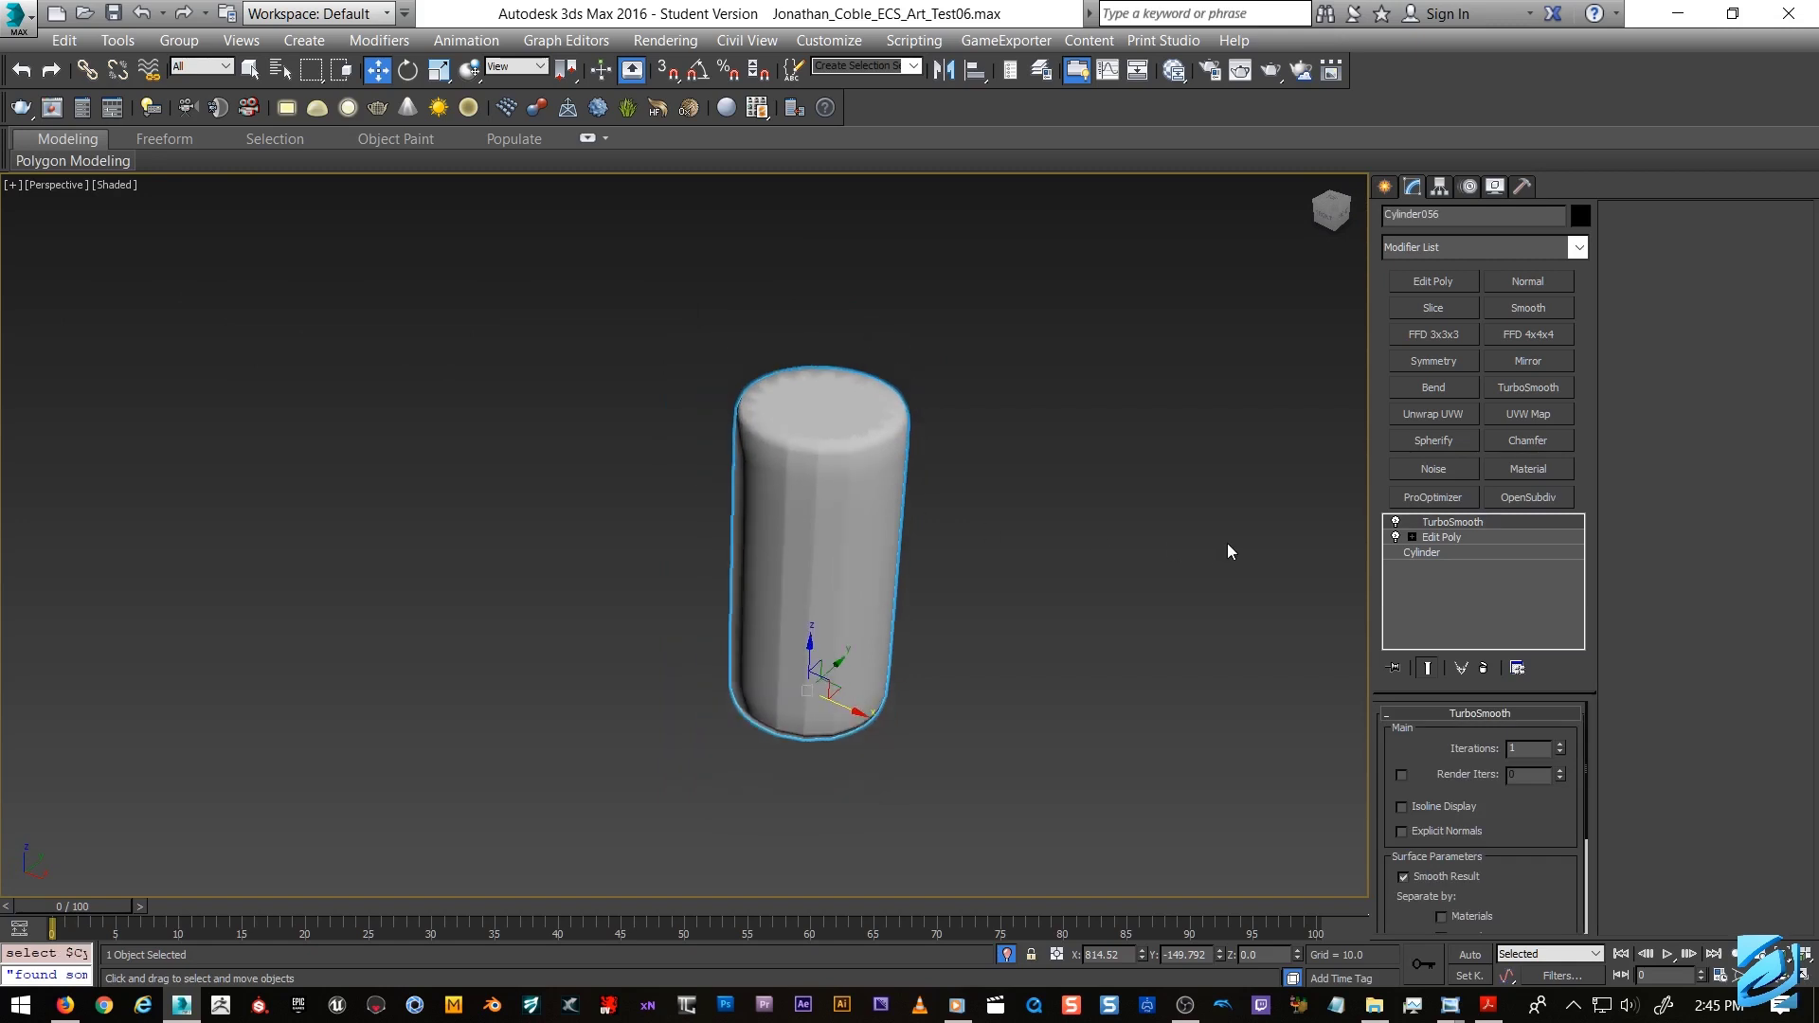
Delete the cylinder, then frame and select the notched disc.
key("Delete")
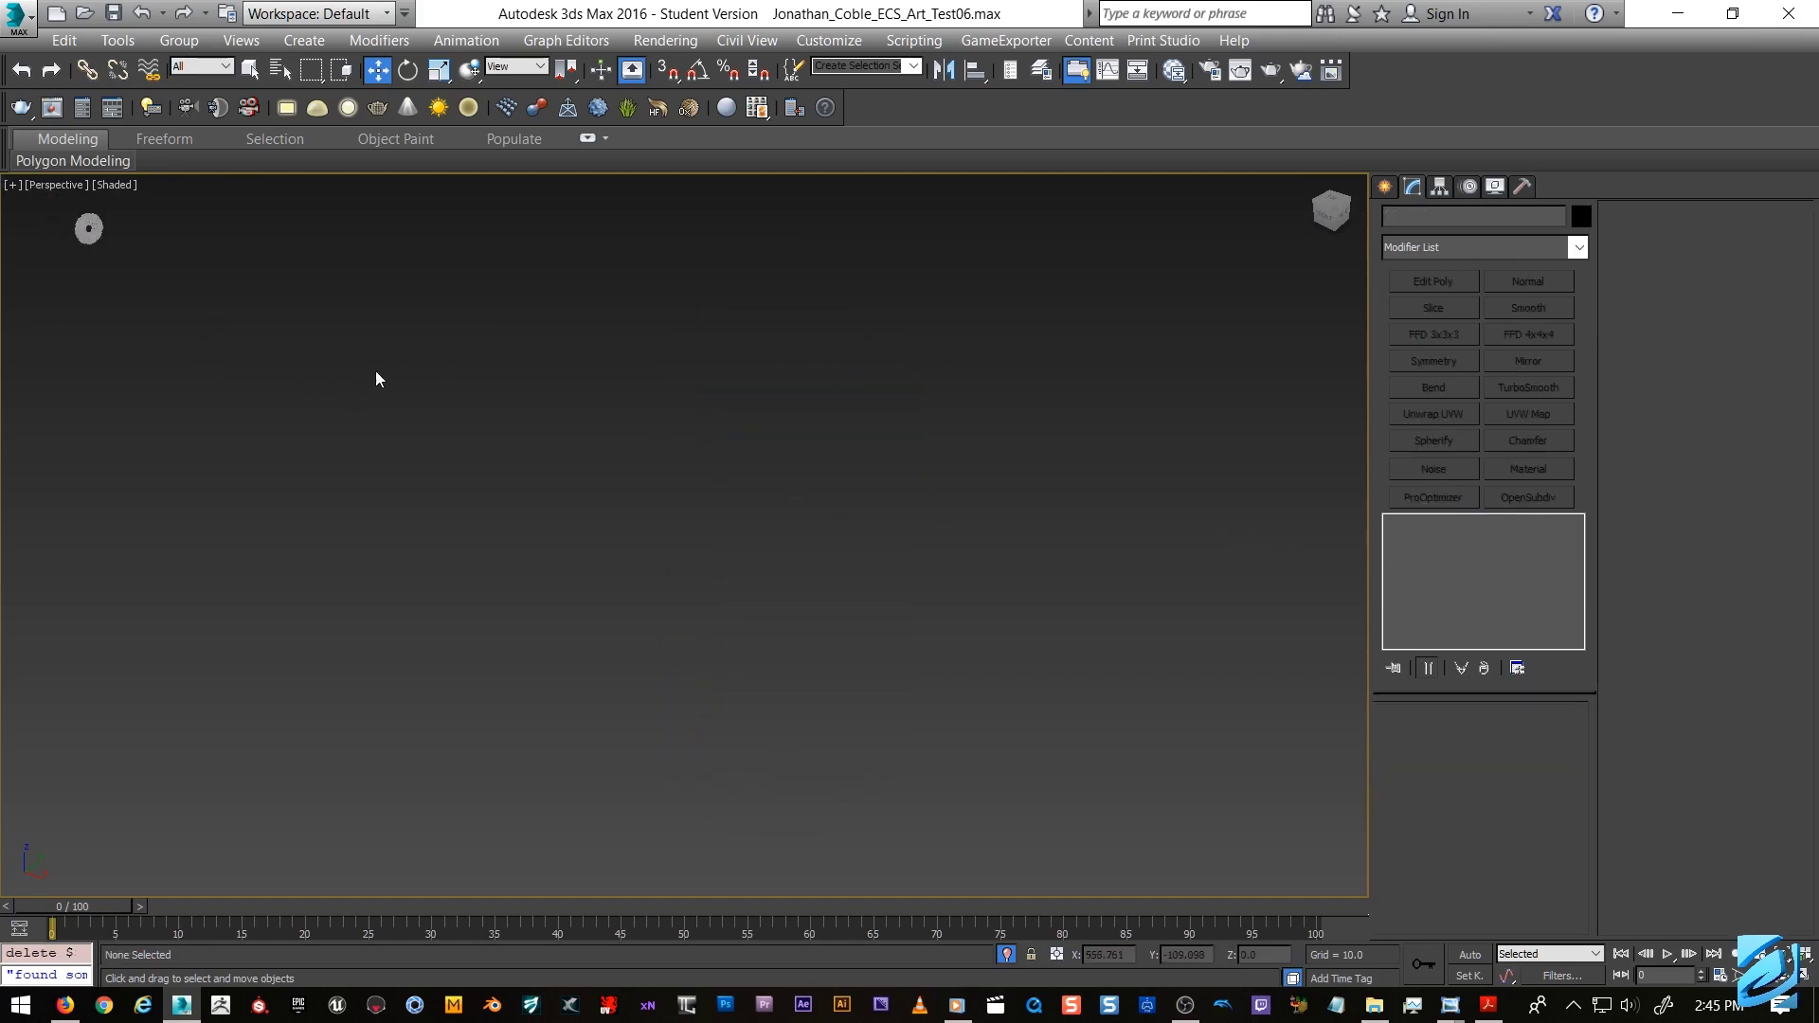
key("z")
left_click(580, 441)
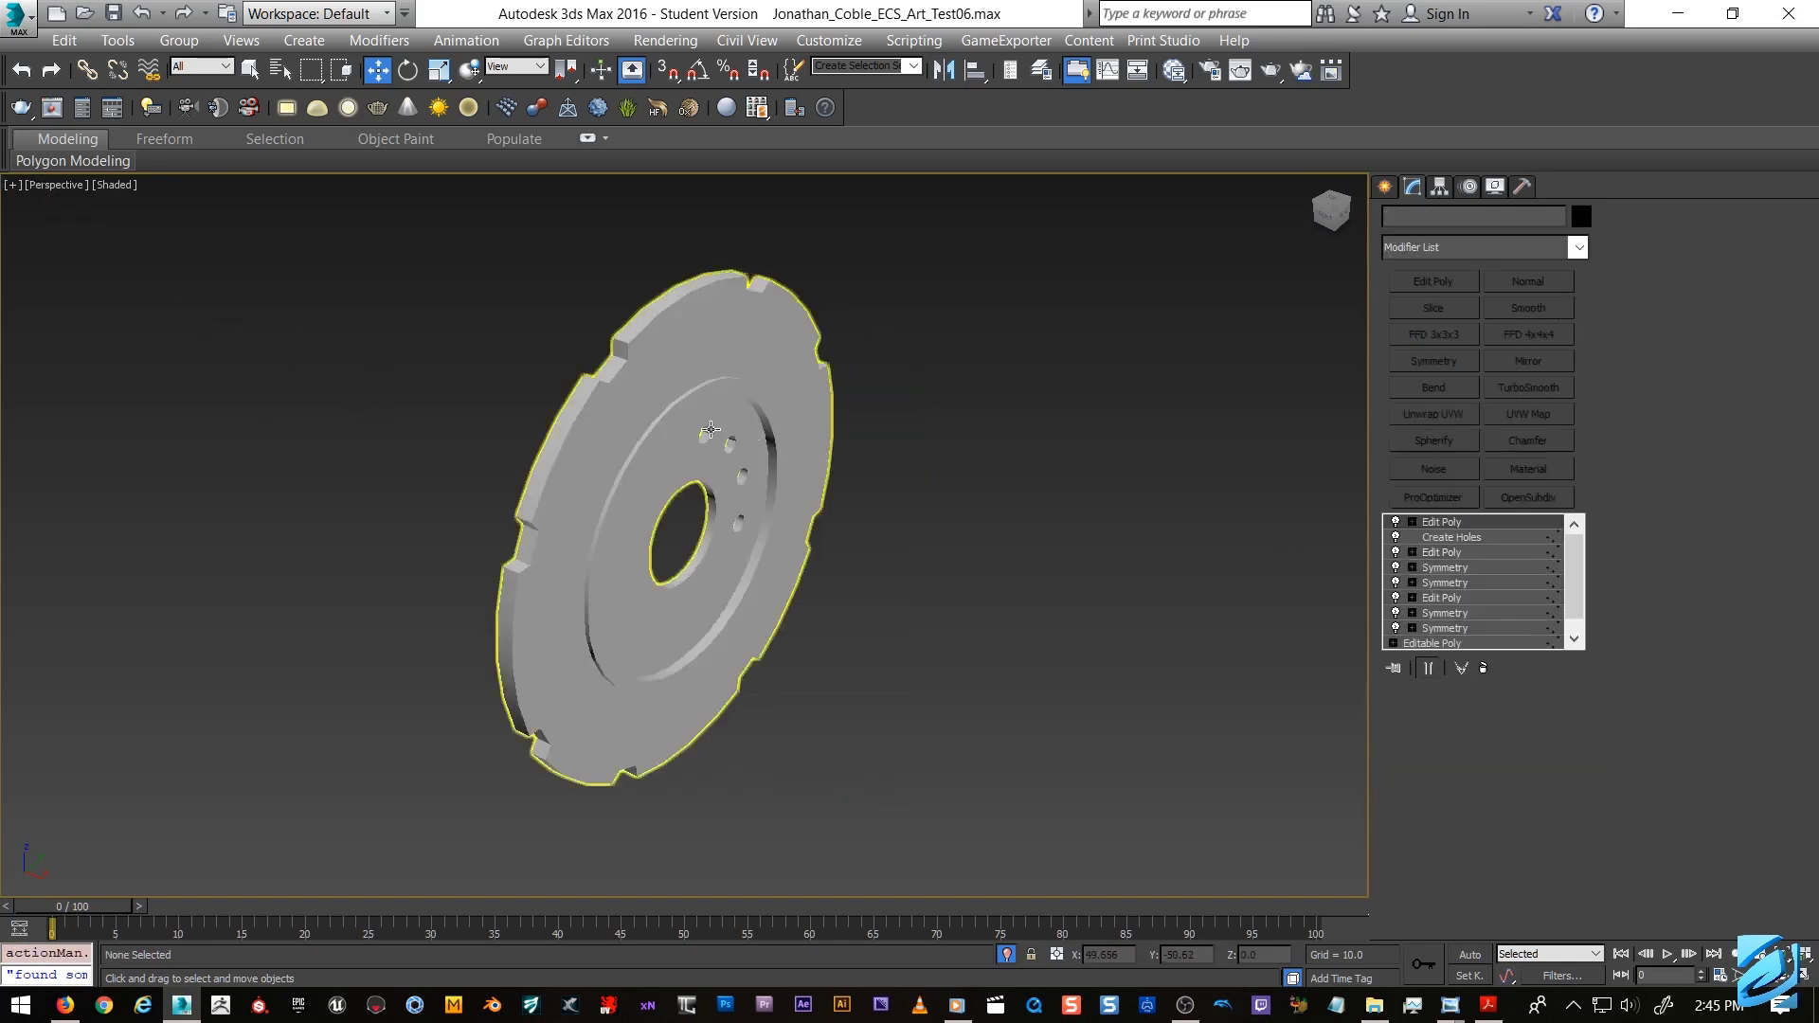
left_click(631, 449)
middle_click_drag(631, 449, 1217, 463, "alt")
left_click(951, 471)
key("q")
middle_click_drag(996, 434, 1102, 425, "alt")
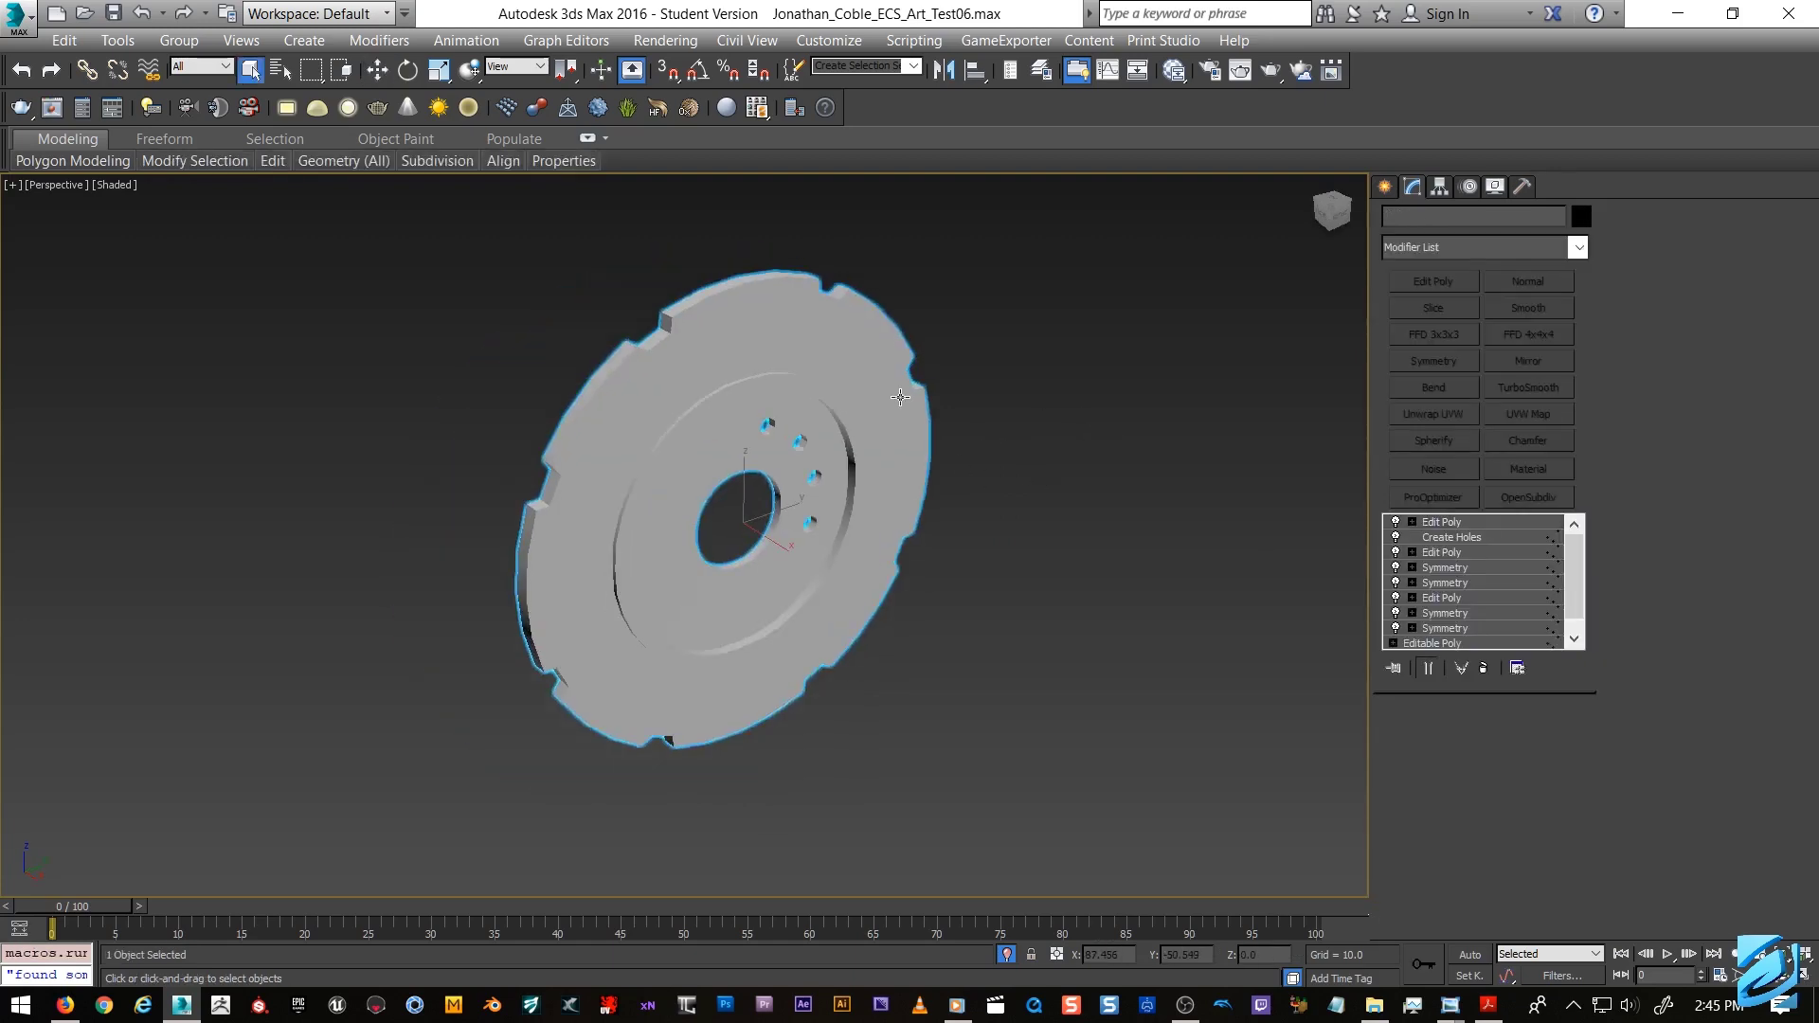
Show edged faces on the disc and examine its topology around the rim notches, inner groove and holes.
scroll(952, 403, "up", 3)
middle_click_drag(952, 403, 1041, 389, "alt")
key("F4")
scroll(764, 361, "up", 3)
scroll(764, 361, "up", 1)
middle_click_drag(764, 361, 826, 343, "alt")
scroll(718, 368, "down", 1)
scroll(489, 417, "up", 2)
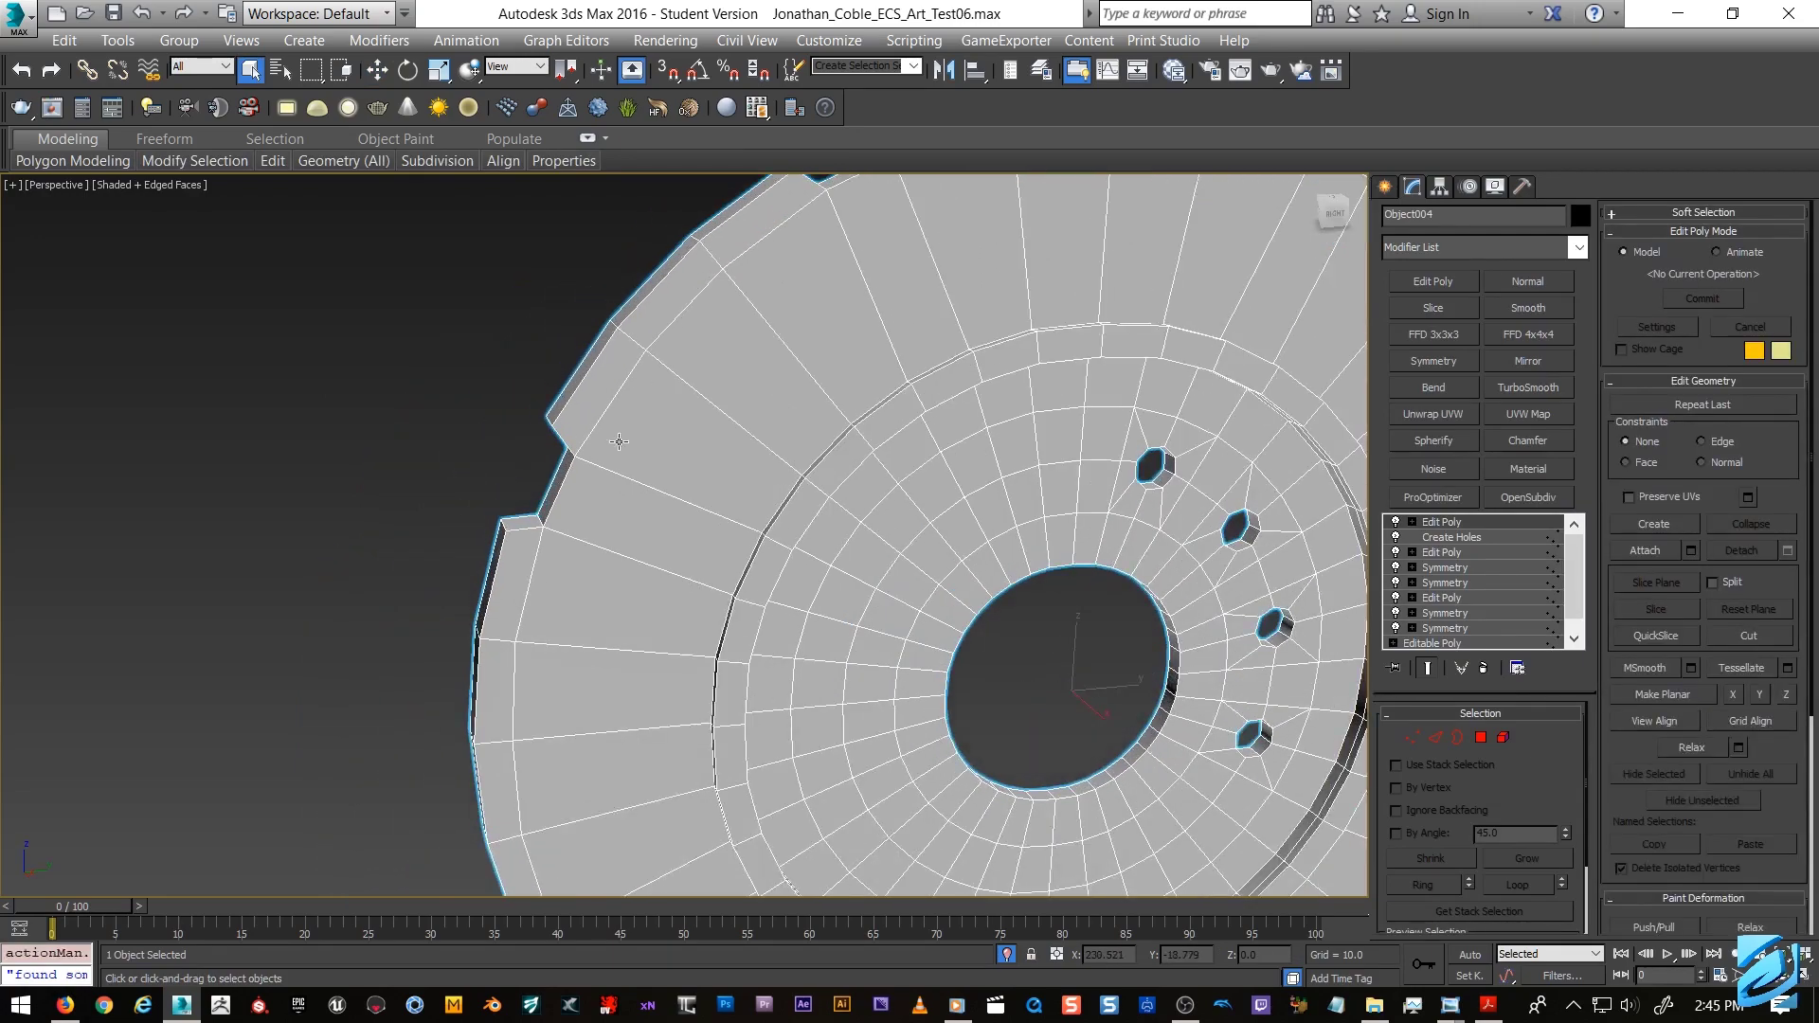
scroll(619, 441, "up", 1)
middle_click_drag(618, 442, 691, 450, "alt")
scroll(580, 515, "up", 3)
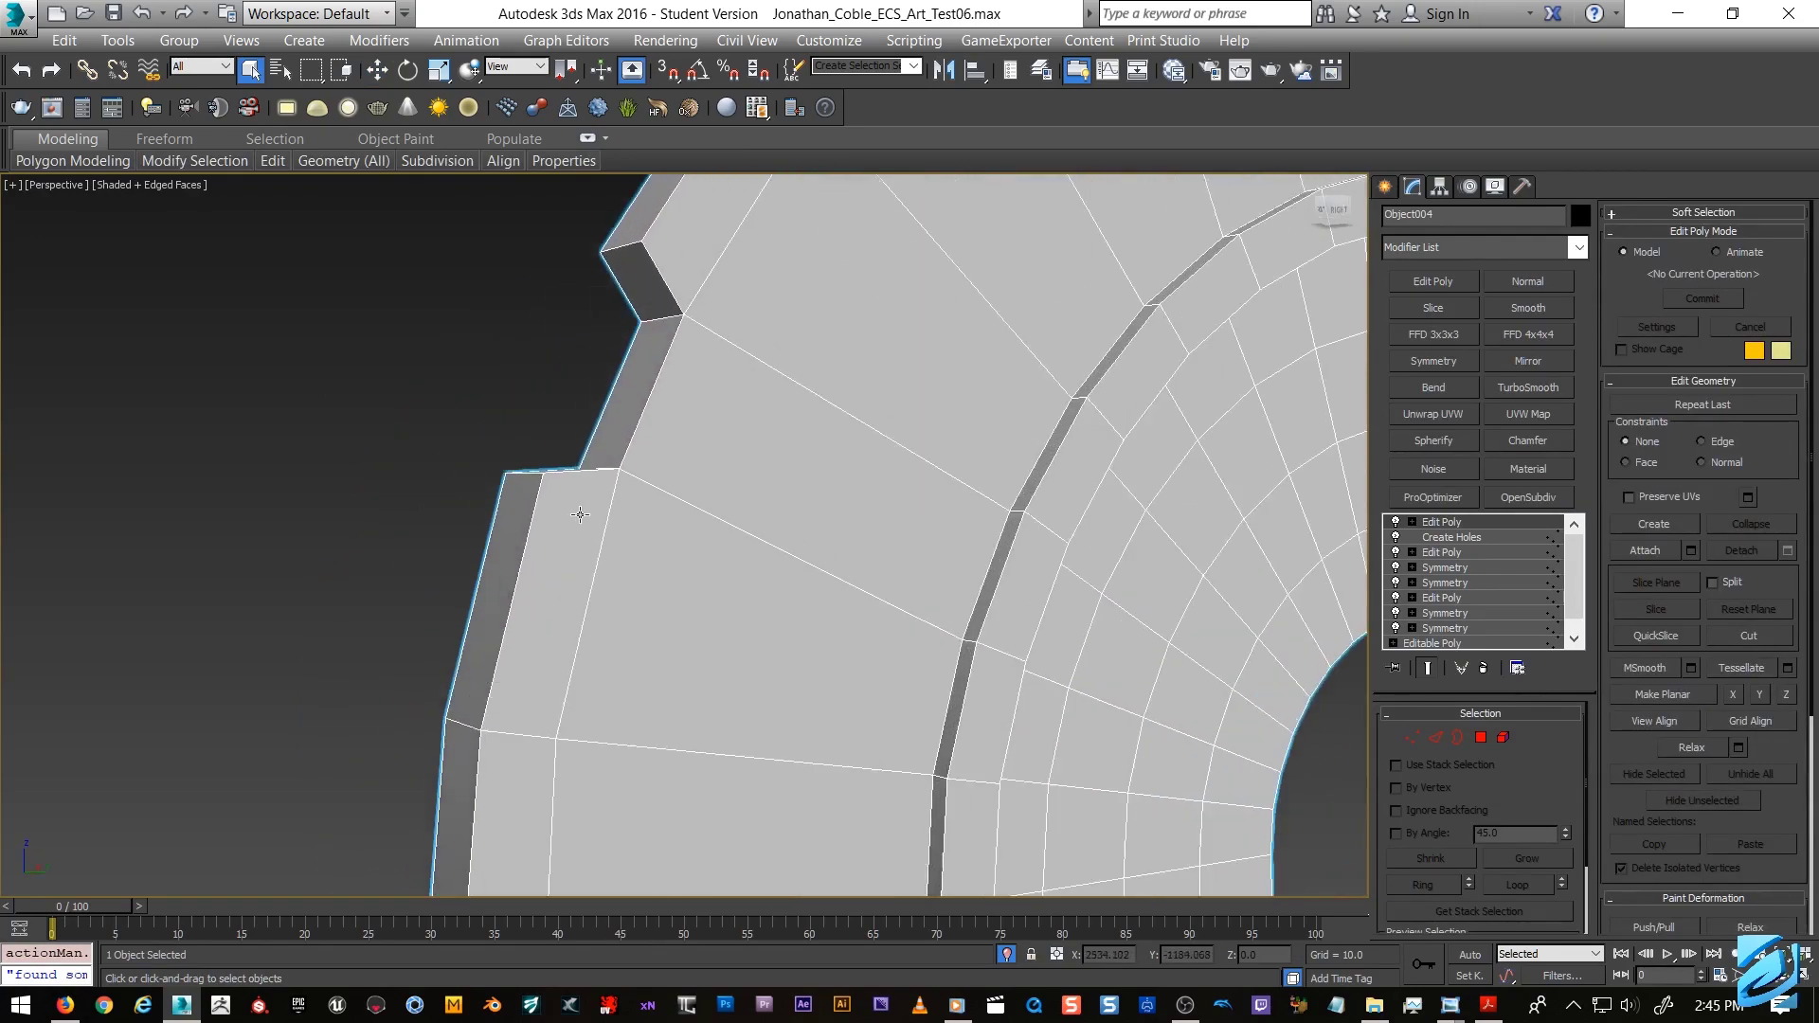
scroll(590, 509, "down", 2)
scroll(699, 508, "up", 1)
scroll(706, 507, "down", 1)
mouse_move(791, 502)
middle_mouse_down("alt")
mouse_move(675, 515)
mouse_move(691, 499)
mouse_move(650, 463)
mouse_move(625, 478)
mouse_move(782, 509)
mouse_move(803, 482)
middle_mouse_up("alt")
scroll(675, 515, "down", 2)
scroll(706, 463, "down", 2)
scroll(749, 497, "down", 2)
scroll(803, 483, "up", 5)
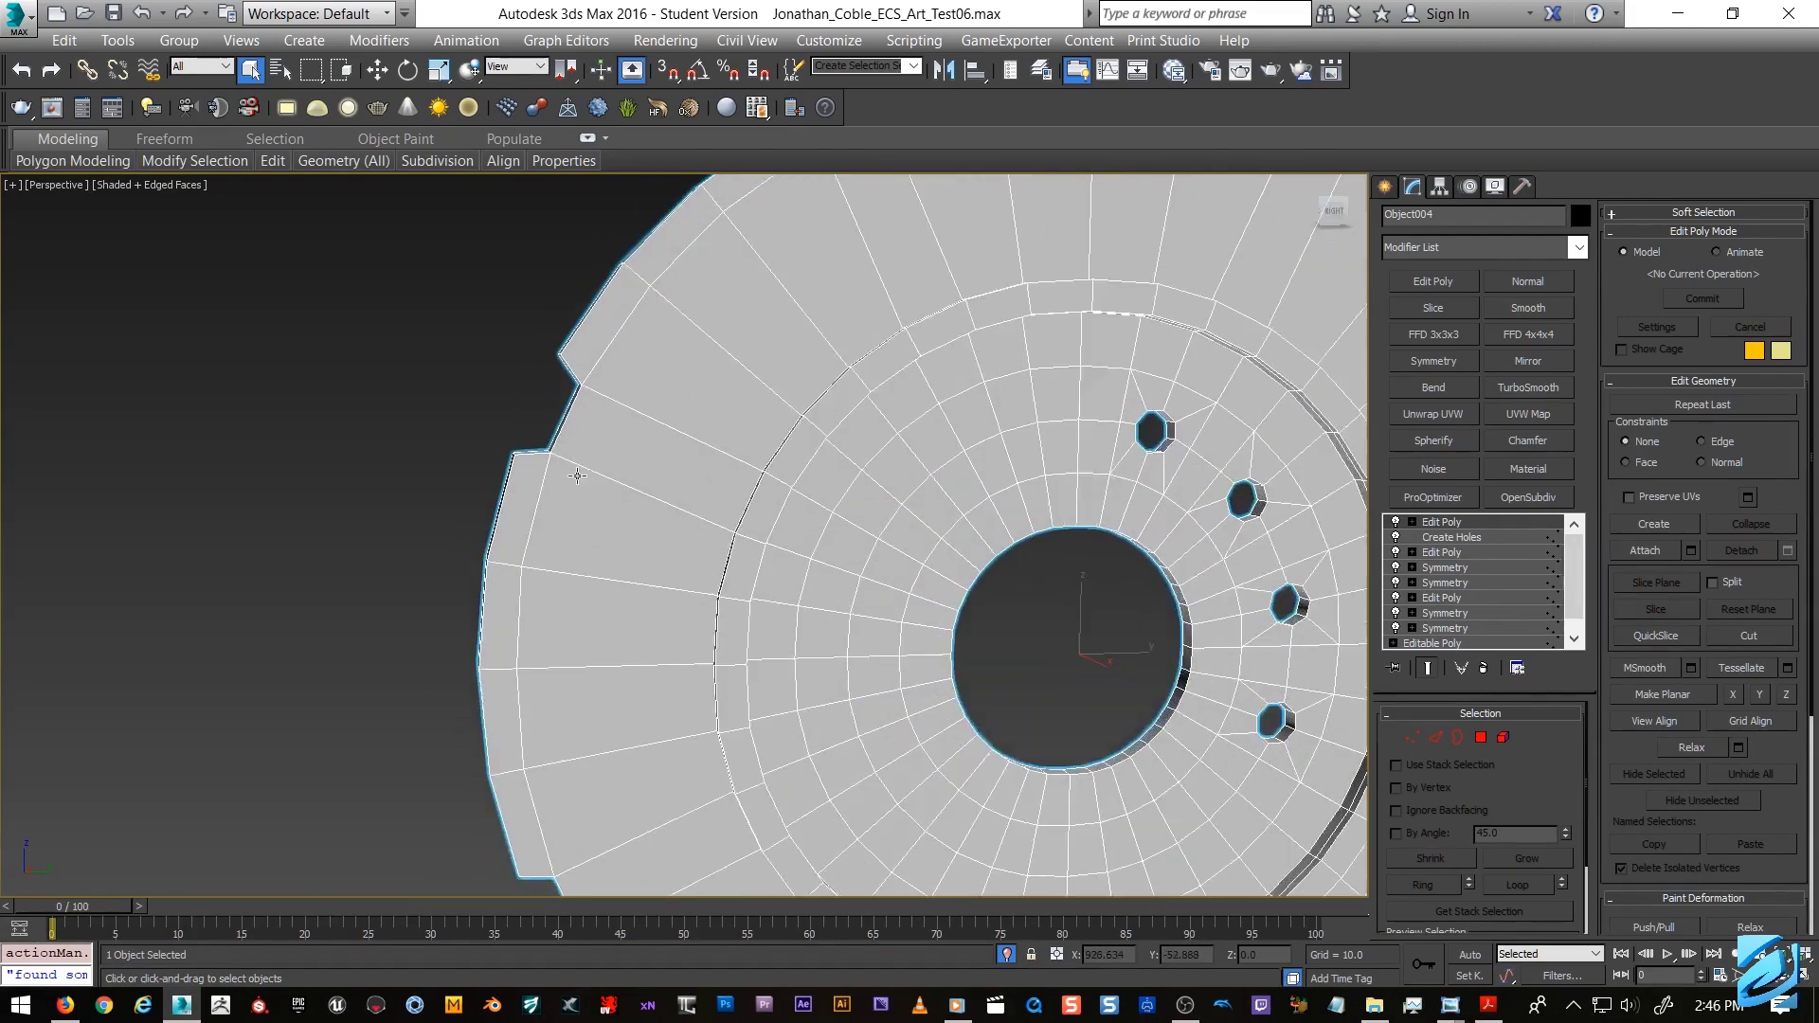
Insert SwiftLoop support loops around the disc's outer rim and on both sides of the ring at the notch floors.
scroll(545, 484, "up", 4)
key("alt+s")
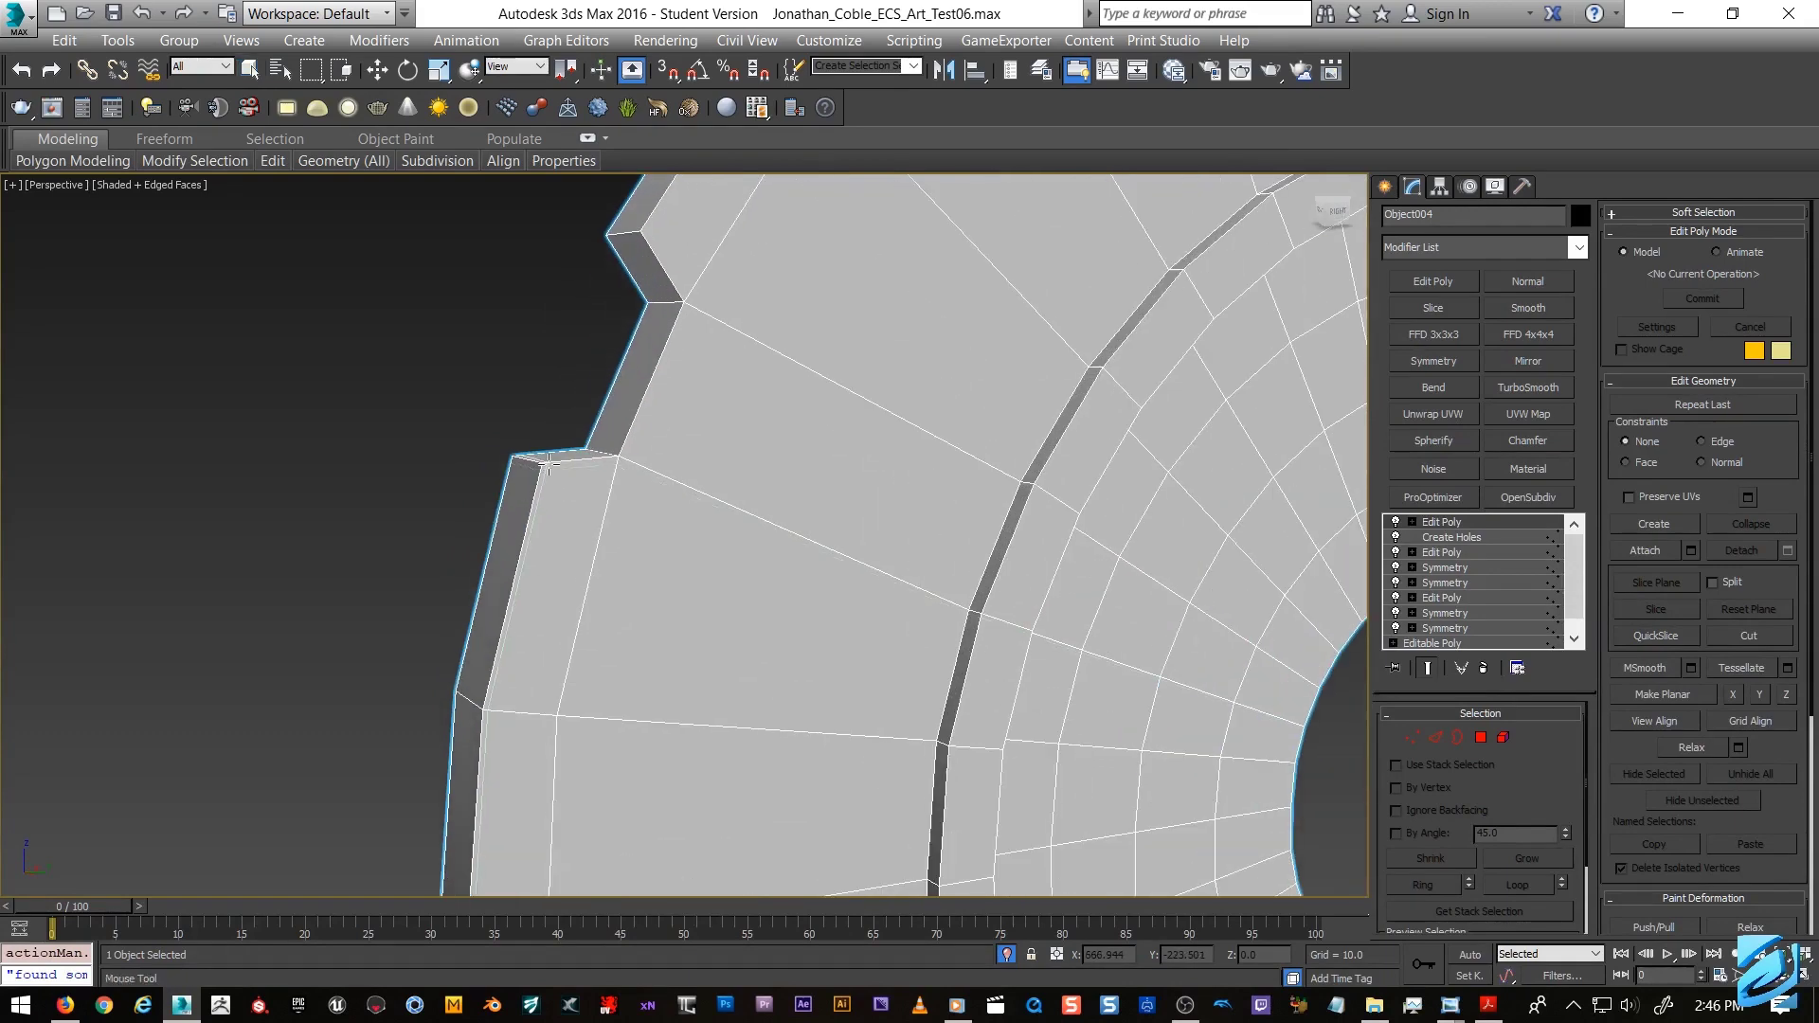
left_click(551, 464)
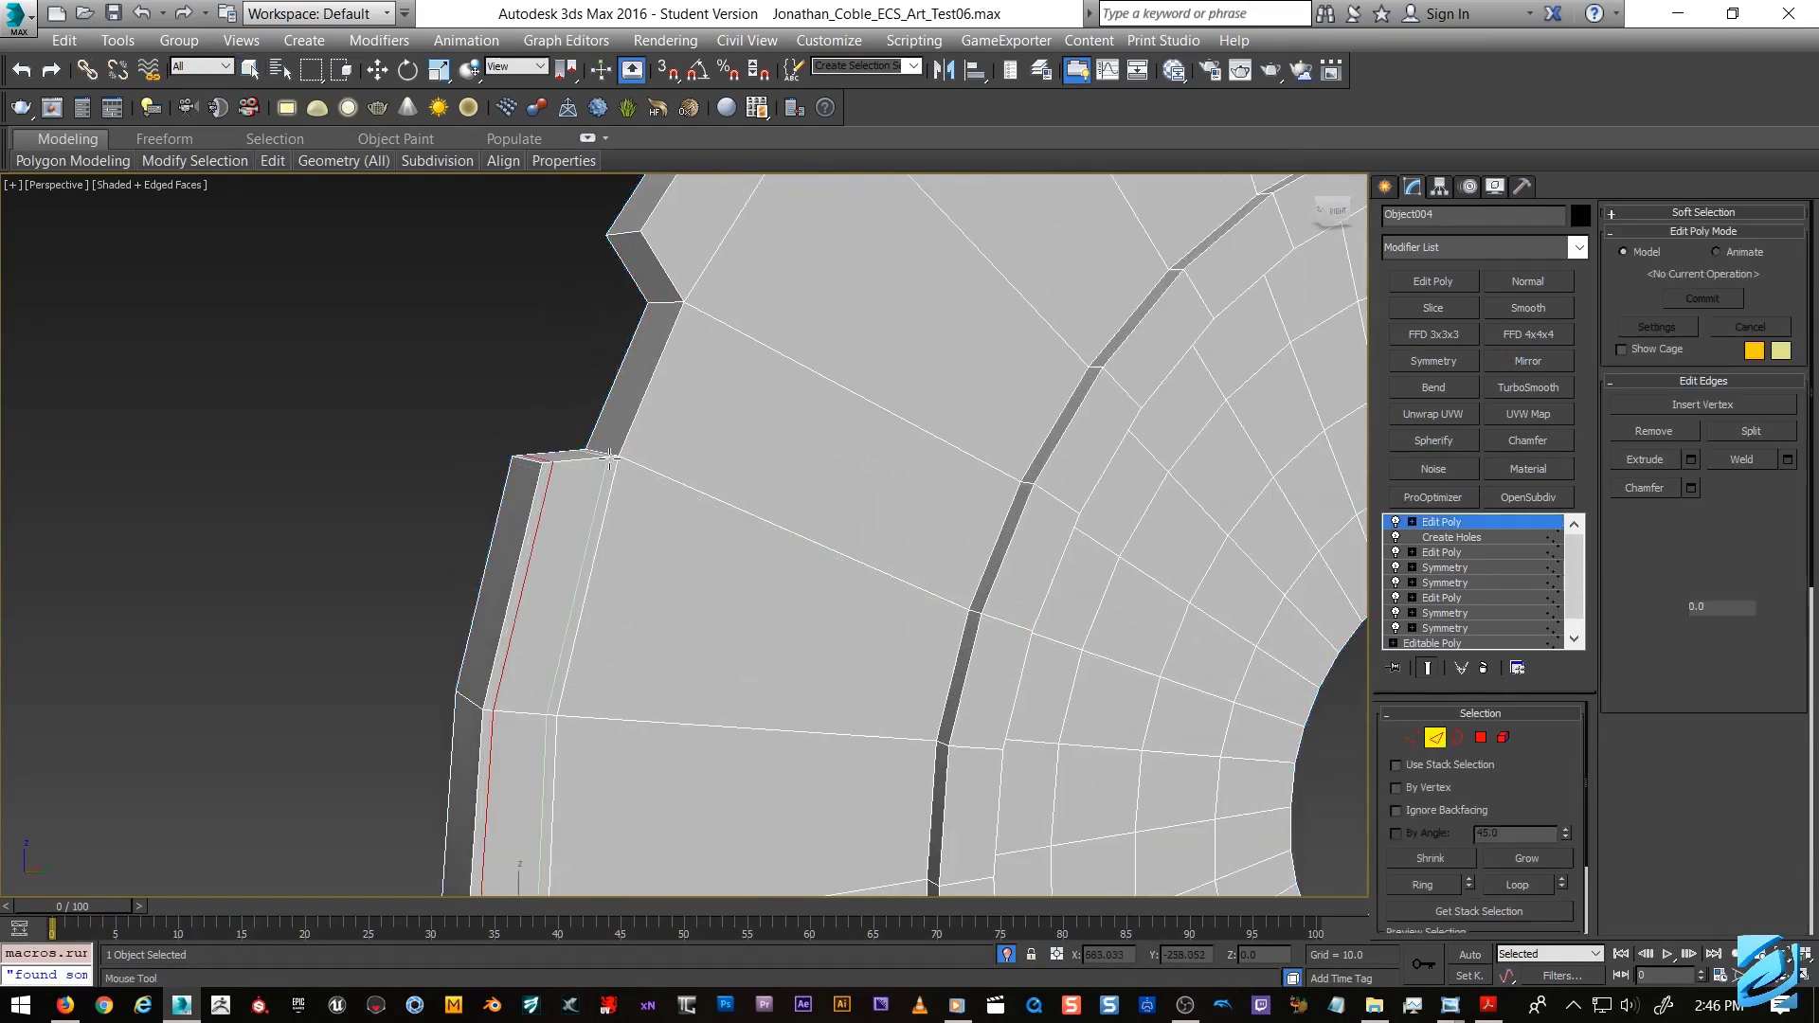
left_click(609, 459)
middle_click_drag(676, 415, 651, 421, "alt")
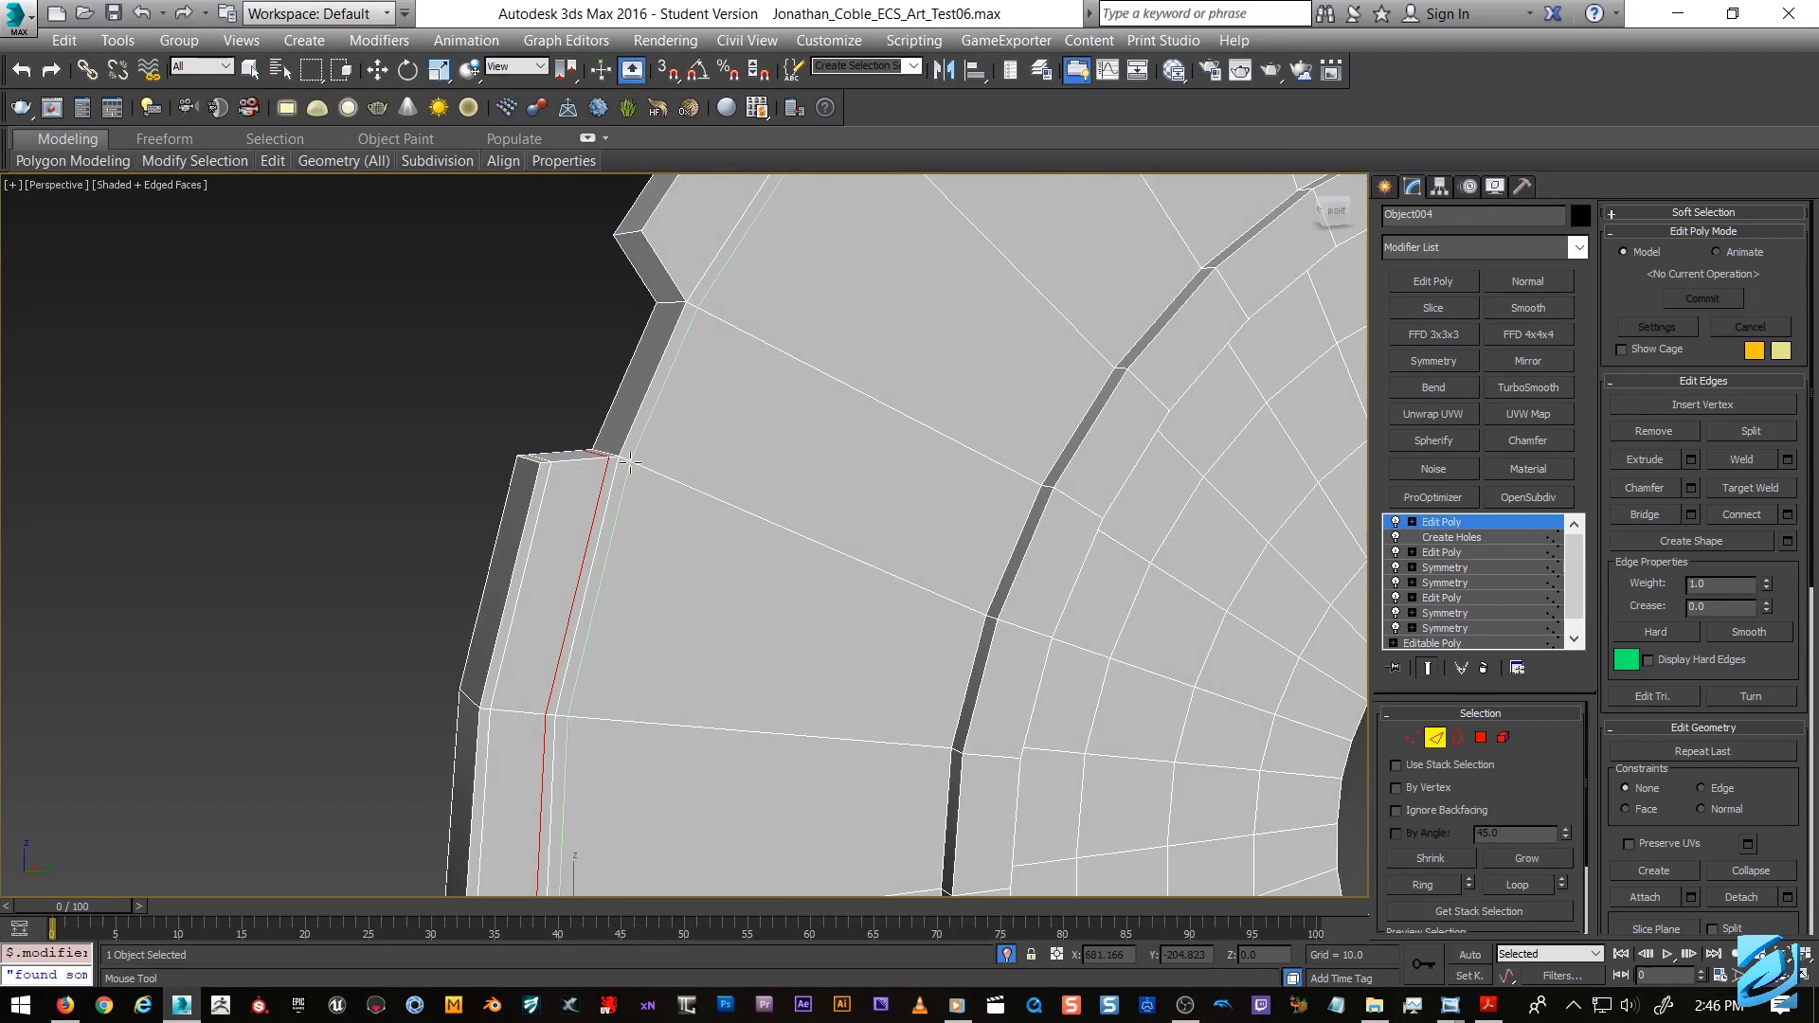
left_click(679, 303)
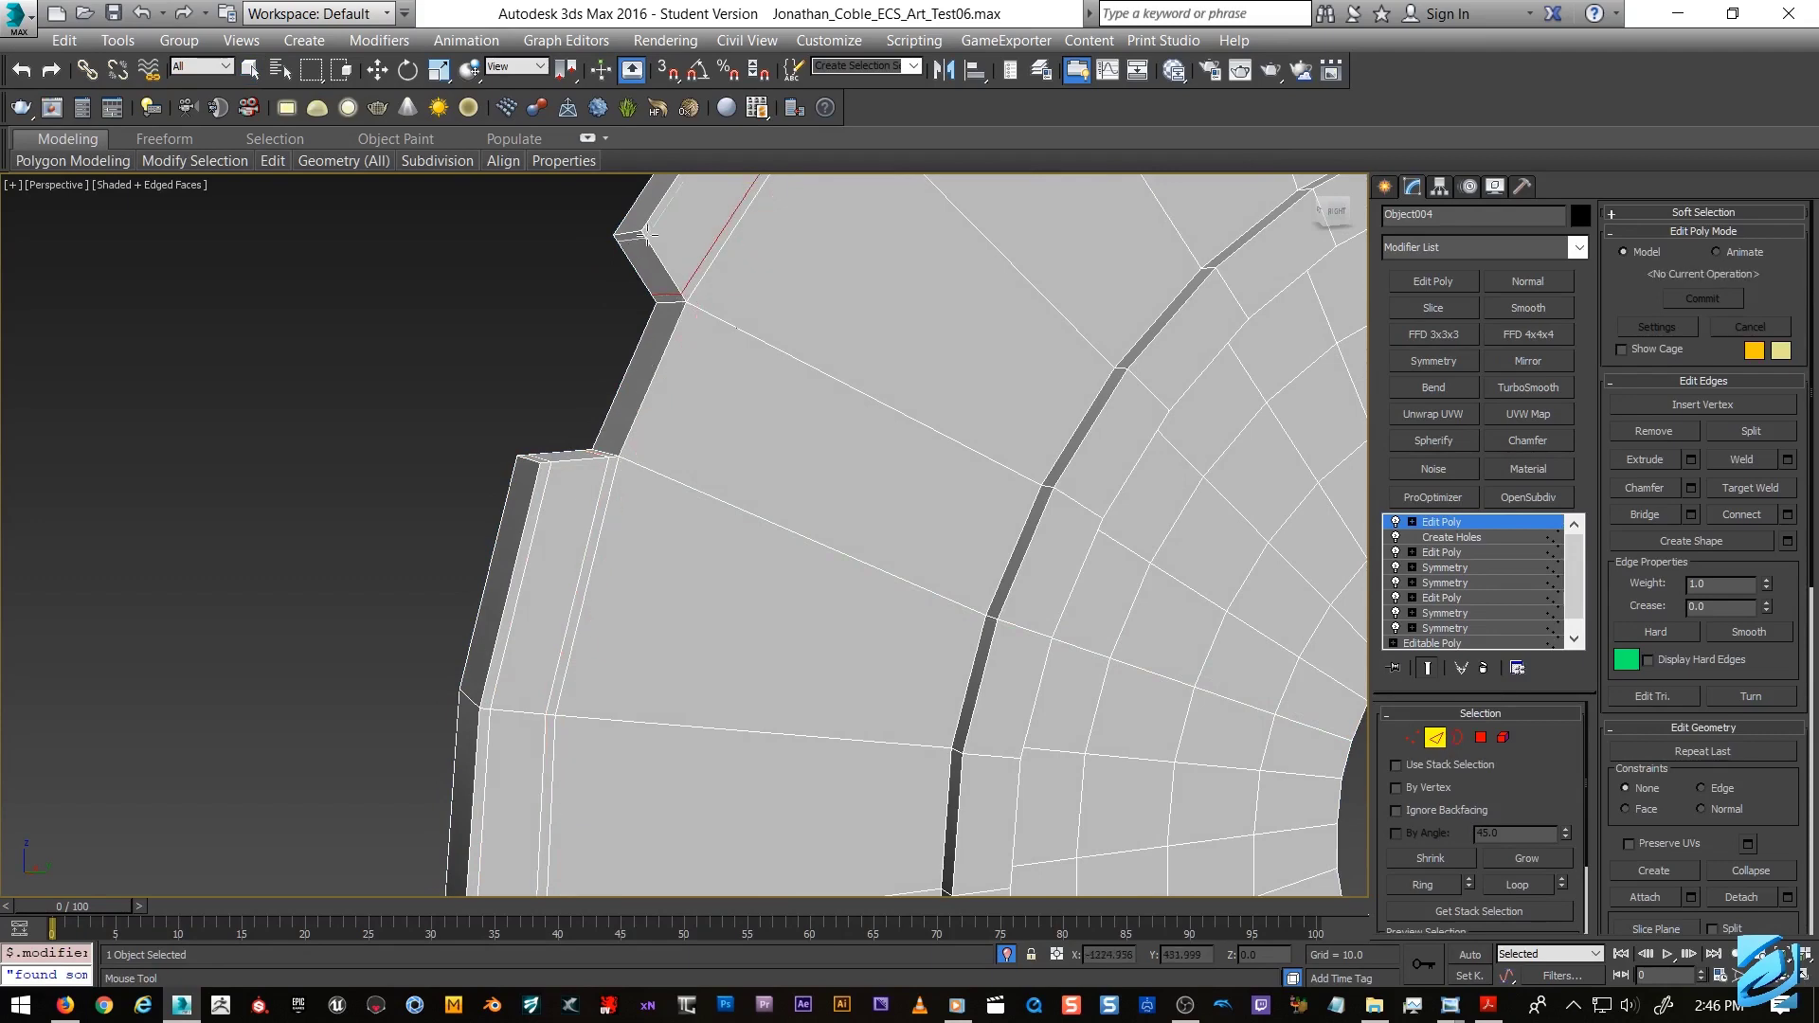
scroll(663, 379, "down", 3)
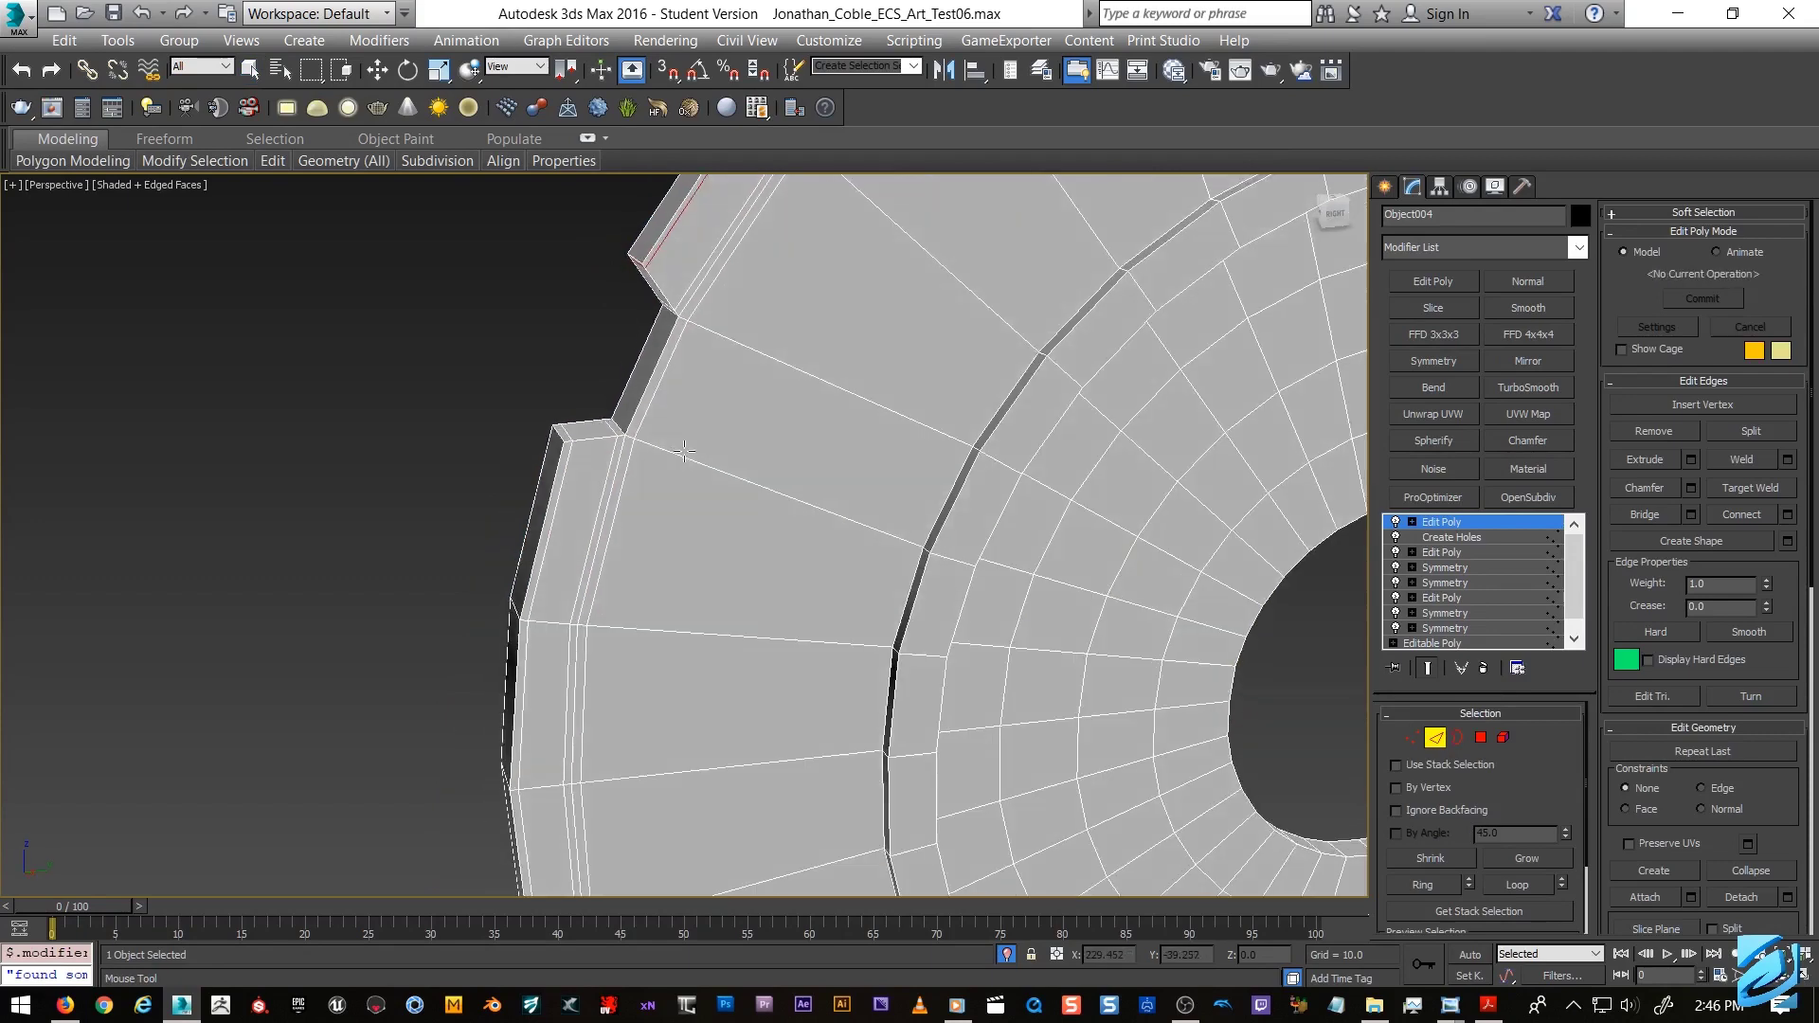
scroll(671, 443, "up", 4)
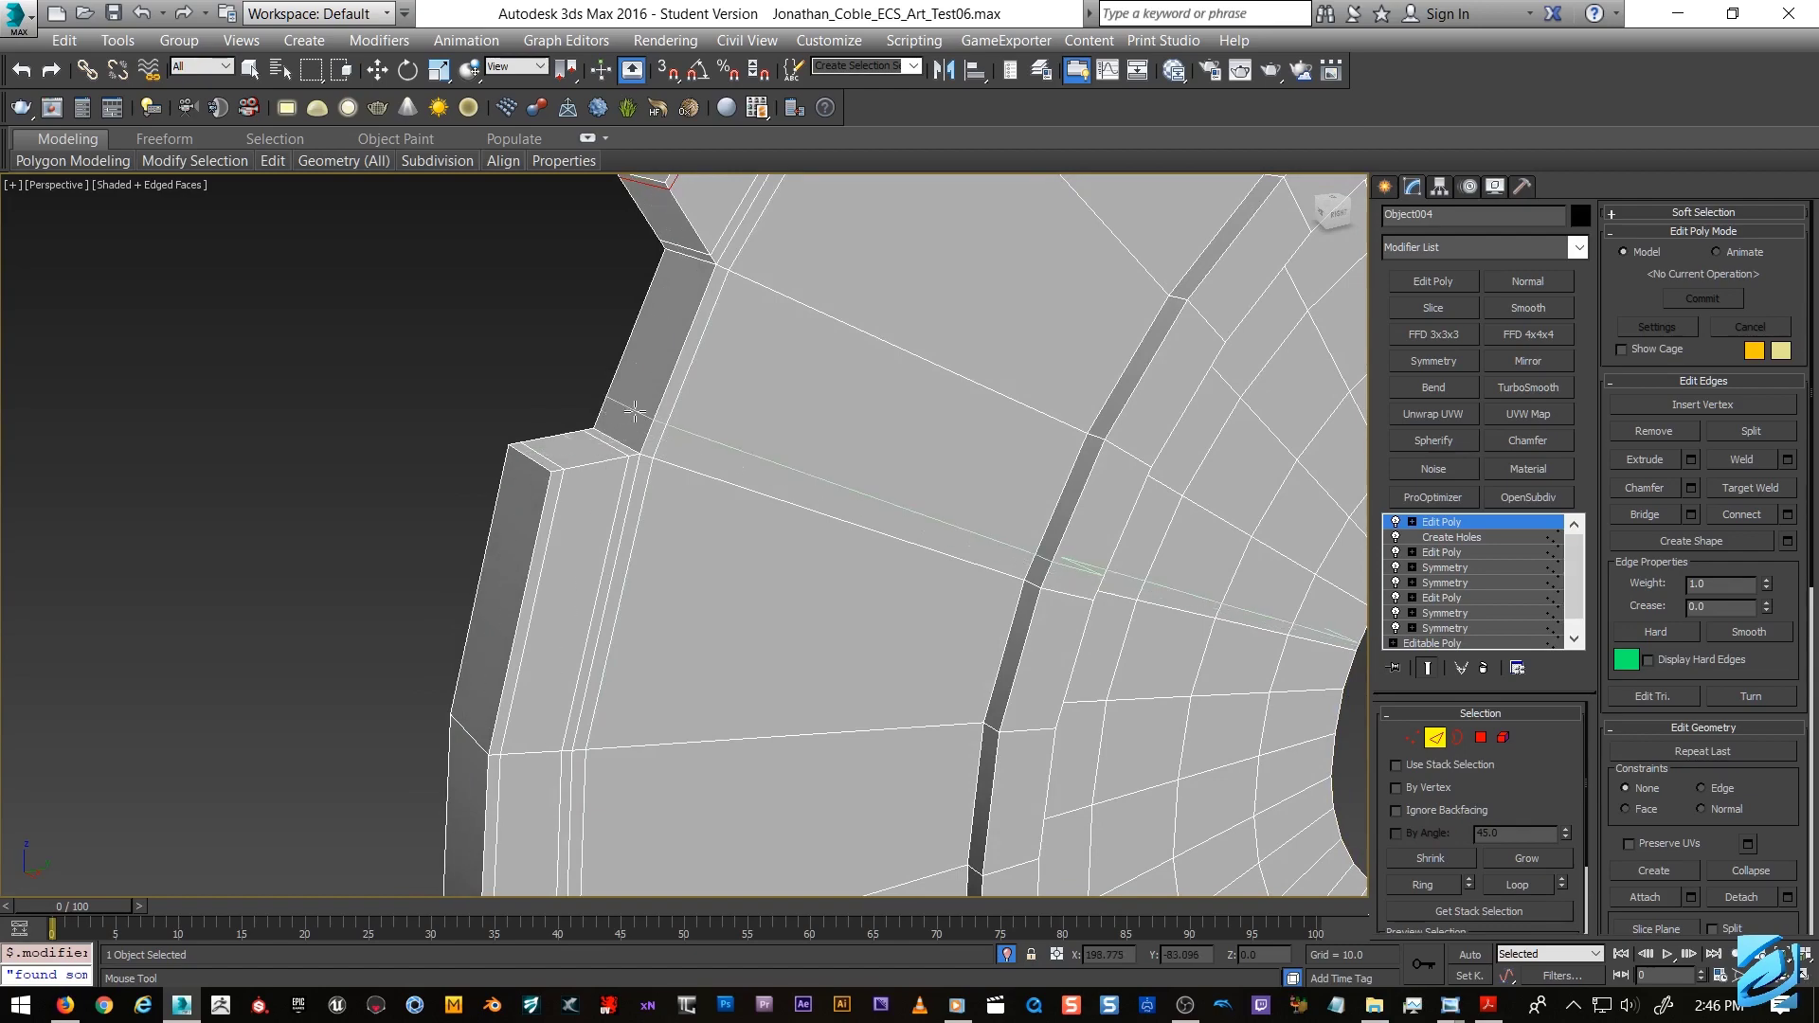
key("w")
scroll(651, 415, "down", 4)
middle_click_drag(865, 429, 623, 476, "alt")
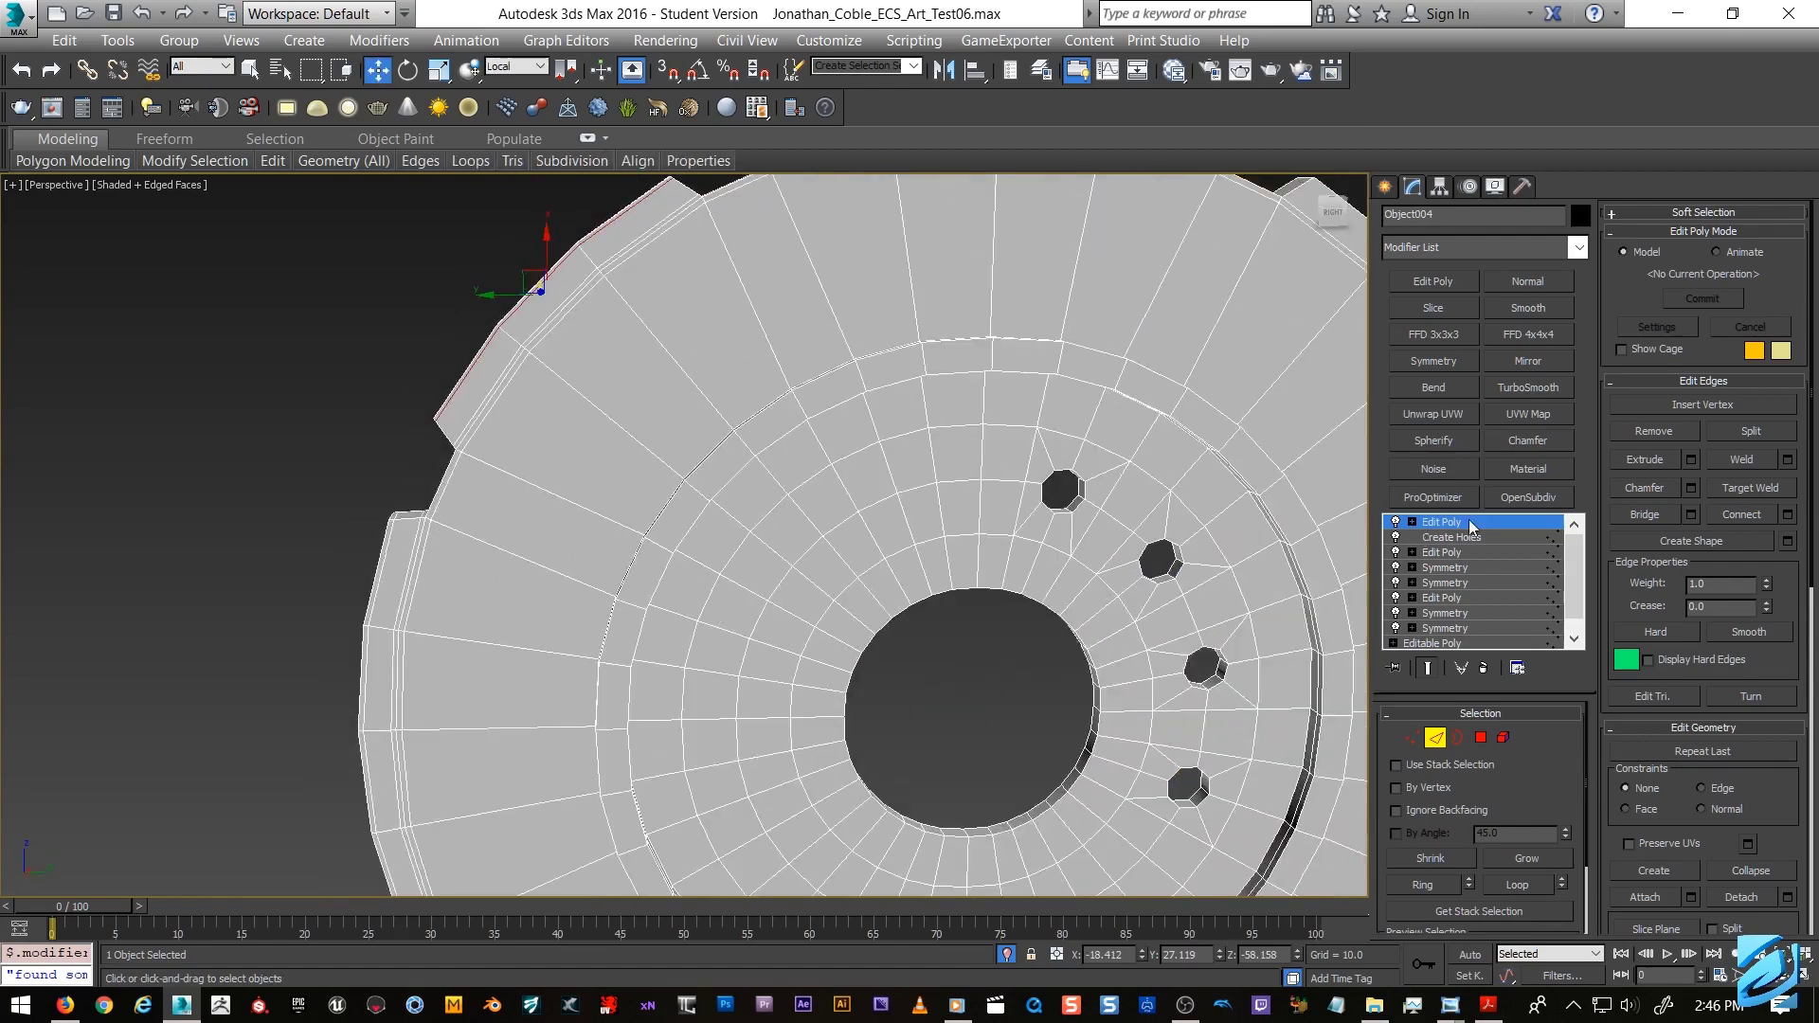
Preview TurboSmooth on the disc without edged faces and remove the modifier again.
left_click(1528, 387)
scroll(1010, 466, "down", 5)
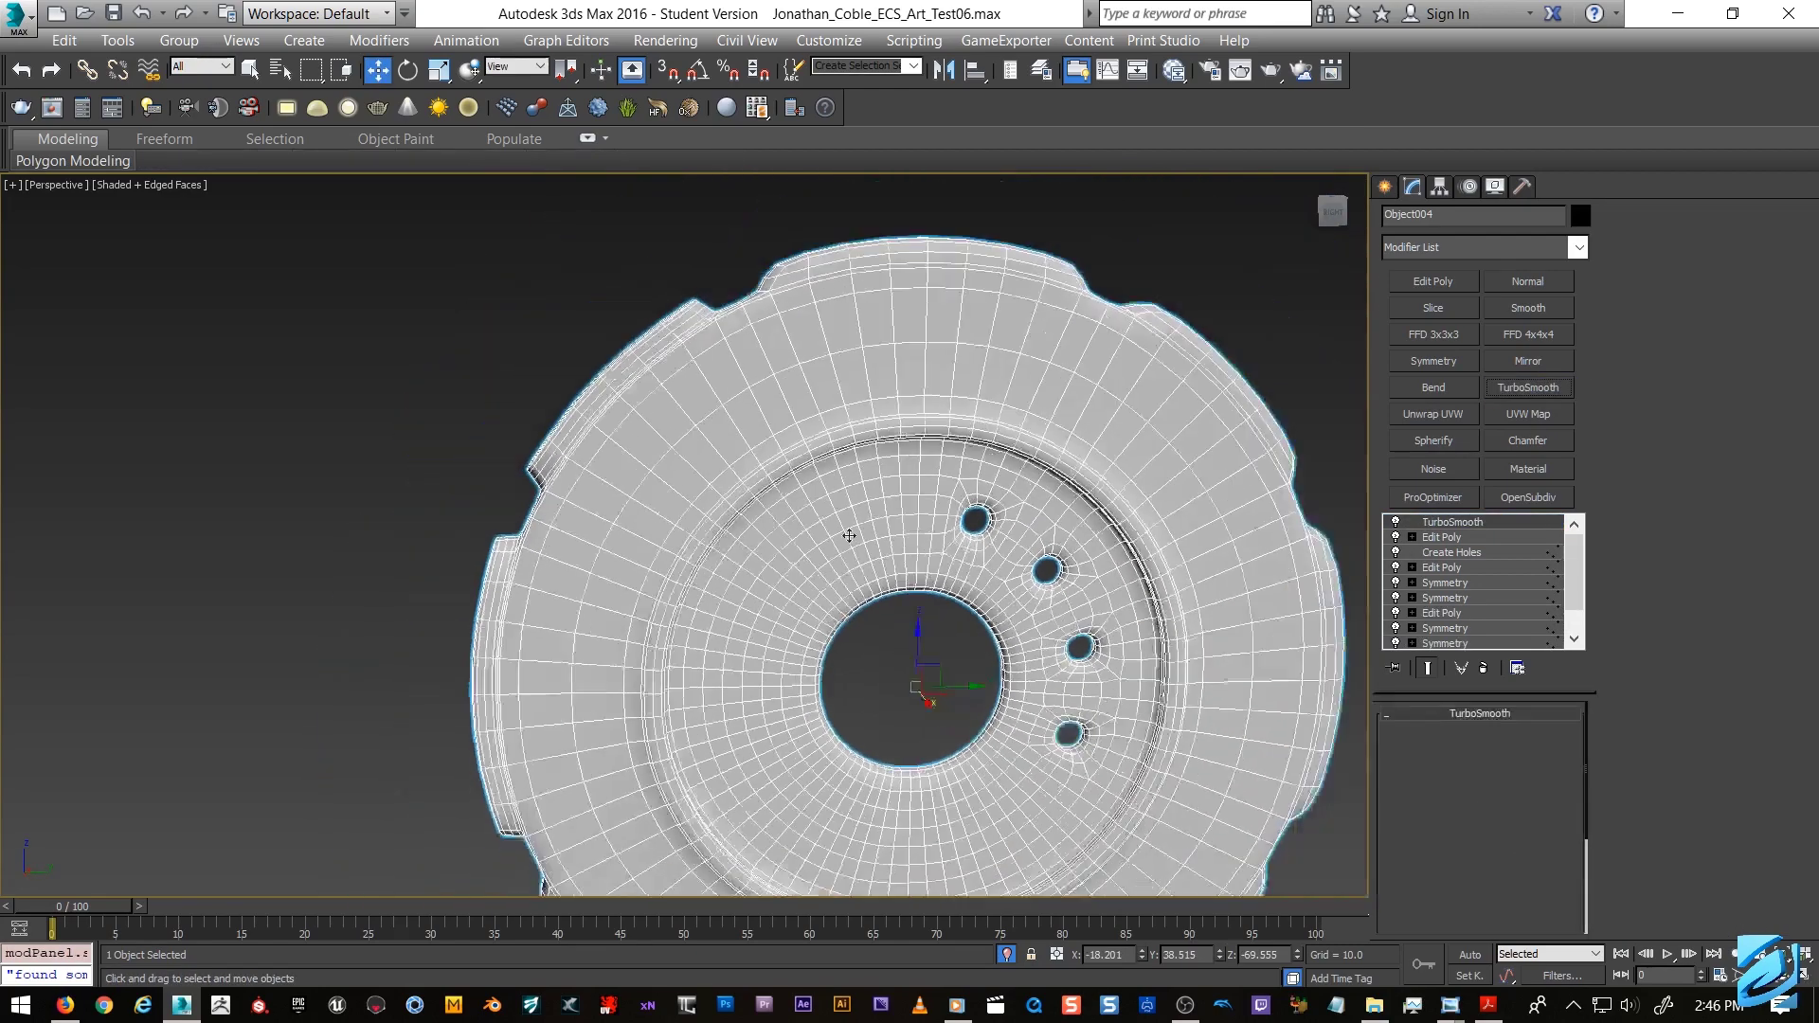
key("F4")
scroll(962, 378, "up", 4)
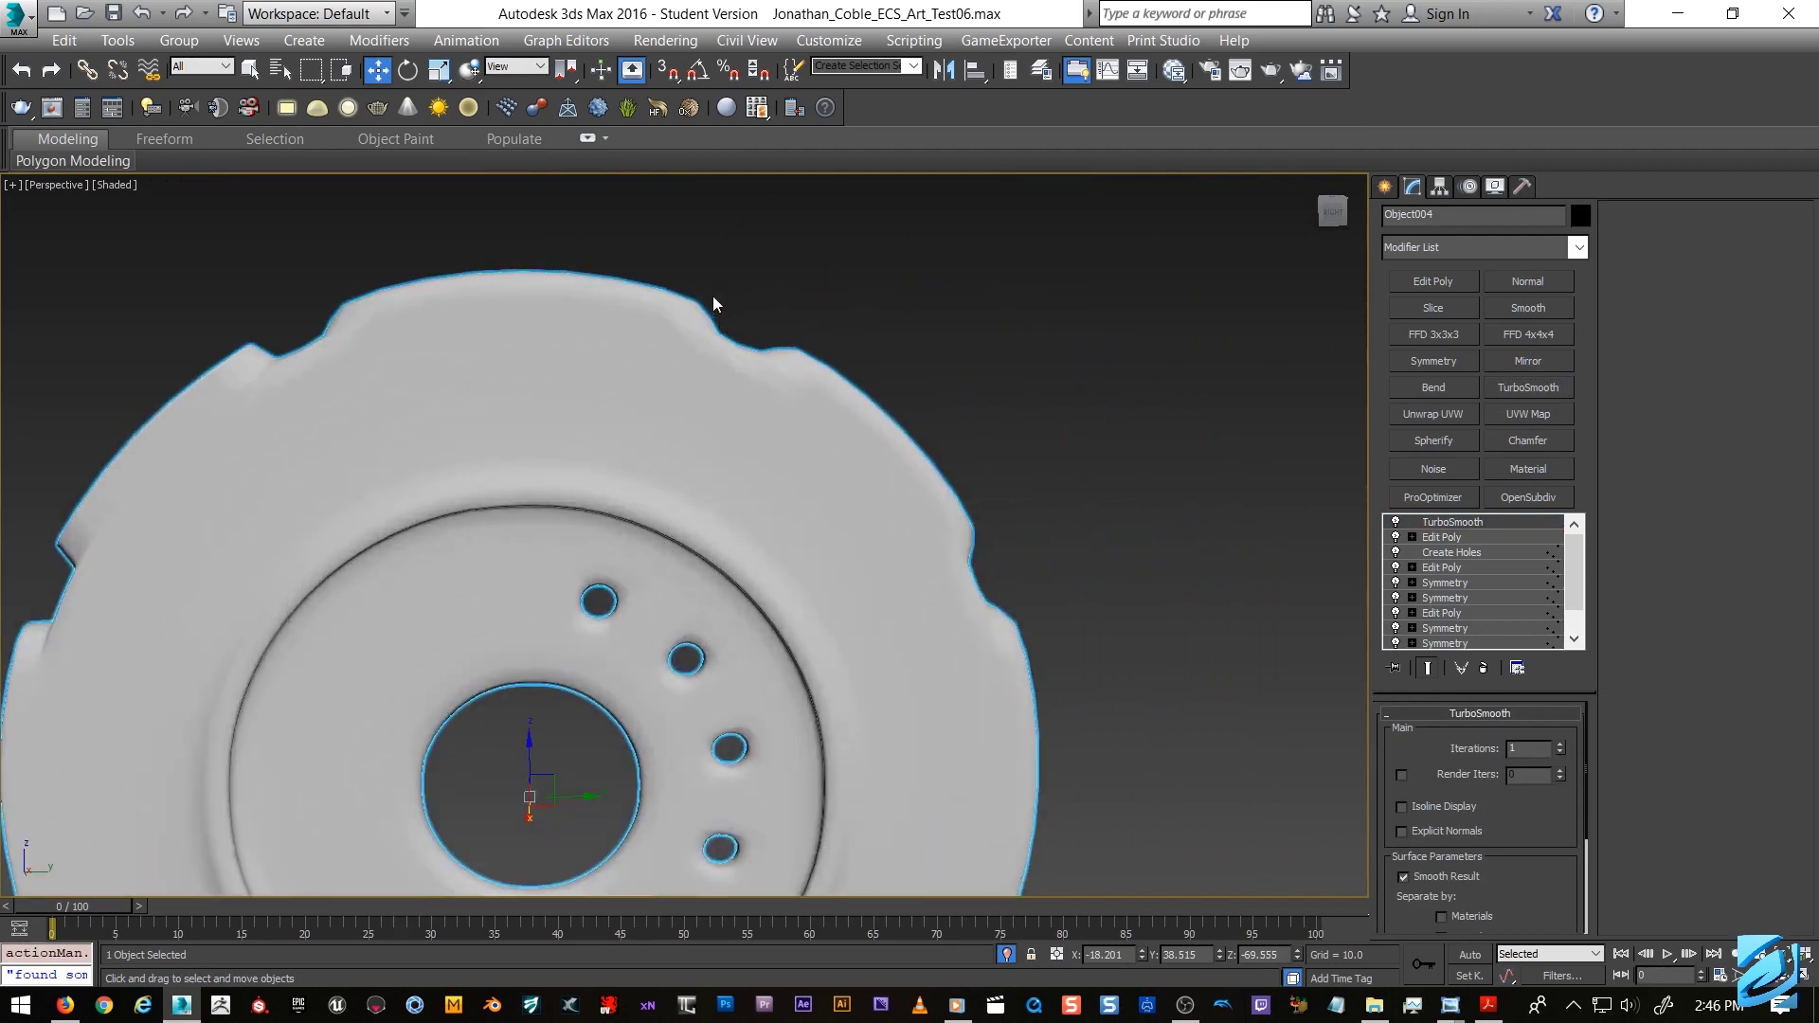
middle_click_drag(573, 423, 806, 347)
scroll(806, 347, "down", 2)
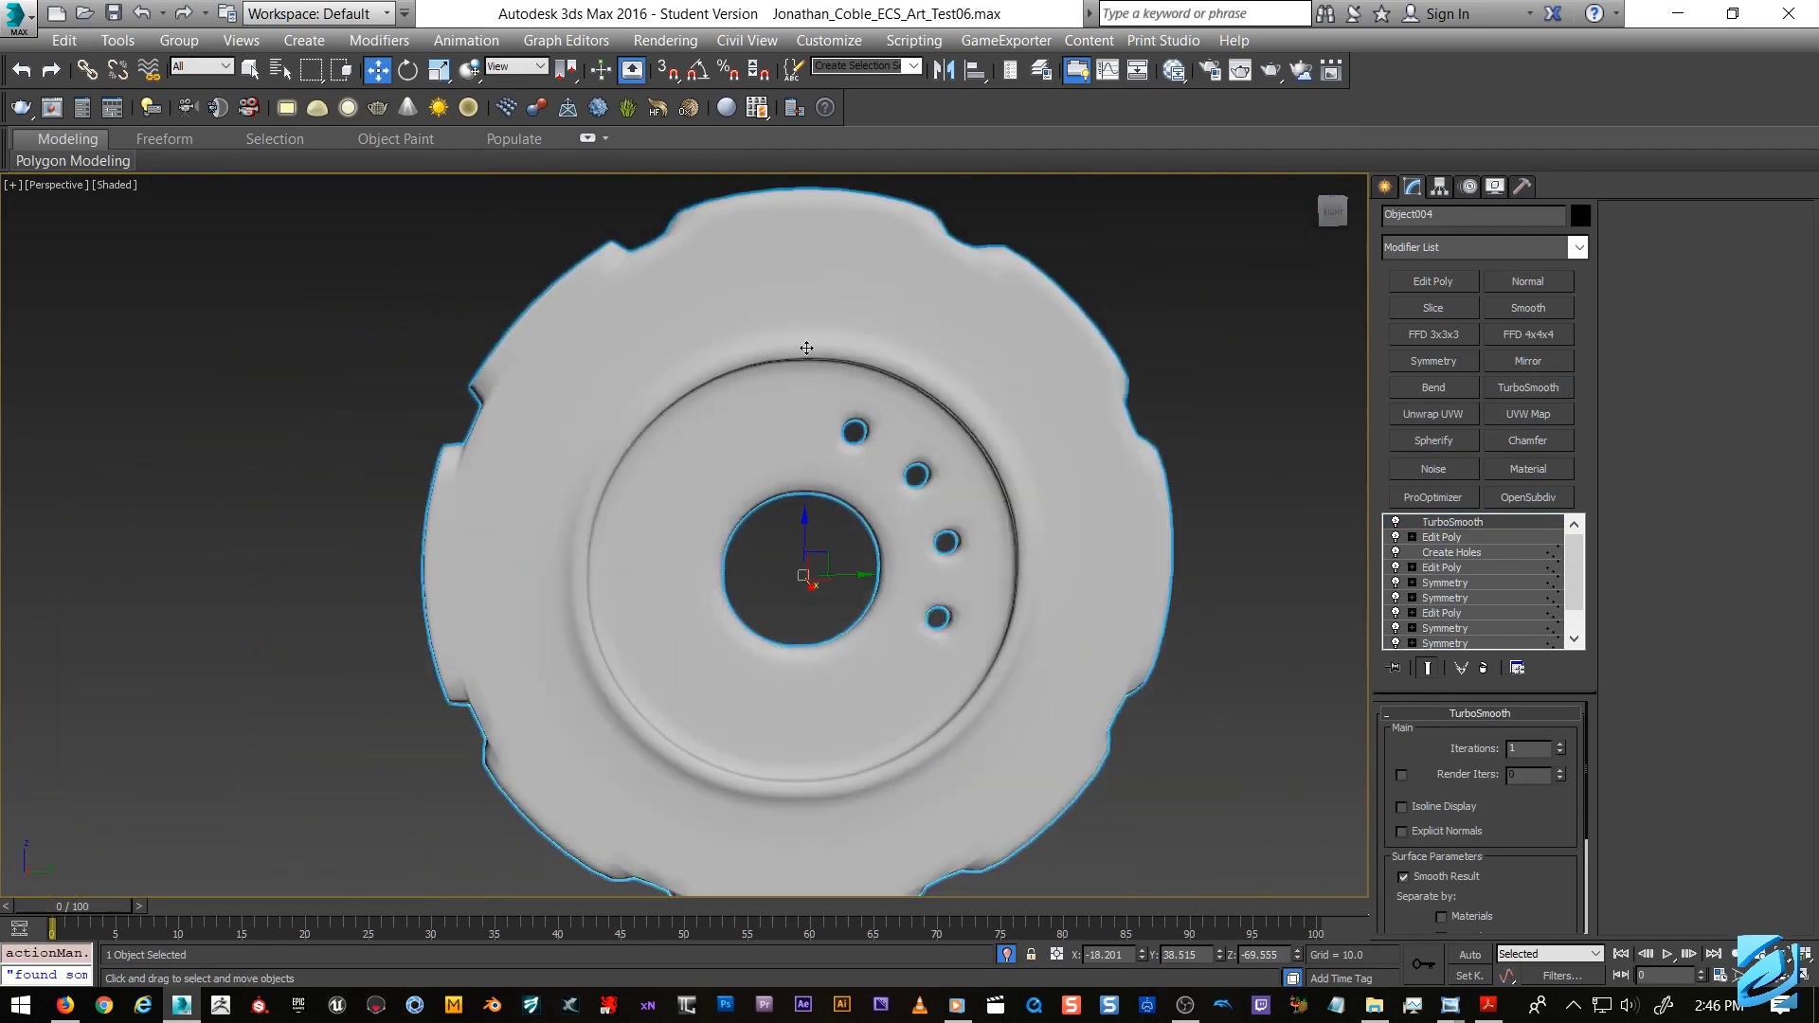
right_click(1443, 528)
left_click(1473, 556)
middle_click_drag(849, 524, 895, 524)
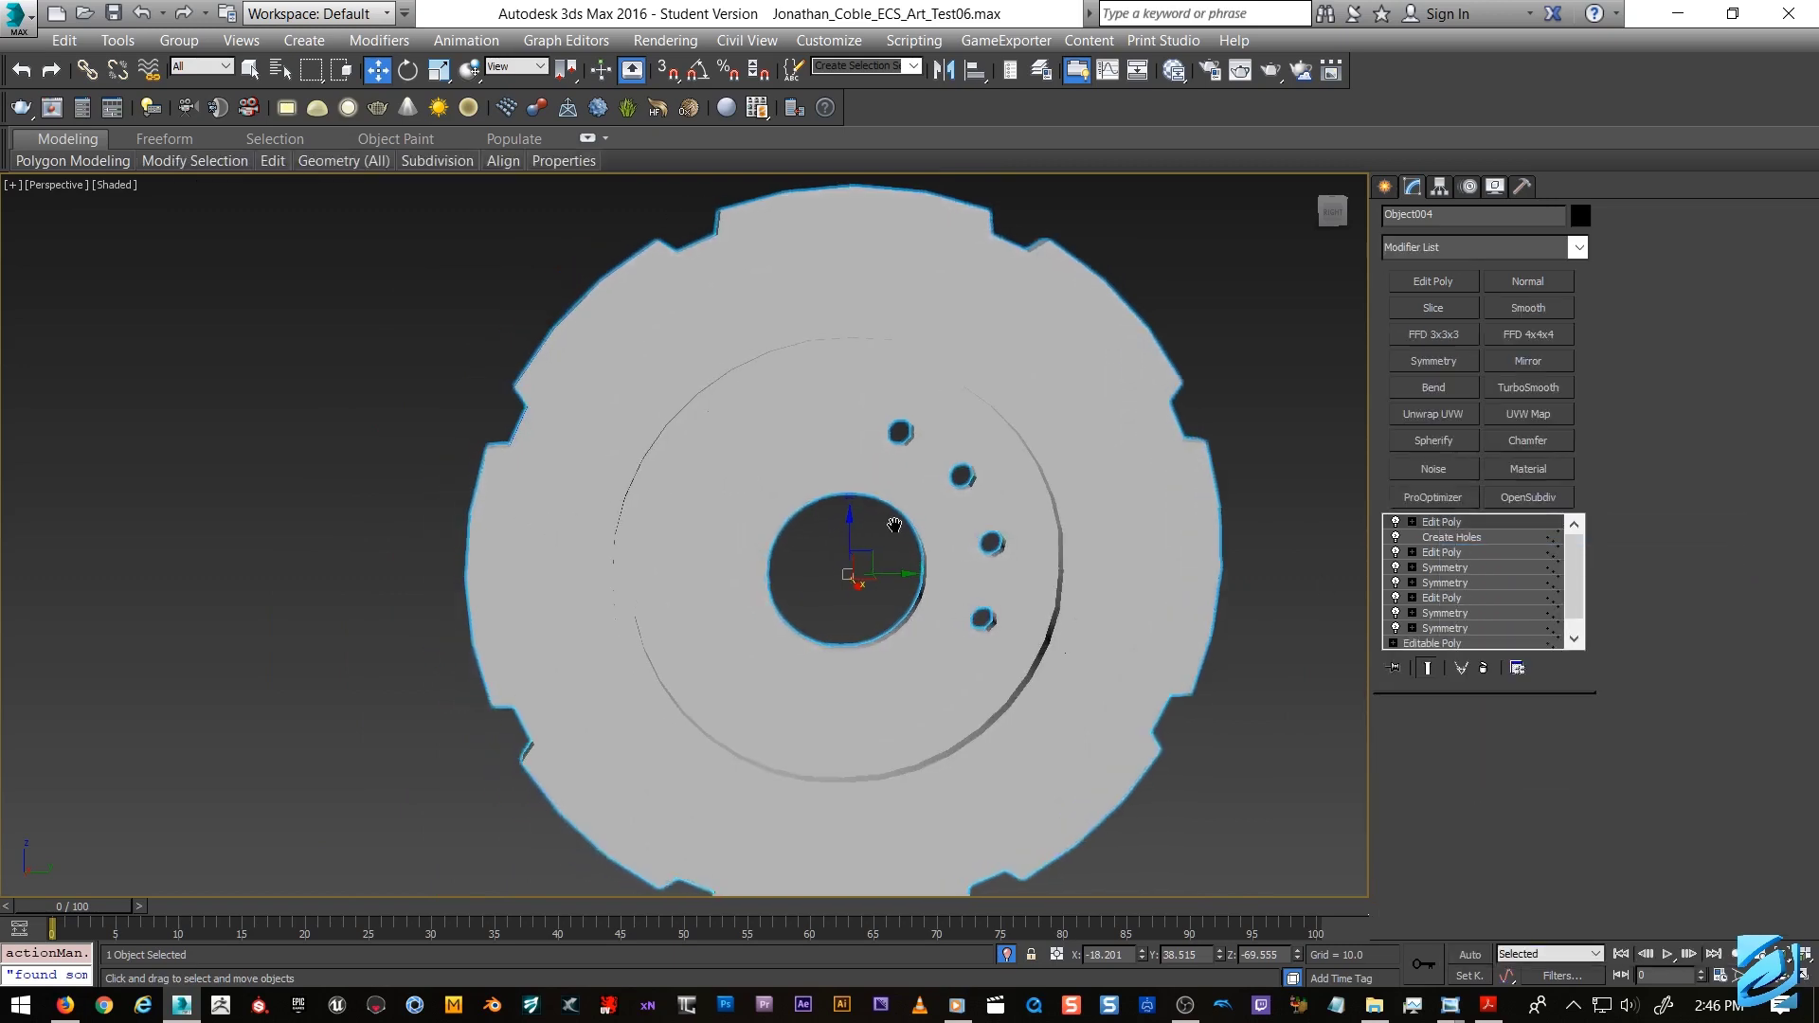
Show edged faces and insert support loops beside the radial edge at the left notch's lower inner corner.
scroll(595, 398, "up", 6)
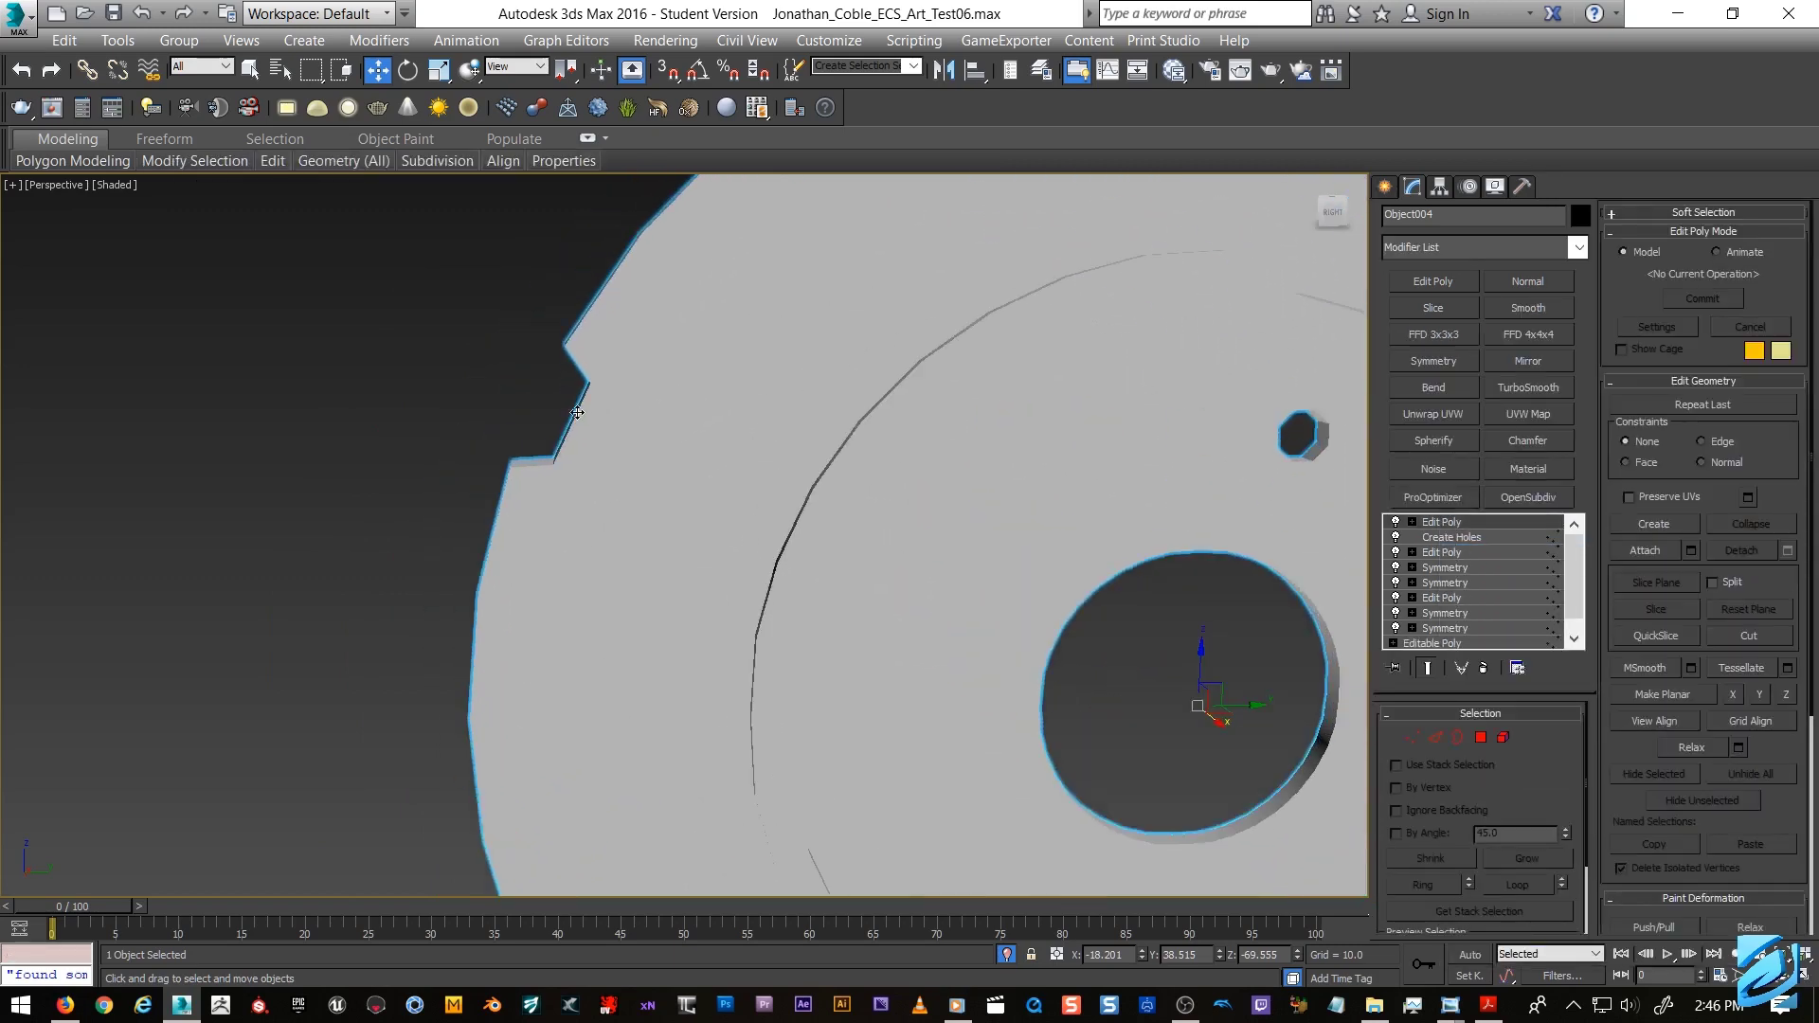
key("F4")
scroll(575, 414, "up", 2)
middle_click_drag(575, 397, 597, 403)
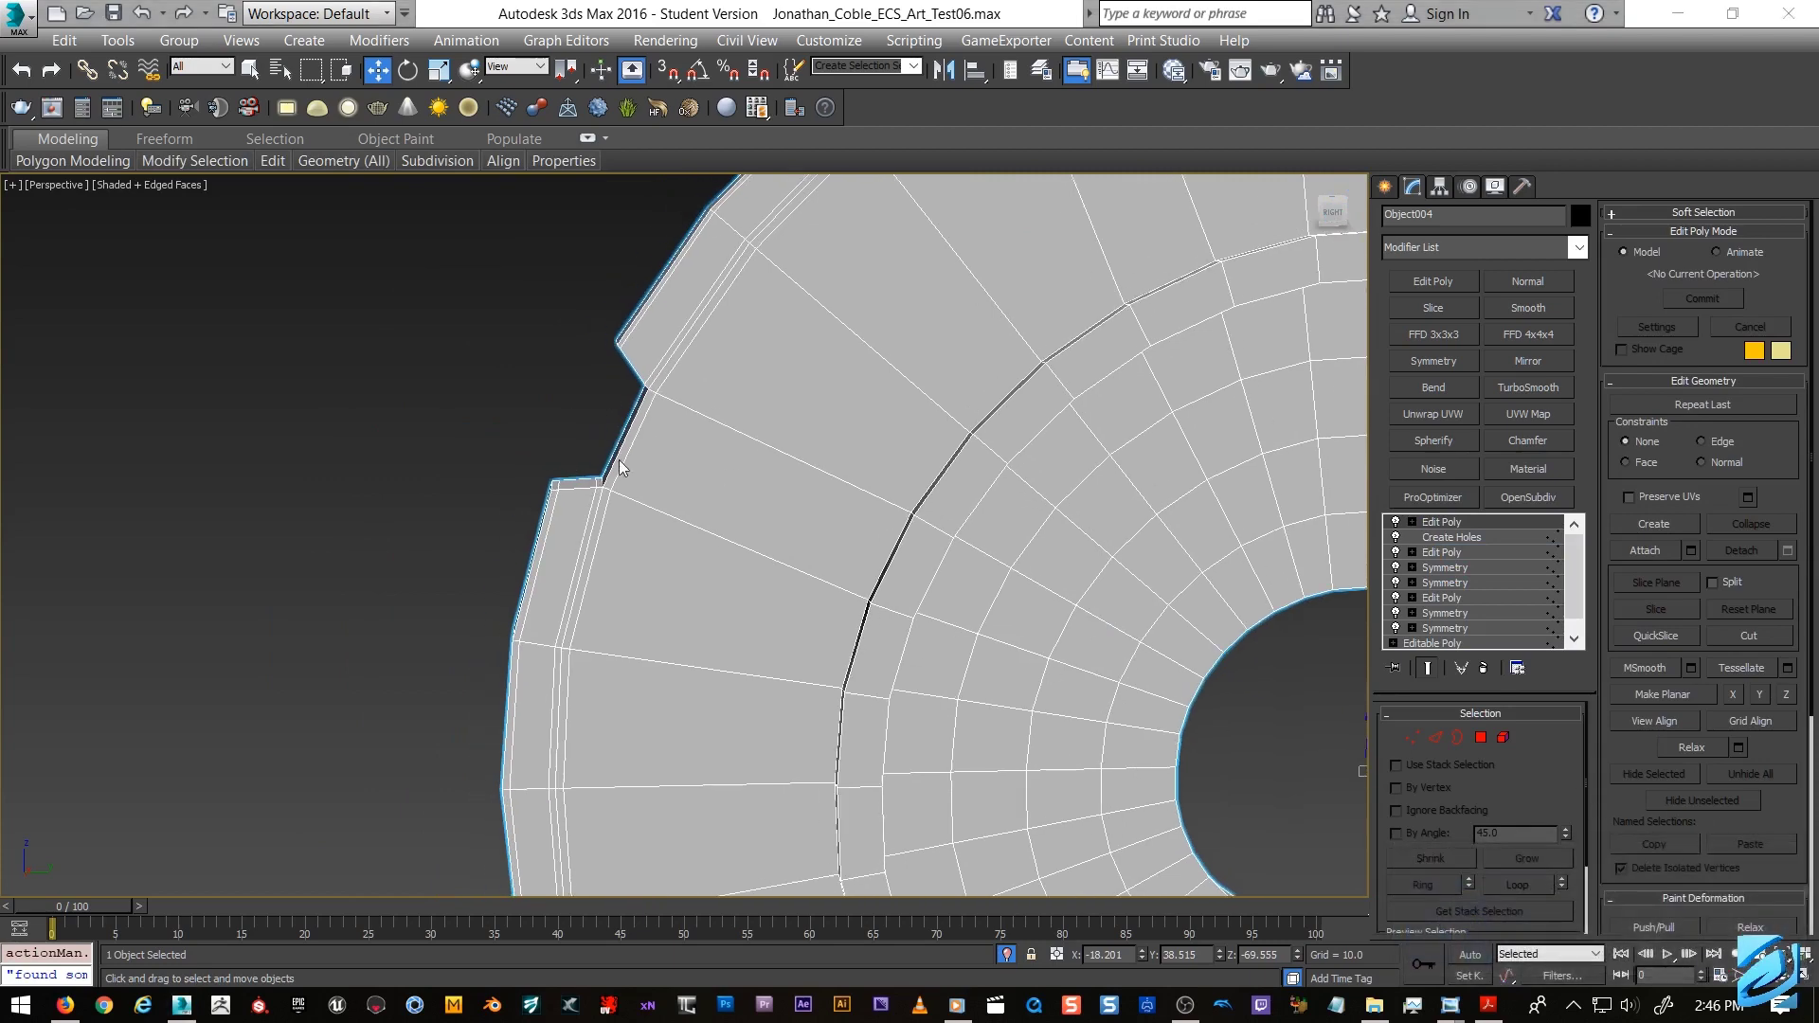
scroll(623, 500, "up", 2)
scroll(547, 485, "up", 2)
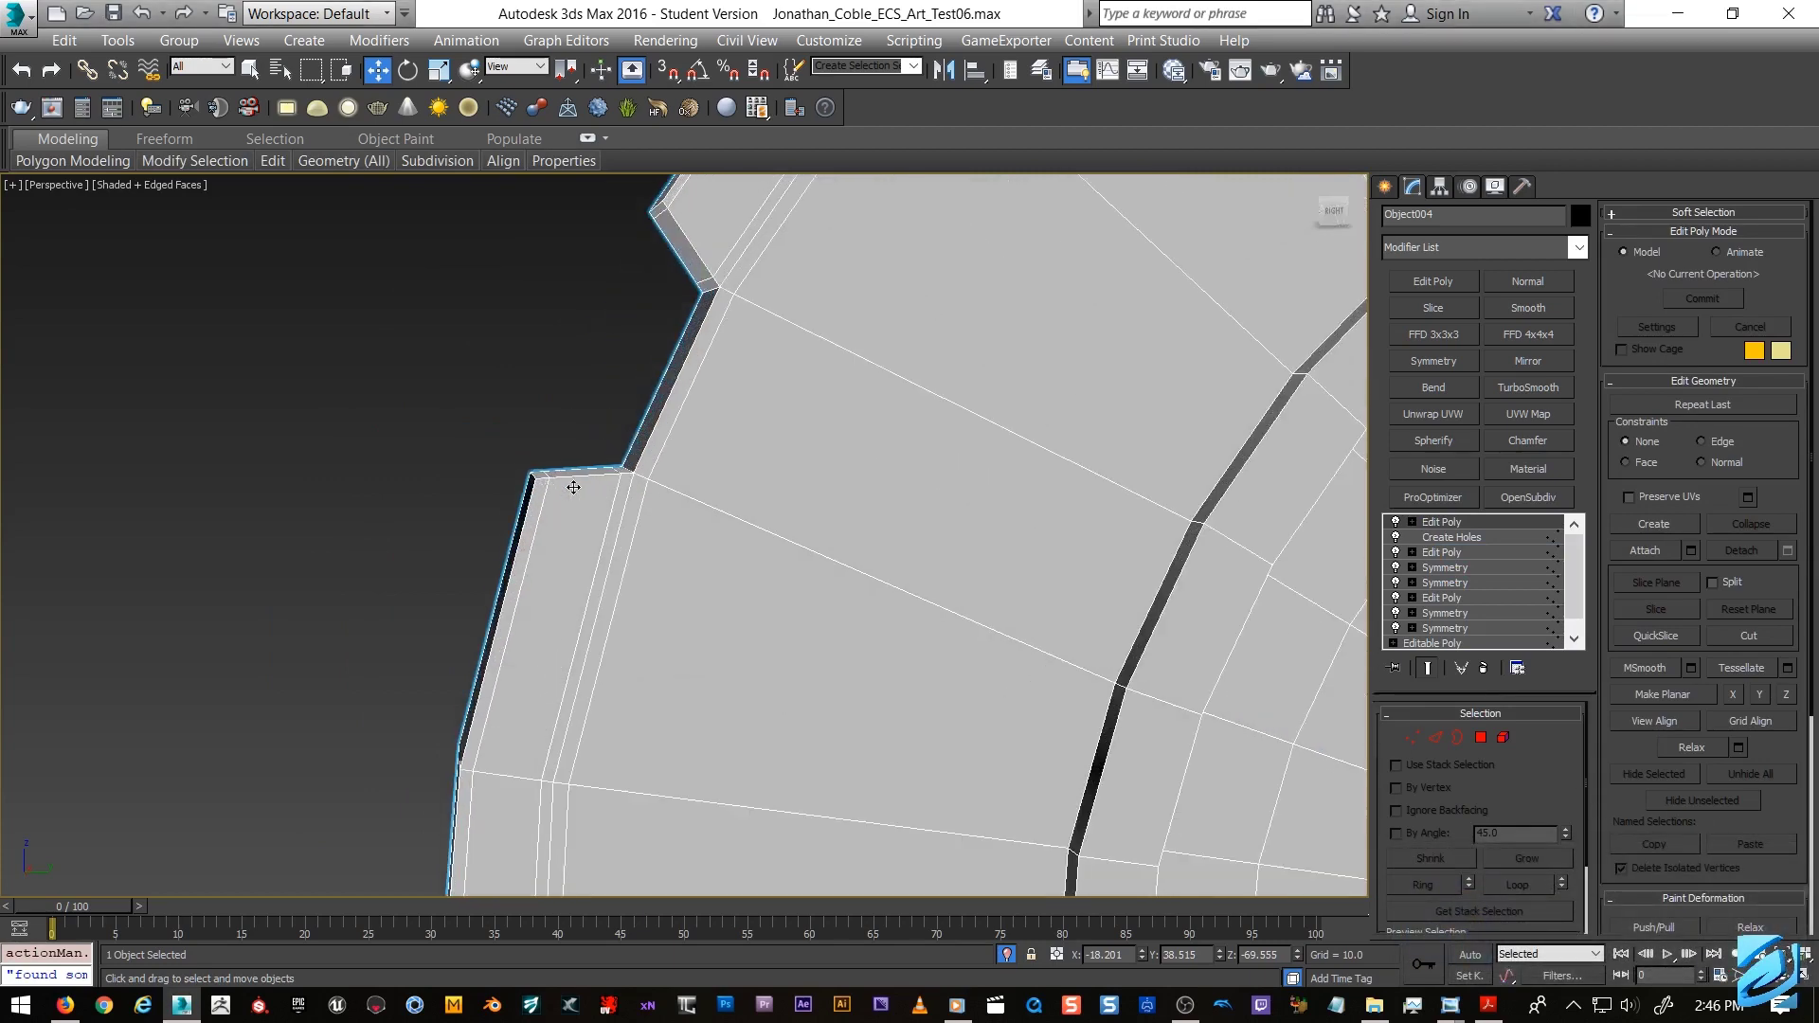
key("q")
scroll(606, 483, "up", 1)
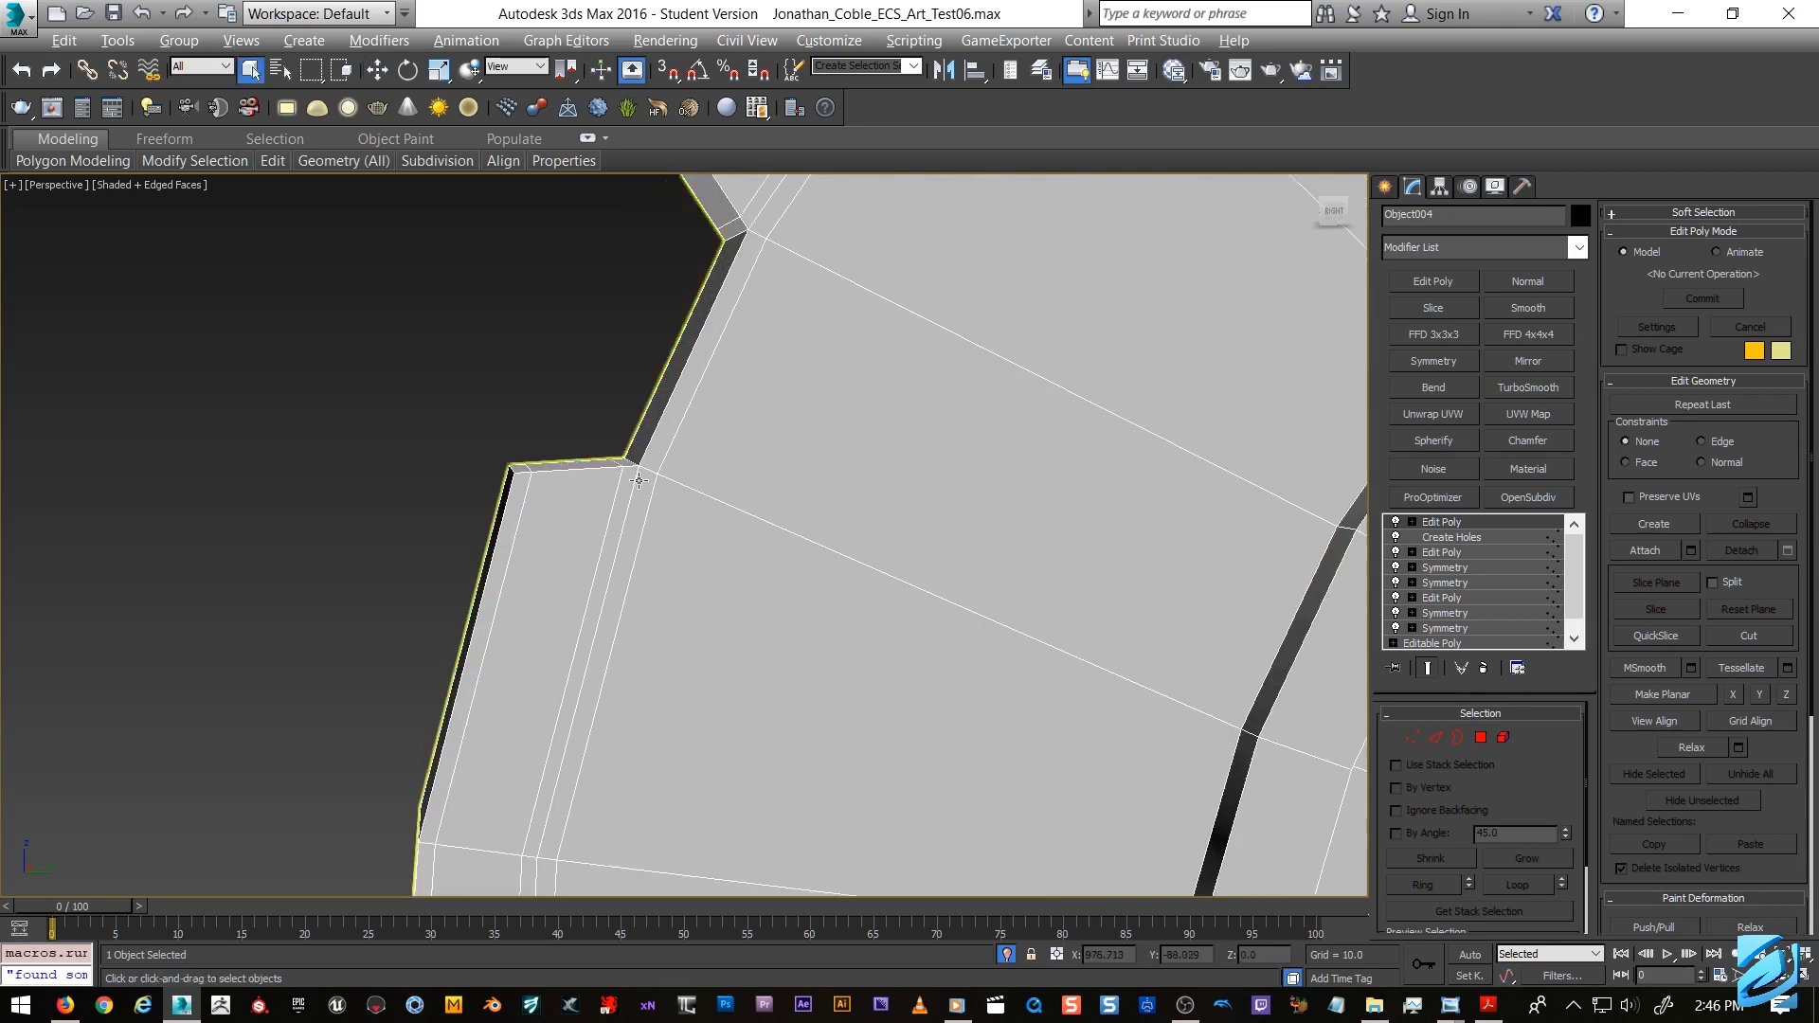
key("alt+1")
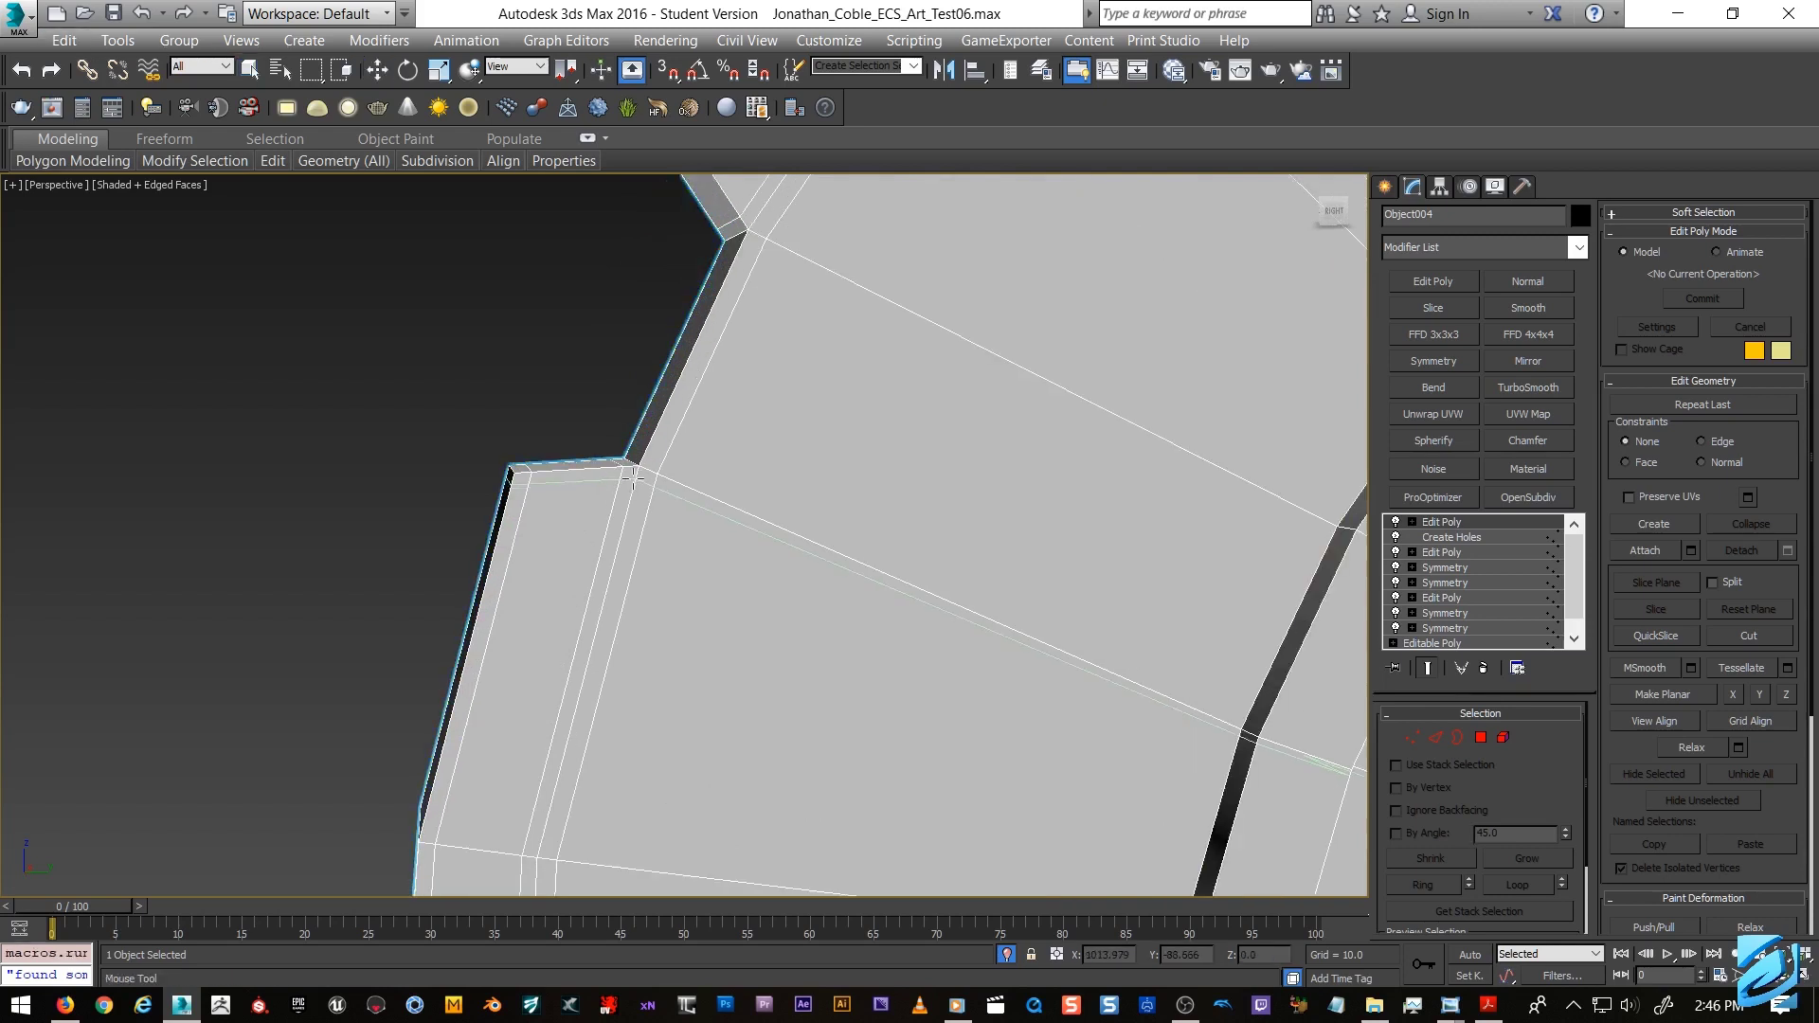
left_click(635, 474)
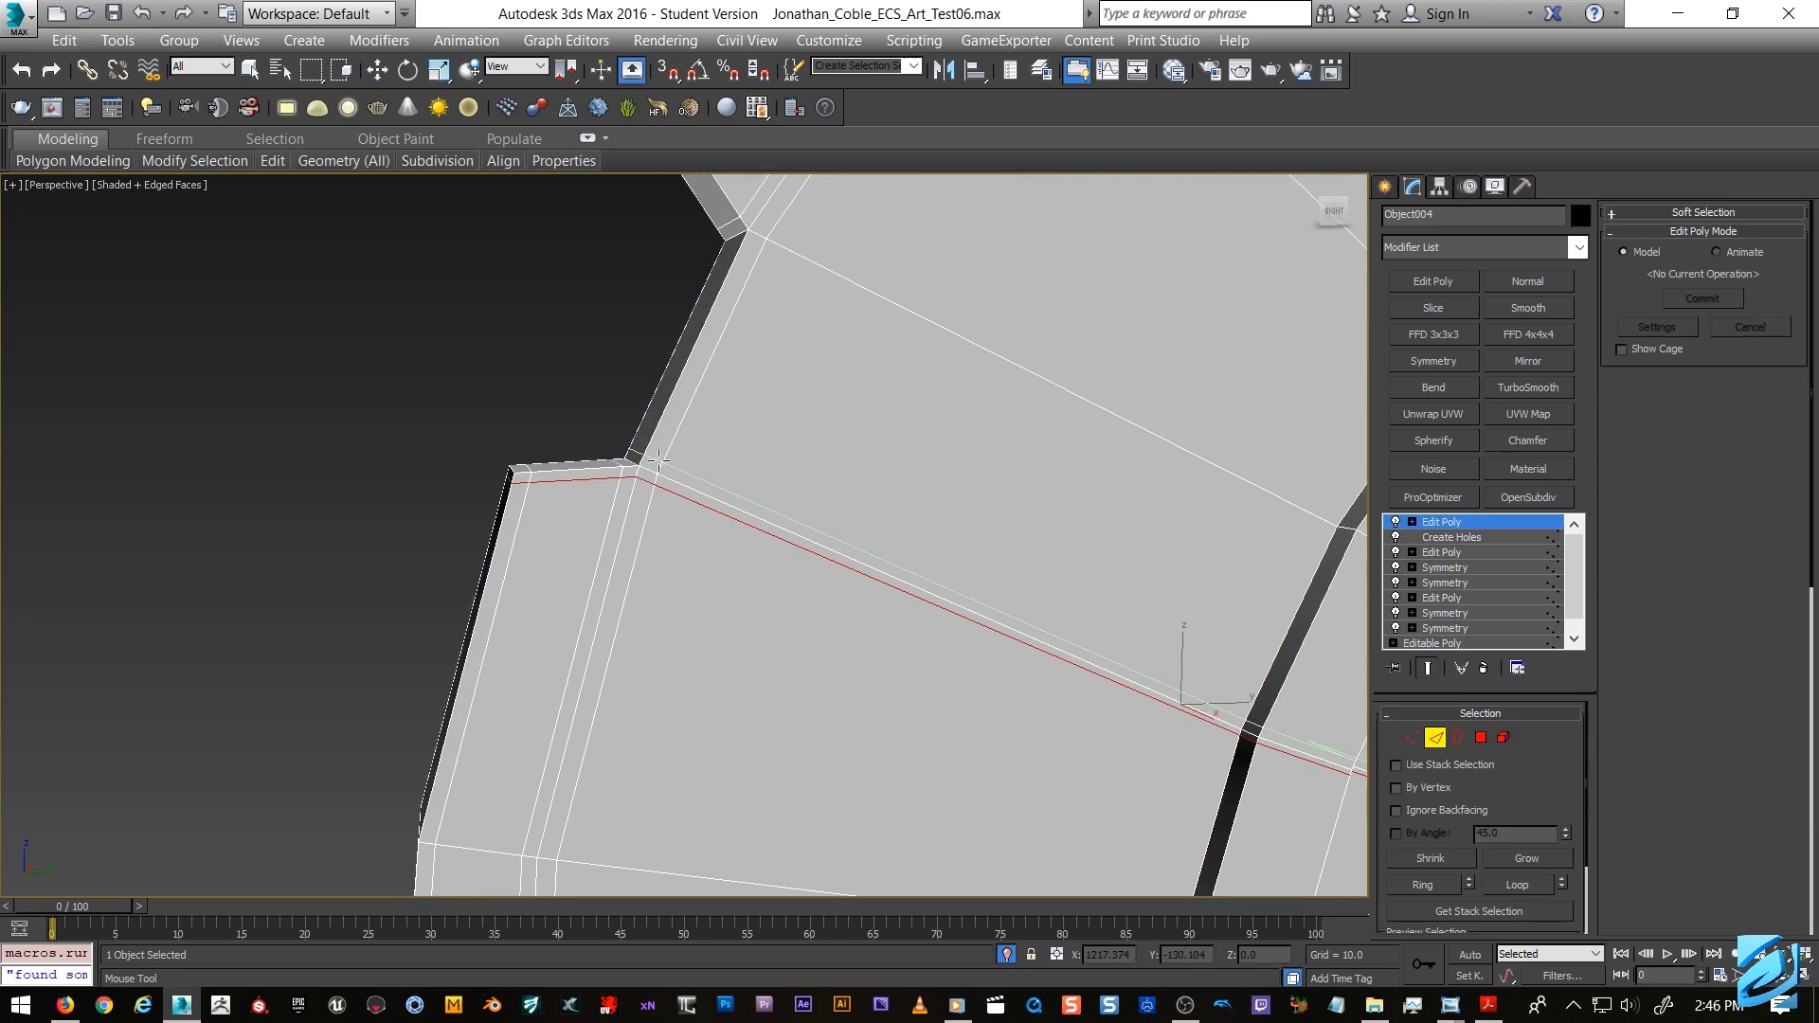
Insert support loops on both sides of the radial edge at the same notch's upper inner corner and exit edge editing.
middle_click_drag(698, 418, 682, 451)
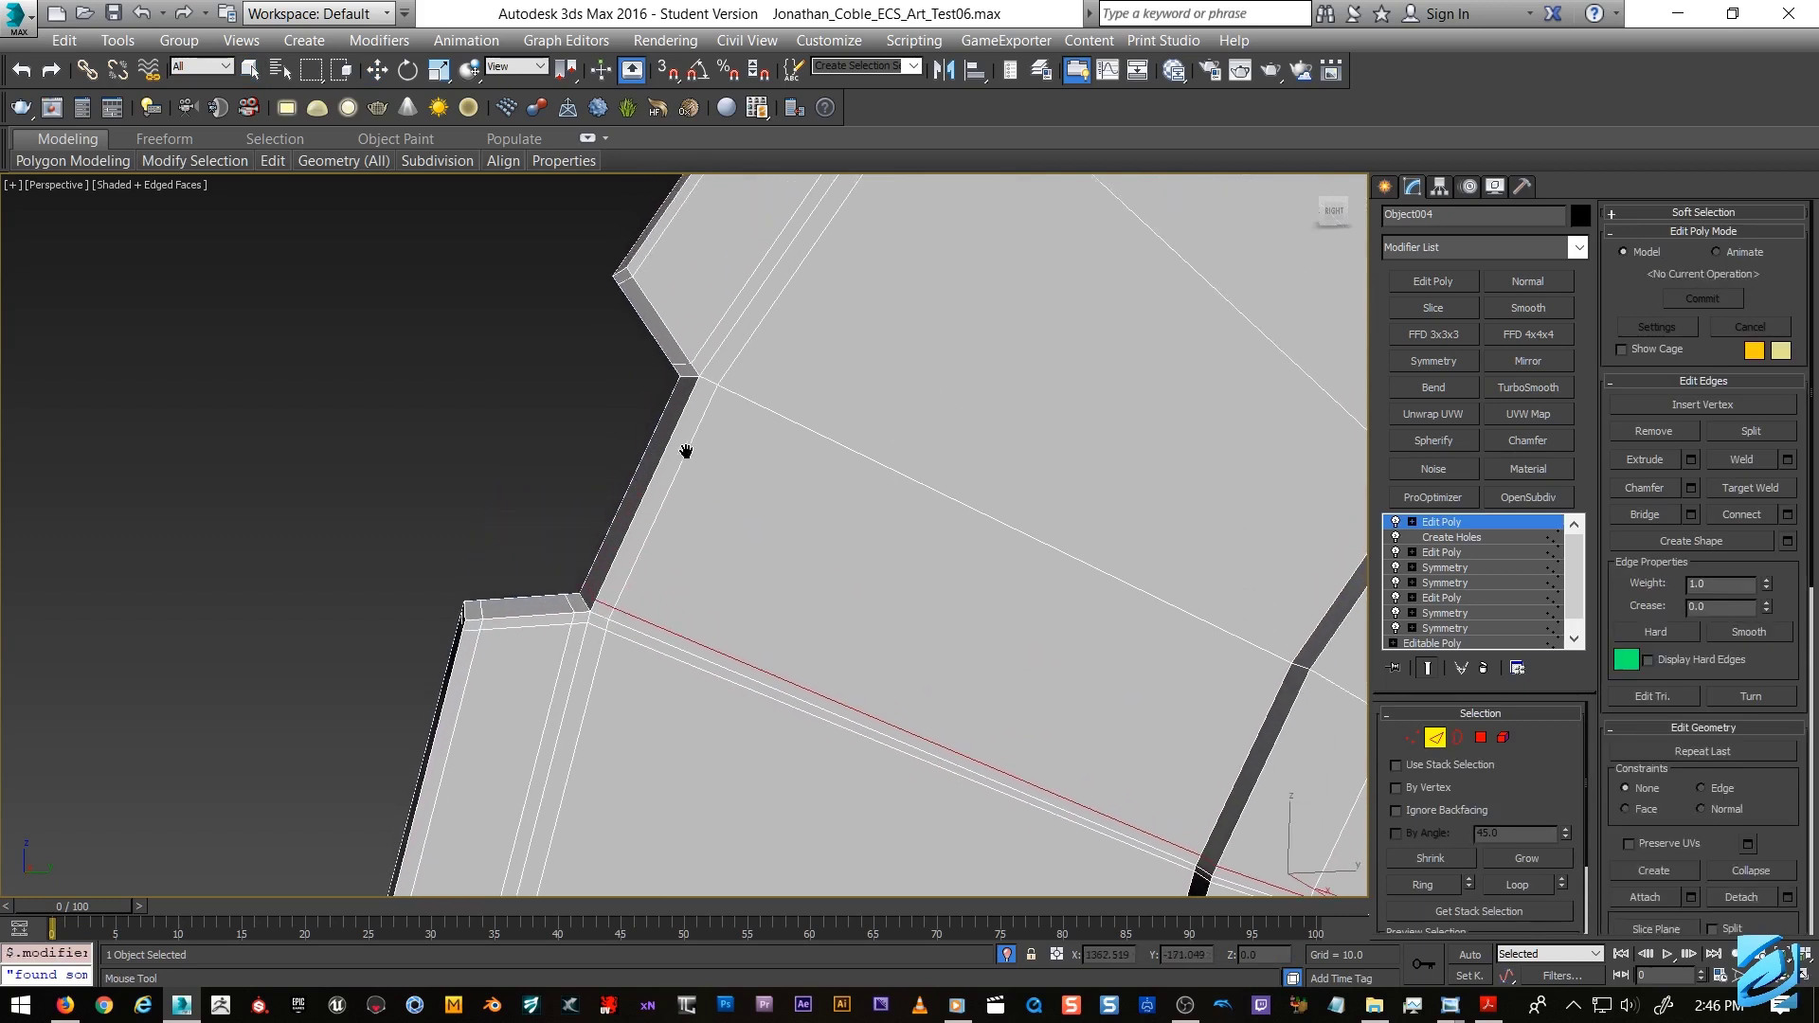
left_click(699, 396)
left_click(728, 370)
scroll(748, 389, "down", 3)
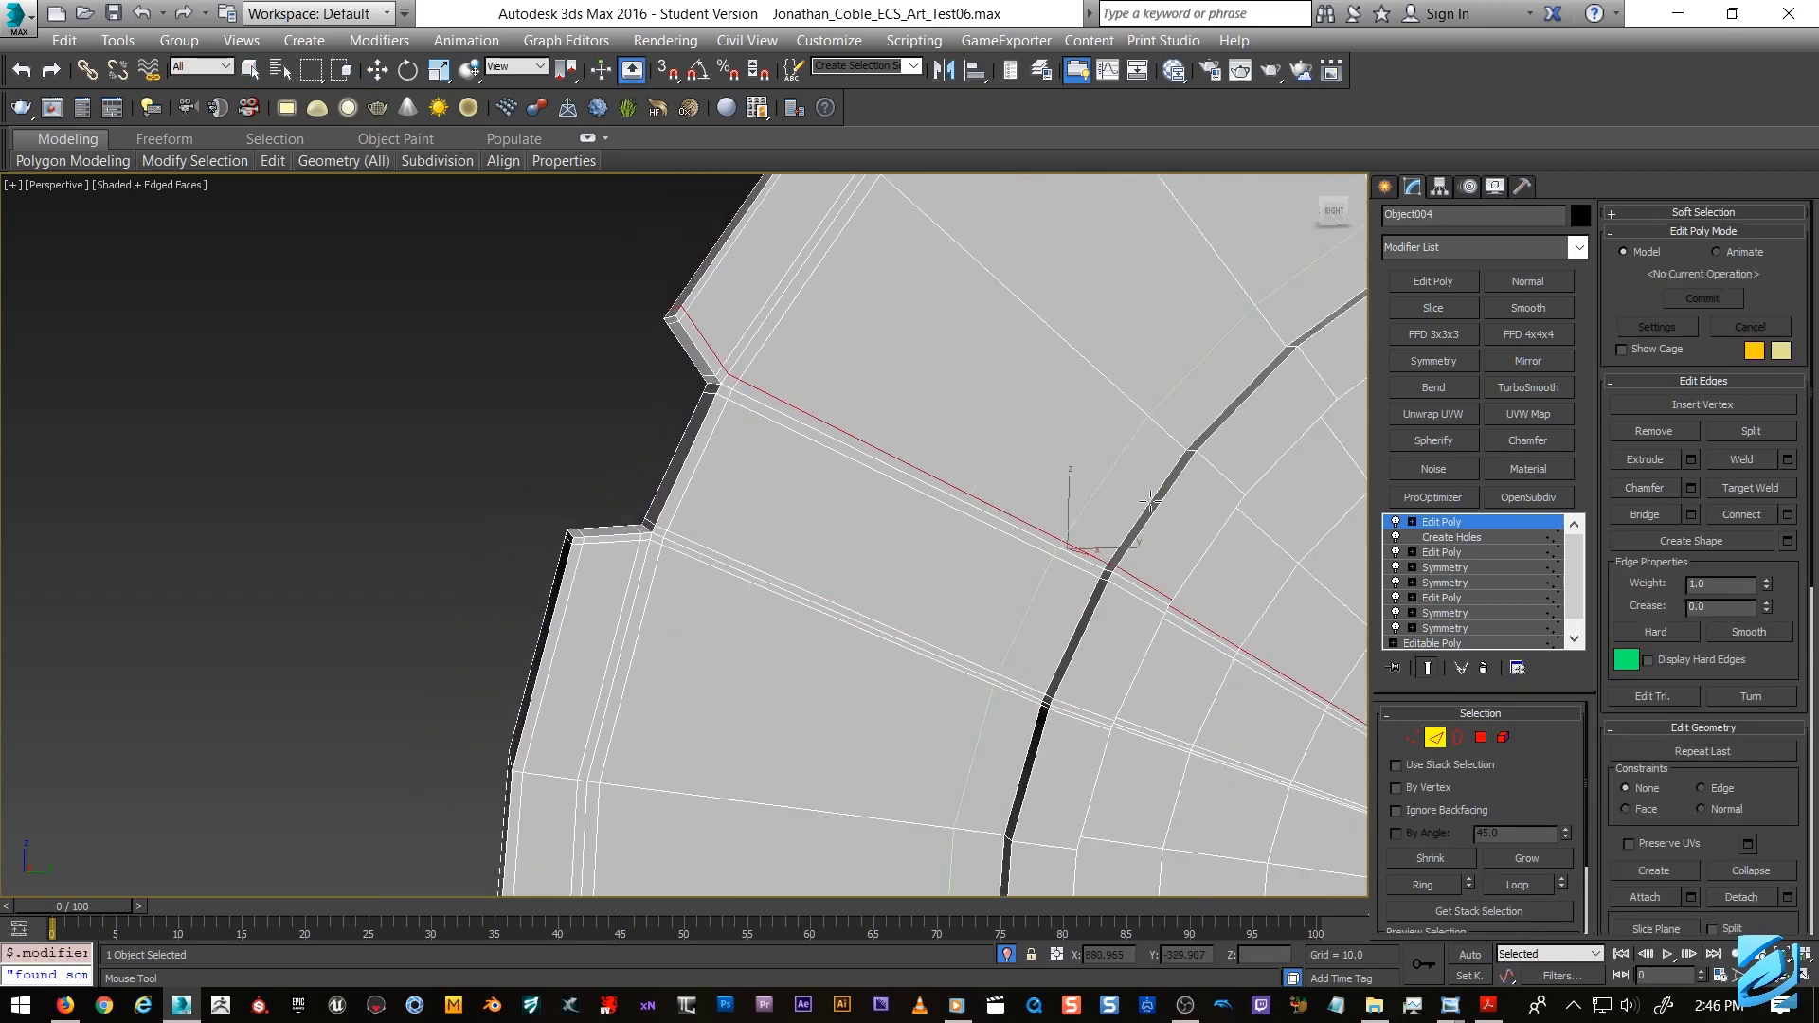
left_click(1510, 526)
middle_click_drag(1113, 658, 630, 552)
scroll(587, 540, "down", 3)
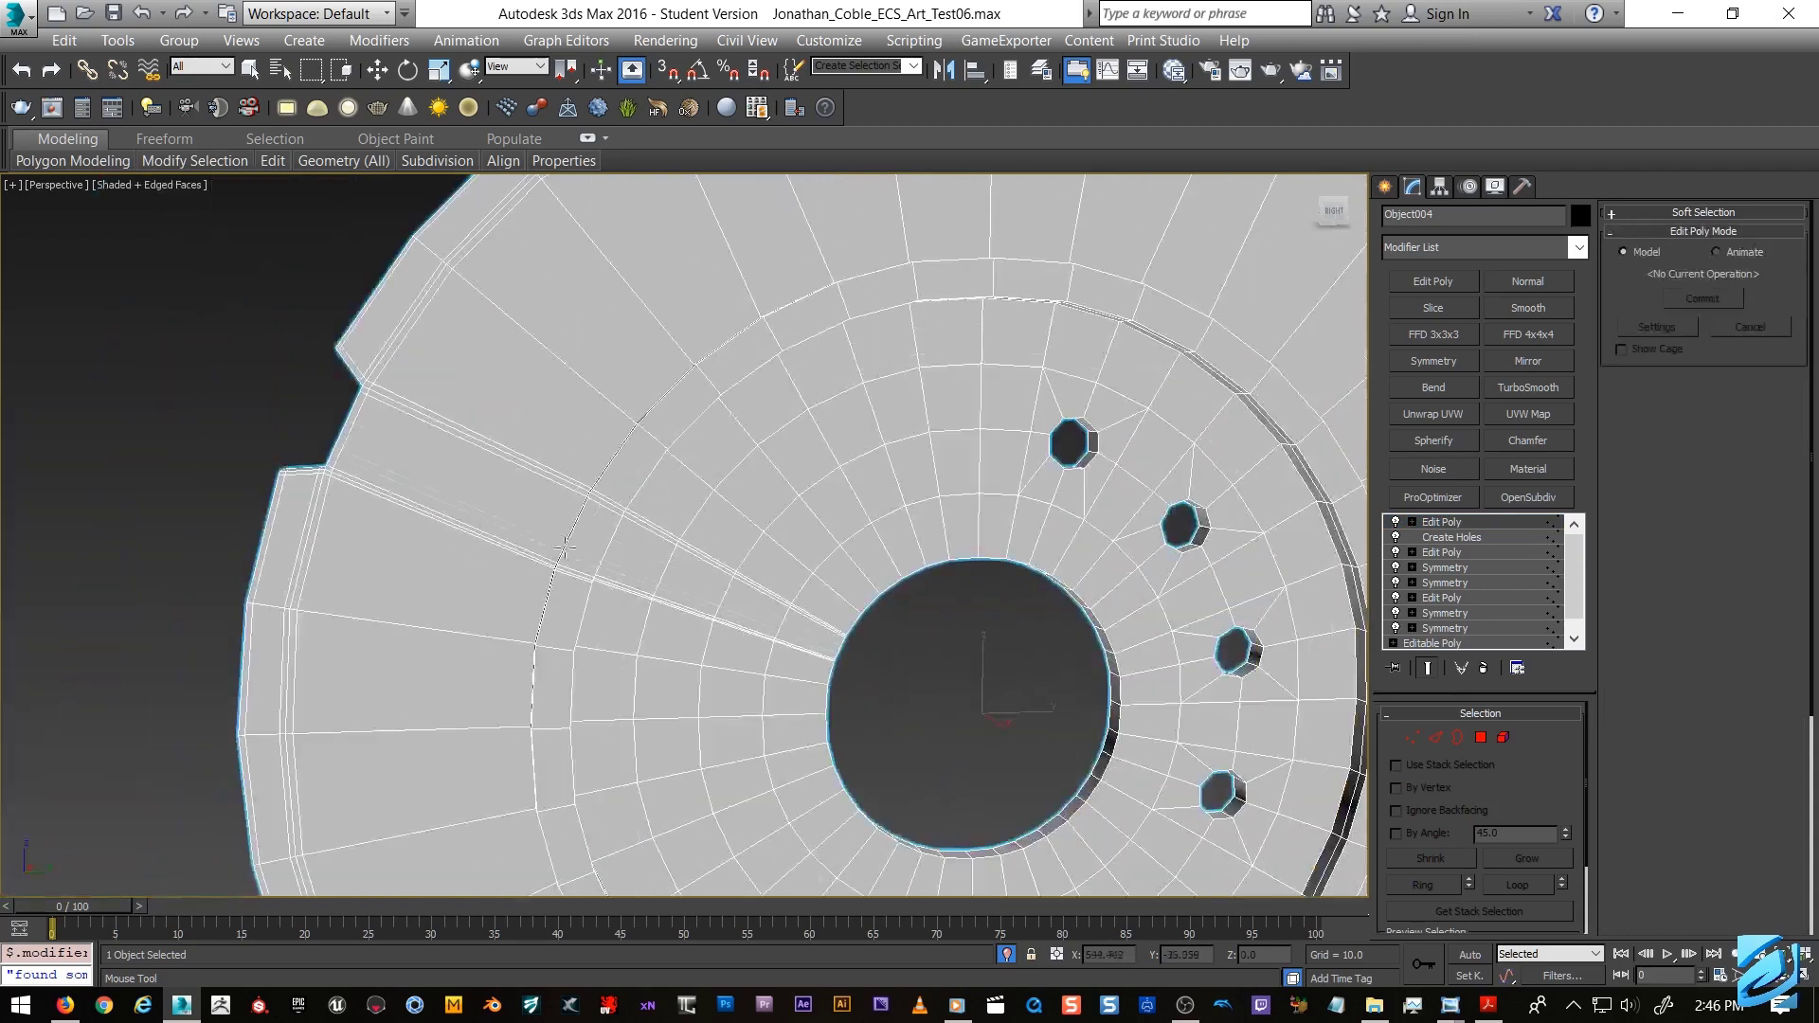
scroll(558, 525, "up", 2)
key("w")
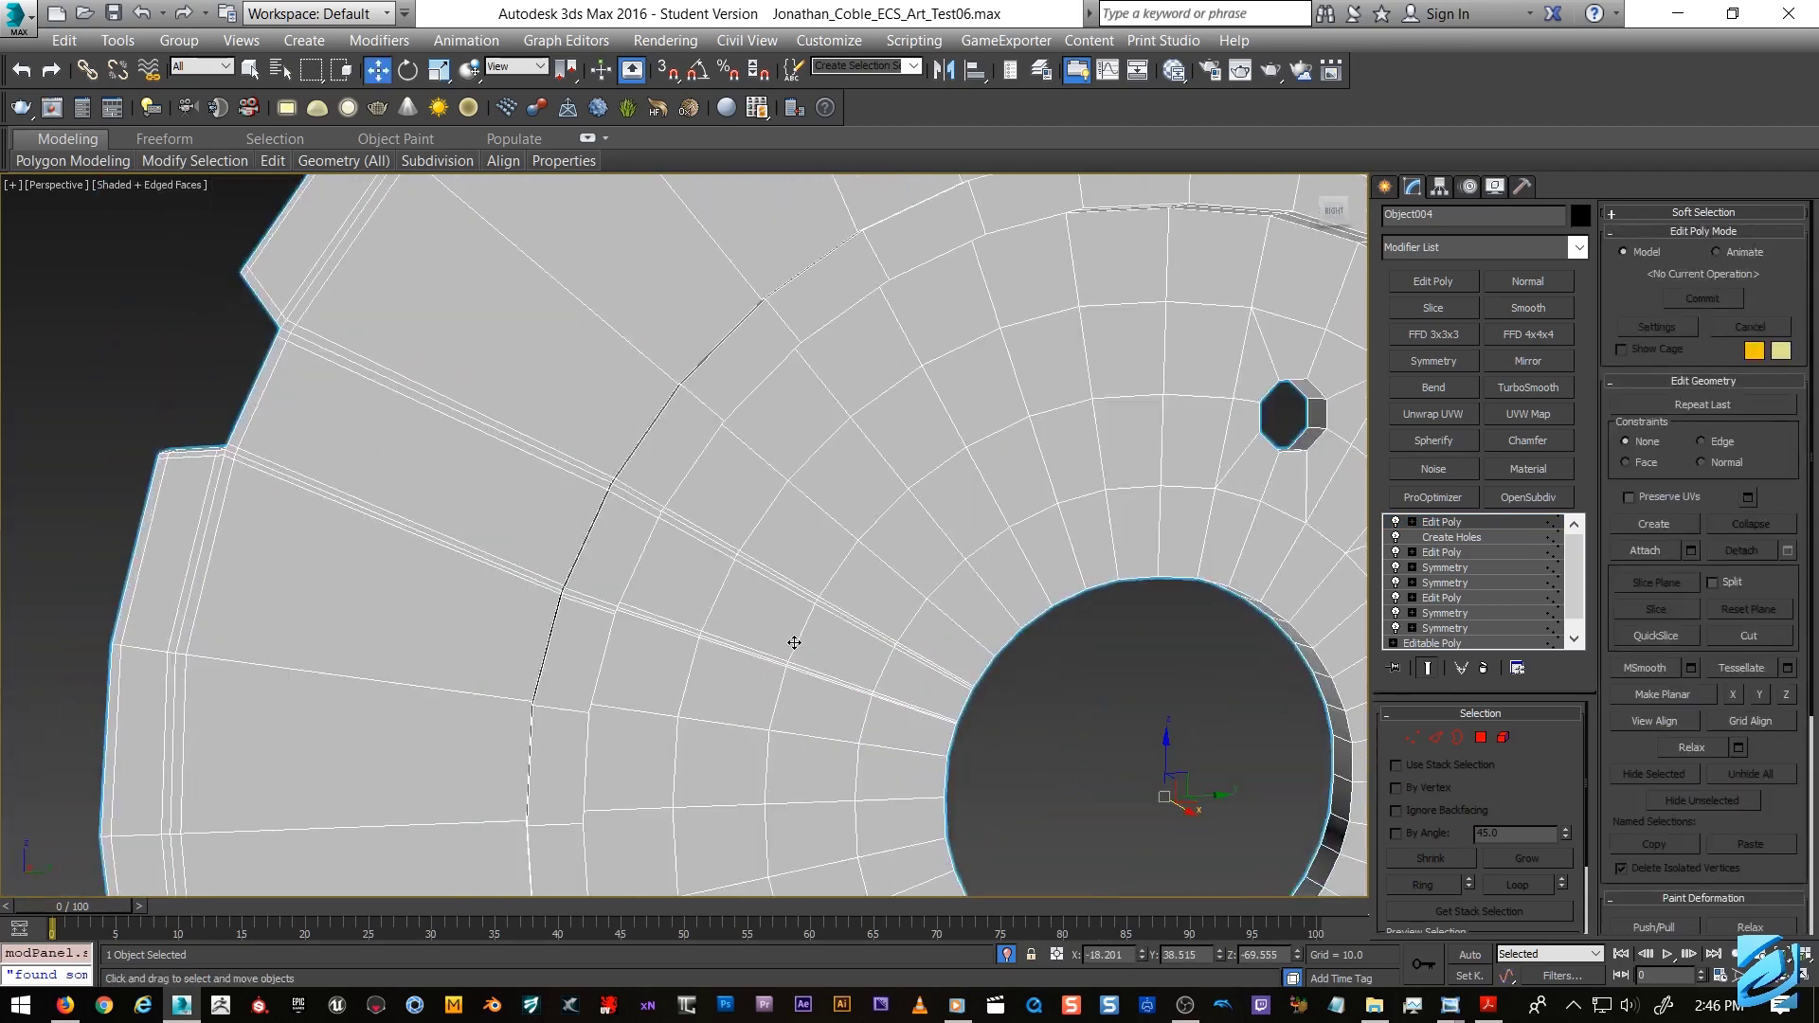
Apply TurboSmooth to the disc and view the notch and inner groove shaded without edged faces.
middle_click_drag(815, 684, 753, 554)
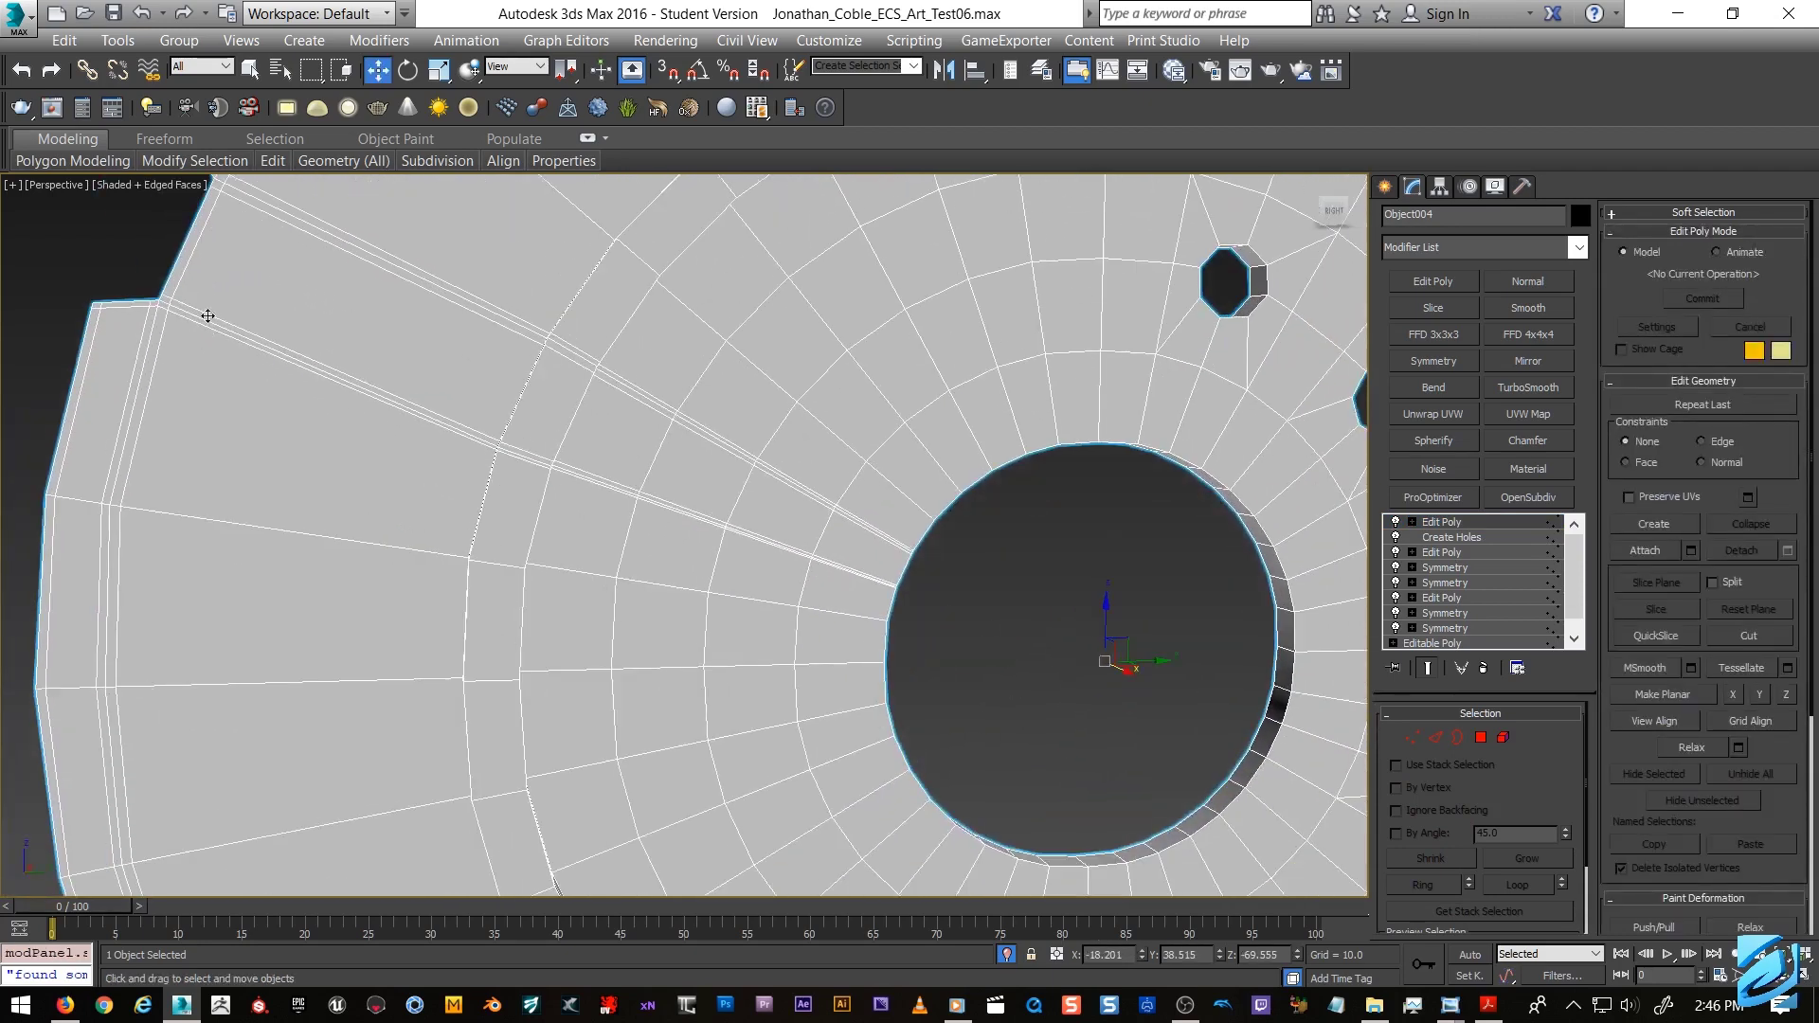
scroll(1040, 623, "down", 5)
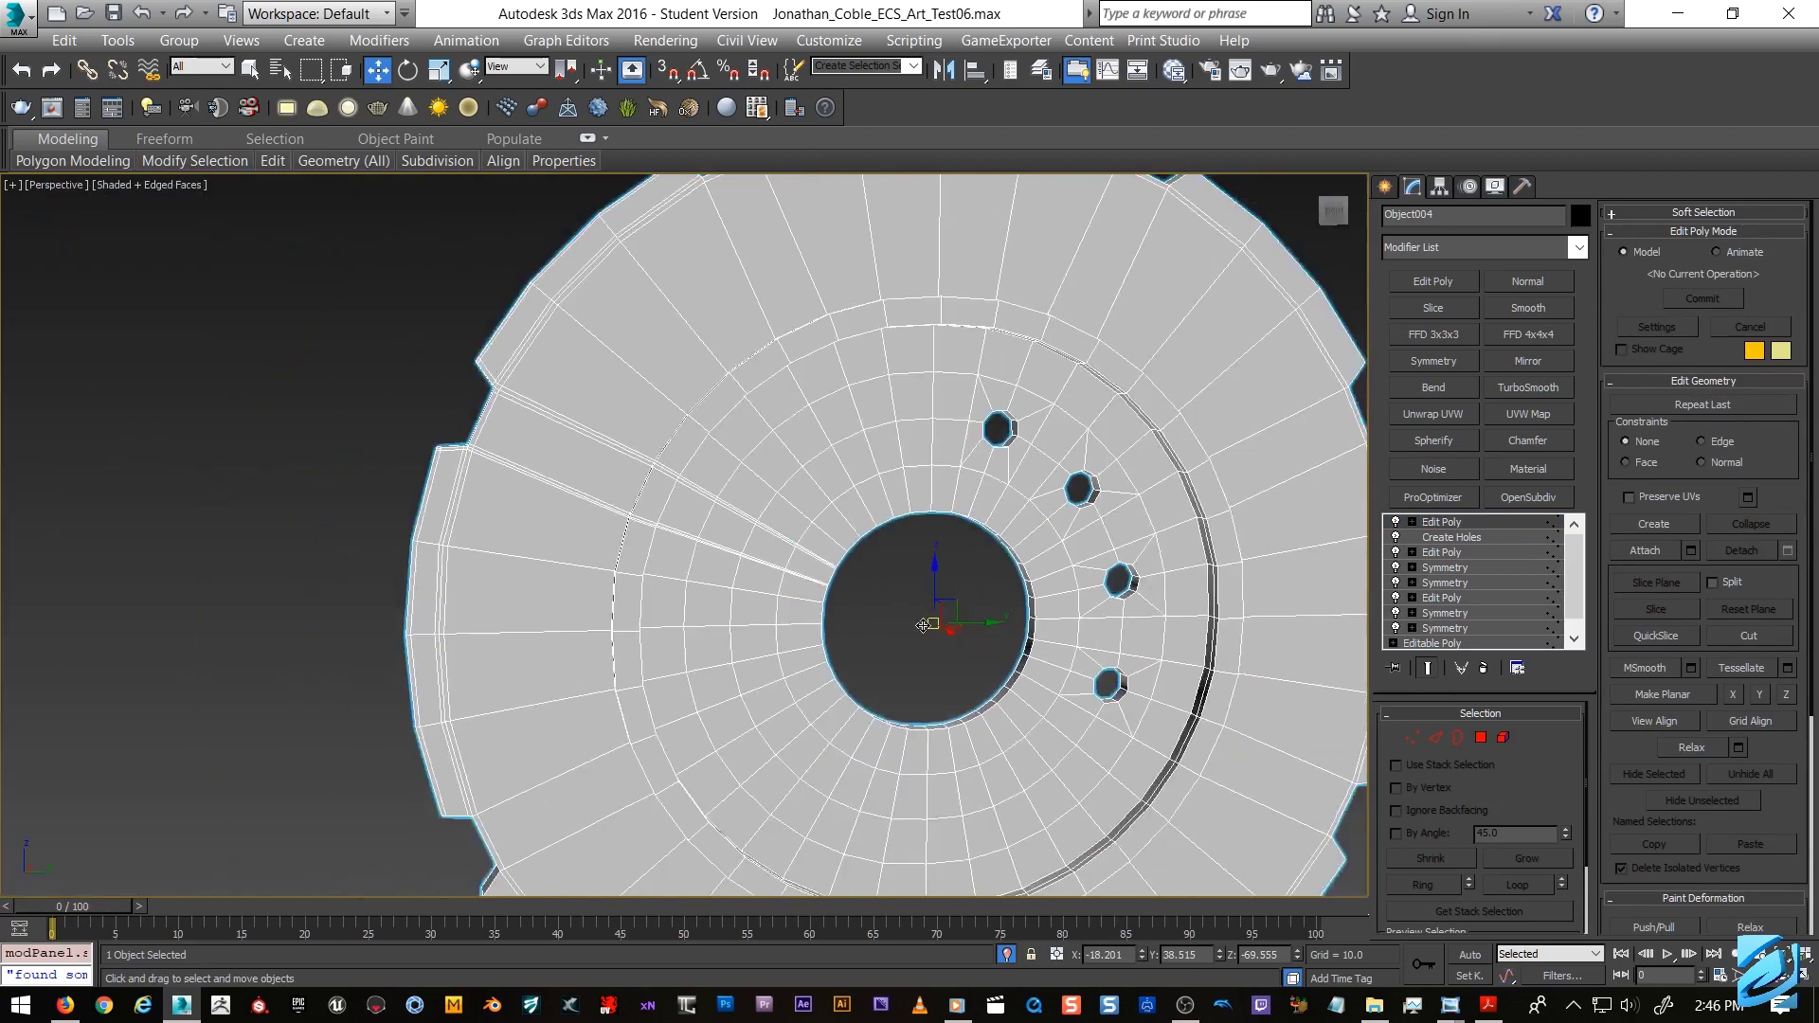
scroll(1040, 623, "up", 3)
left_click(1551, 396)
middle_click_drag(1218, 583, 1110, 570)
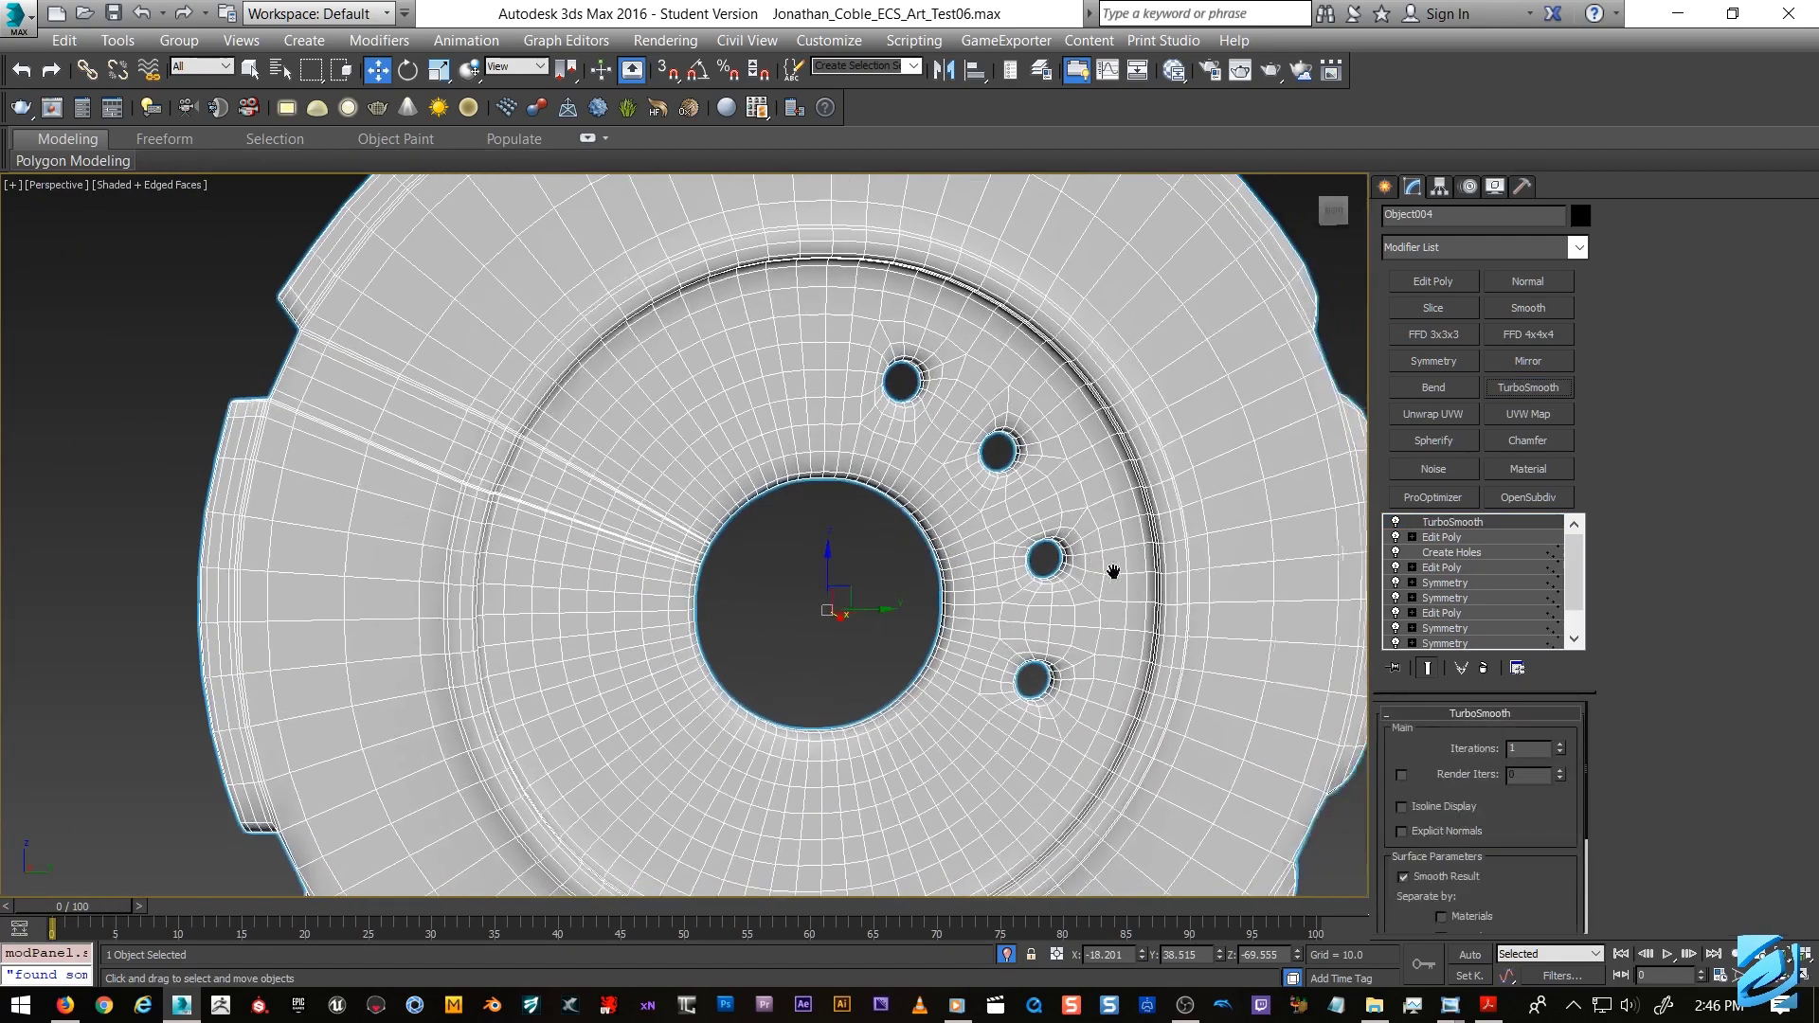
key("F4")
mouse_move(798, 564)
middle_mouse_down("alt")
mouse_move(874, 541)
mouse_move(775, 554)
mouse_move(774, 572)
middle_mouse_up("alt")
scroll(552, 424, "up", 5)
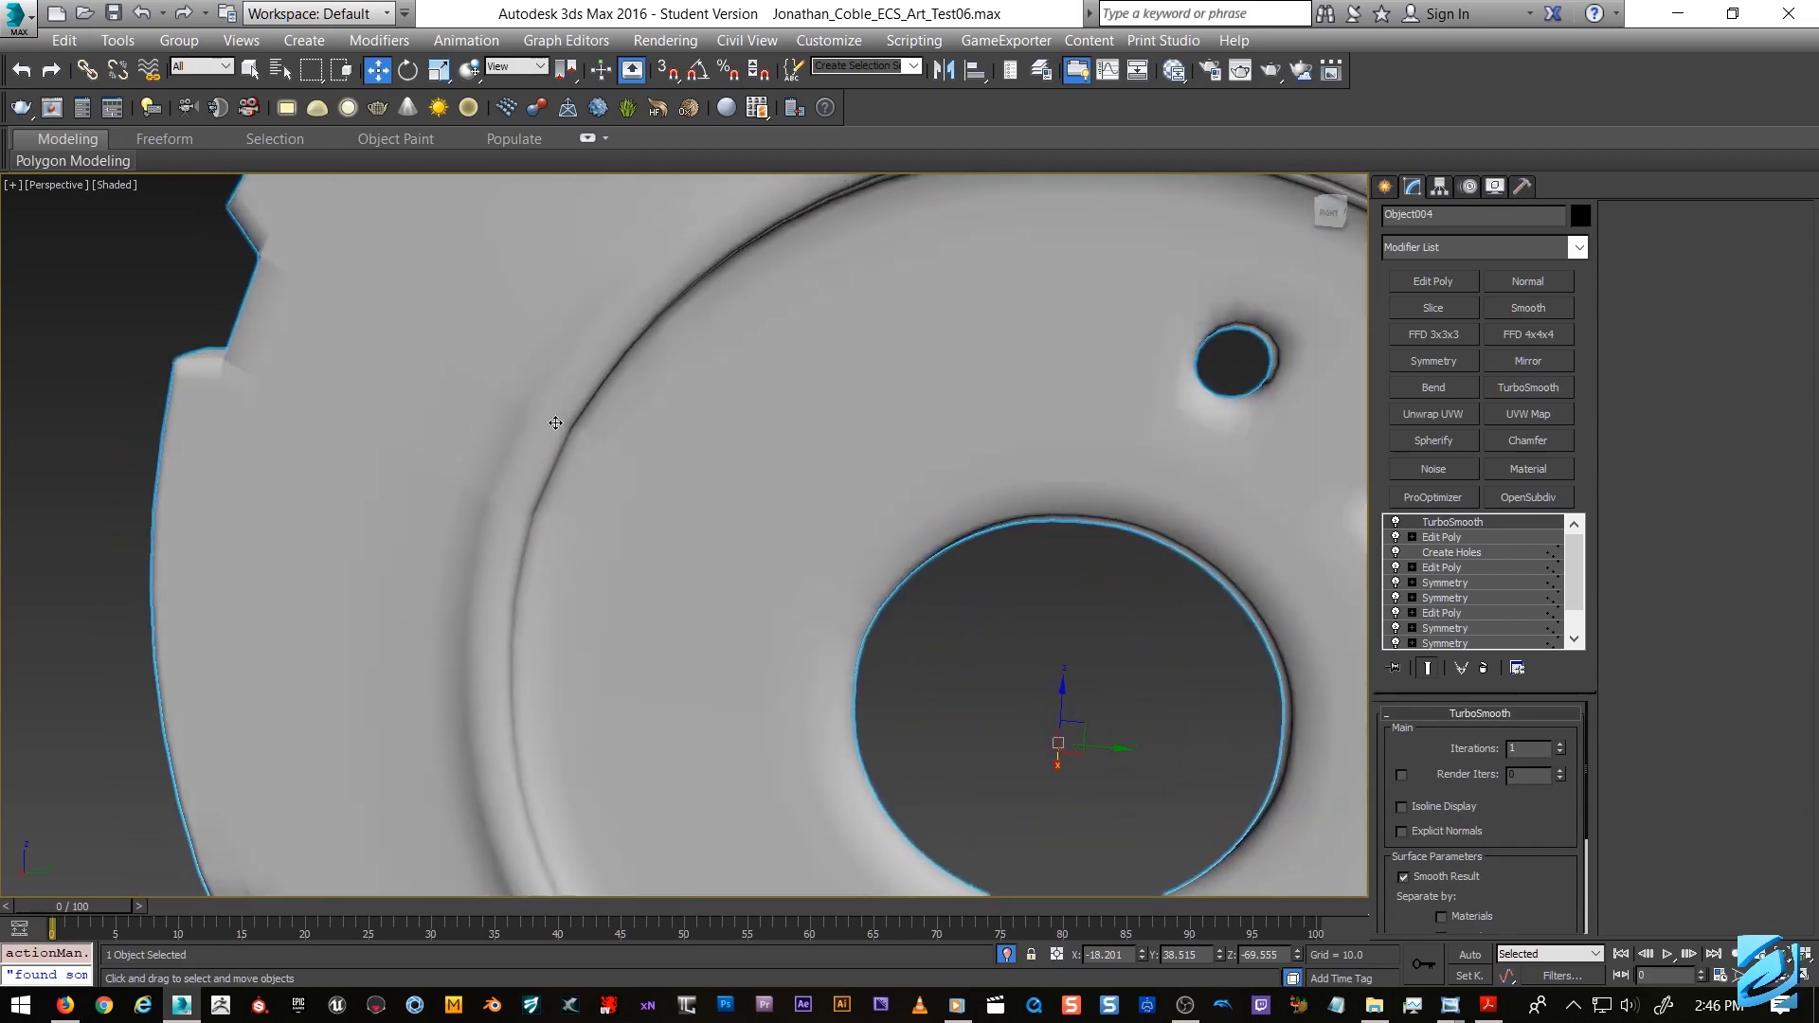
Raise the TurboSmooth iterations by one level and deselect the disc to view it shaded without edged faces.
key("F4")
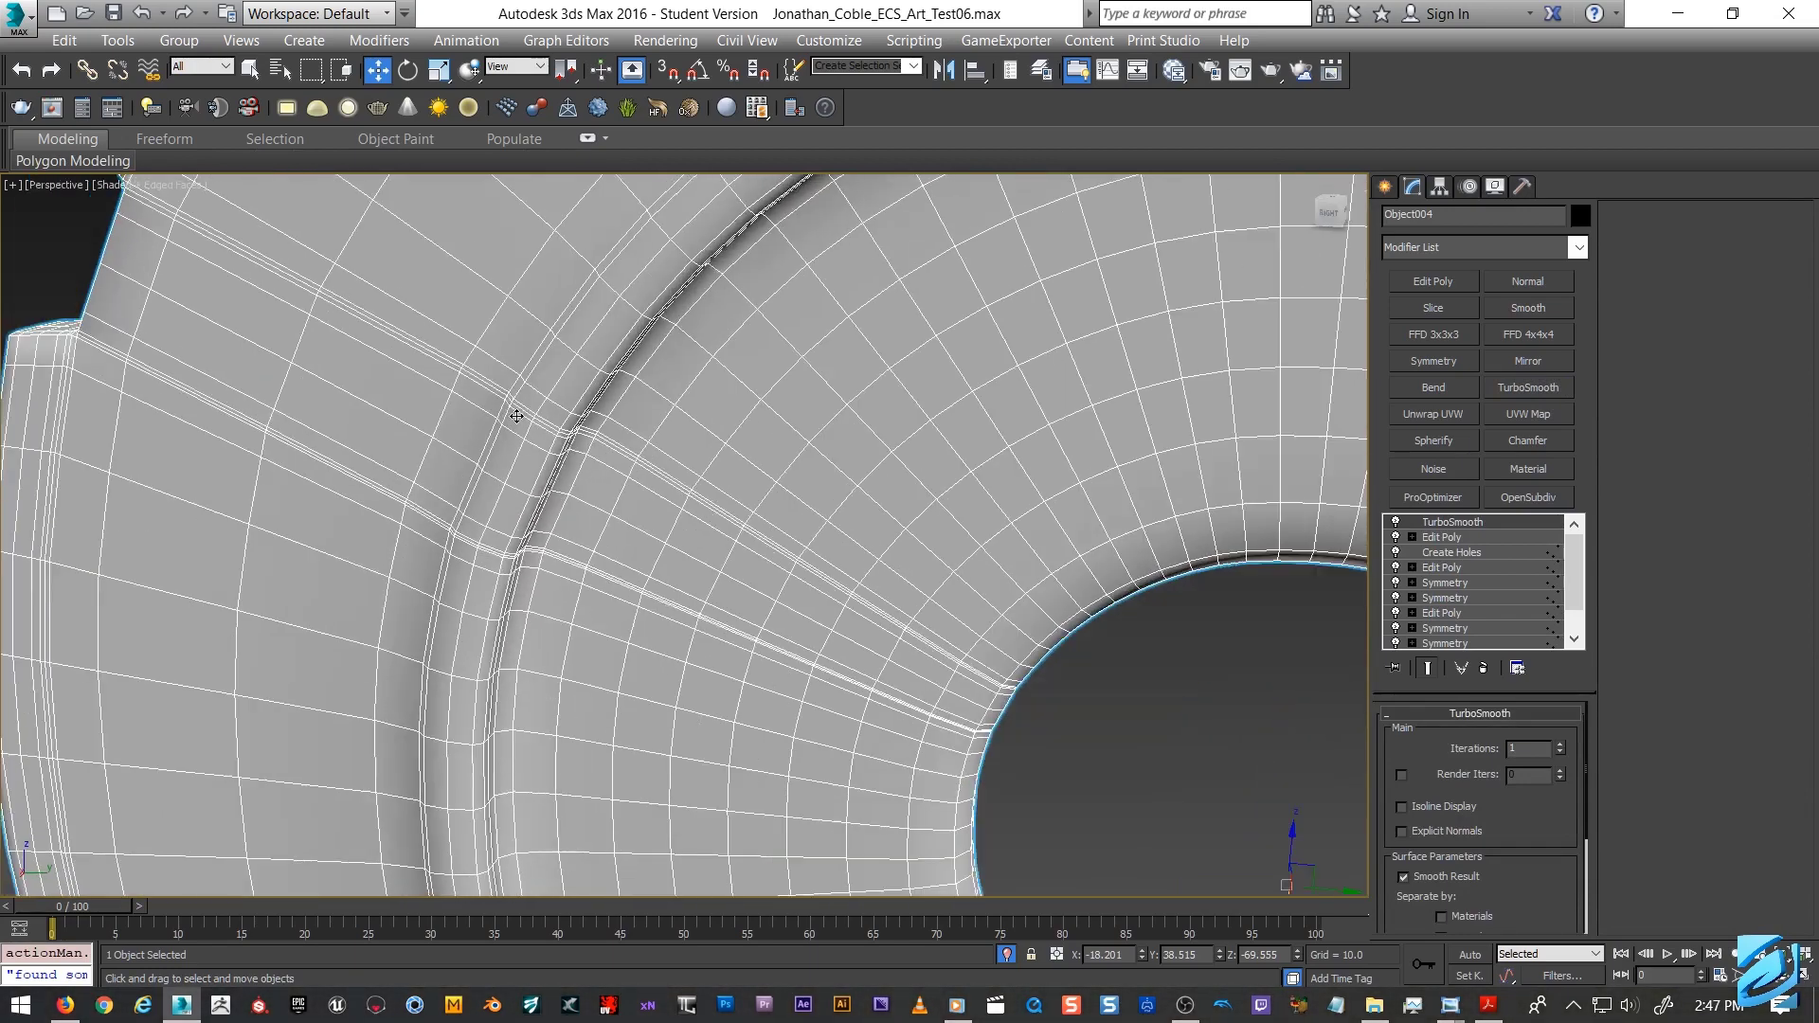
left_click(1561, 744)
left_click(1254, 759)
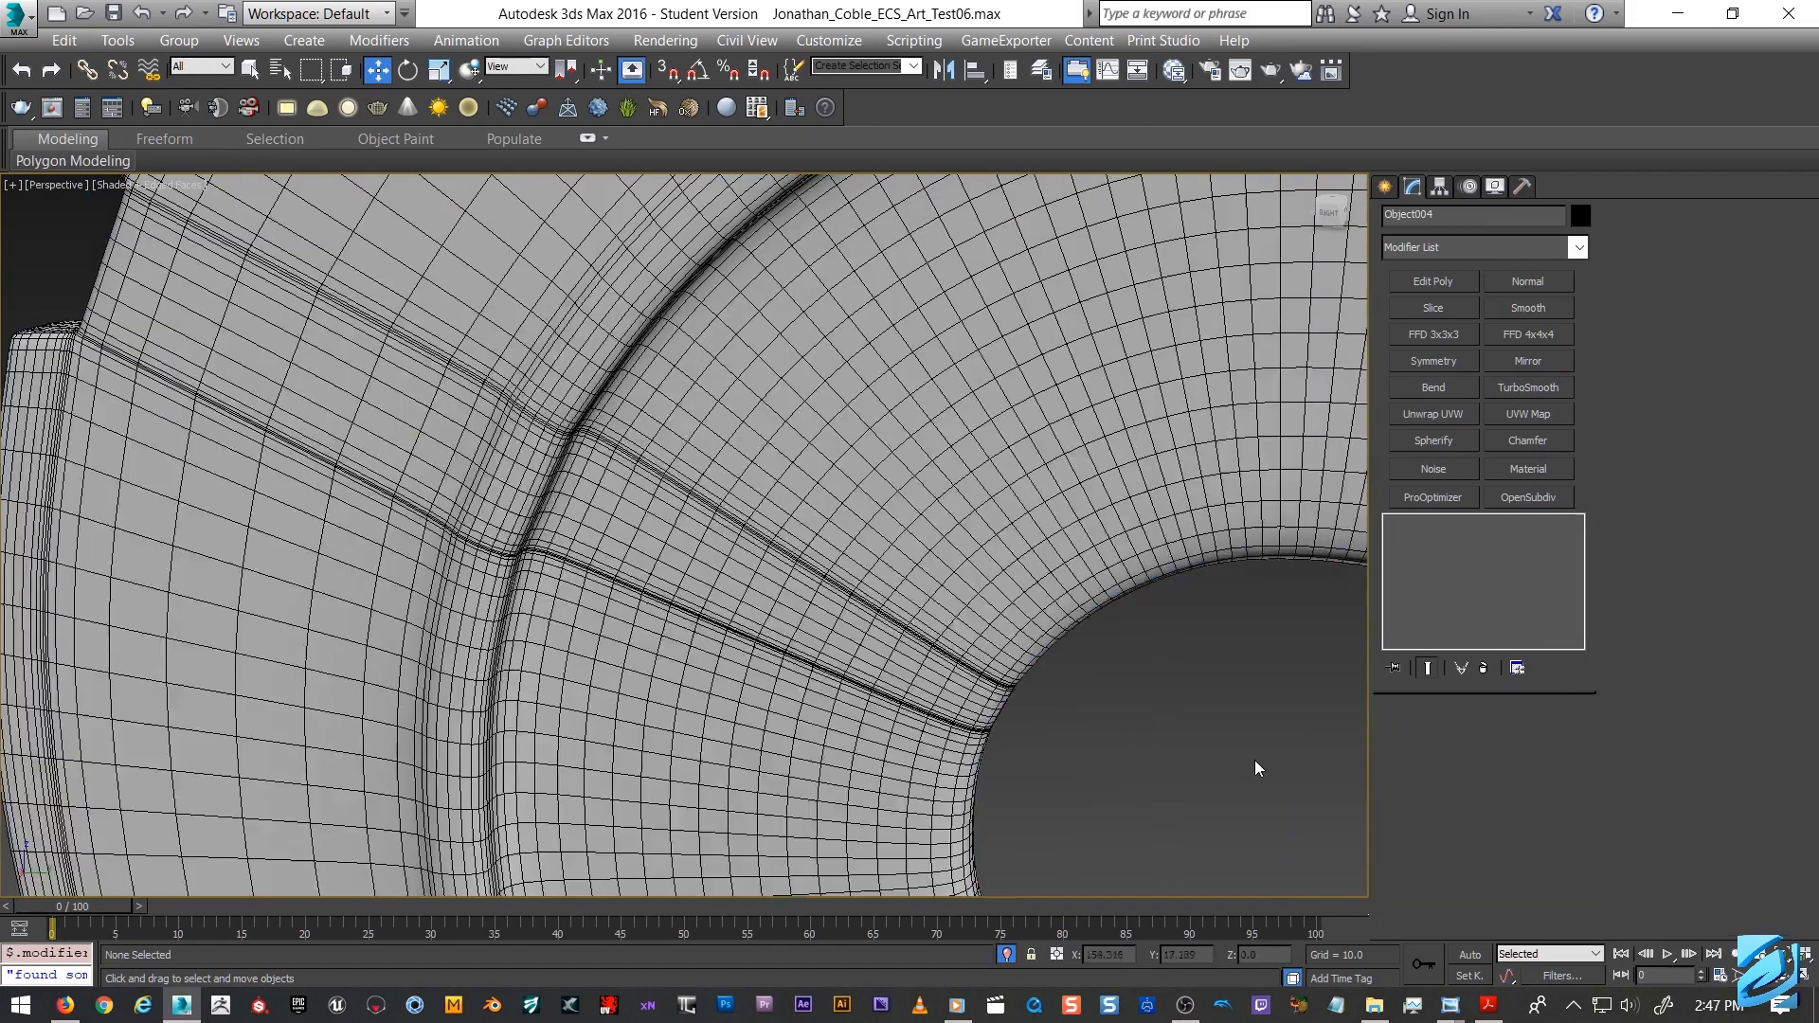
key("F4")
Examine the smoothed disc's shading and roundness around the inner groove and central hole from different distances.
scroll(1055, 678, "down", 2)
middle_click_drag(1055, 678, 445, 589, "alt")
scroll(955, 580, "down", 2)
scroll(492, 342, "down", 3)
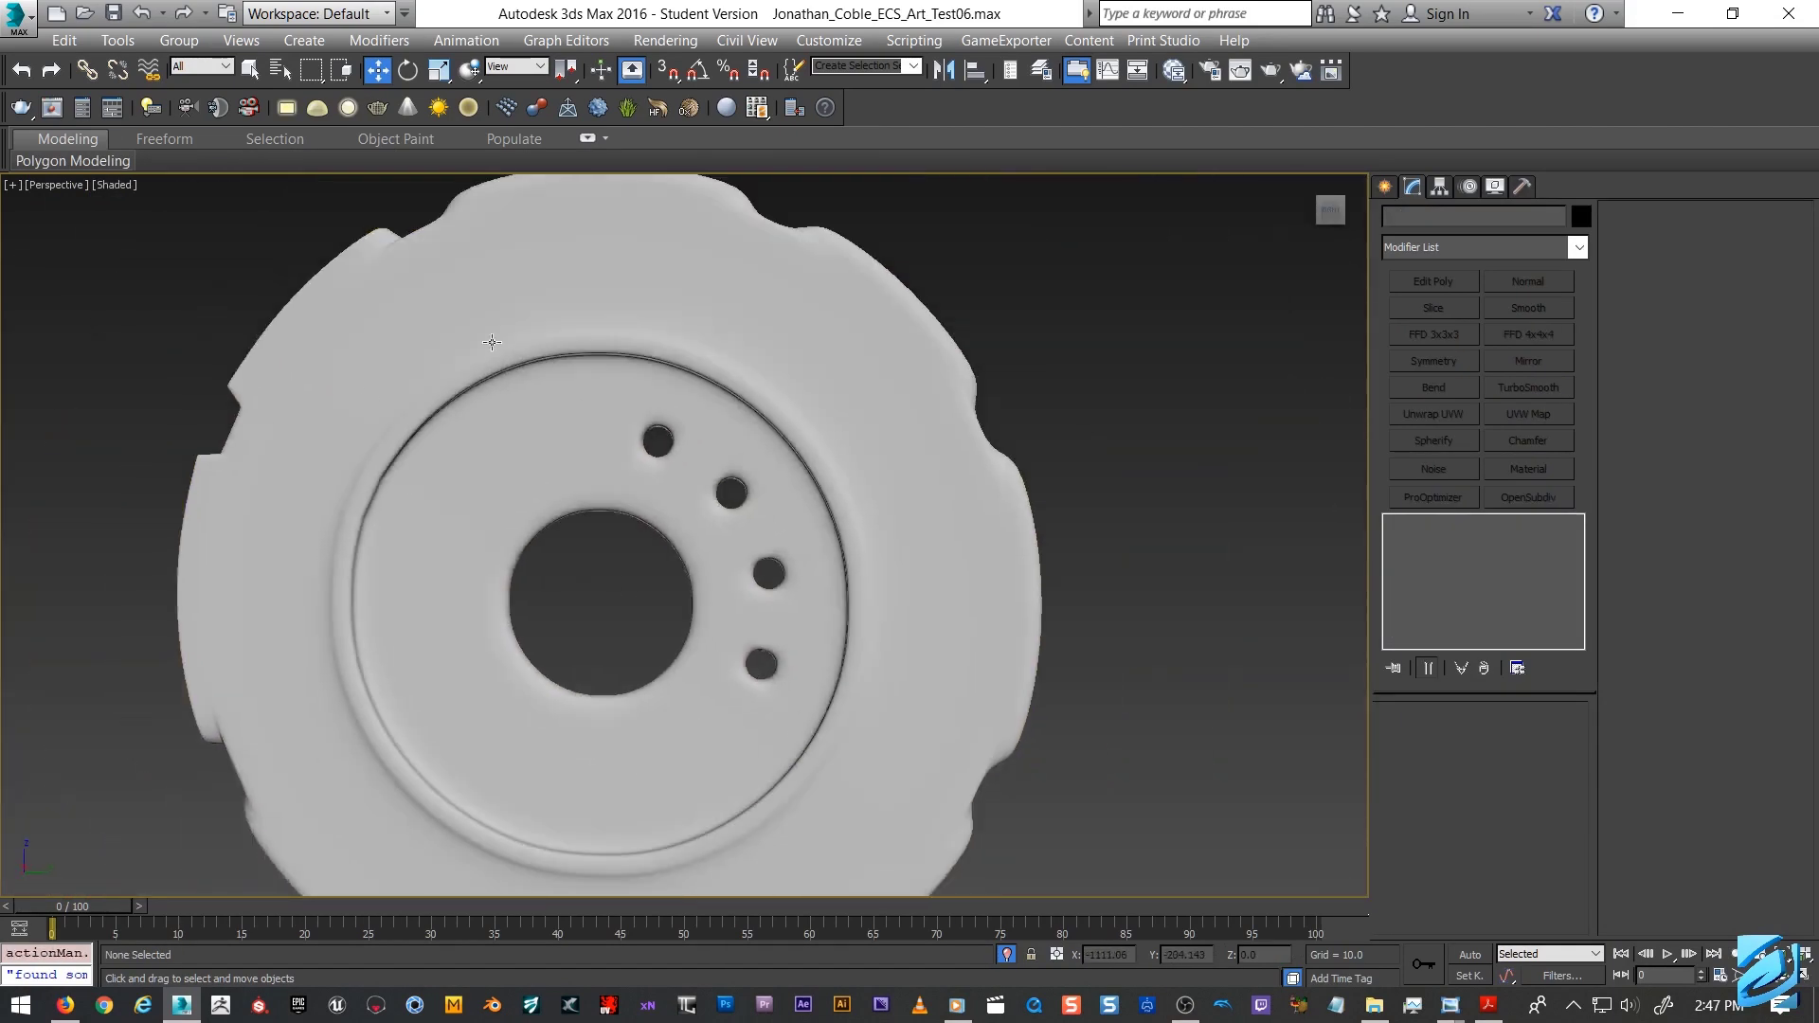
middle_click_drag(815, 443, 973, 382)
scroll(966, 383, "down", 2)
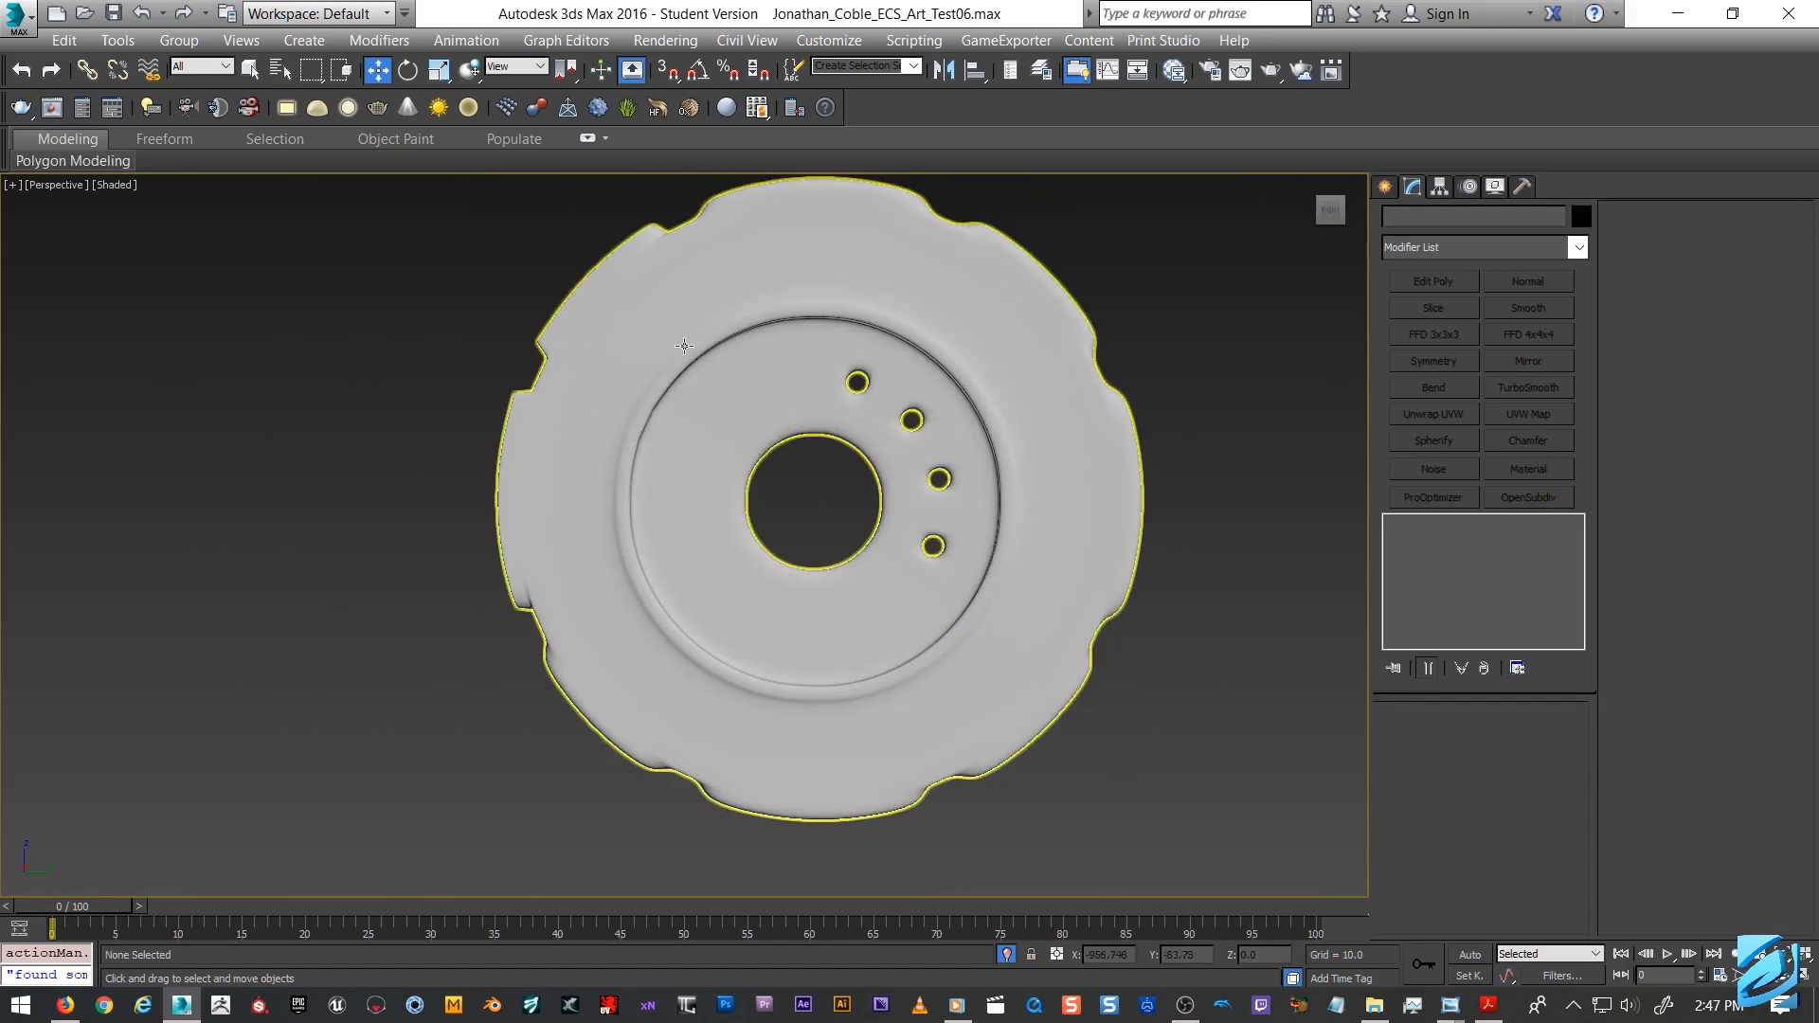
scroll(815, 467, "up", 5)
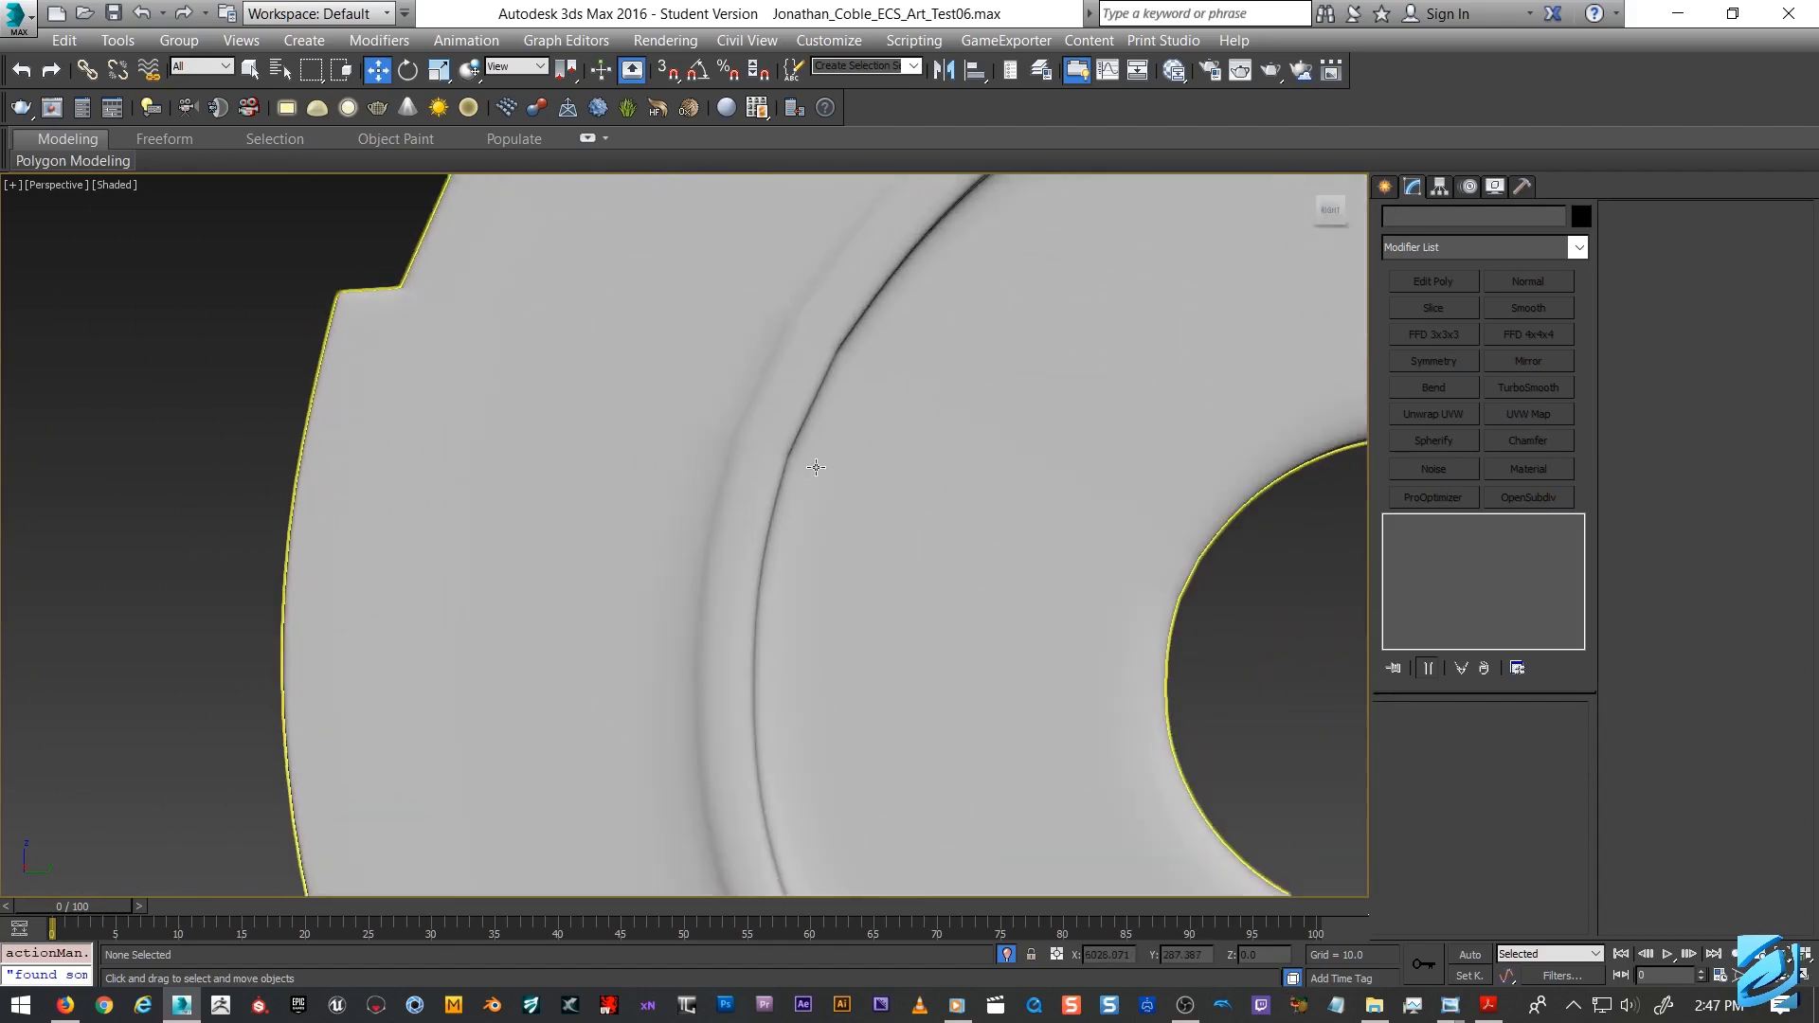
scroll(954, 455, "down", 2)
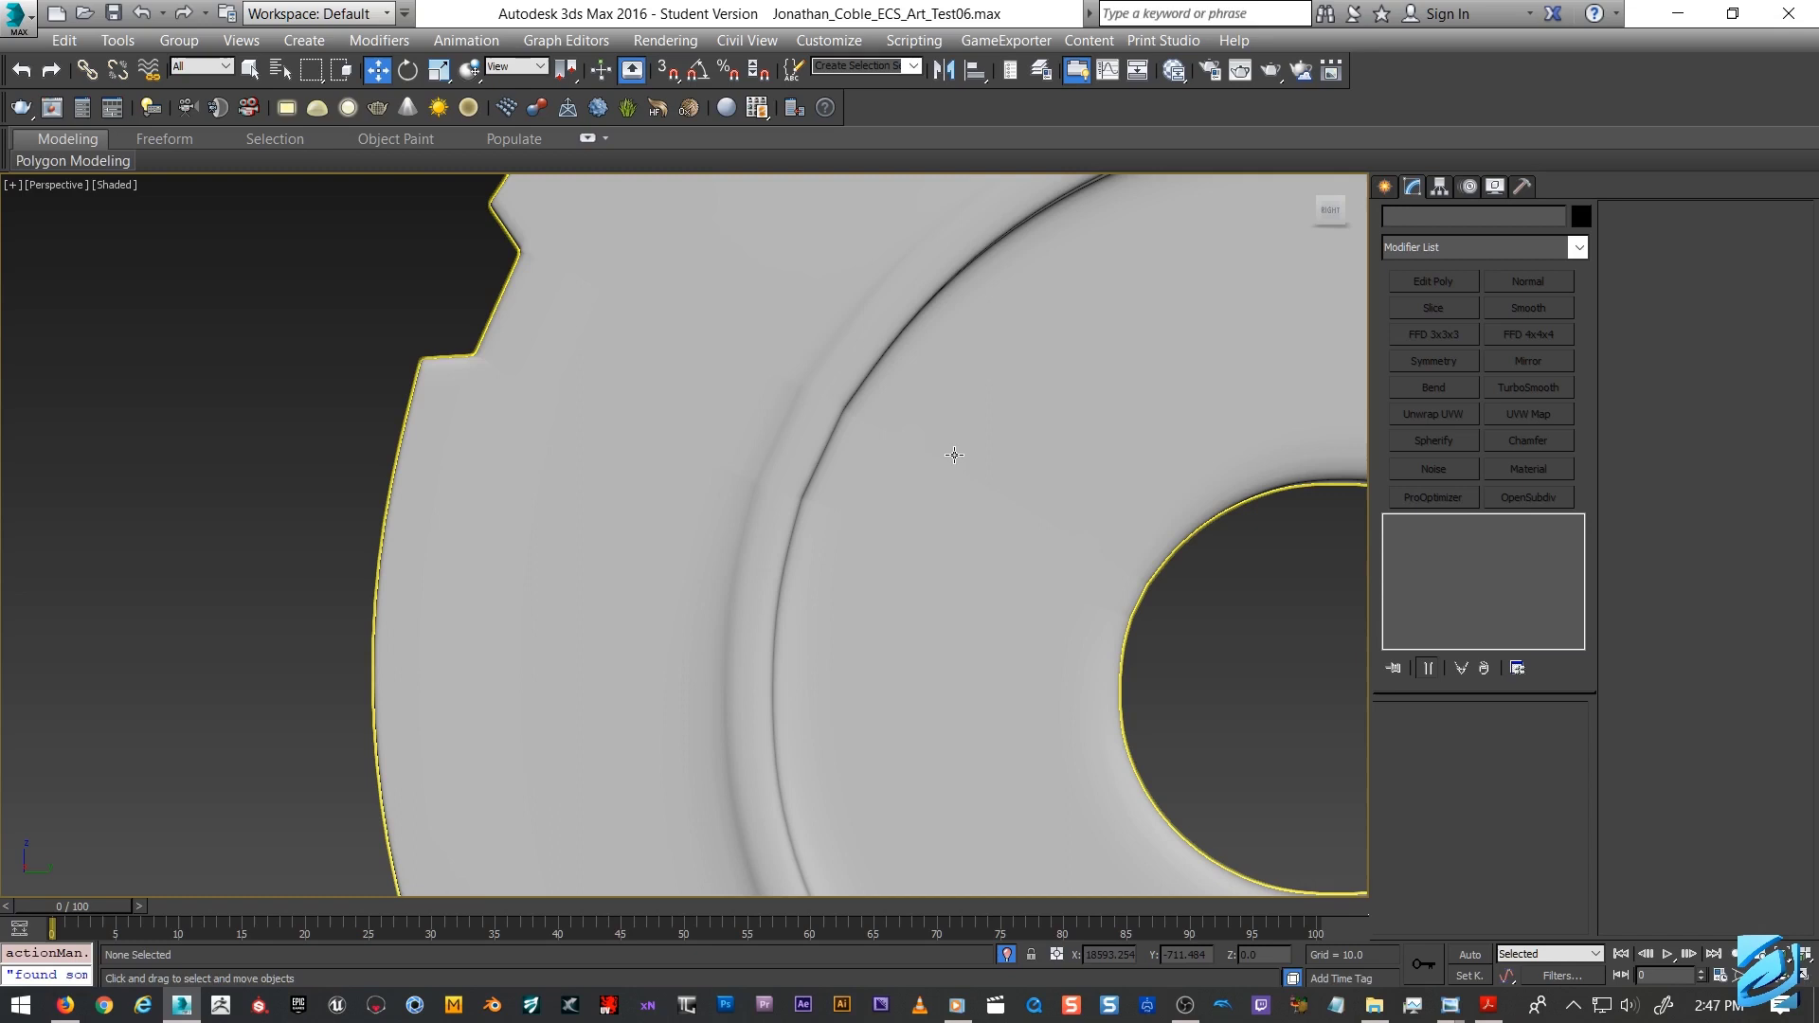
scroll(957, 454, "down", 3)
scroll(966, 458, "up", 2)
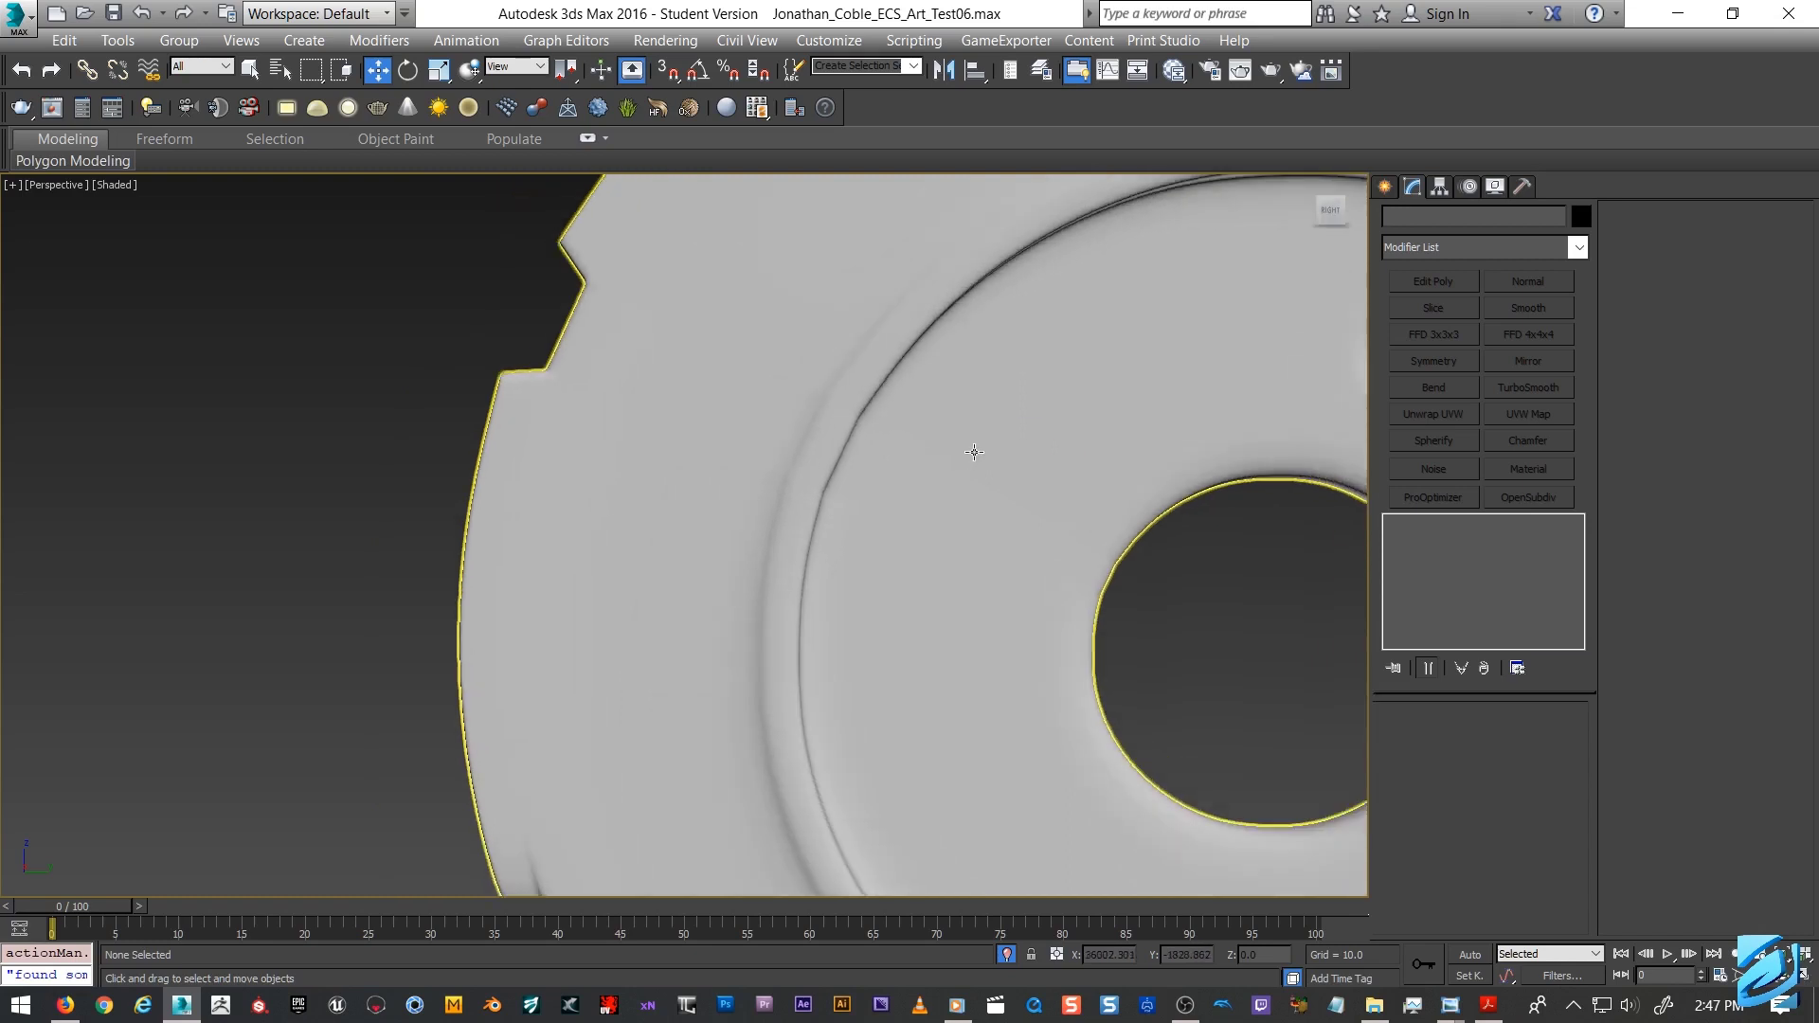
scroll(974, 451, "up", 1)
middle_click_drag(974, 450, 952, 441)
scroll(951, 442, "down", 1)
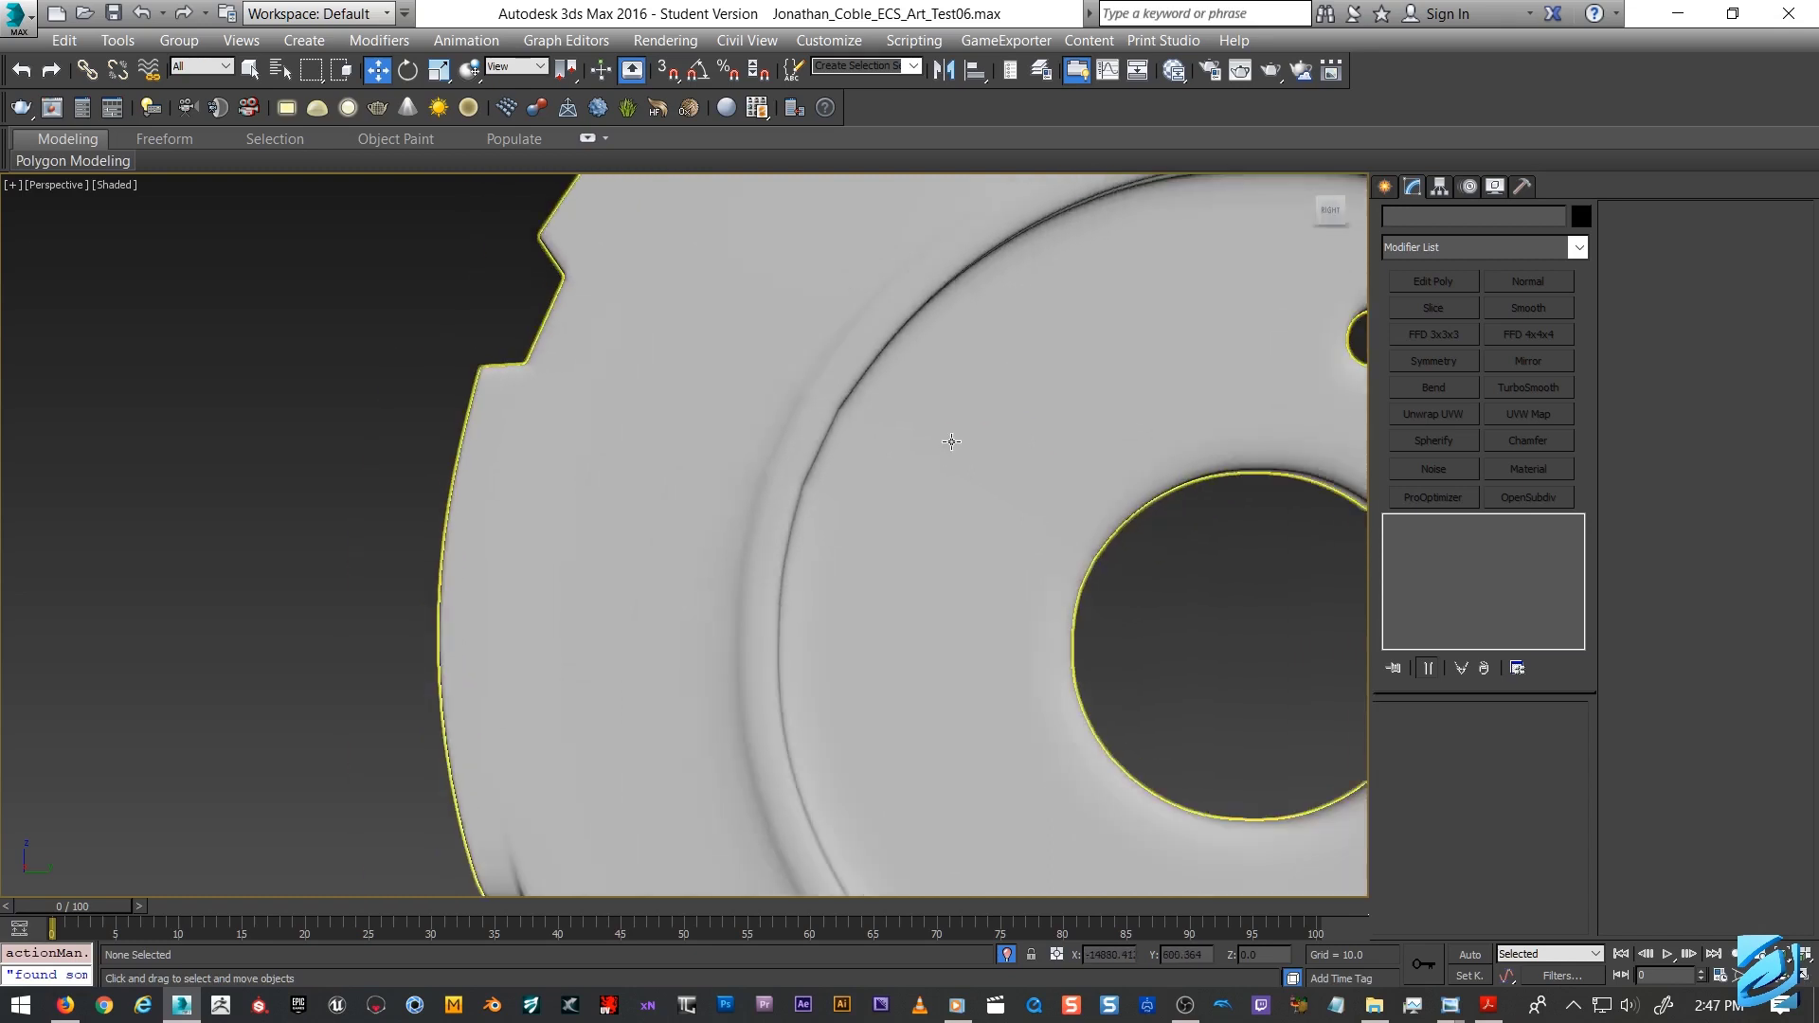
Show edged faces and inspect the mesh where the radial support loops cross the inner groove.
scroll(957, 441, "down", 2)
scroll(865, 439, "up", 6)
key("F4")
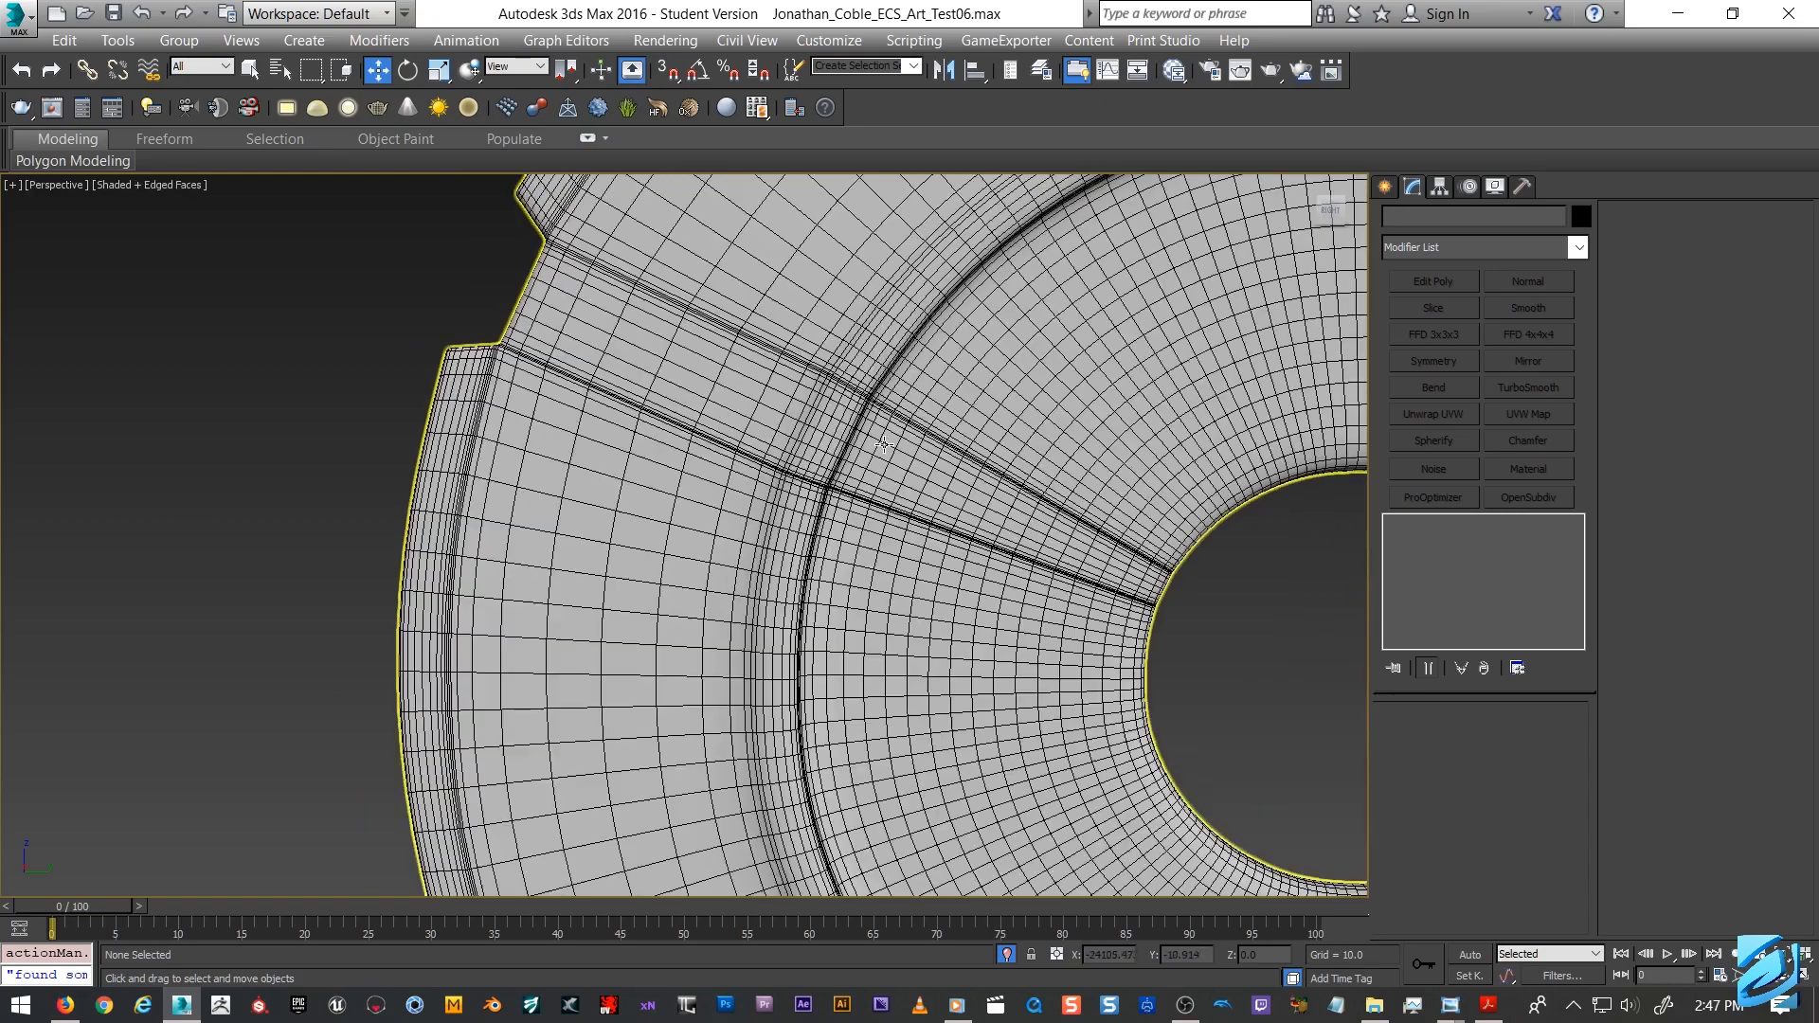
scroll(843, 341, "up", 2)
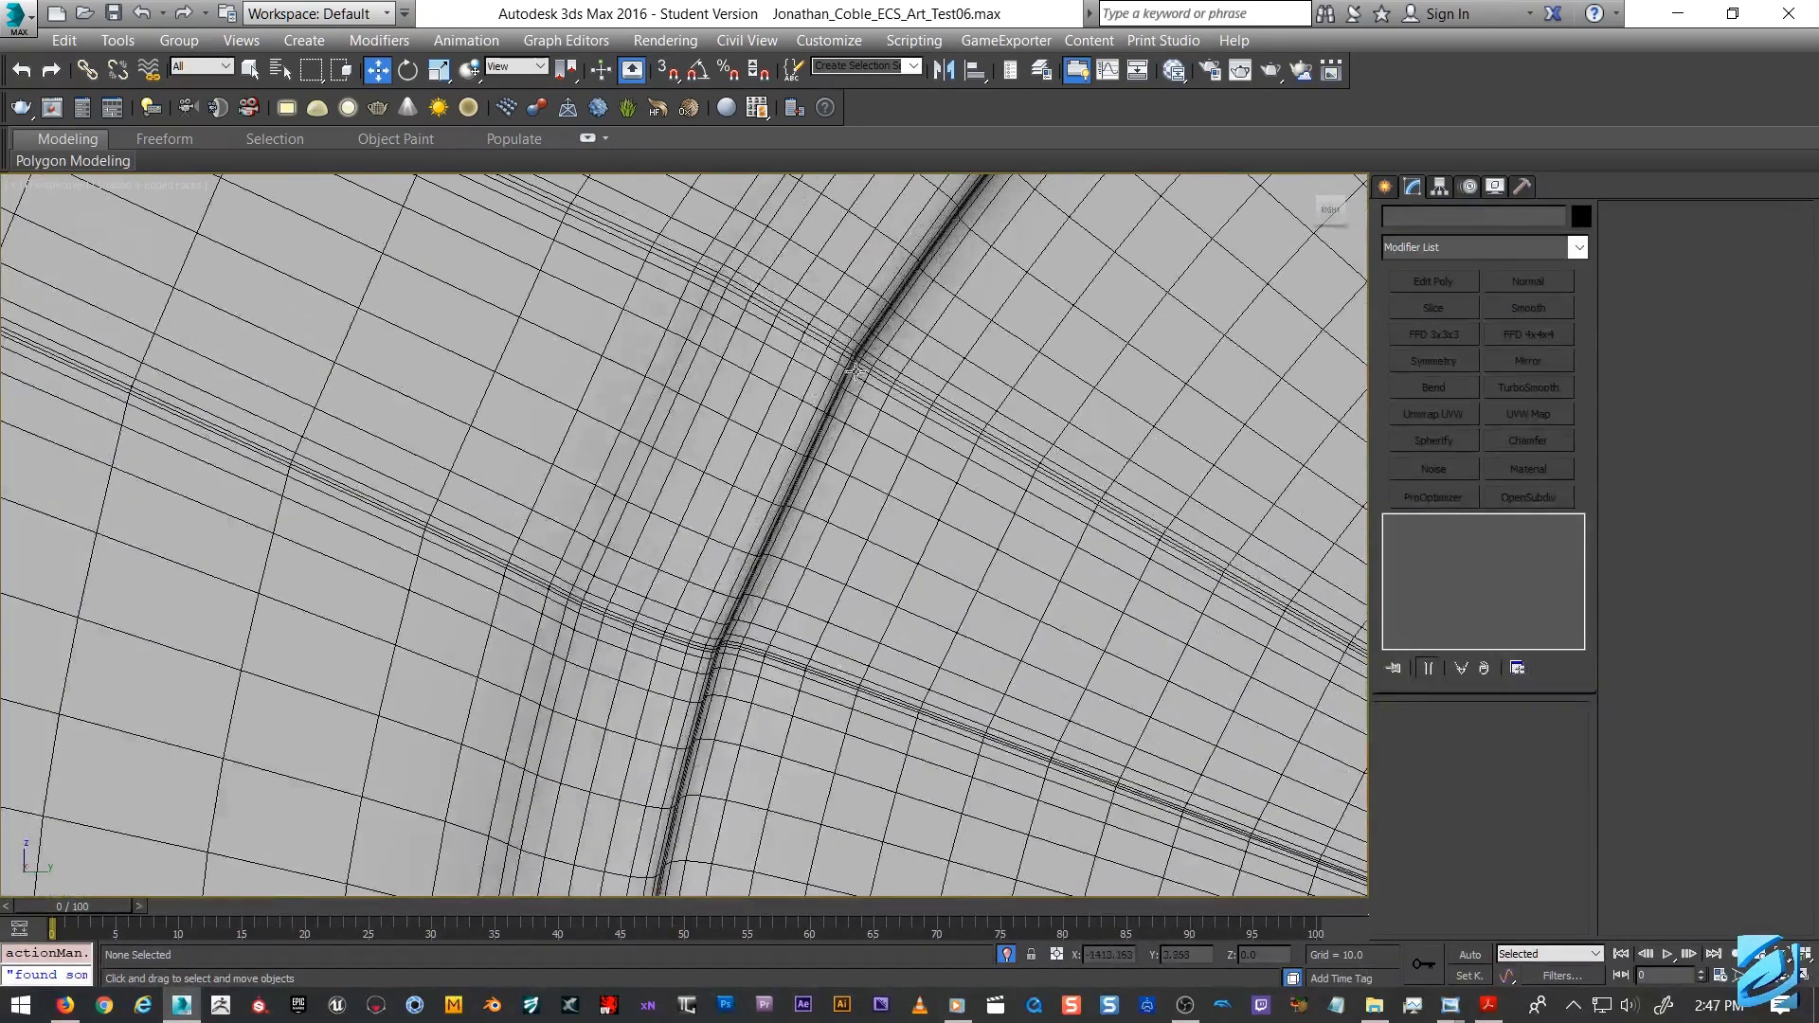
Select the disc and delete its TurboSmooth modifier from the stack.
scroll(971, 342, "down", 2)
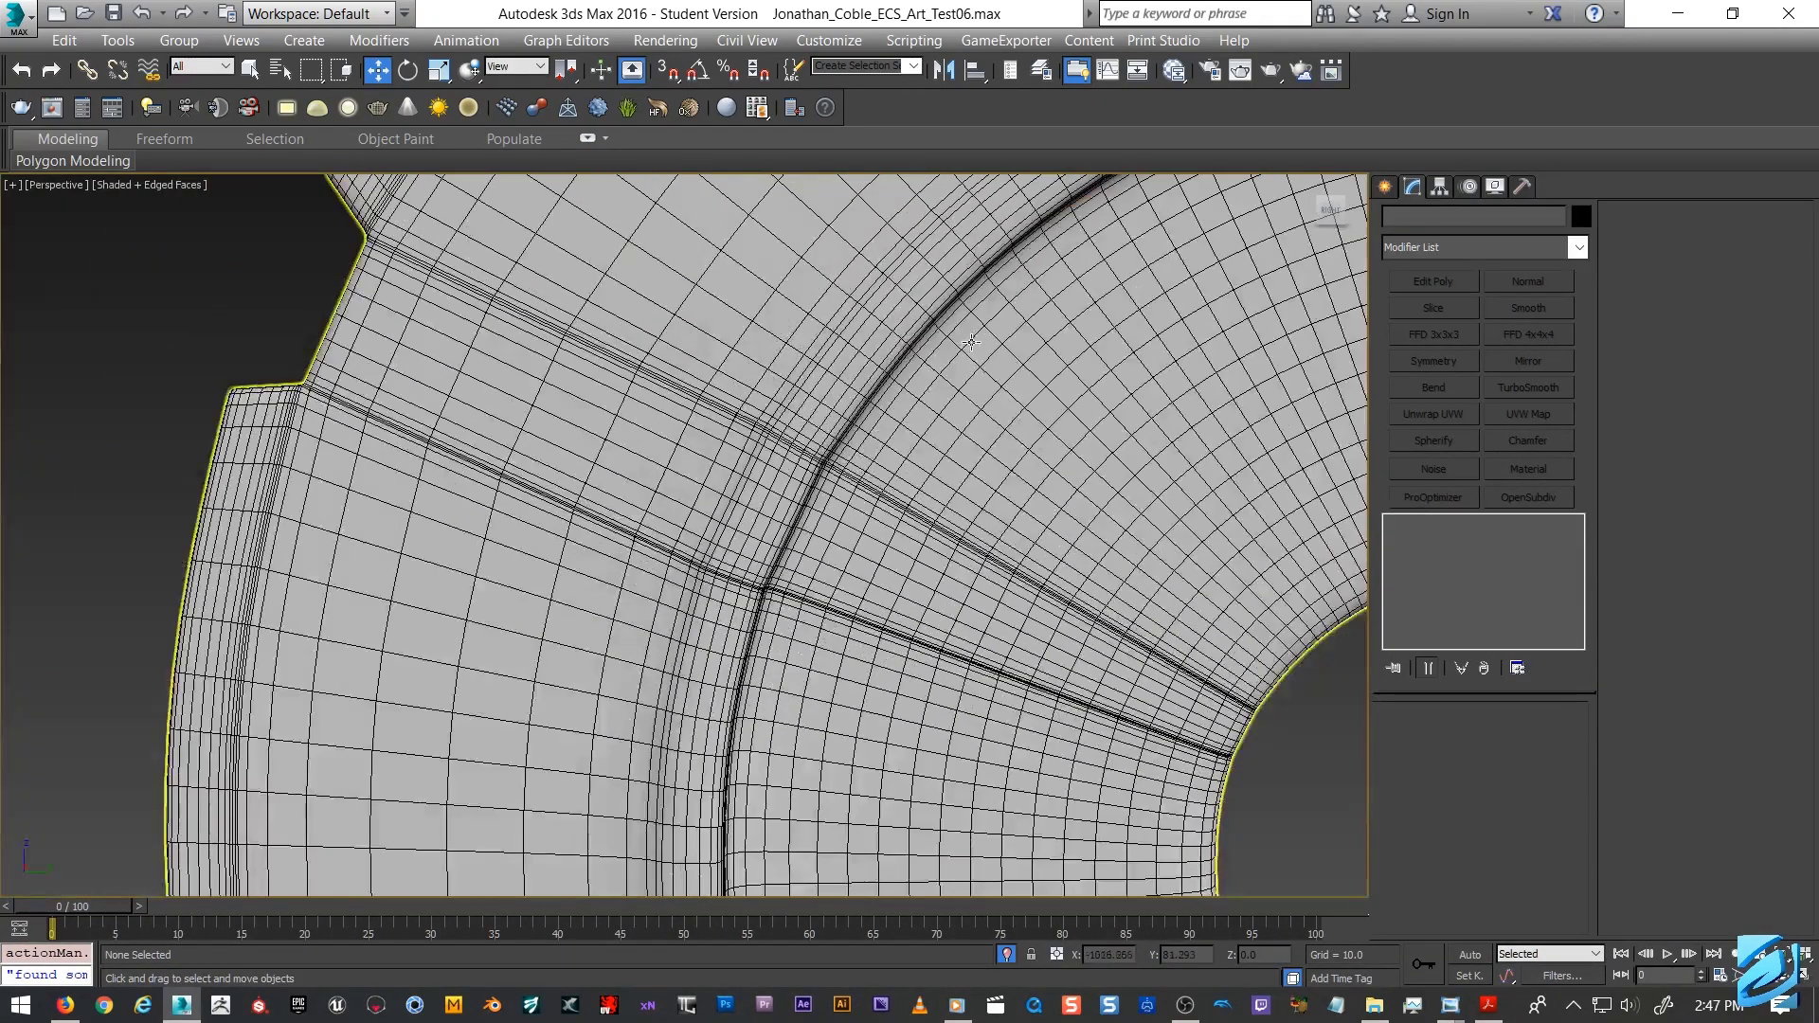
scroll(1011, 485, "down", 5)
left_click(1011, 485)
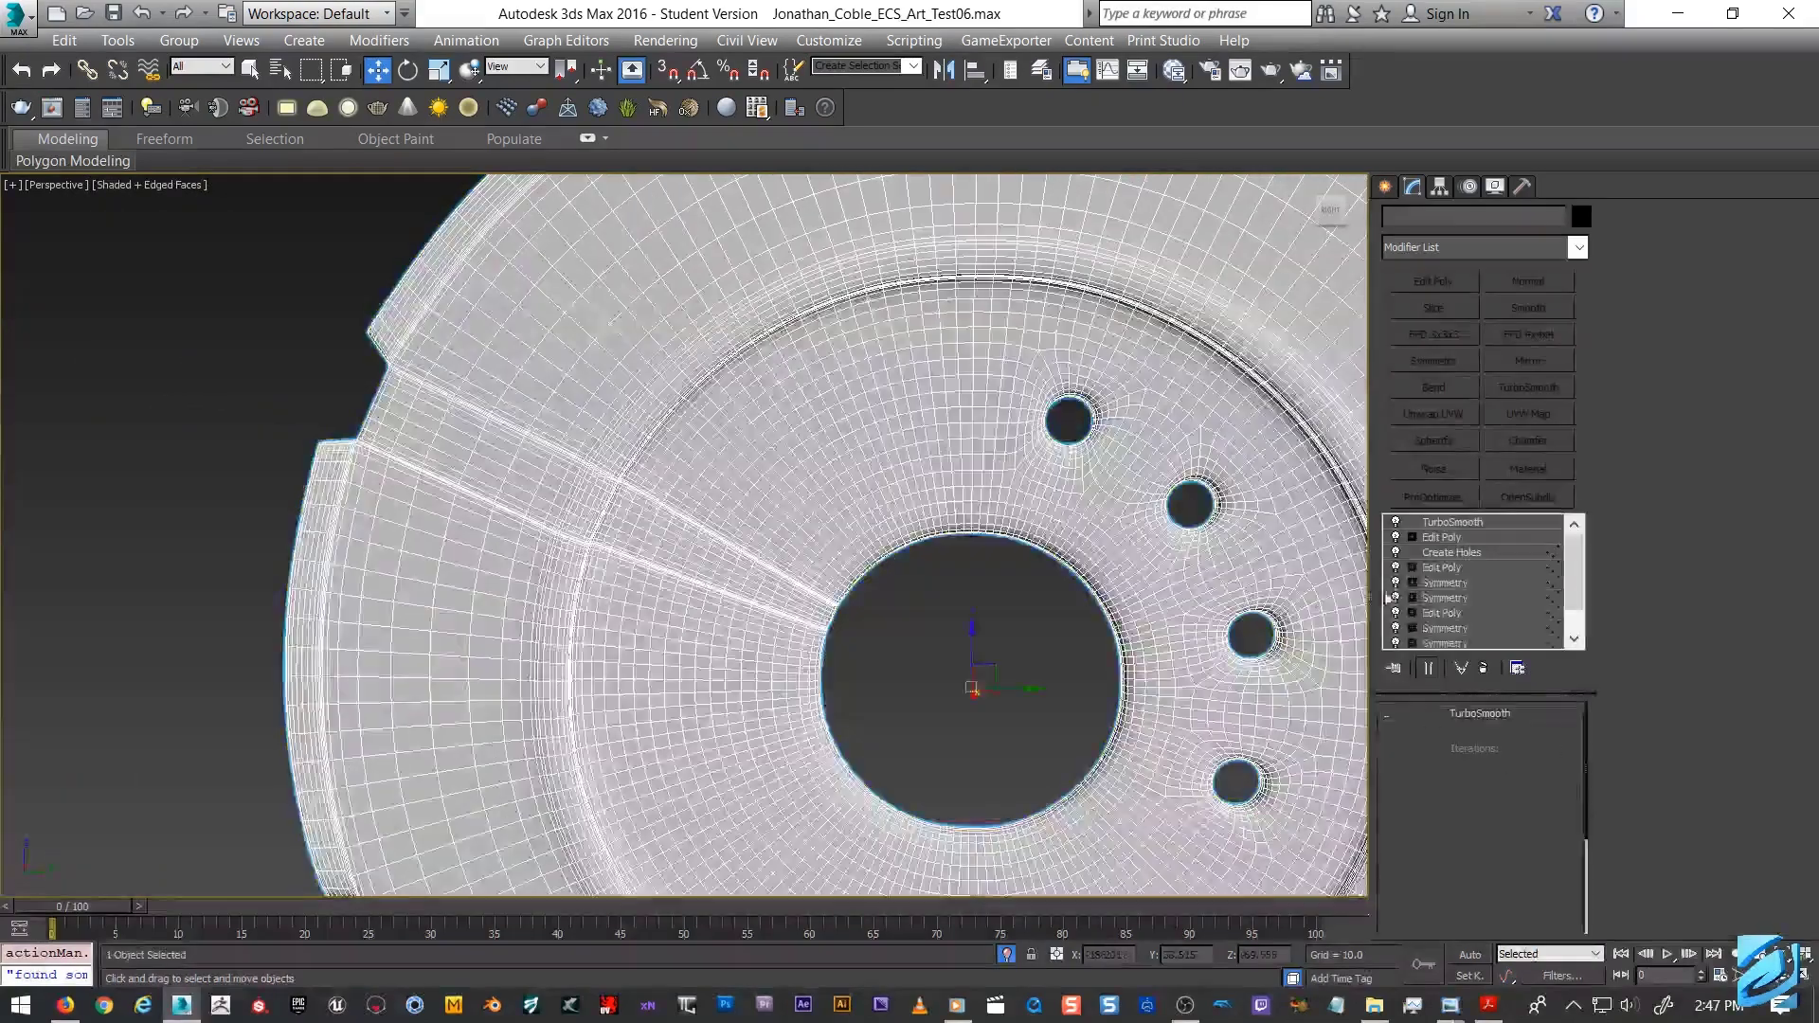
right_click(1456, 522)
left_click(1507, 552)
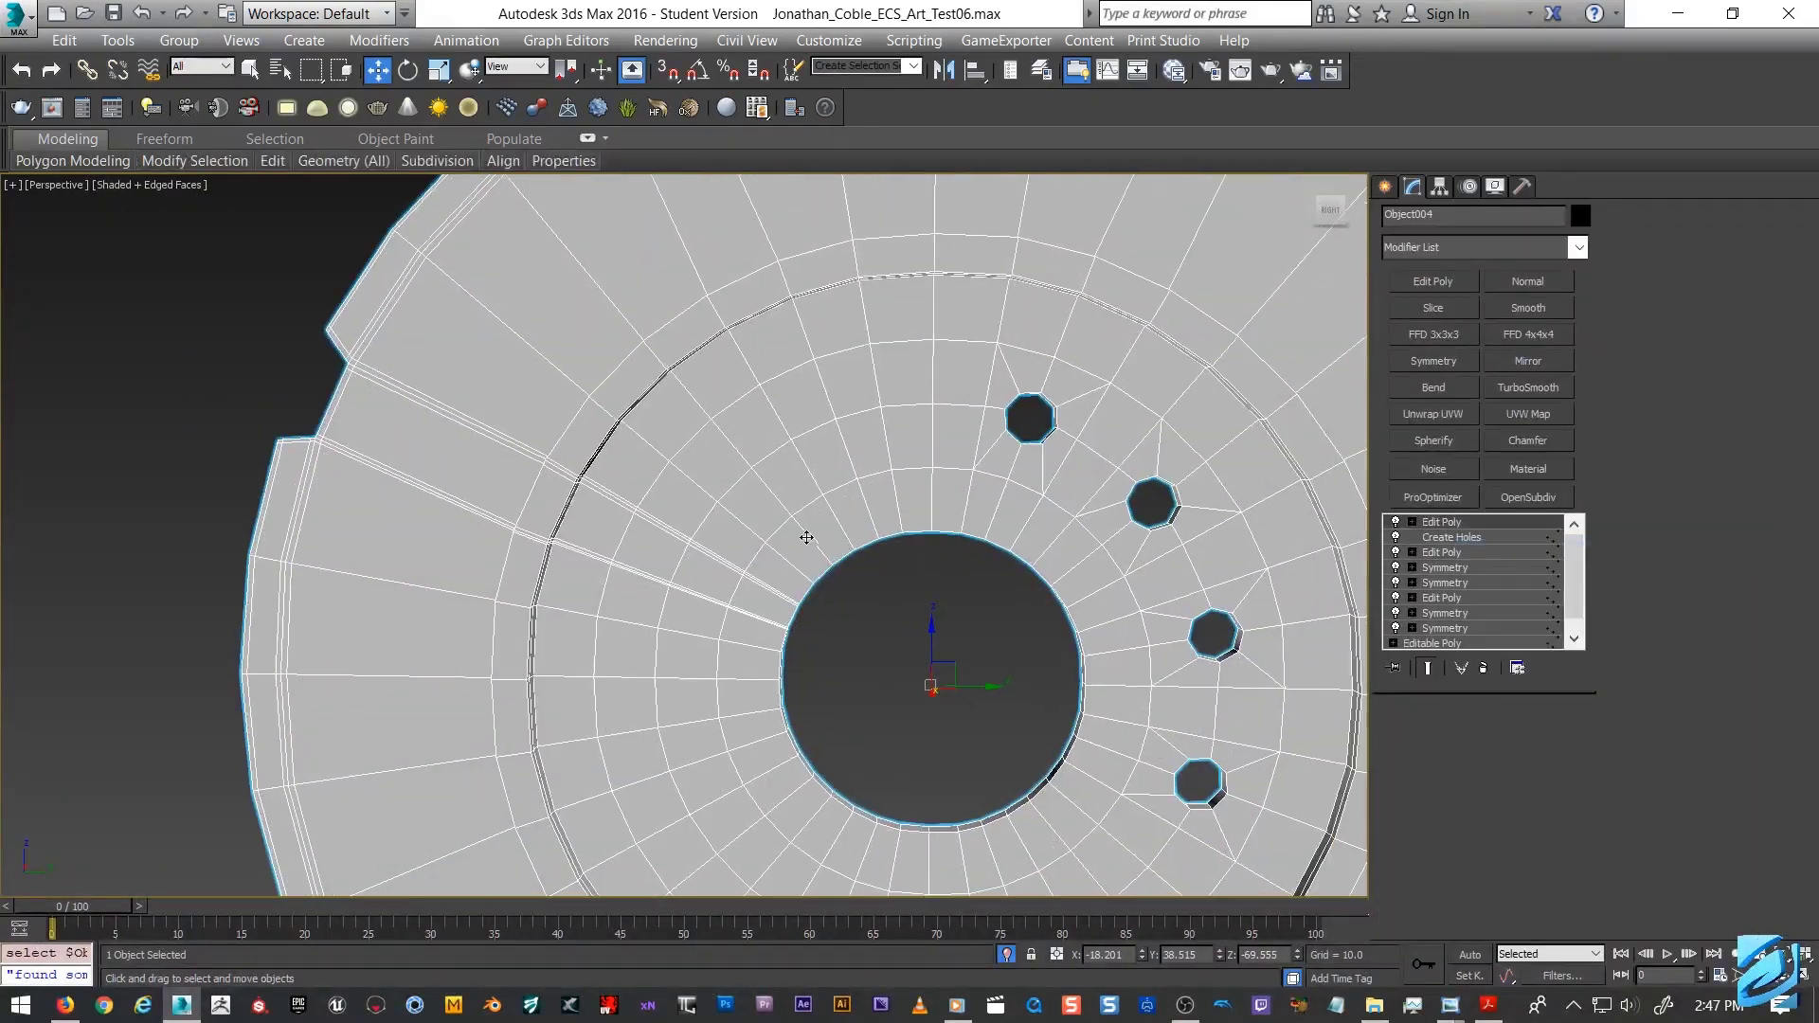
Undo the radial support loops that run from the notch corners across the disc.
scroll(815, 531, "up", 3)
scroll(824, 458, "up", 5)
key("ctrl+z")
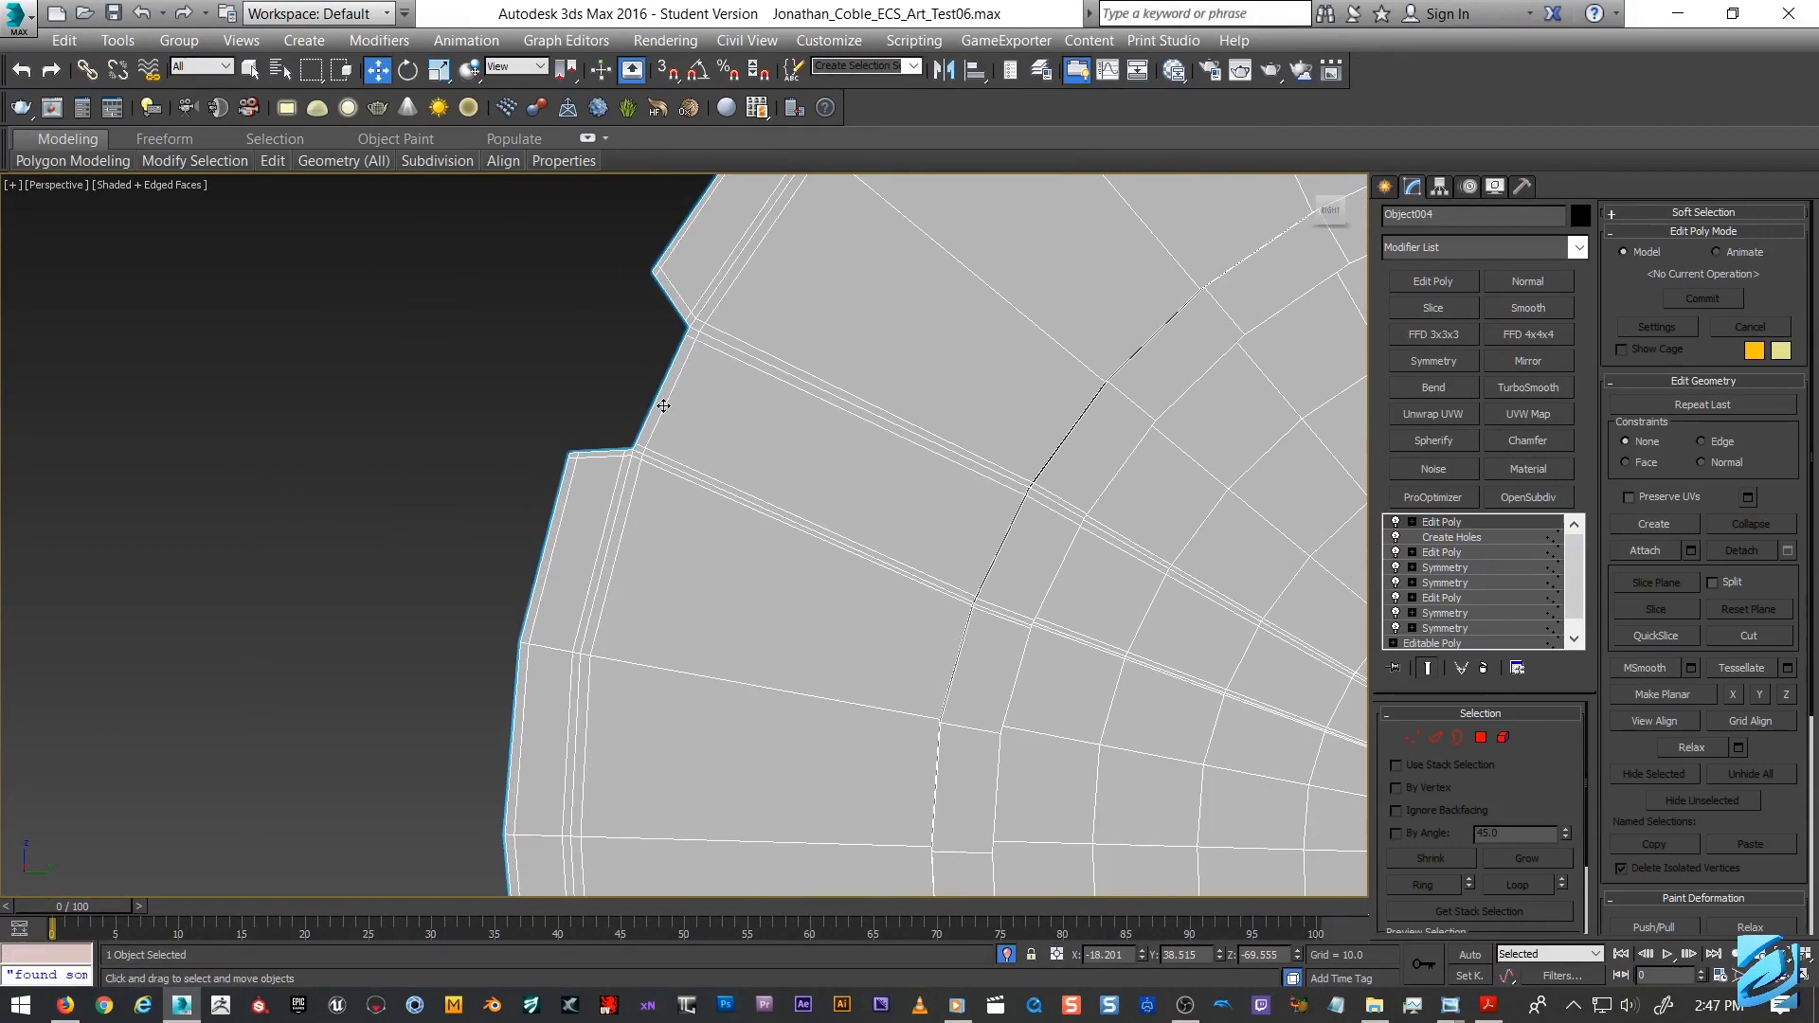
key("ctrl+y")
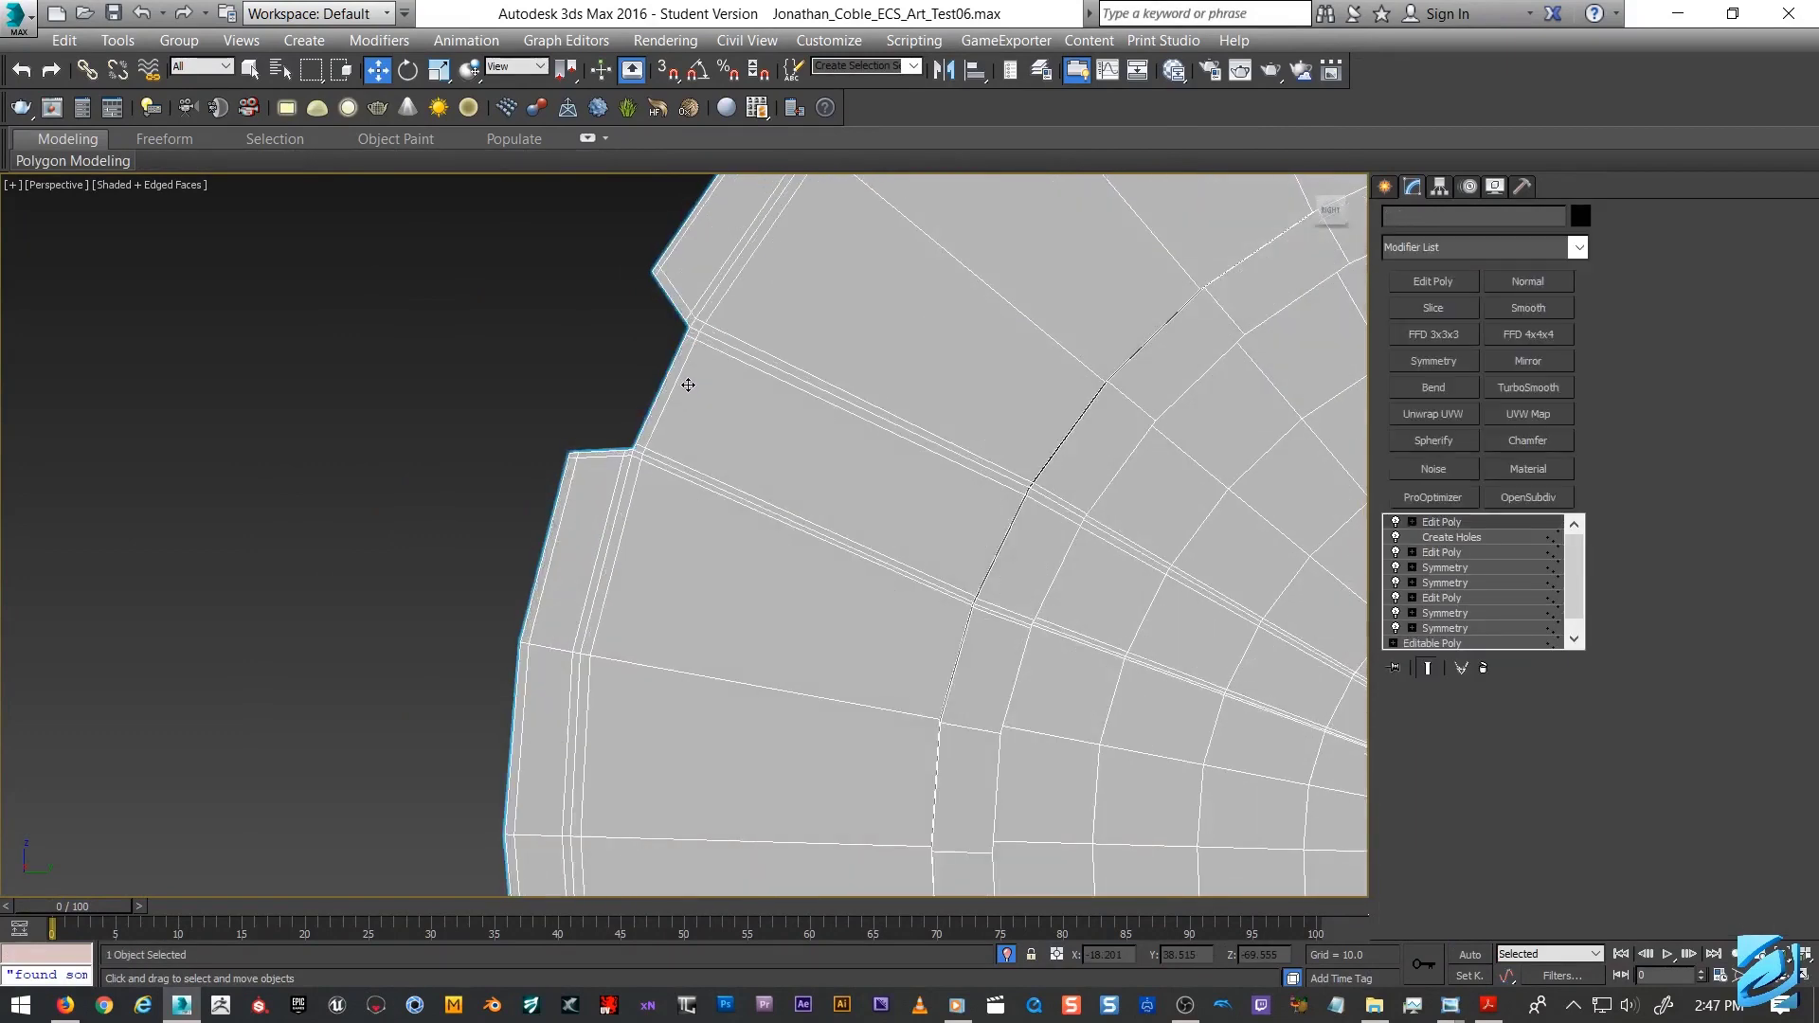
scroll(688, 385, "up", 3)
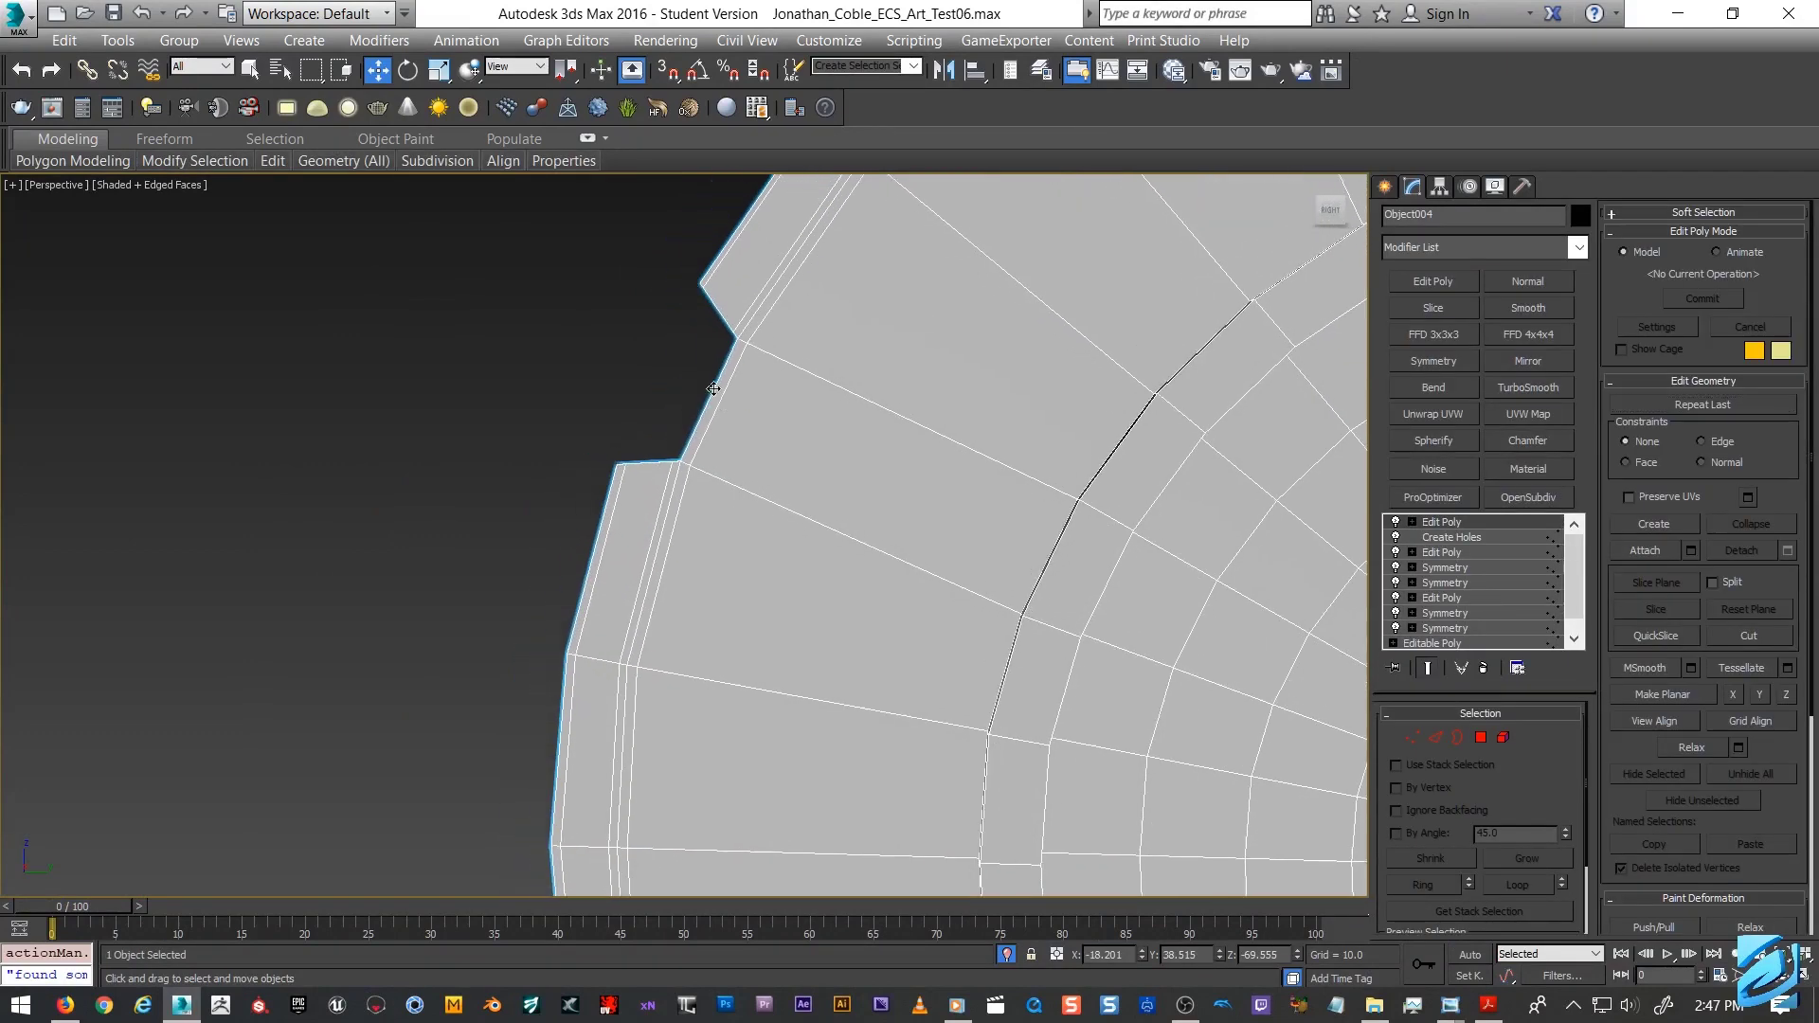
key("q")
Examine the notch corners and the rim edges around them from several angles and distances.
middle_click_drag(686, 405, 844, 445, "alt")
middle_click_drag(910, 595, 769, 485, "alt")
scroll(727, 520, "down", 2)
scroll(689, 530, "up", 2)
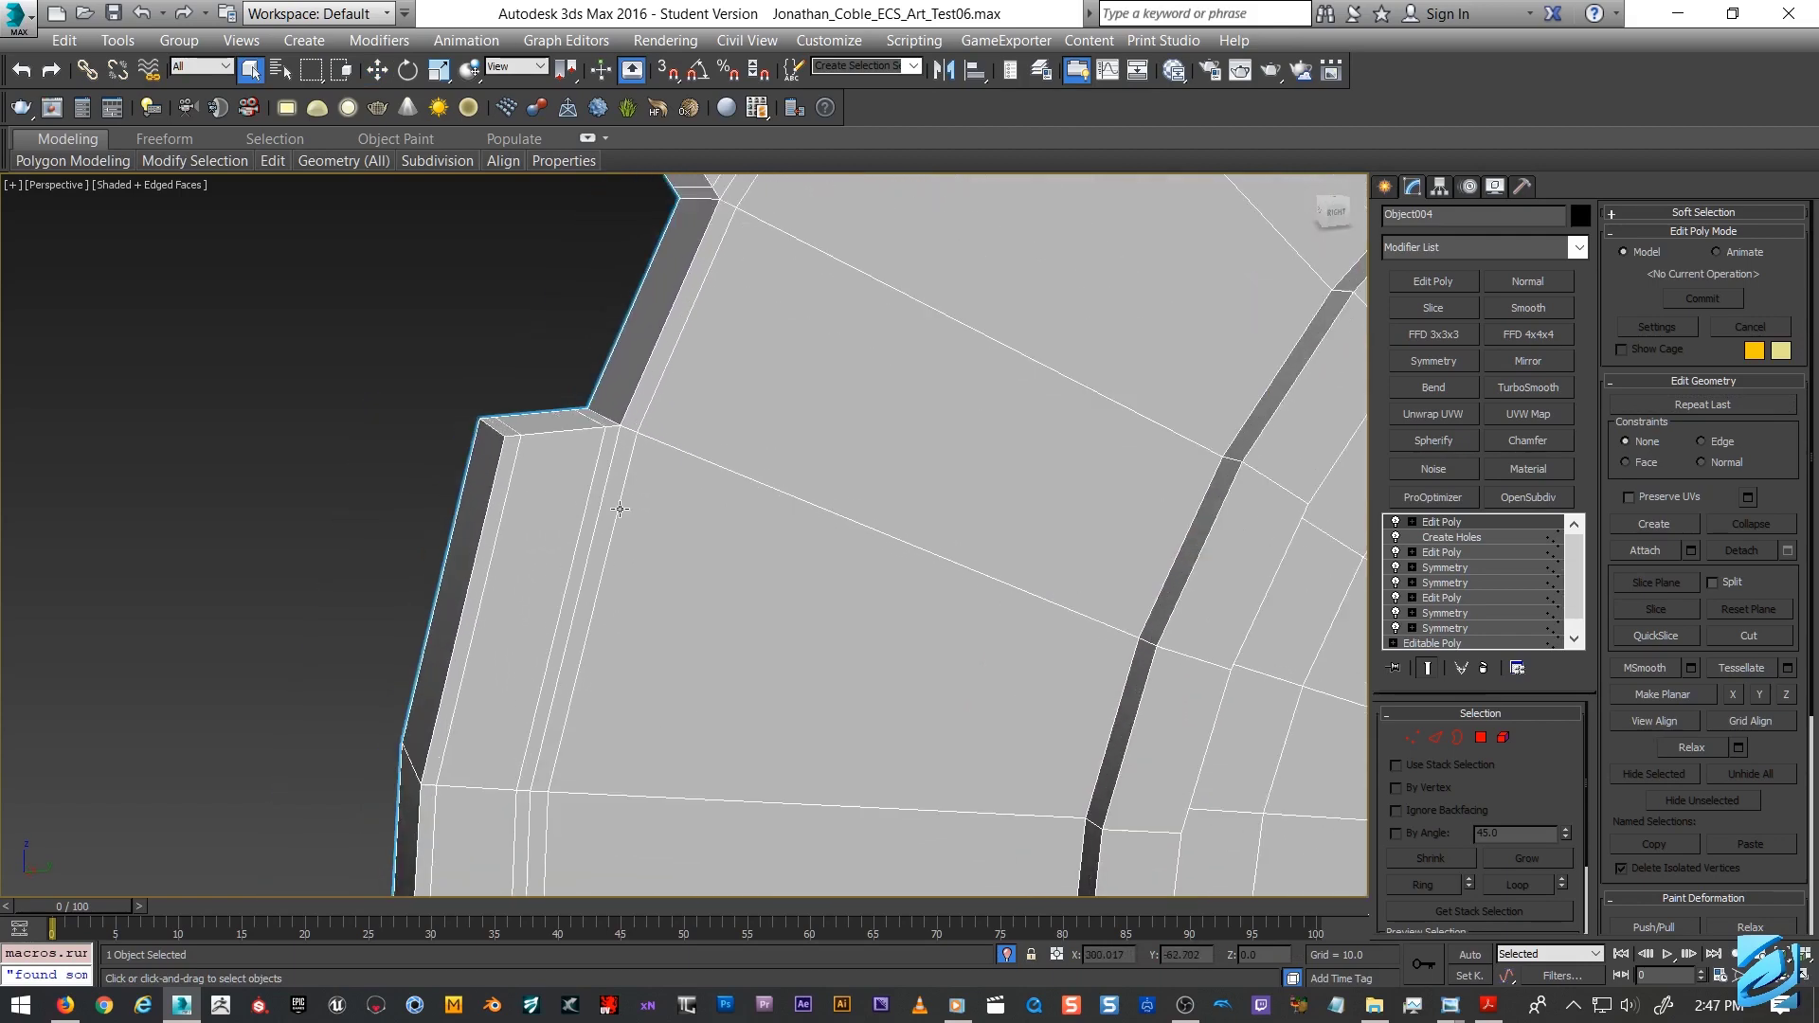
scroll(633, 508, "down", 3)
scroll(650, 507, "up", 2)
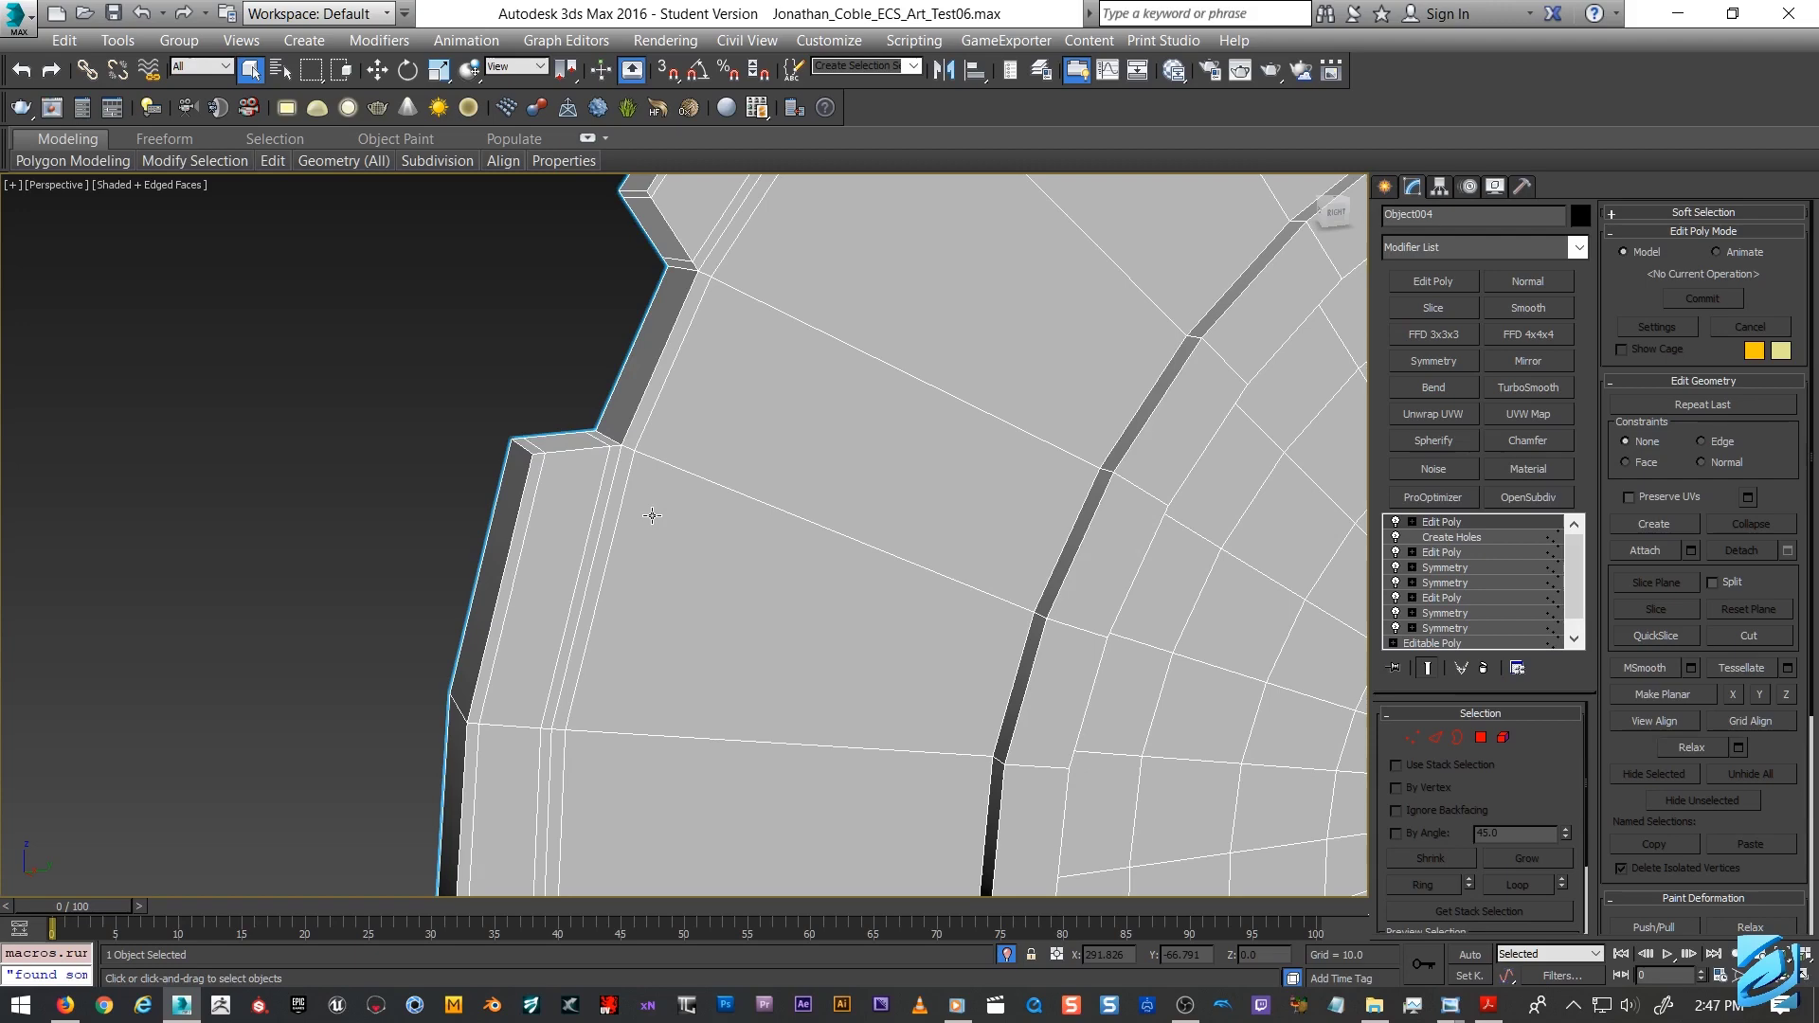
scroll(644, 516, "up", 1)
scroll(635, 499, "down", 2)
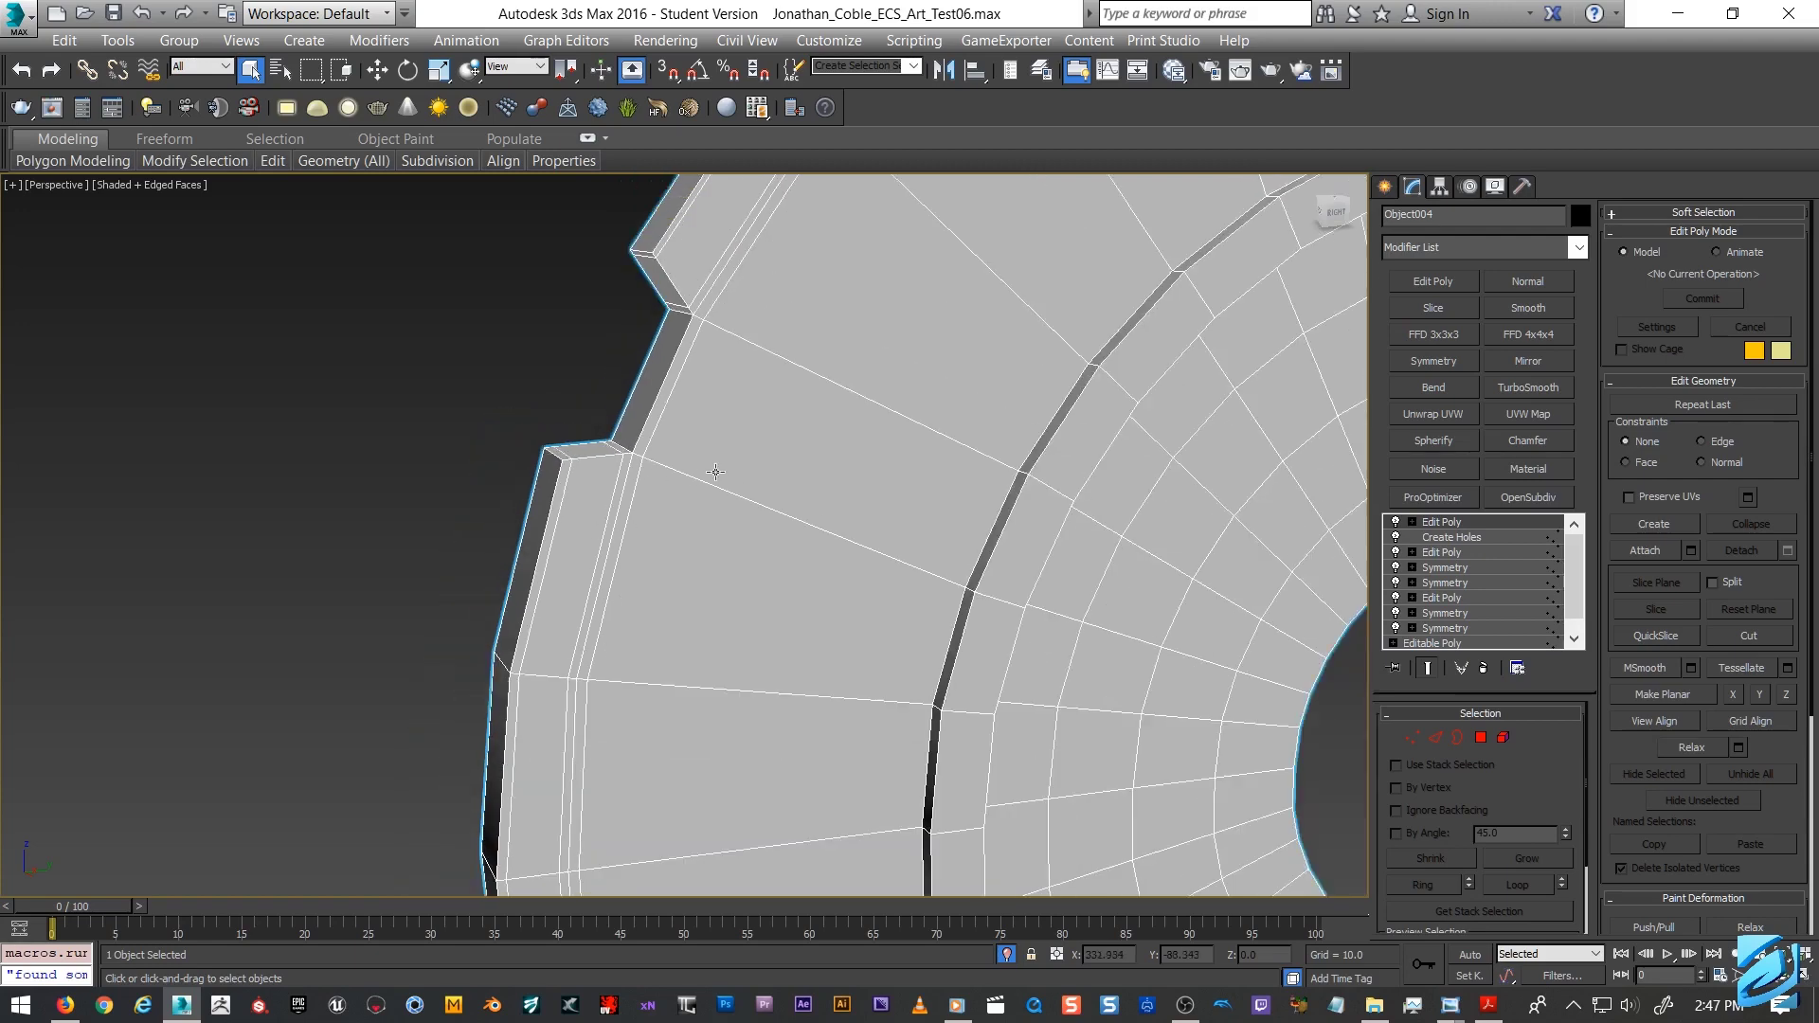
mouse_move(756, 457)
middle_mouse_down()
mouse_move(704, 448)
mouse_move(726, 450)
middle_mouse_up()
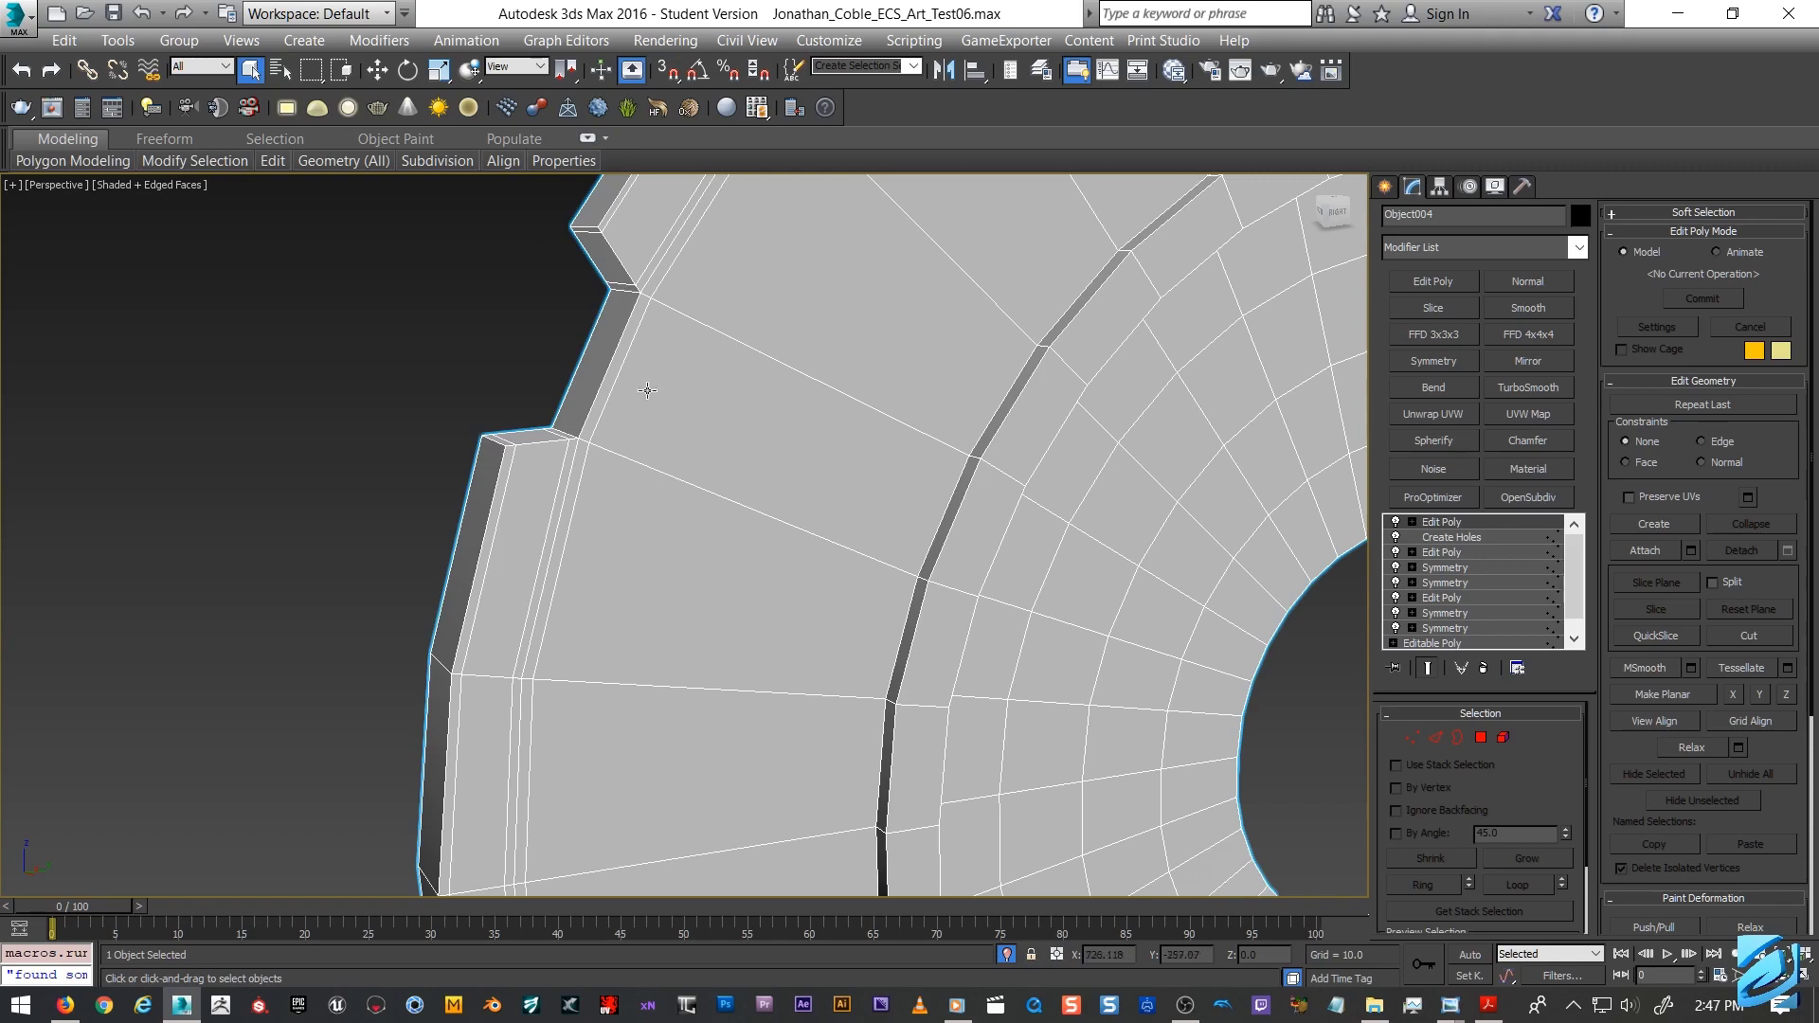
scroll(678, 411, "down", 1)
middle_click_drag(688, 414, 665, 407, "alt")
scroll(532, 431, "up", 2)
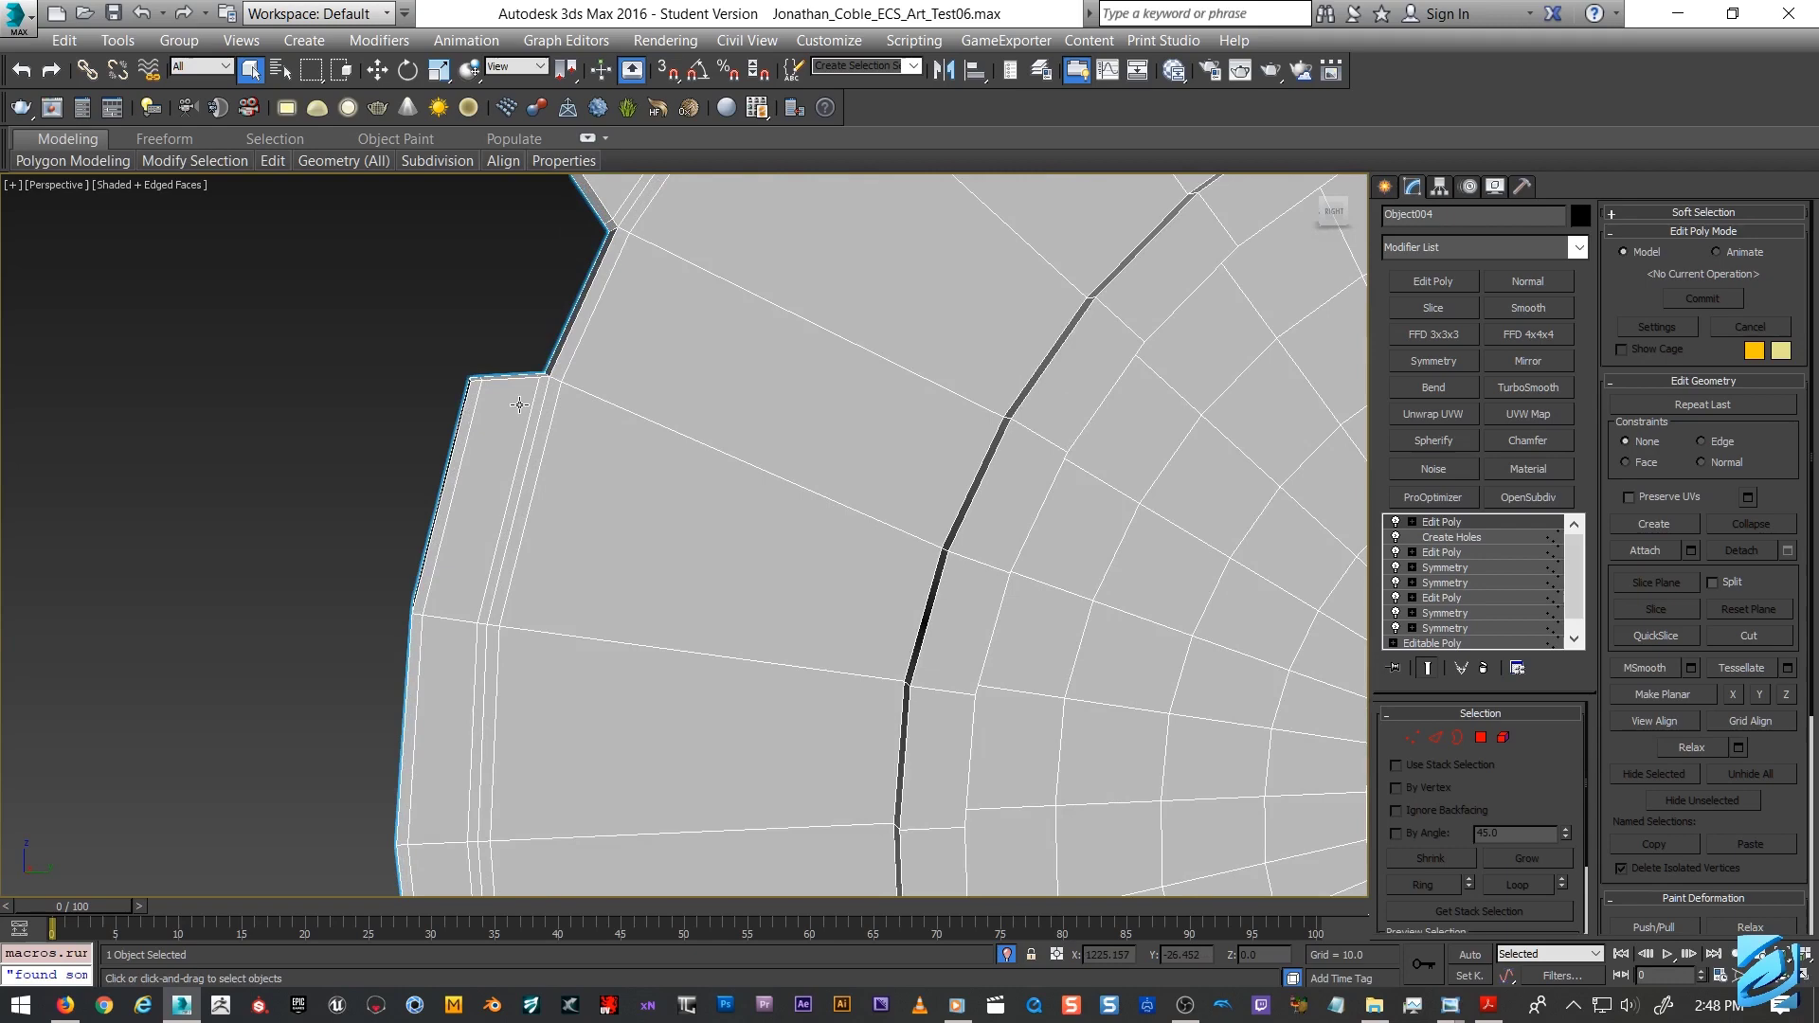
middle_click_drag(528, 404, 550, 414, "alt")
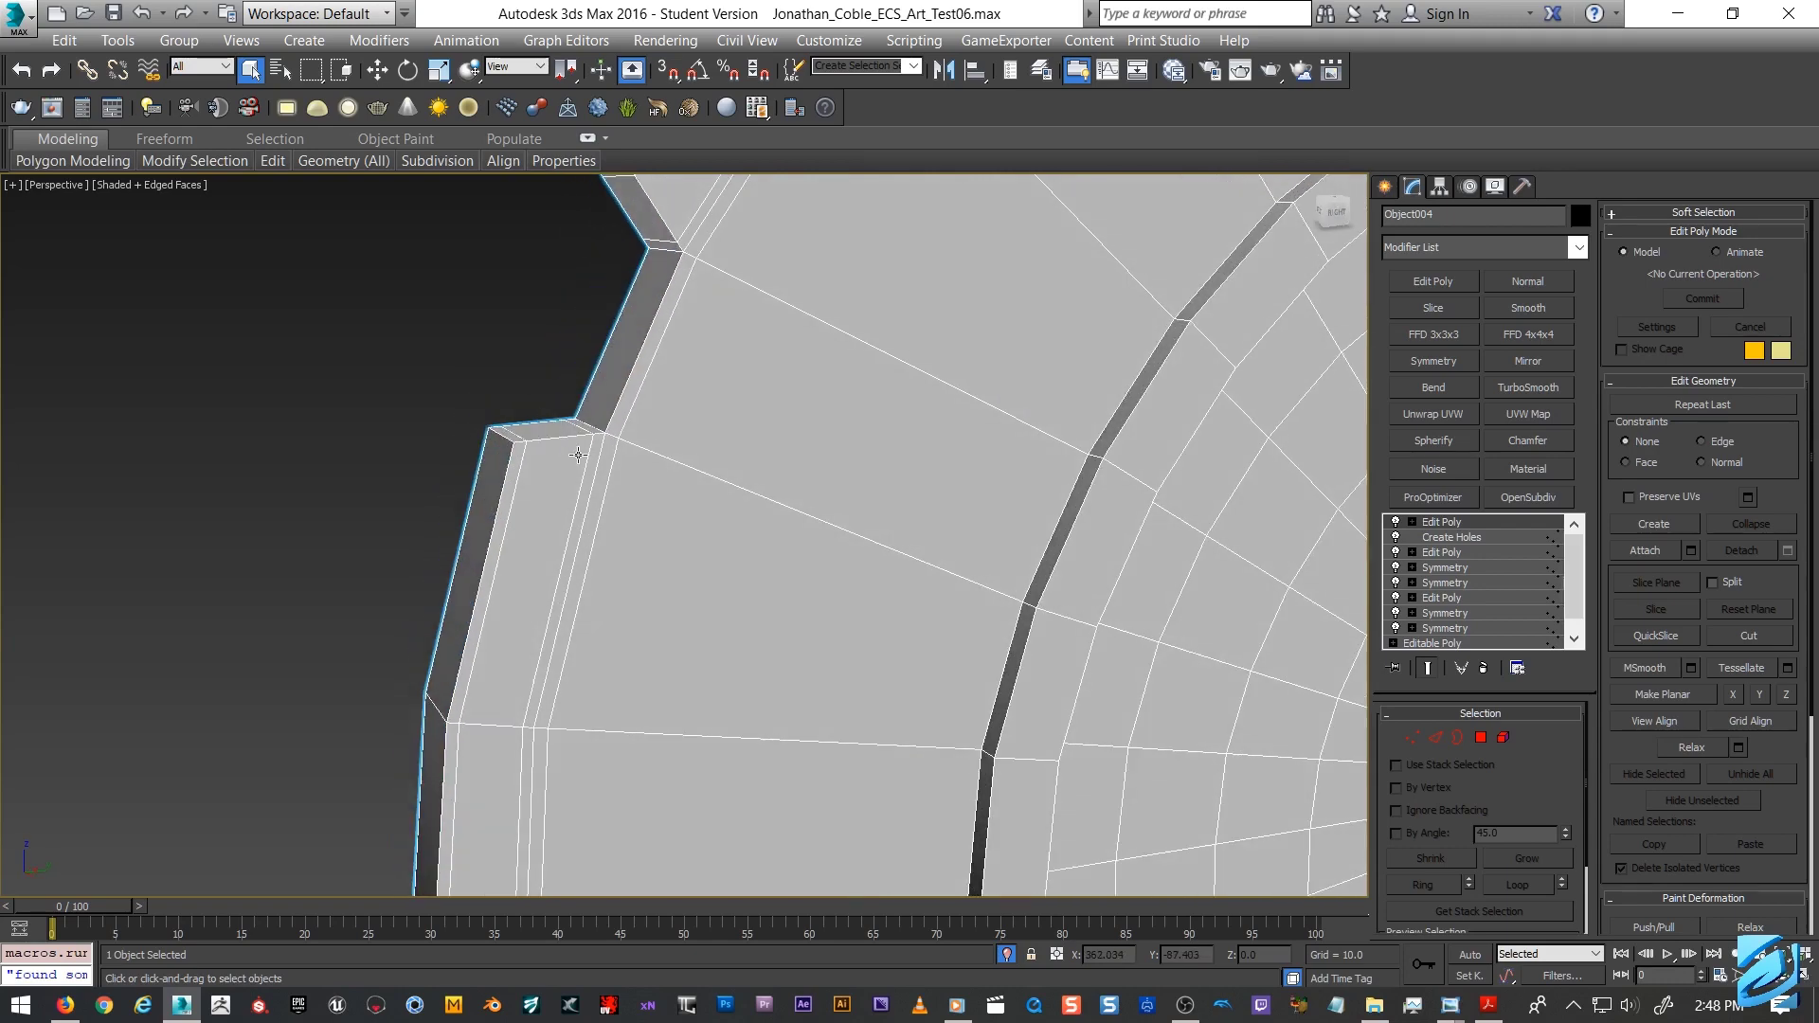
scroll(577, 455, "down", 3)
scroll(580, 454, "up", 4)
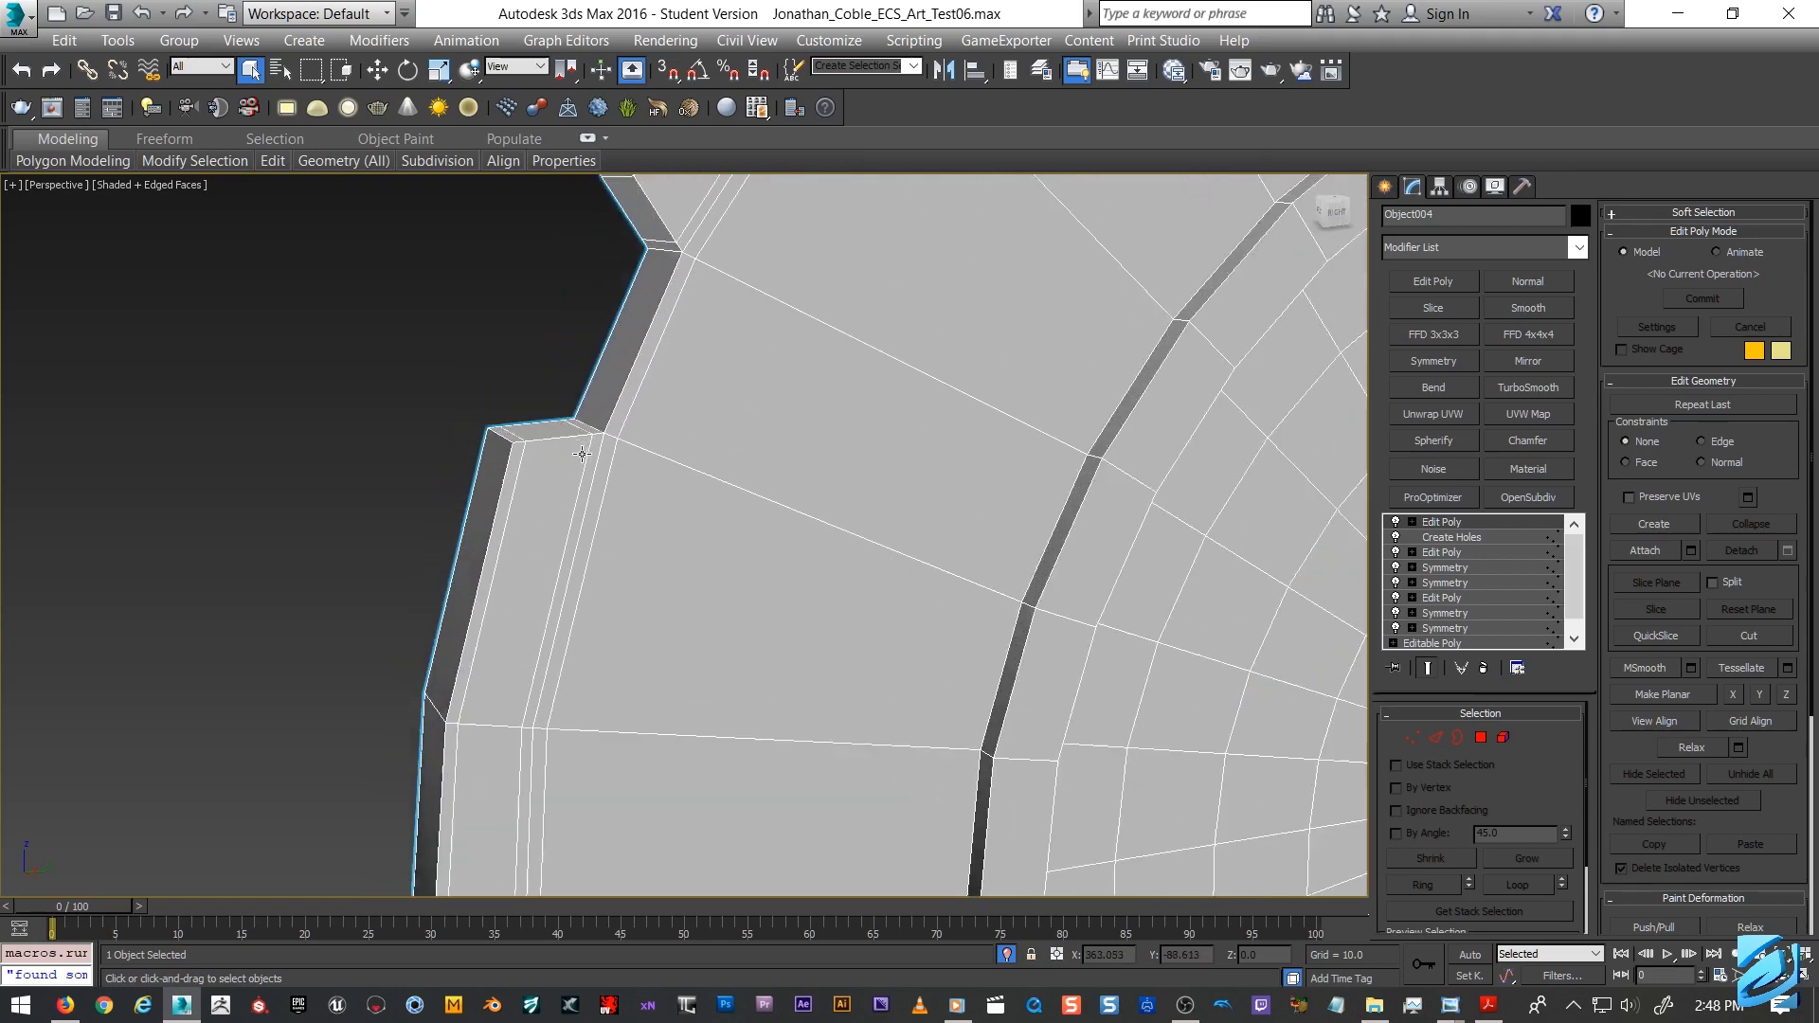
scroll(582, 454, "down", 2)
scroll(517, 505, "up", 3)
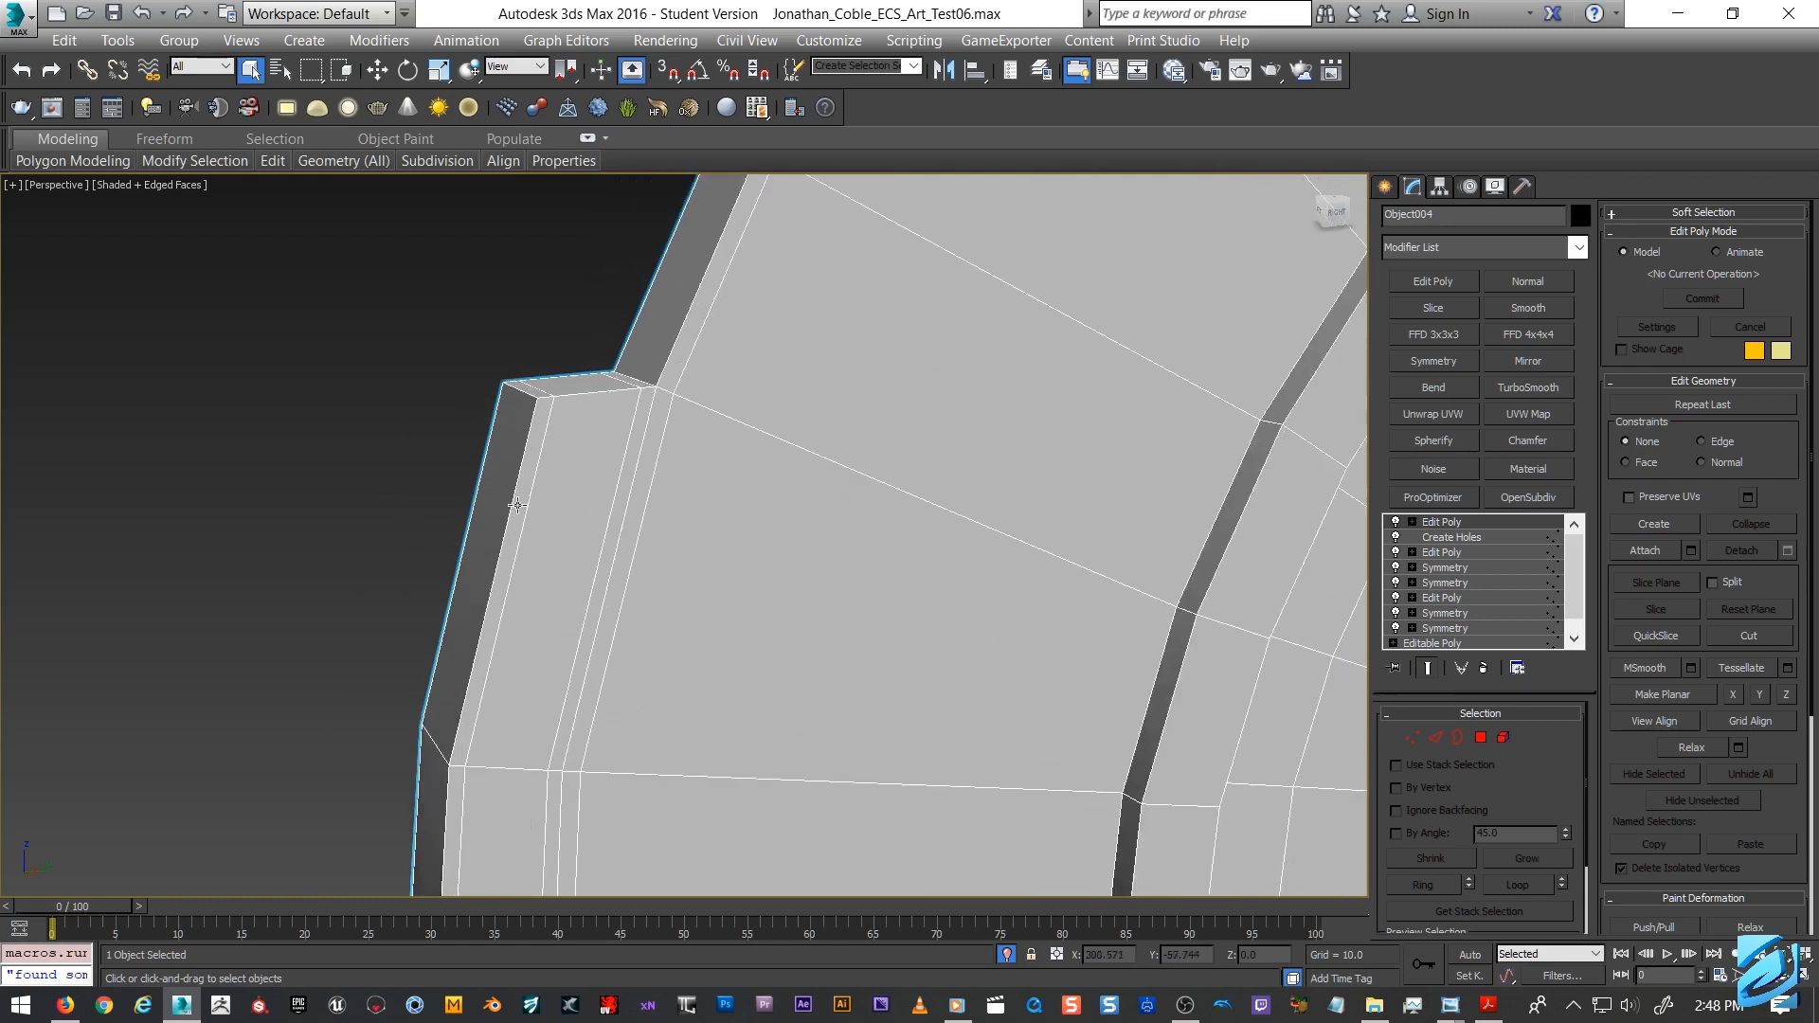
View the whole disc's edge layout and compare it with the geometry at the notch.
scroll(701, 425, "down", 5)
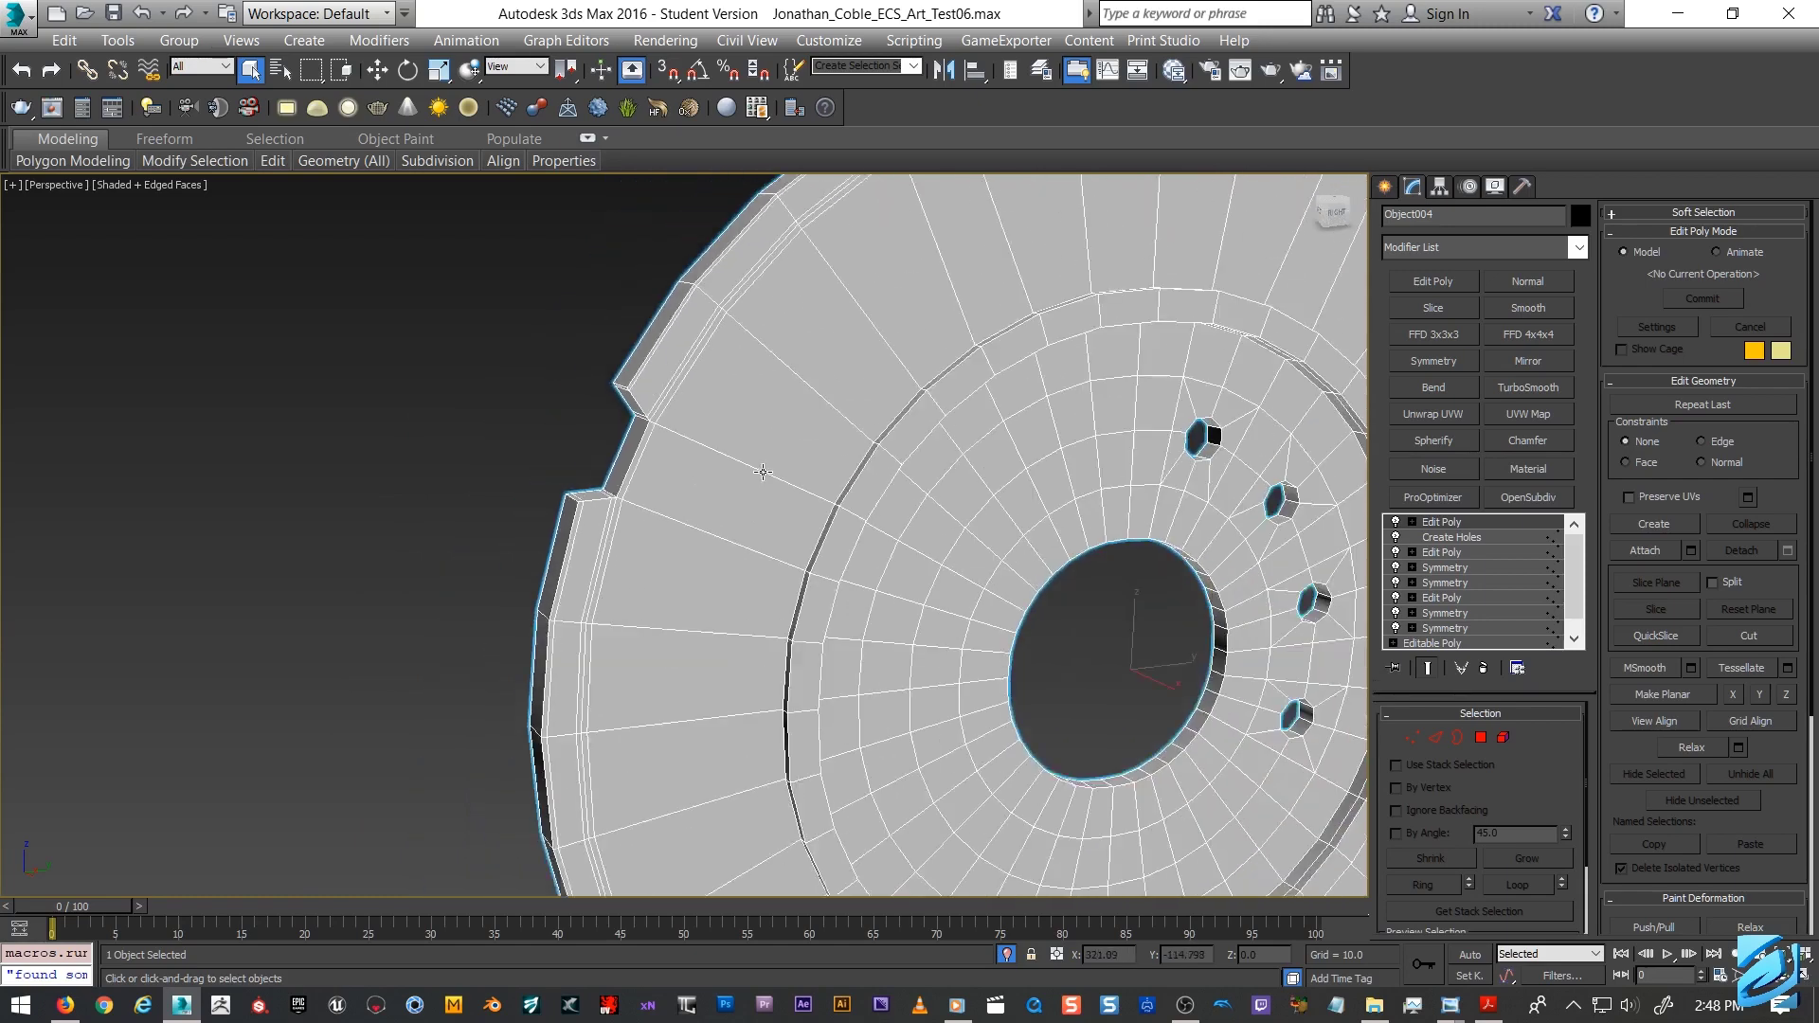
scroll(867, 445, "down", 2)
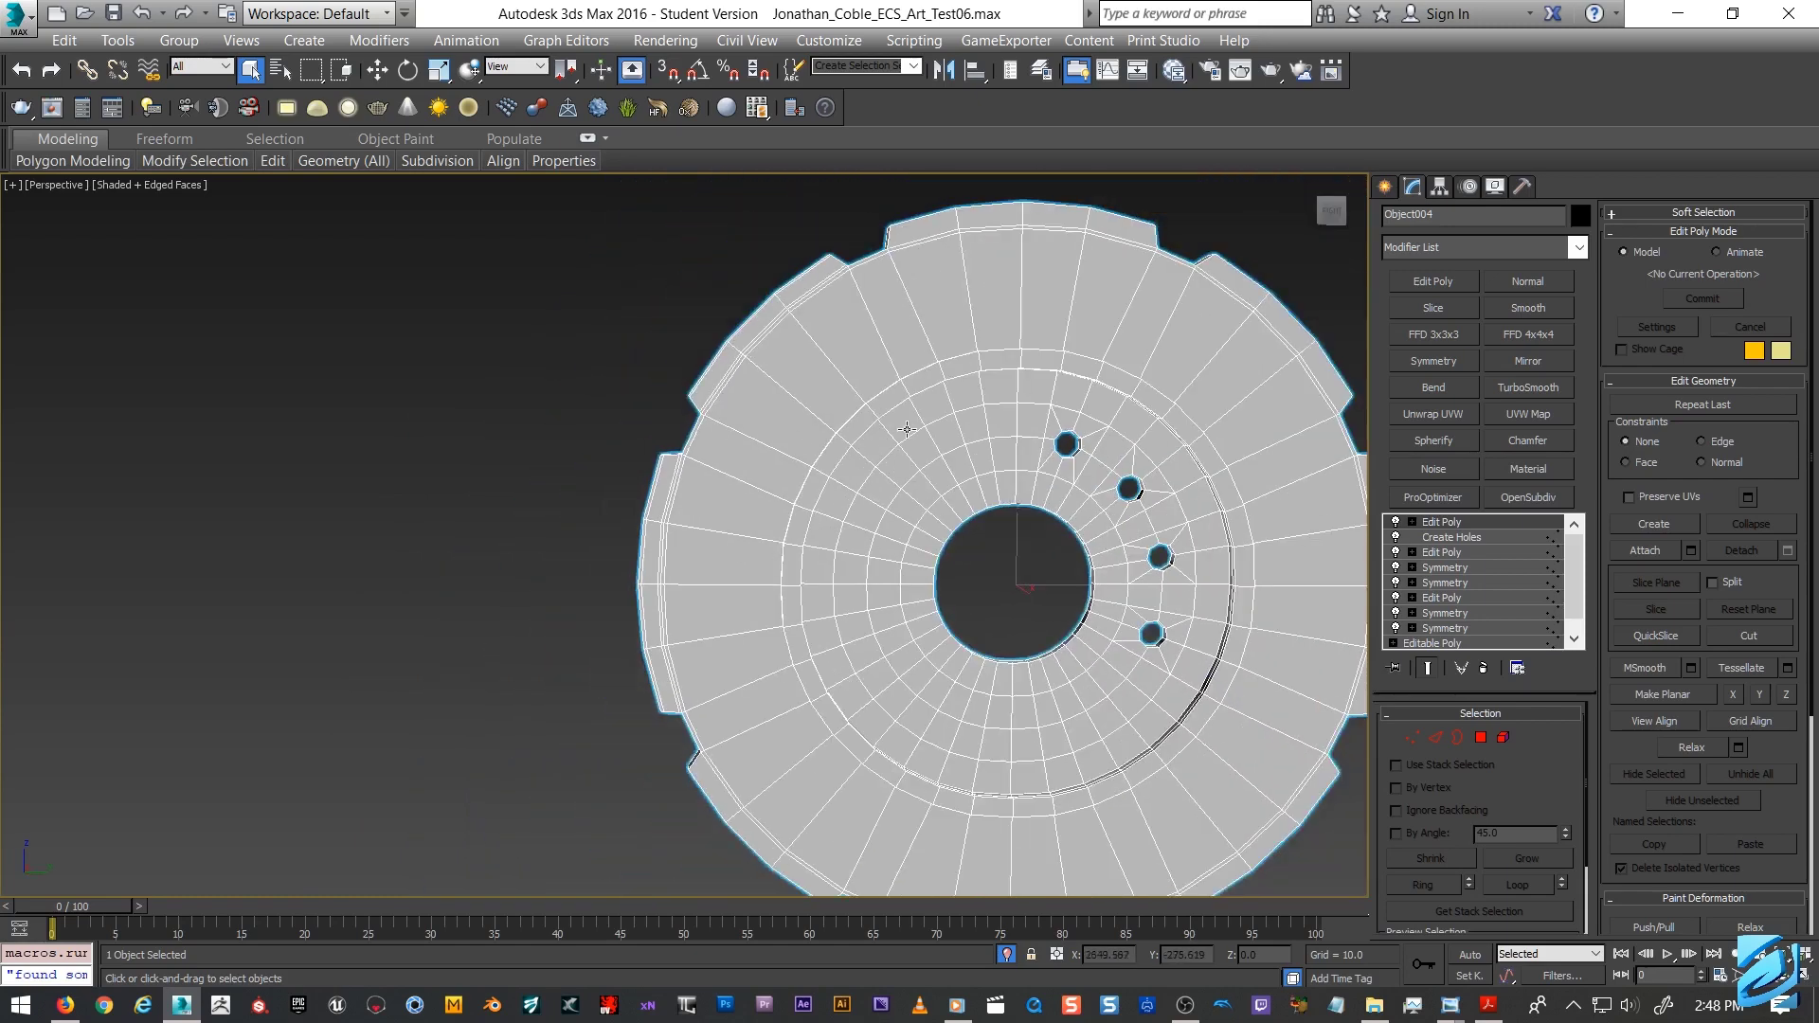
scroll(907, 429, "up", 2)
middle_click_drag(900, 476, 686, 460, "alt")
scroll(755, 498, "up", 2)
scroll(617, 474, "up", 2)
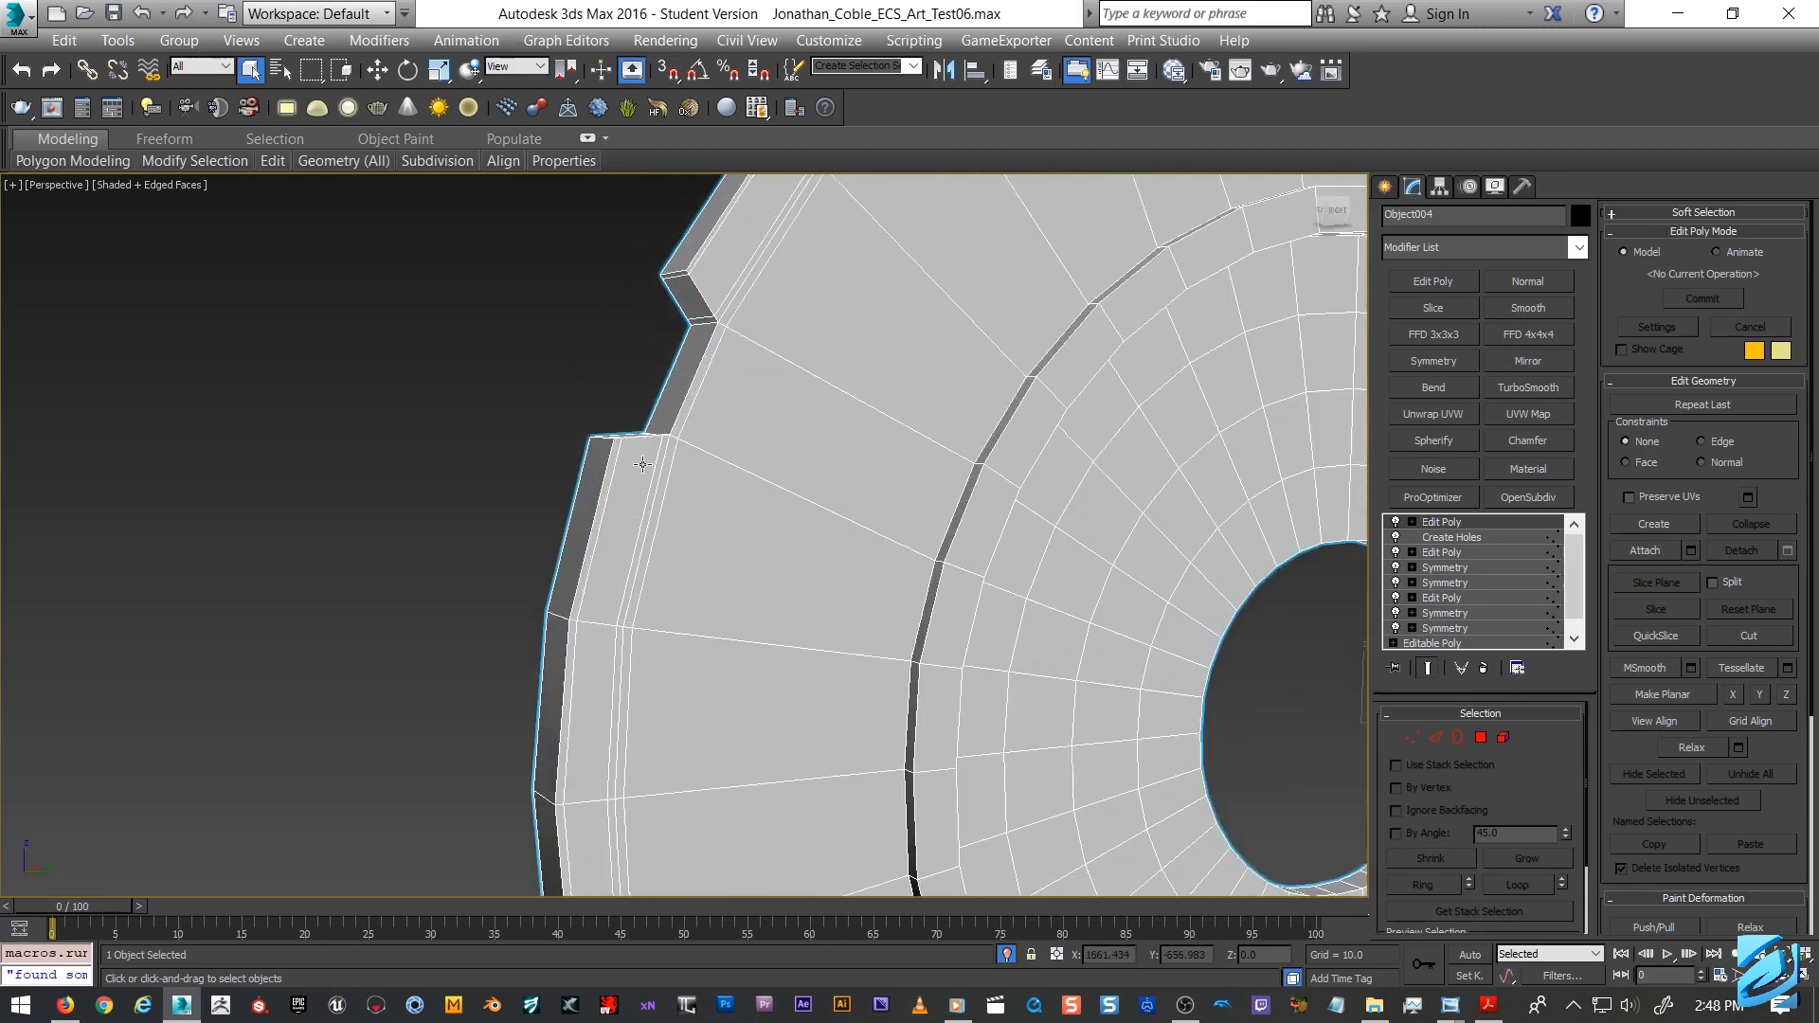
scroll(644, 462, "up", 1)
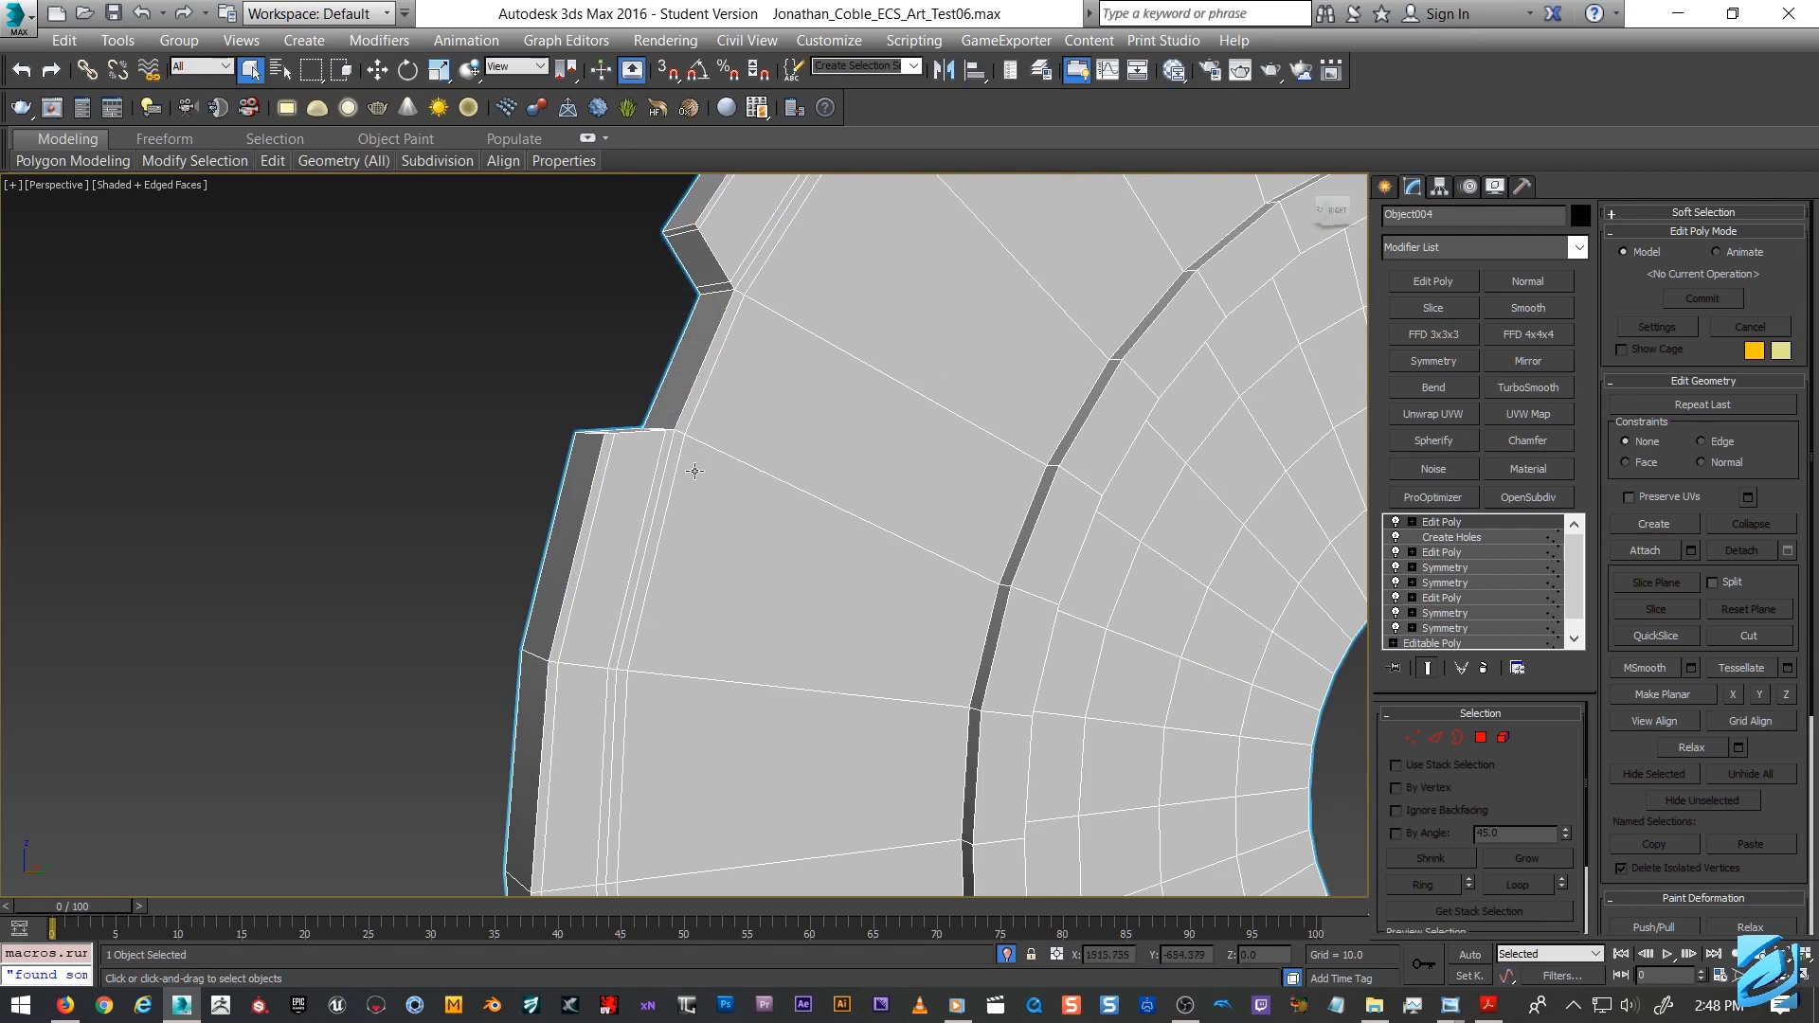
right_click(695, 458)
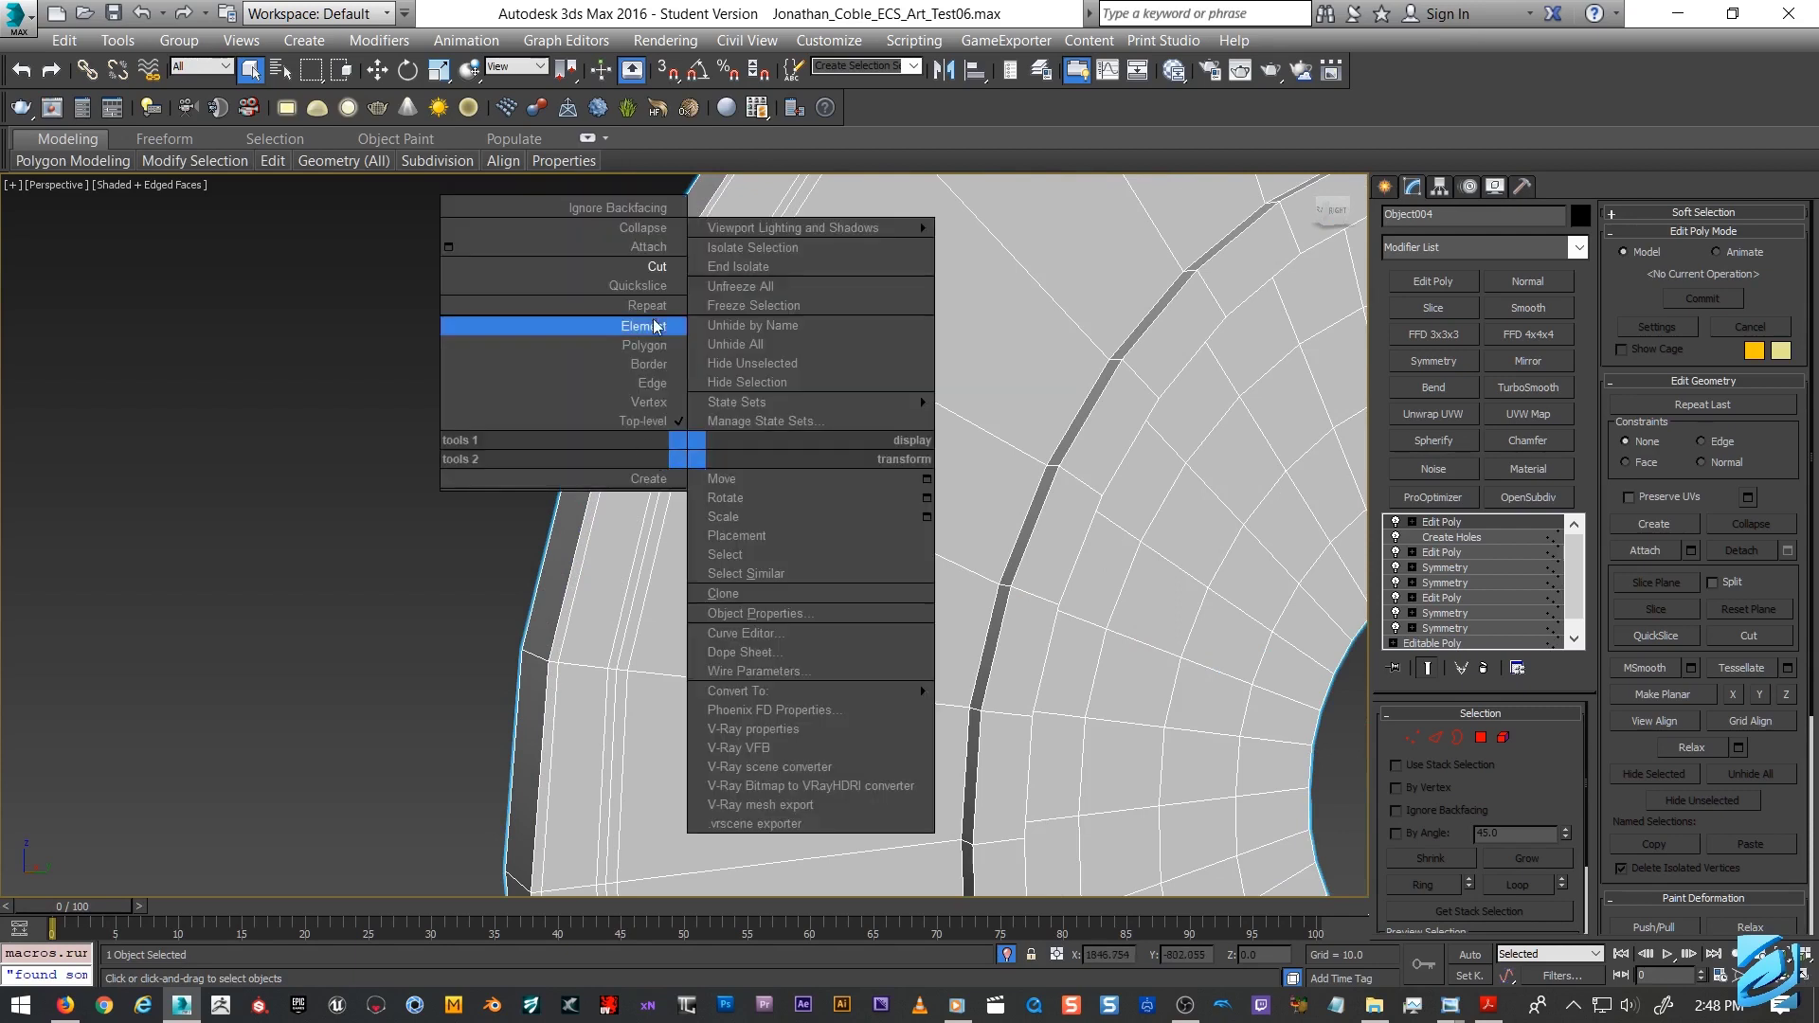
left_click(658, 269)
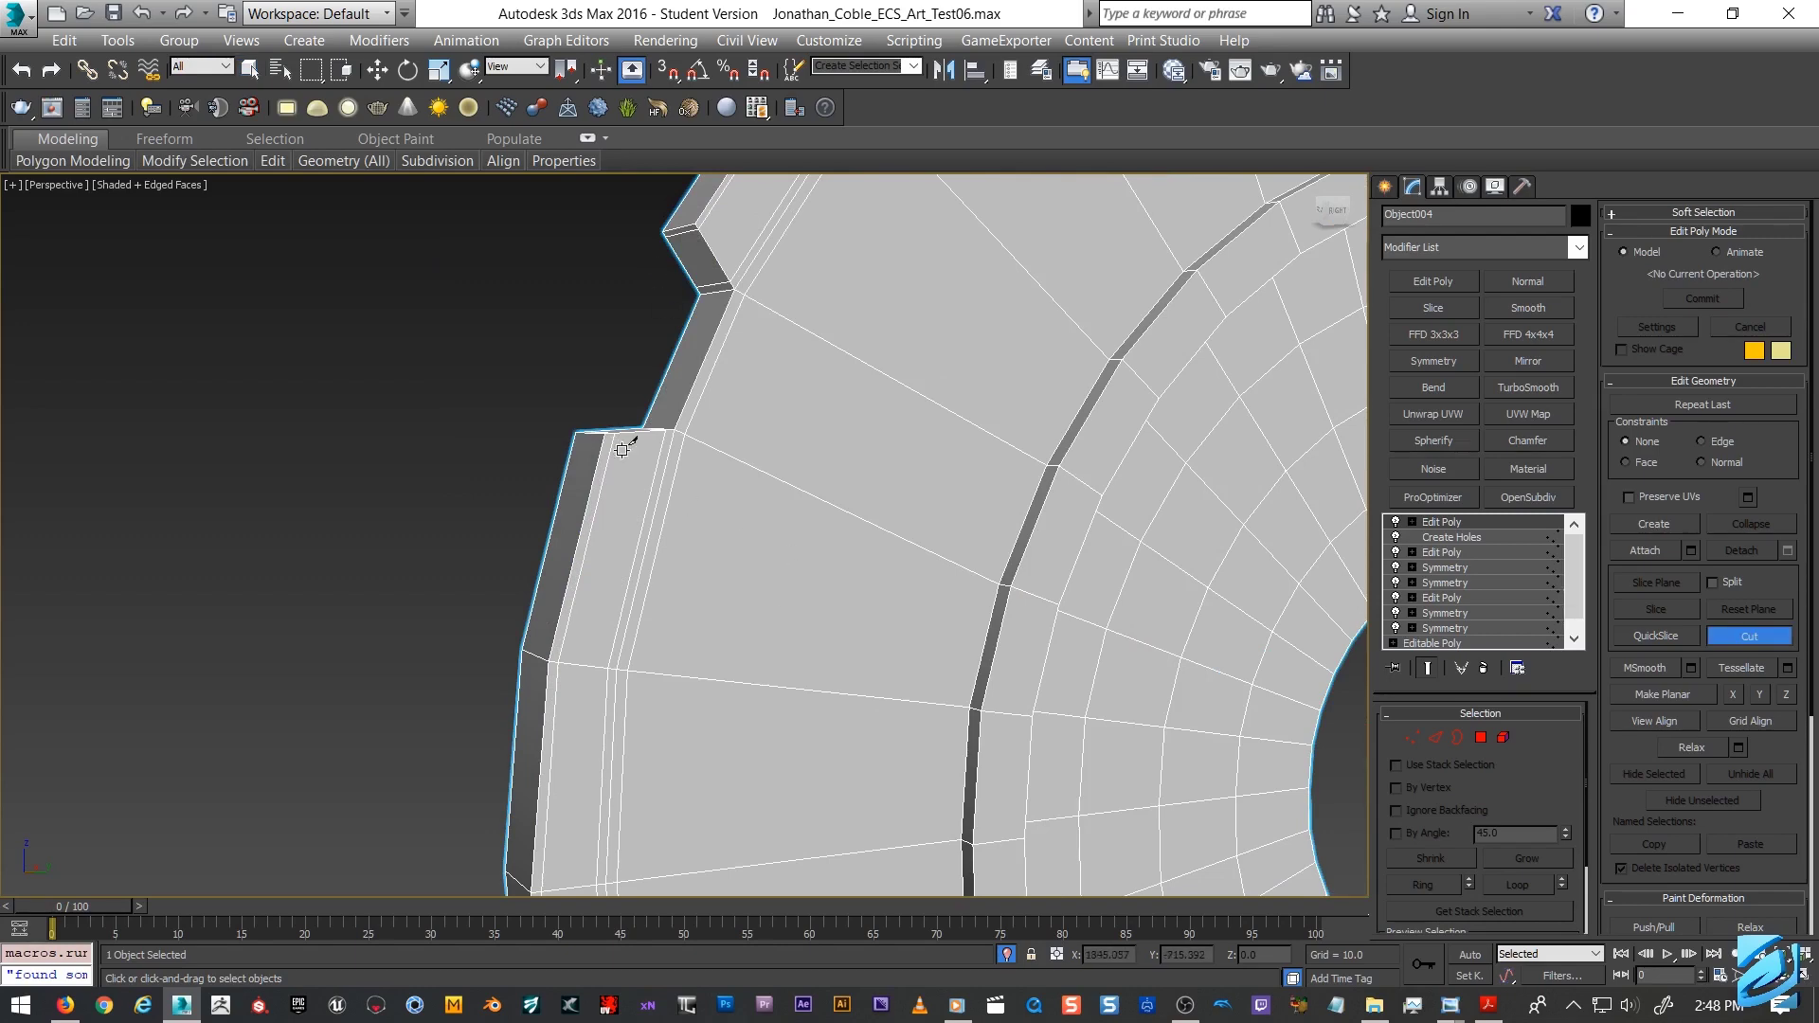
scroll(630, 438, "up", 2)
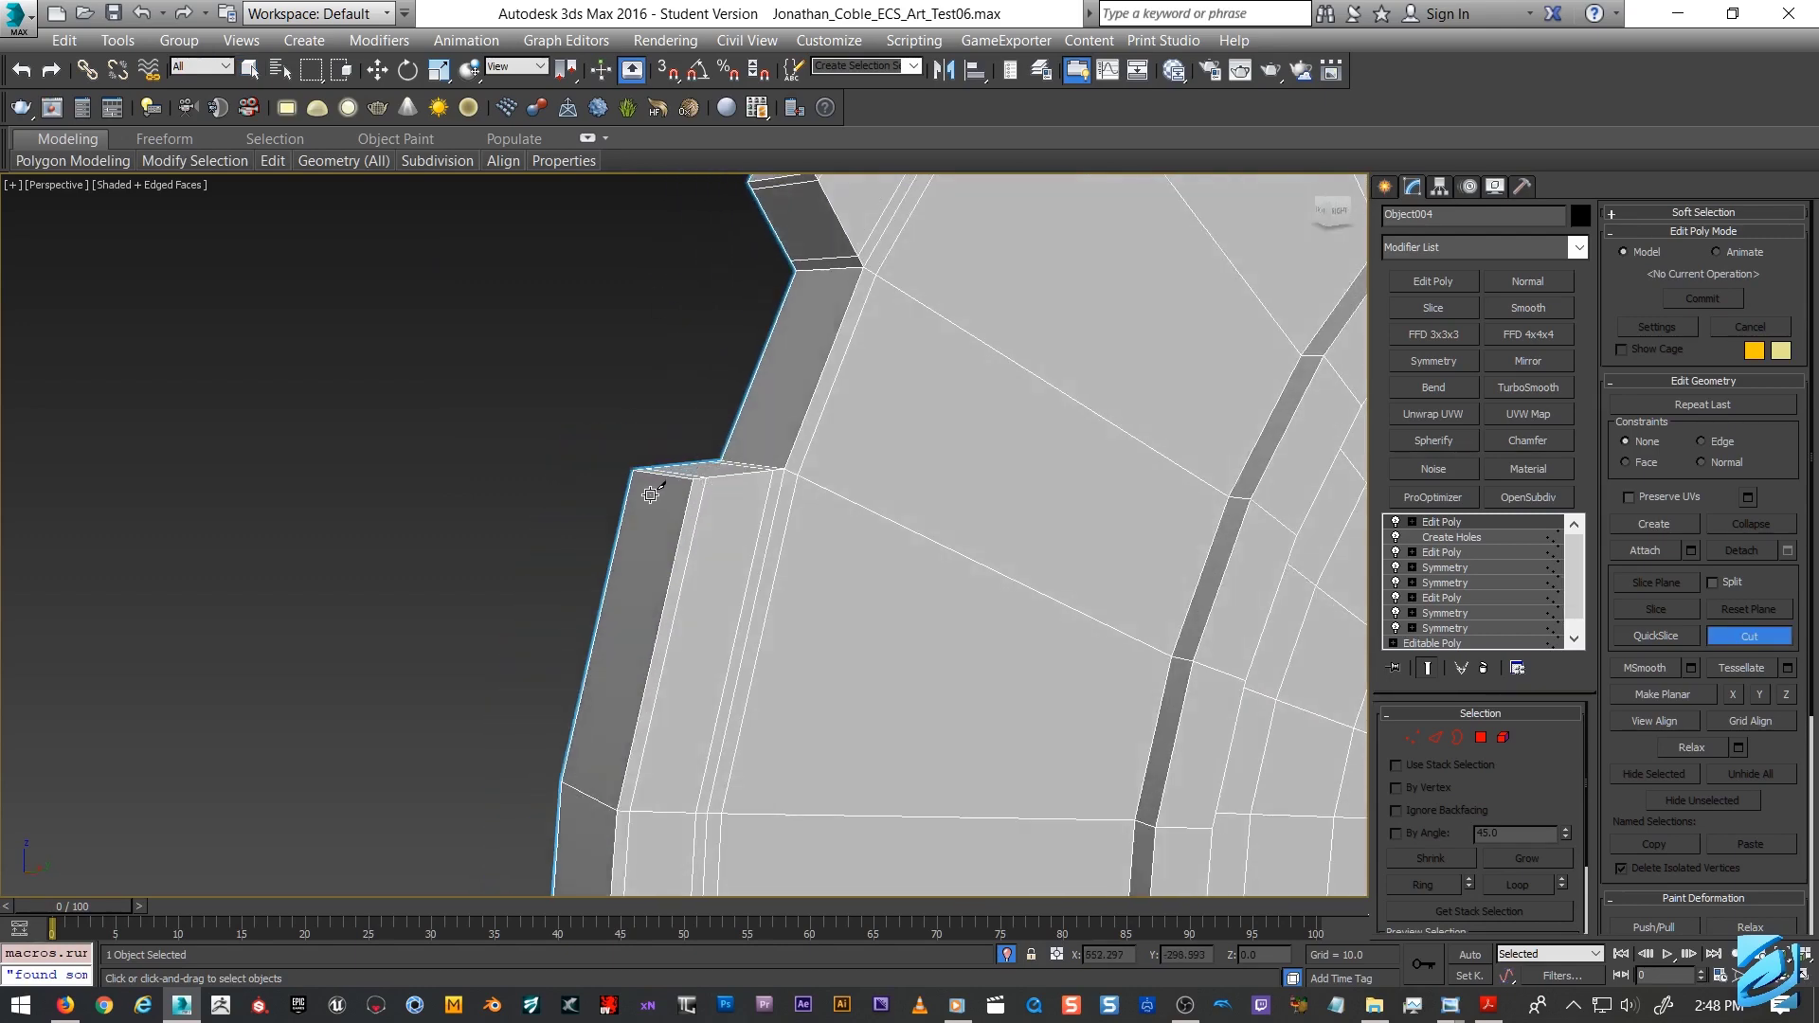
scroll(644, 486, "up", 2)
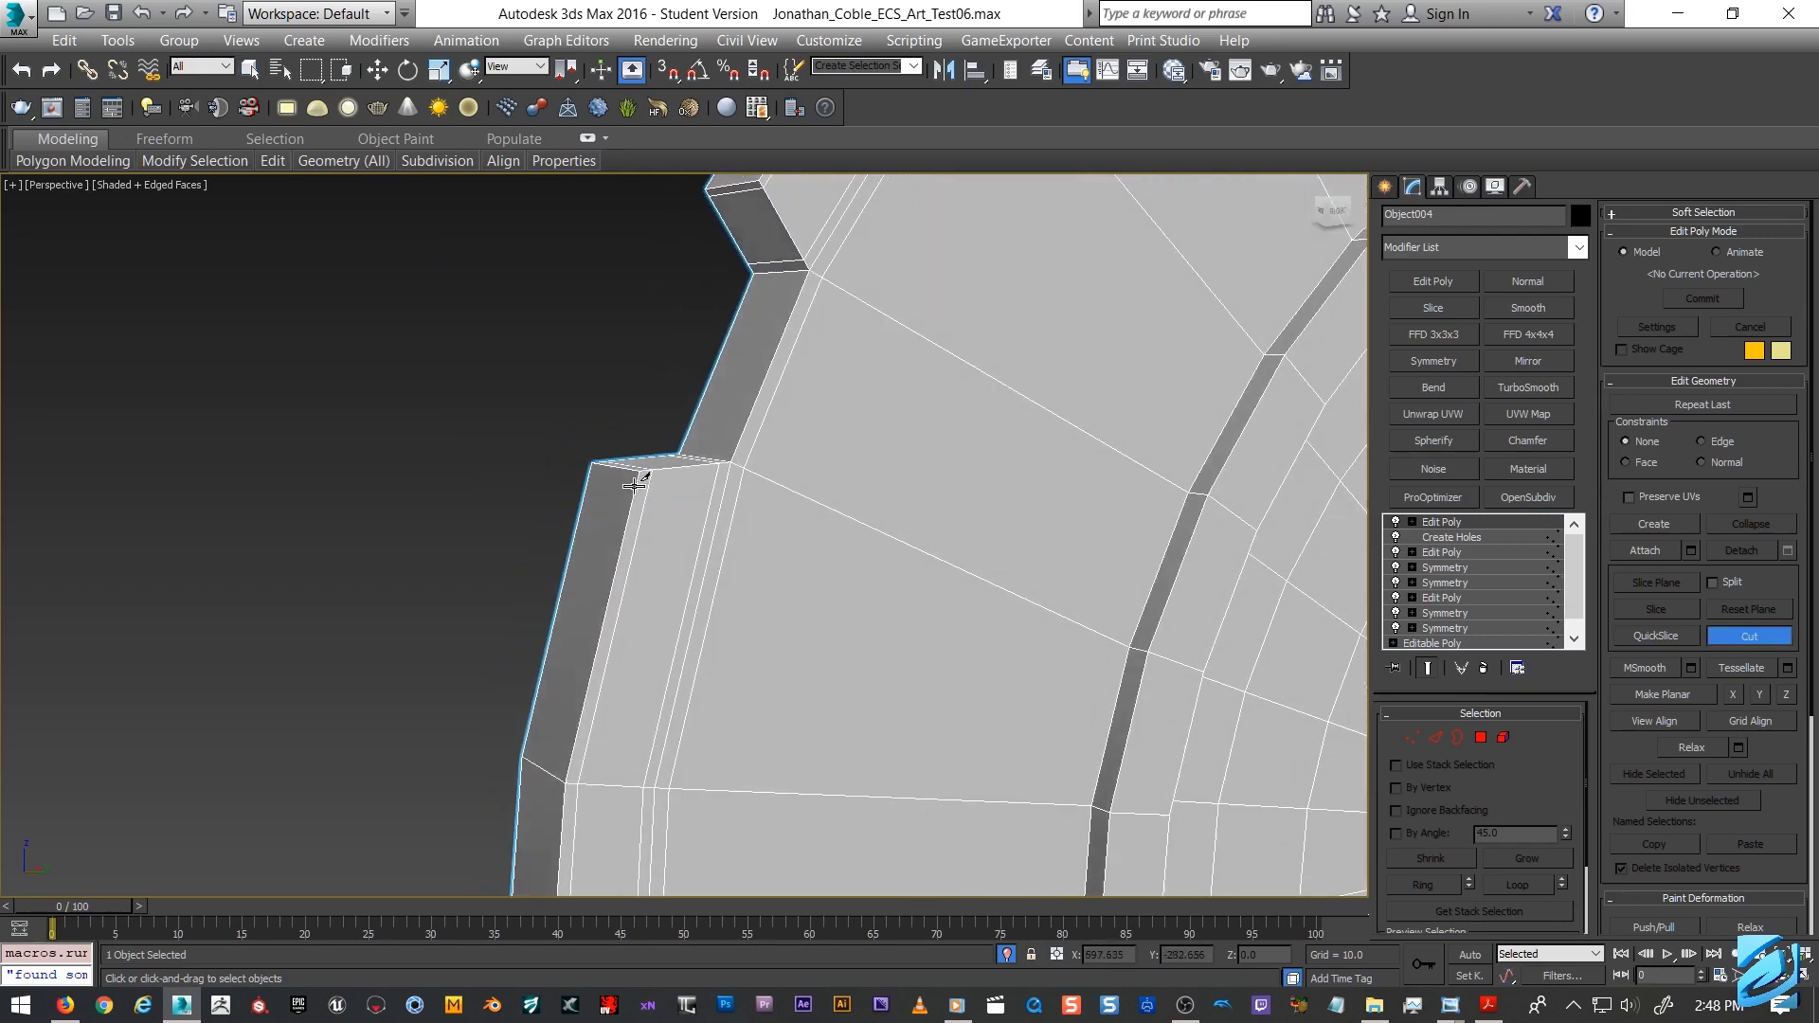
middle_click_drag(597, 463, 820, 462, "alt")
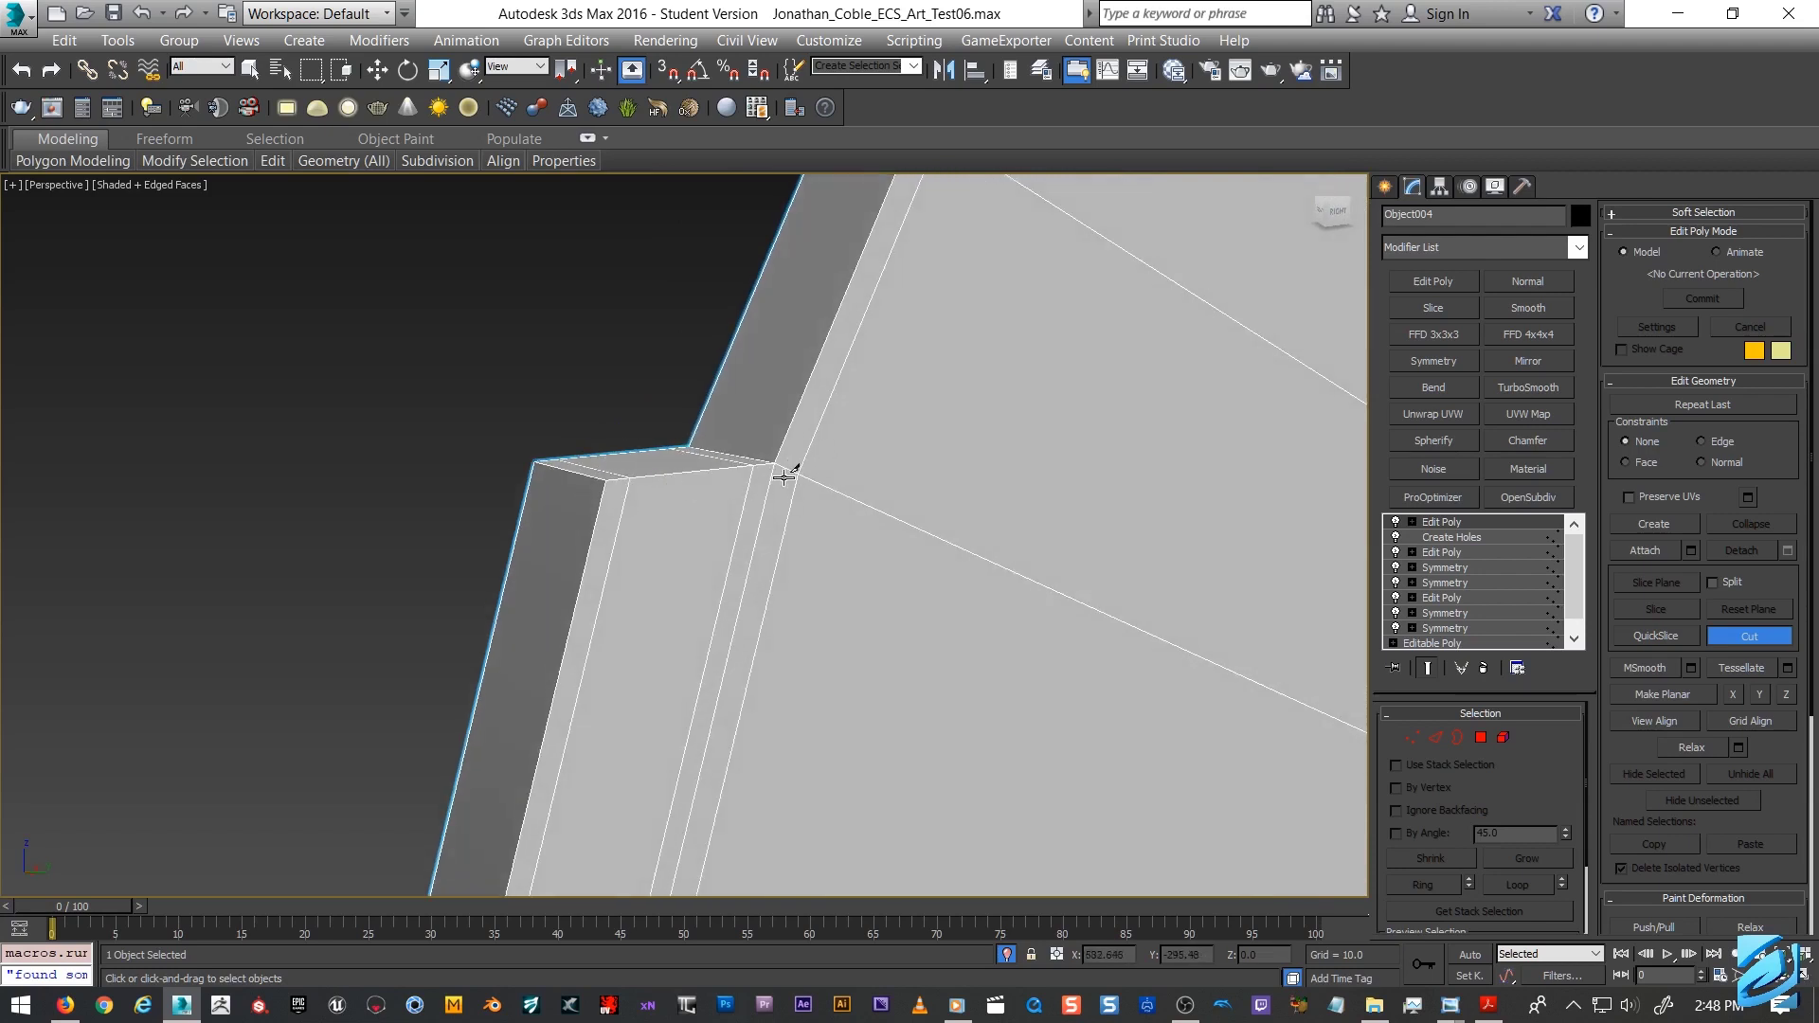
right_click(777, 473)
Apply TurboSmooth to preview how the notch corner smooths without a support edge, and undo it.
left_click(1527, 389)
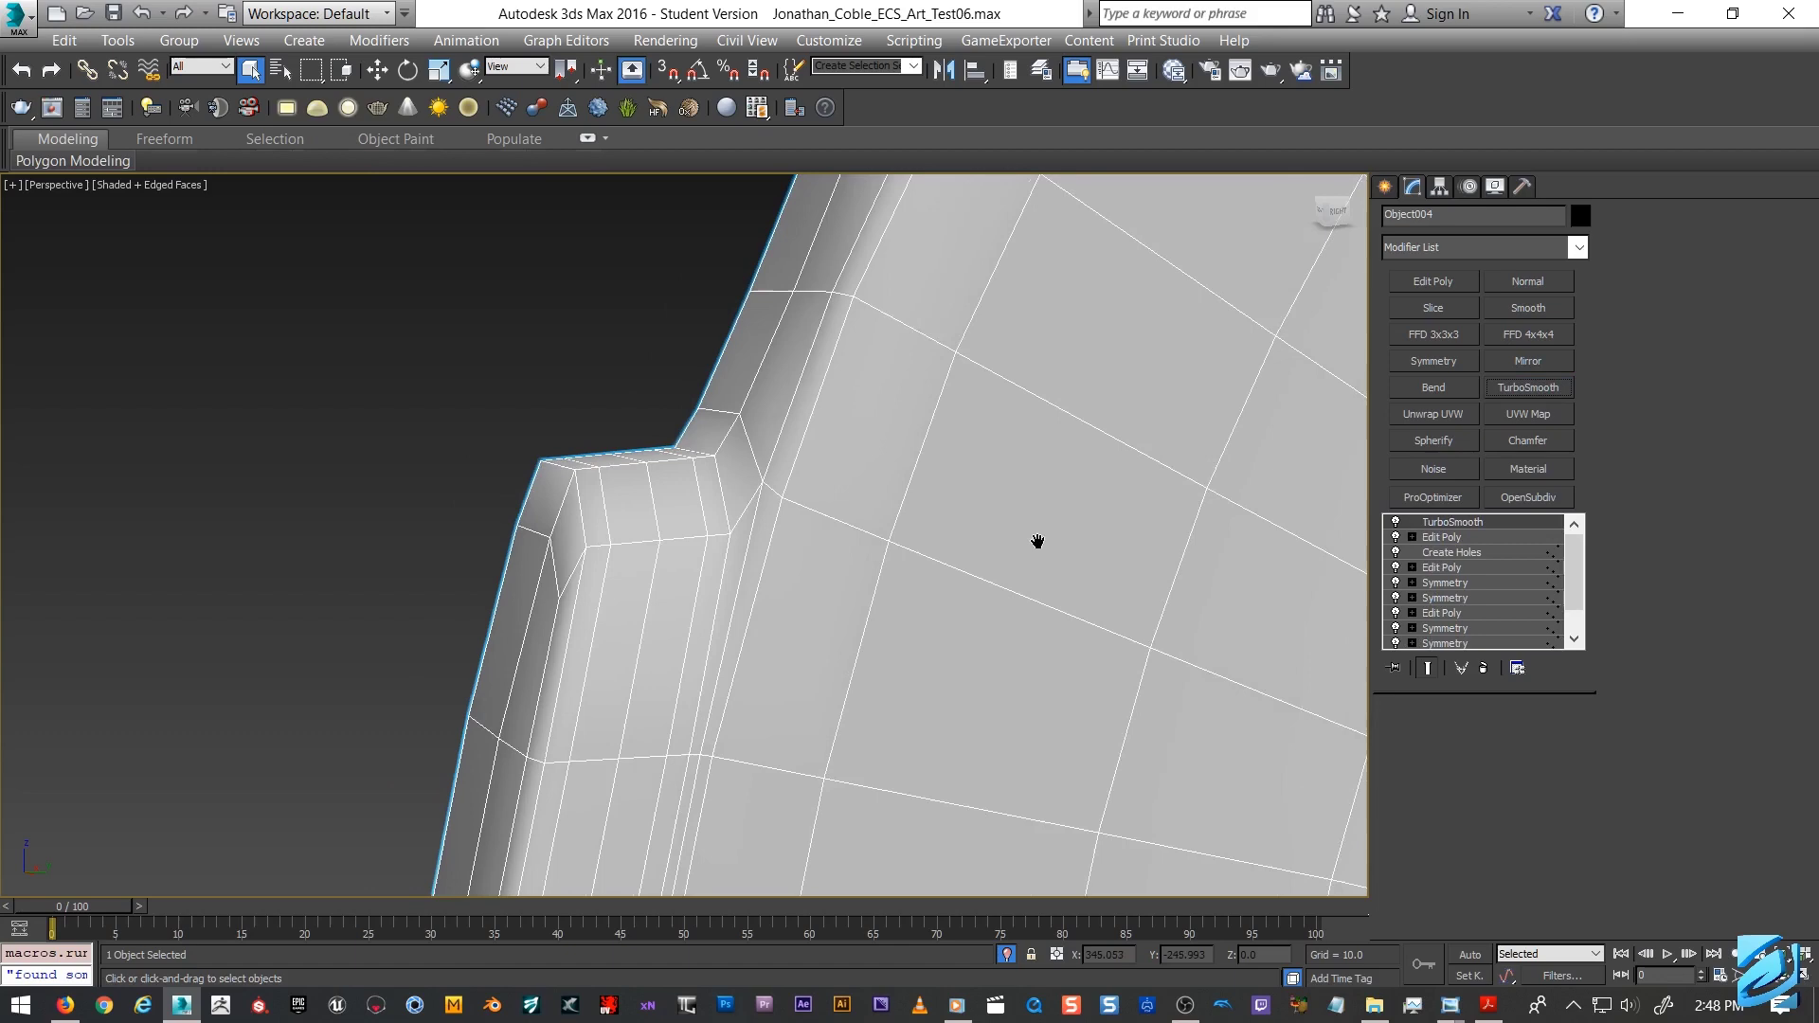
scroll(843, 424, "down", 2)
key("ctrl+z")
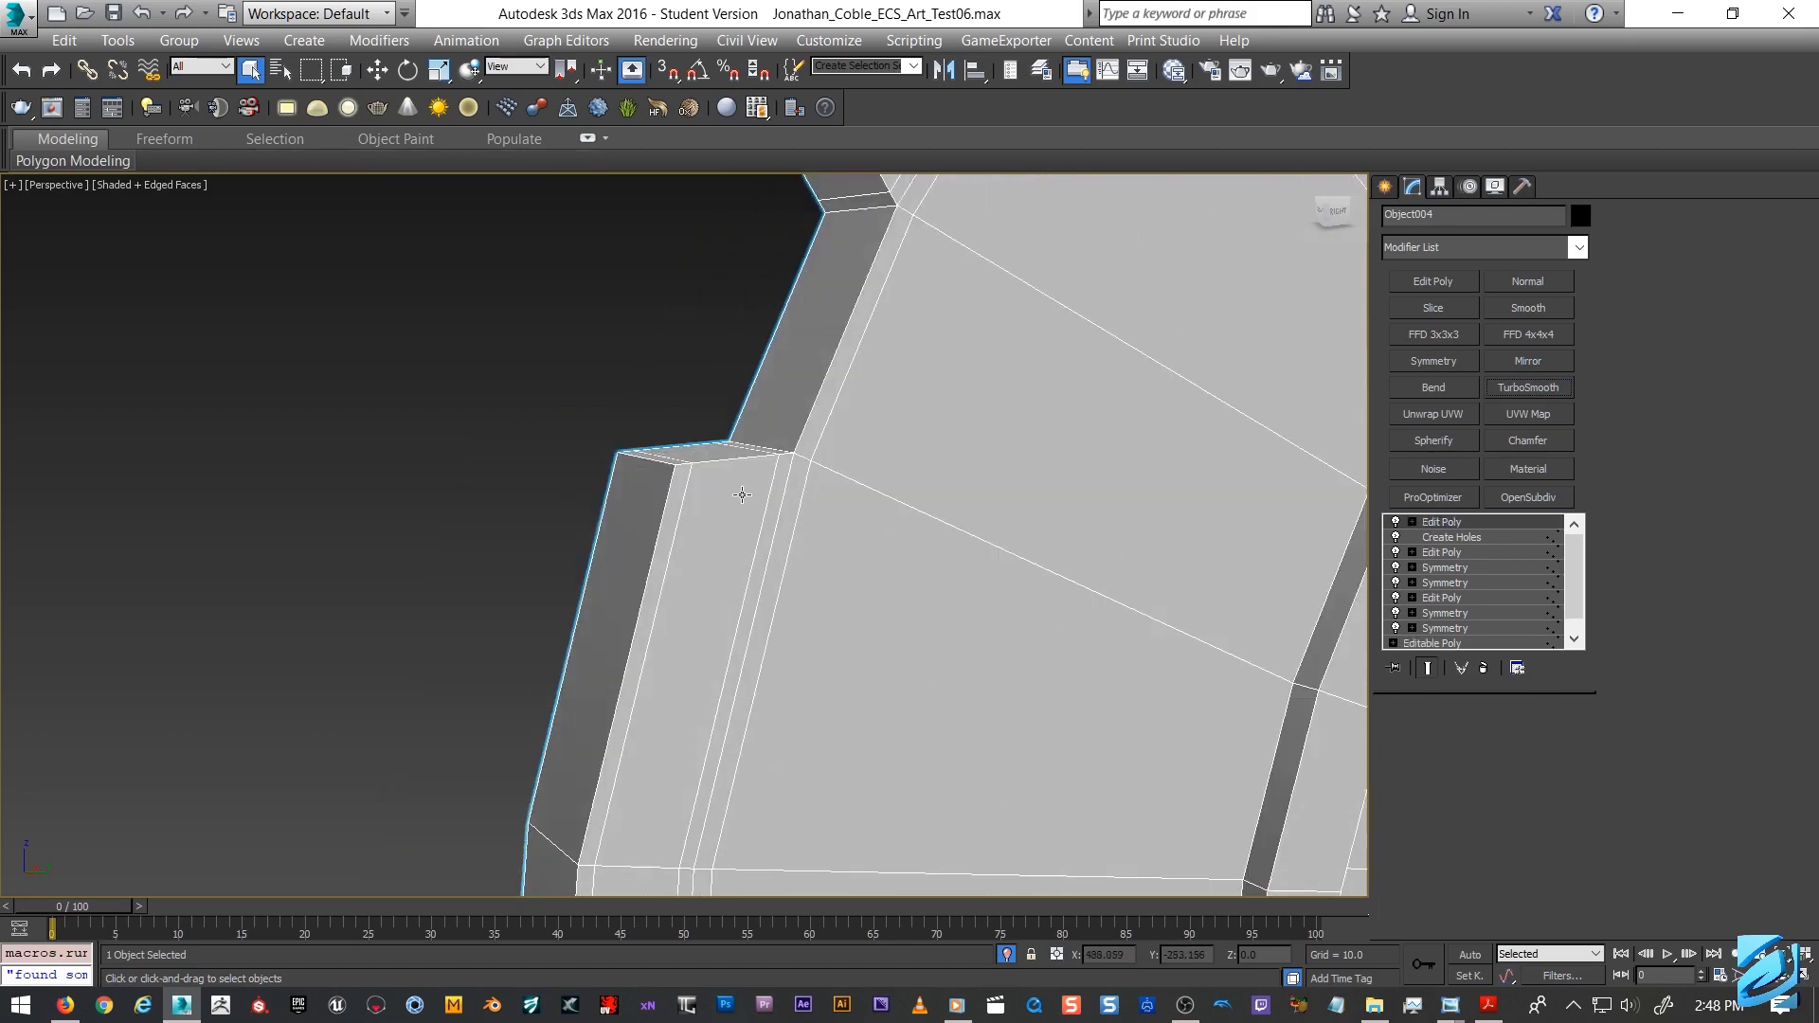
Cut a support edge just below the notch's lower edge, across the outer rim and front face to the notch's inner corner.
scroll(708, 479, "up", 1)
scroll(995, 502, "down", 3)
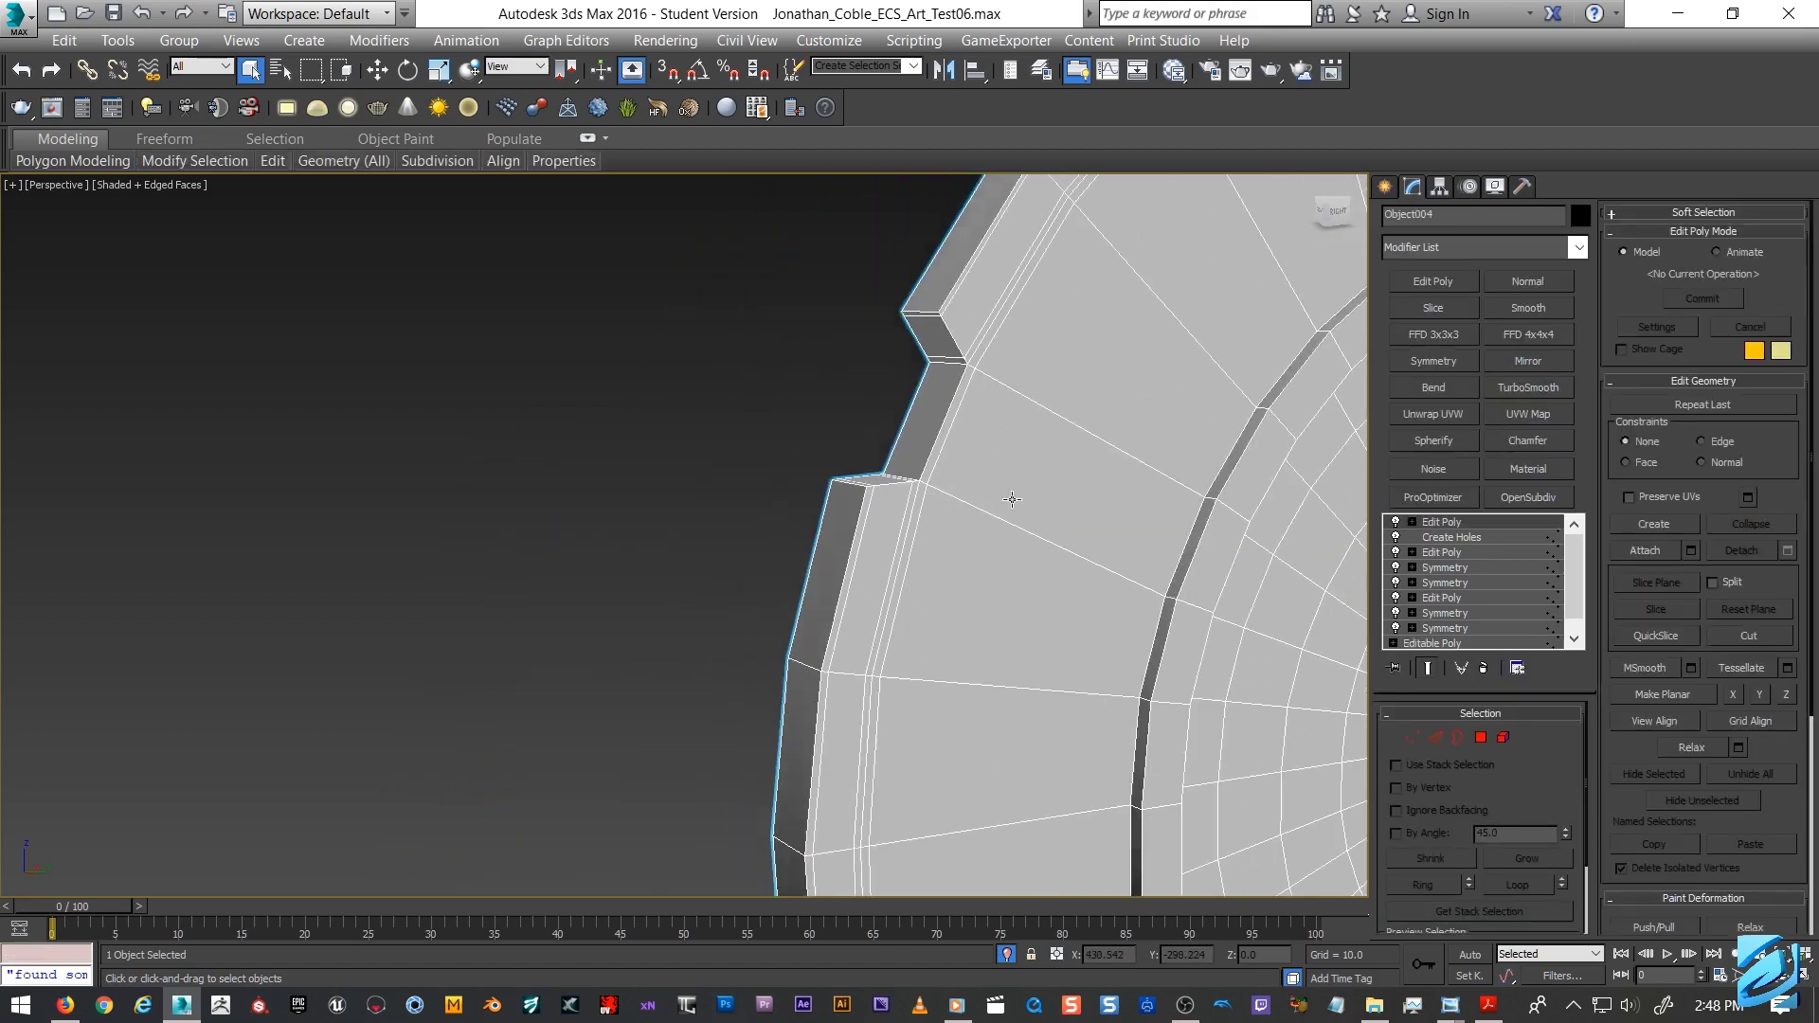
scroll(1012, 499, "down", 3)
scroll(686, 601, "up", 8)
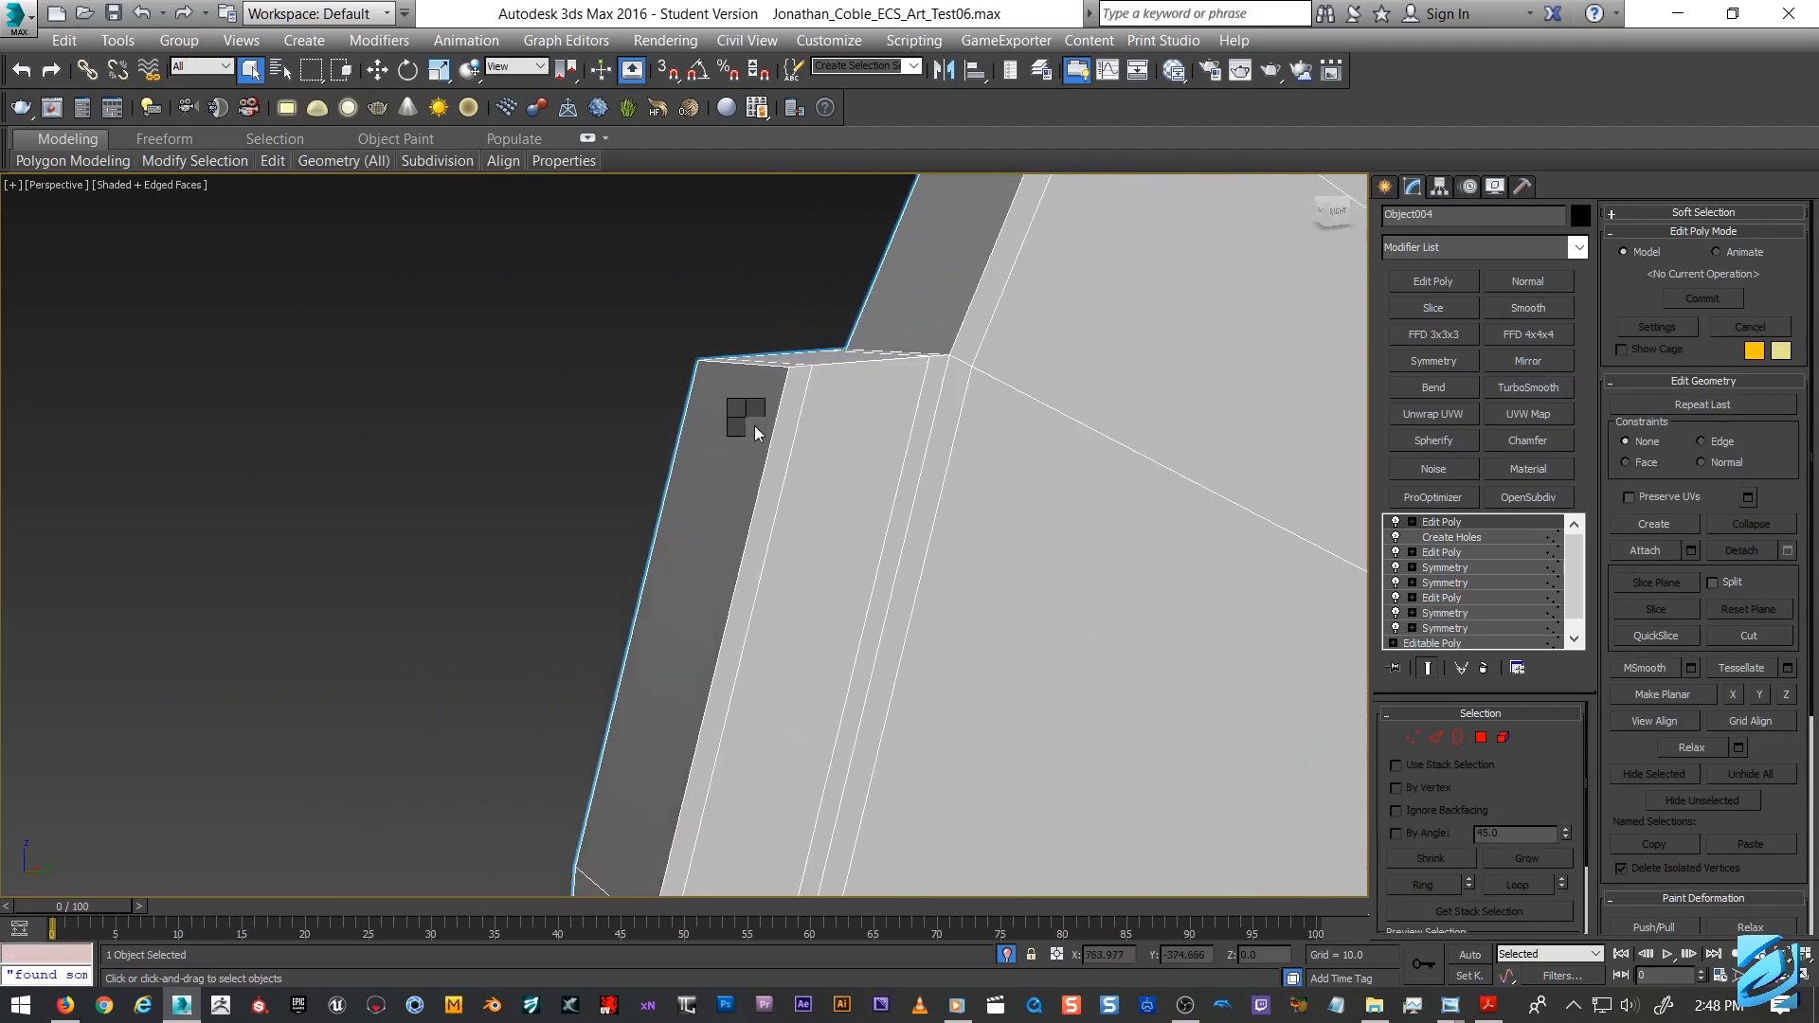
right_click(754, 425)
left_click(481, 502)
right_click(735, 536)
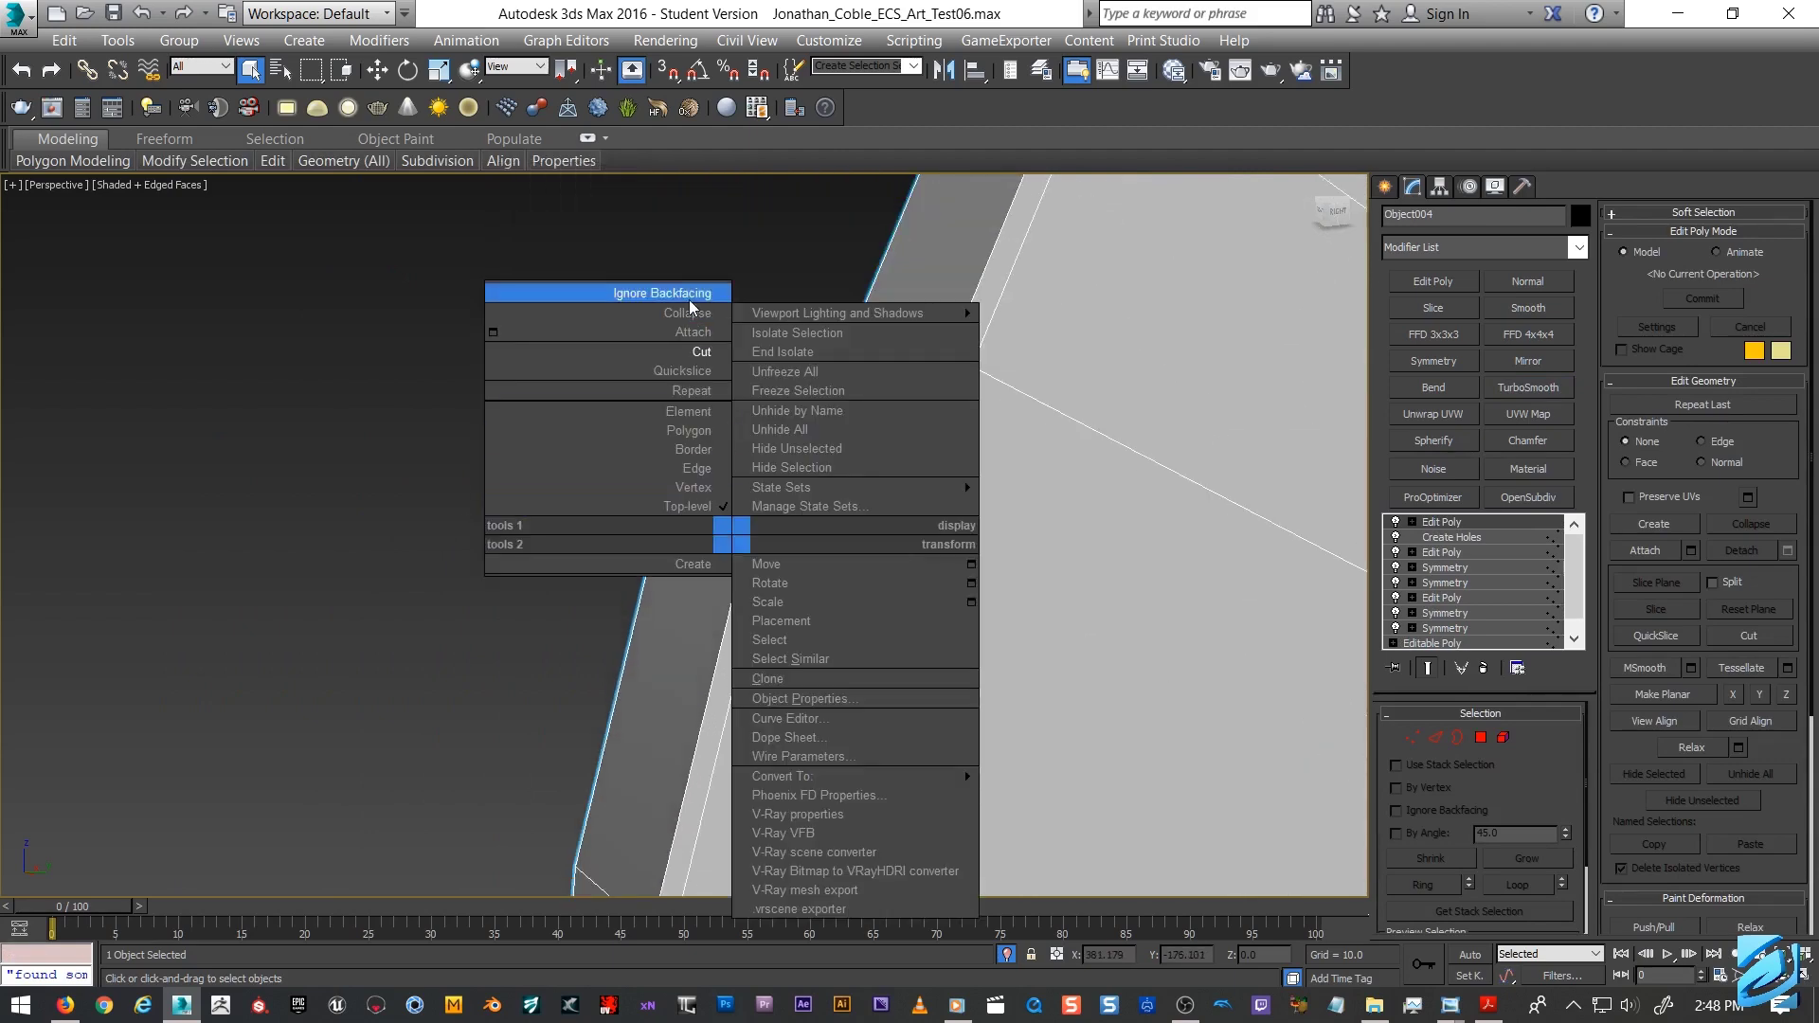
left_click(701, 352)
scroll(775, 385, "up", 2)
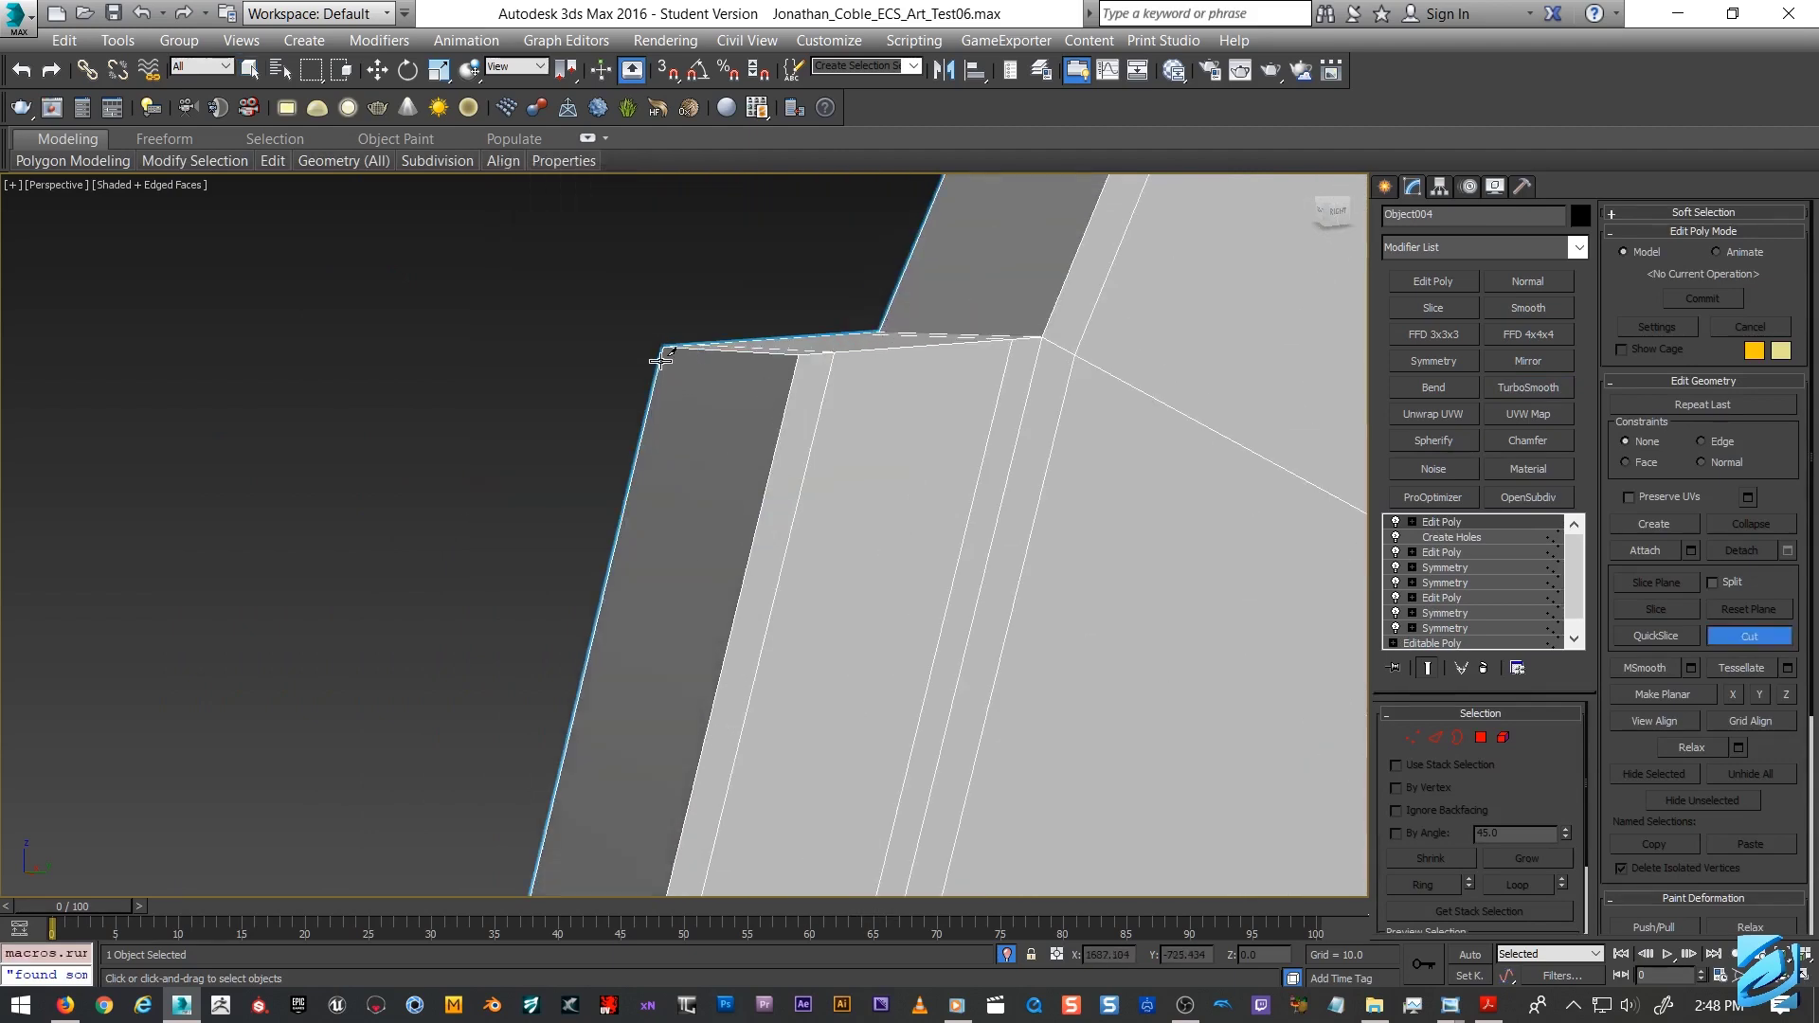
left_click(658, 360)
left_click(791, 376)
left_click(1039, 353)
middle_click_drag(1039, 353, 728, 496)
left_click(684, 500)
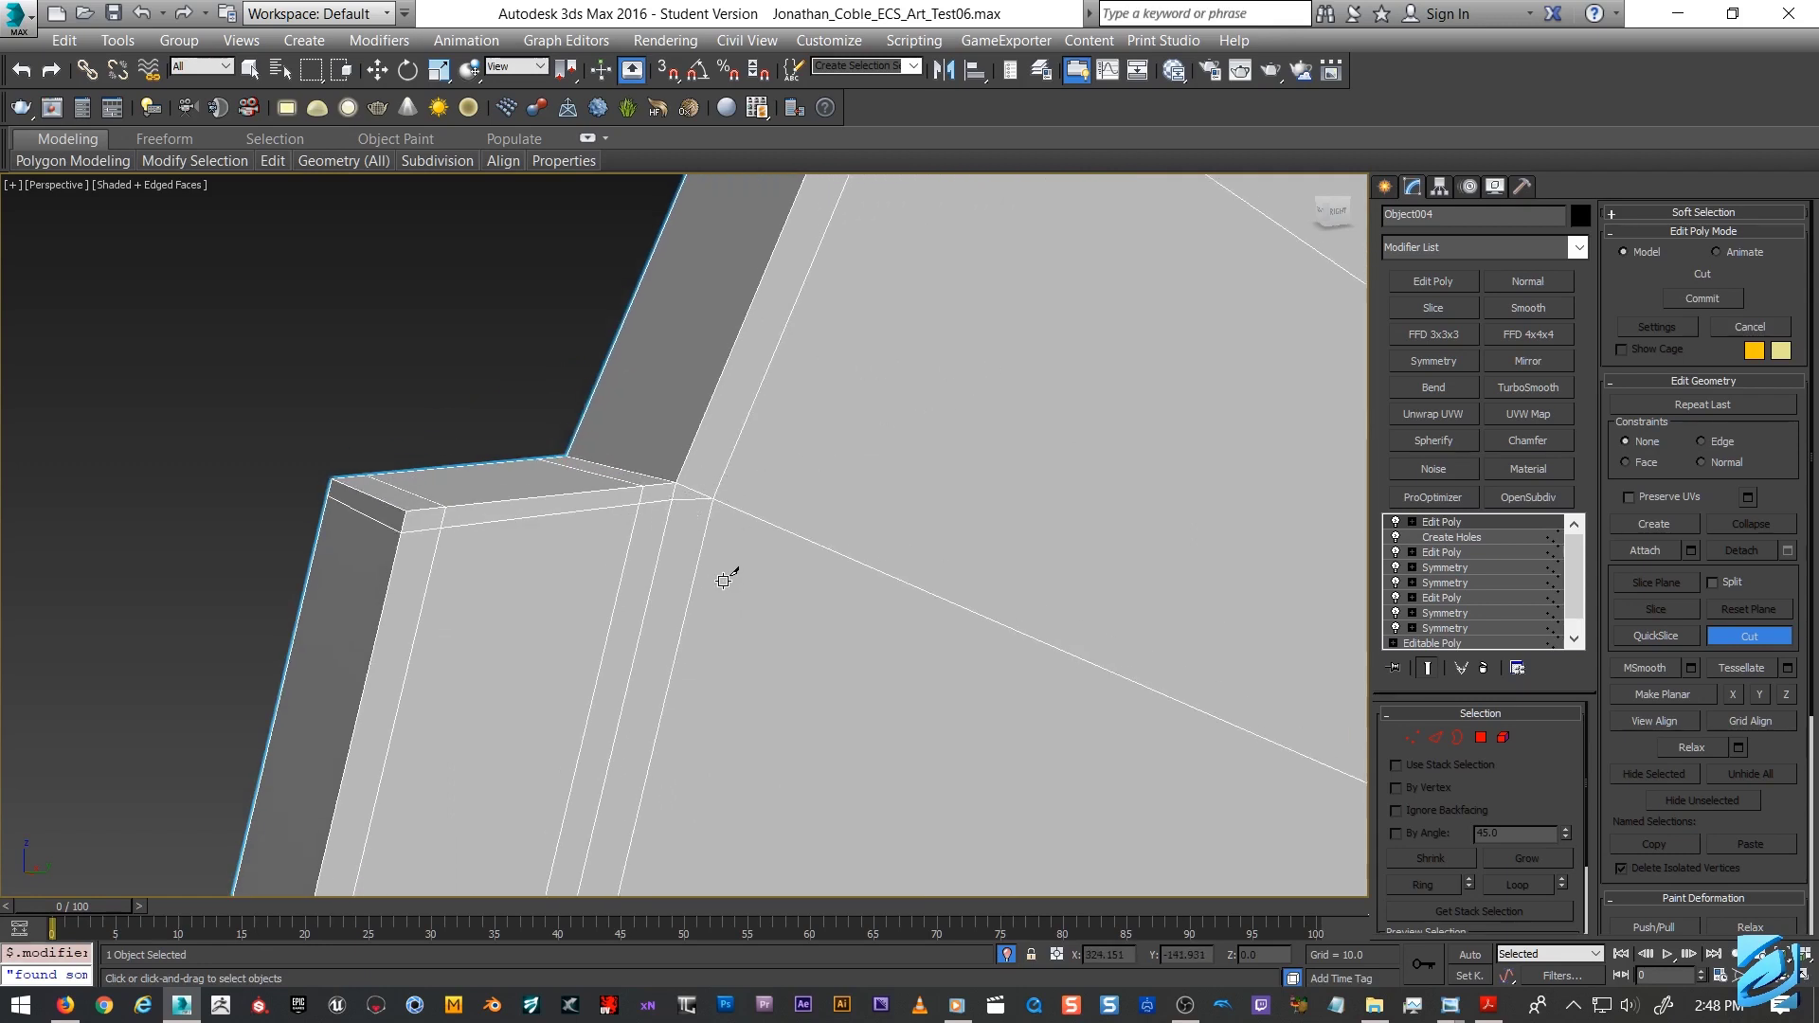
Apply TurboSmooth to check the notch corner with its cut support edge, toggle edged faces, and undo the smoothing.
left_click(1561, 388)
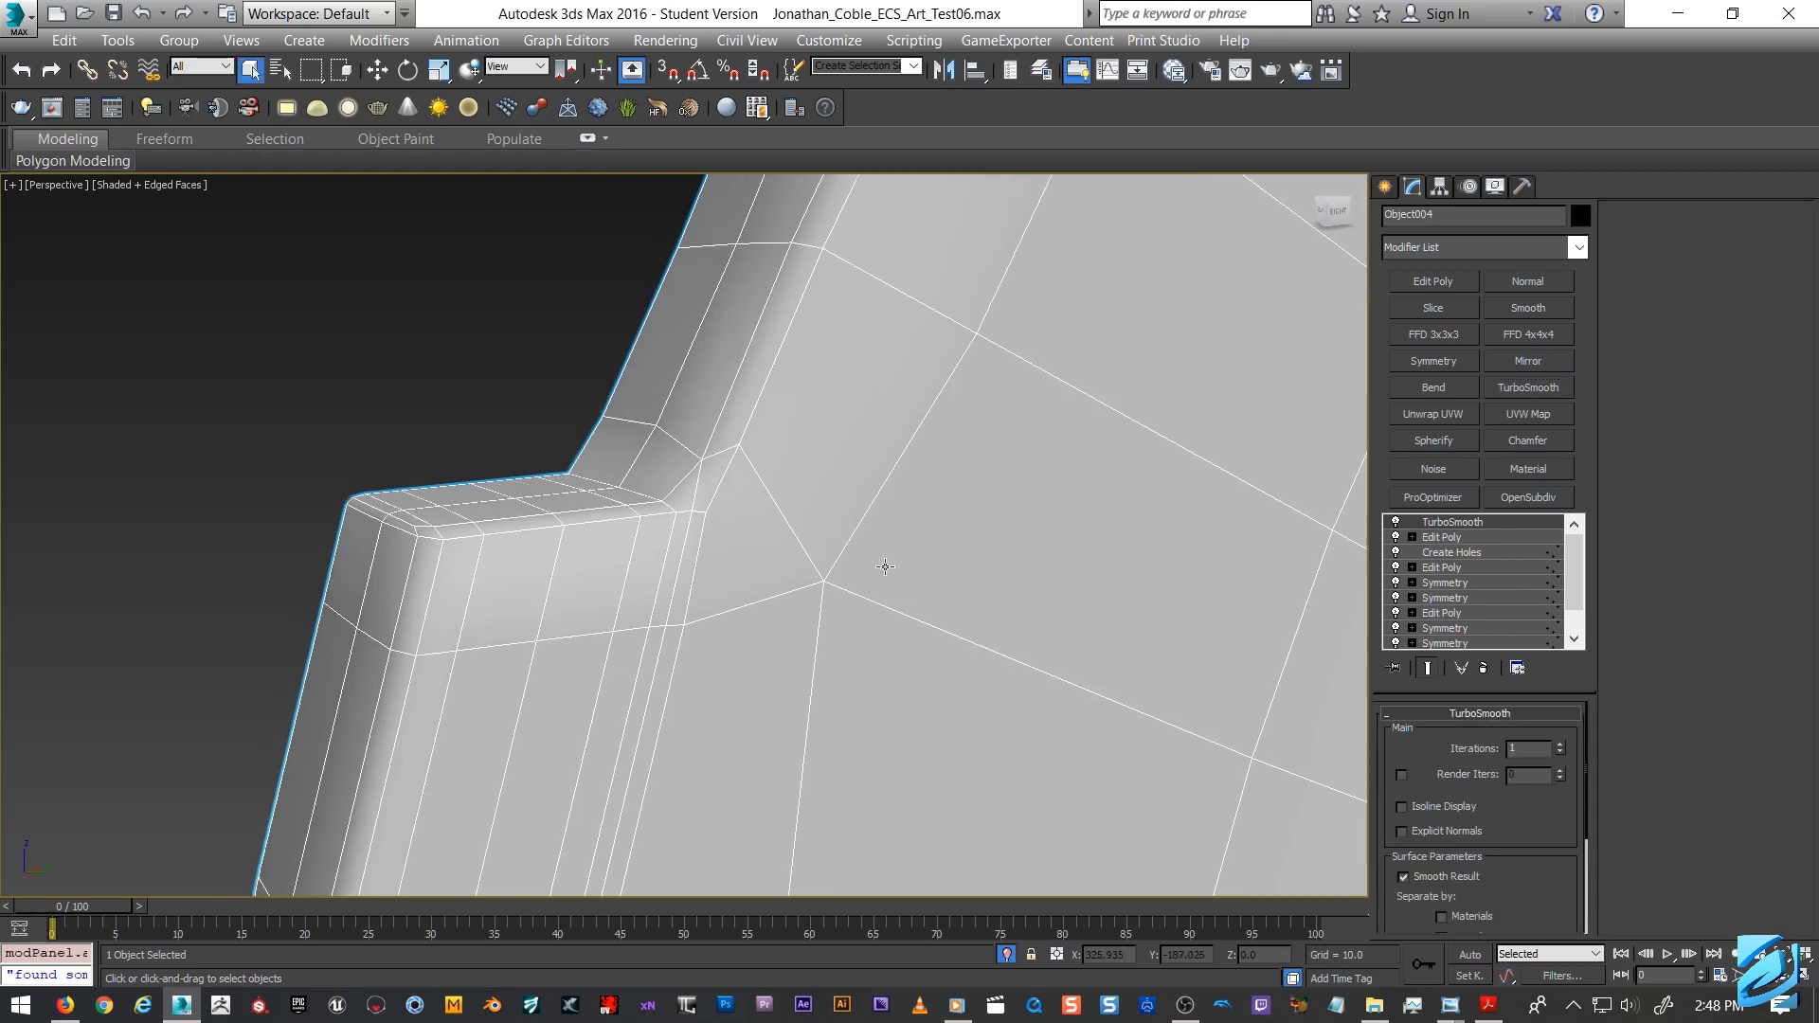
key("F4")
key("F4")
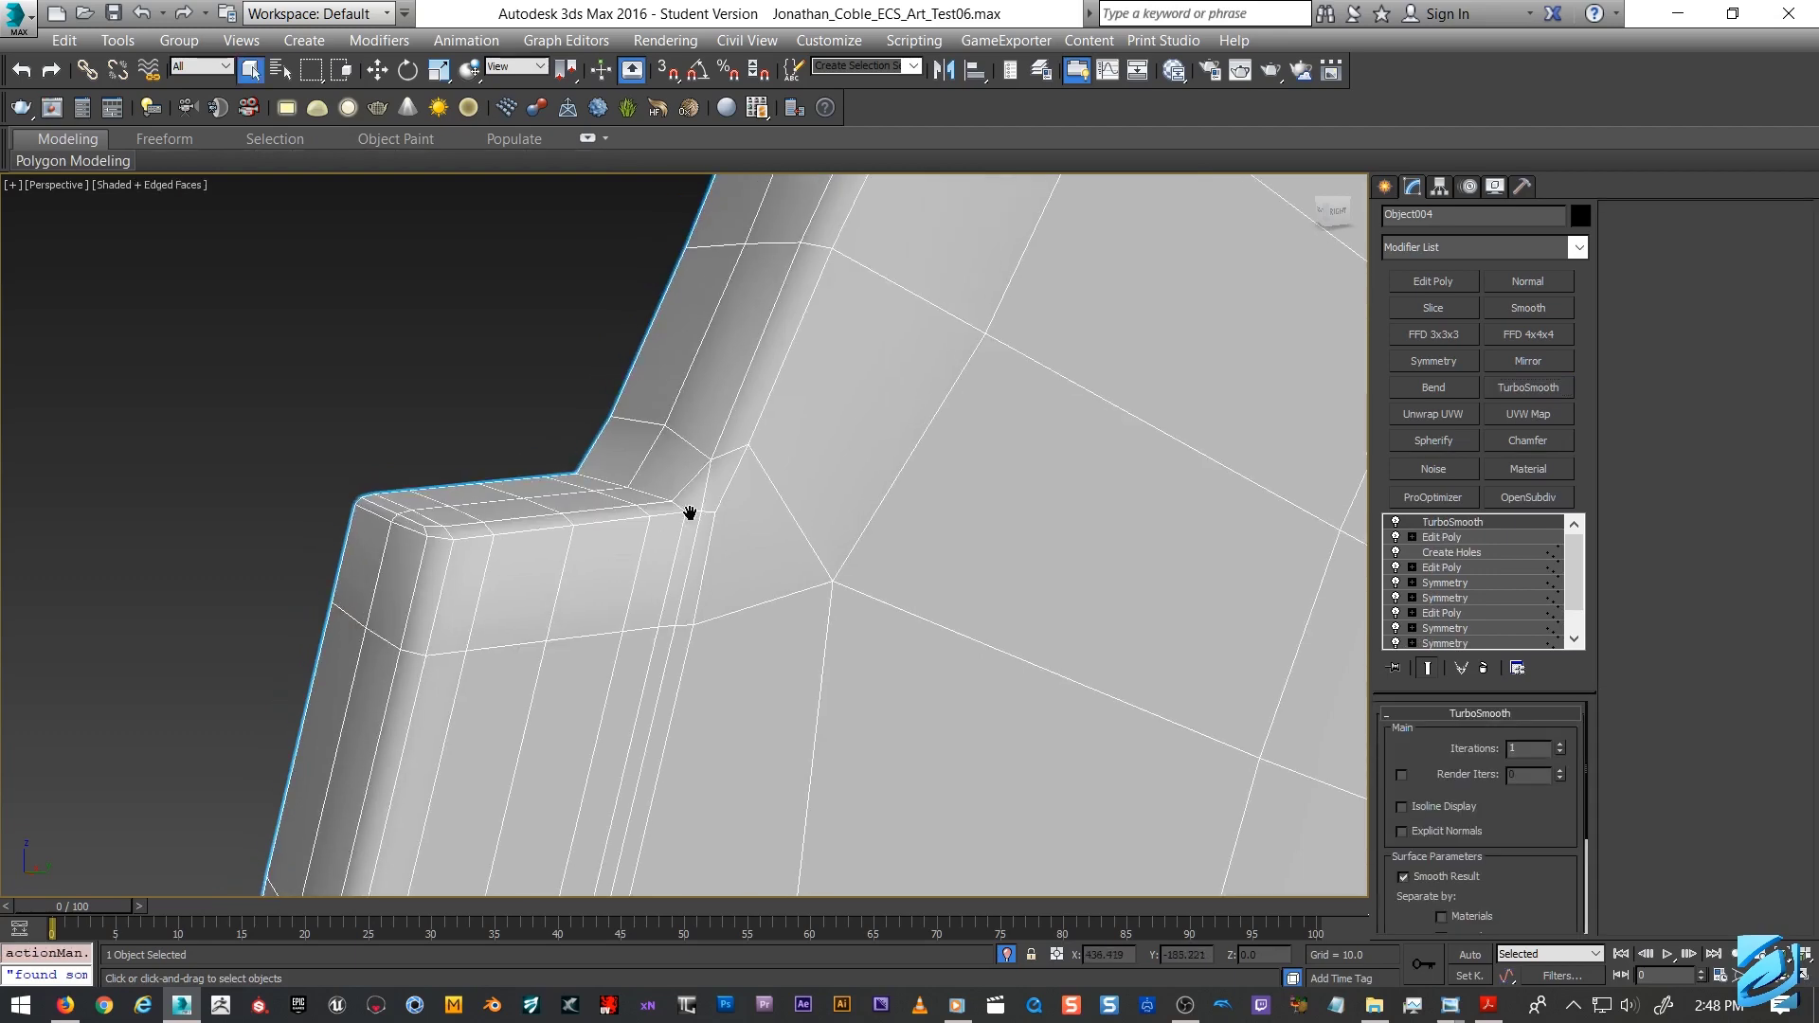
scroll(703, 502, "down", 2)
key("ctrl+z")
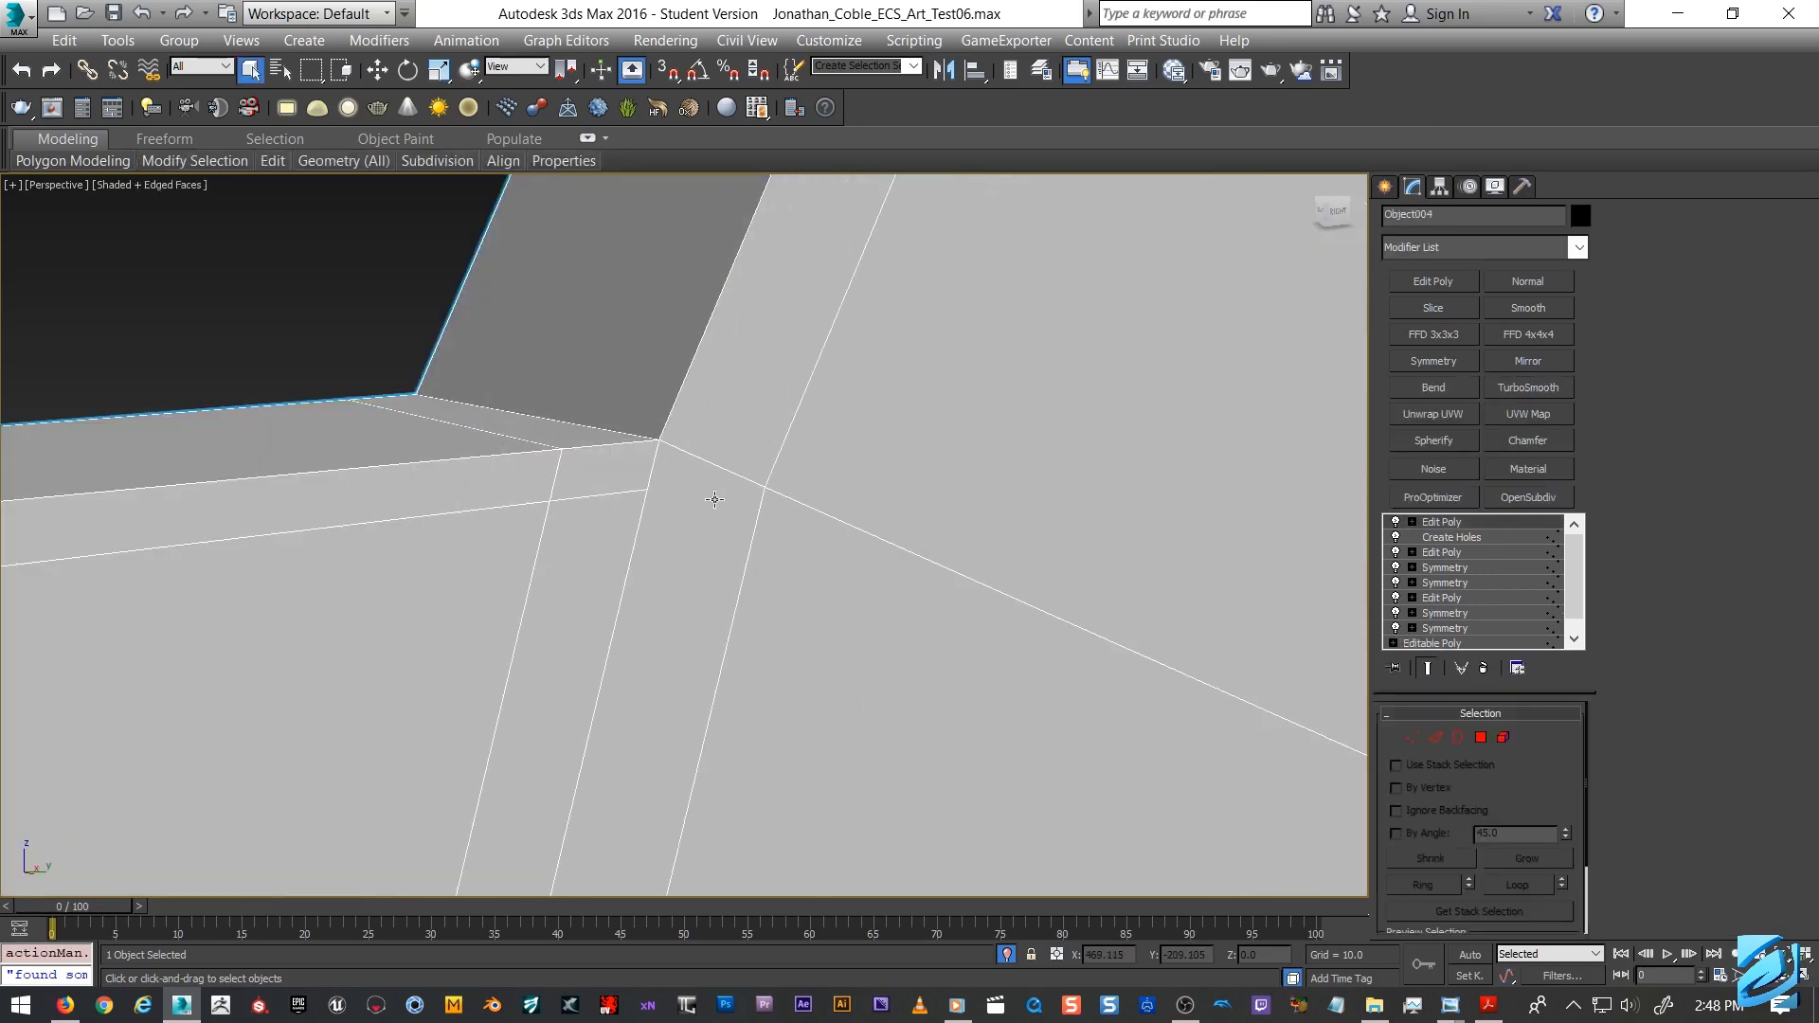
Extend the cut support edge from its end at the notch's inner corner to the adjacent edge on the front face.
right_click(701, 528)
left_click(673, 345)
right_click(731, 523)
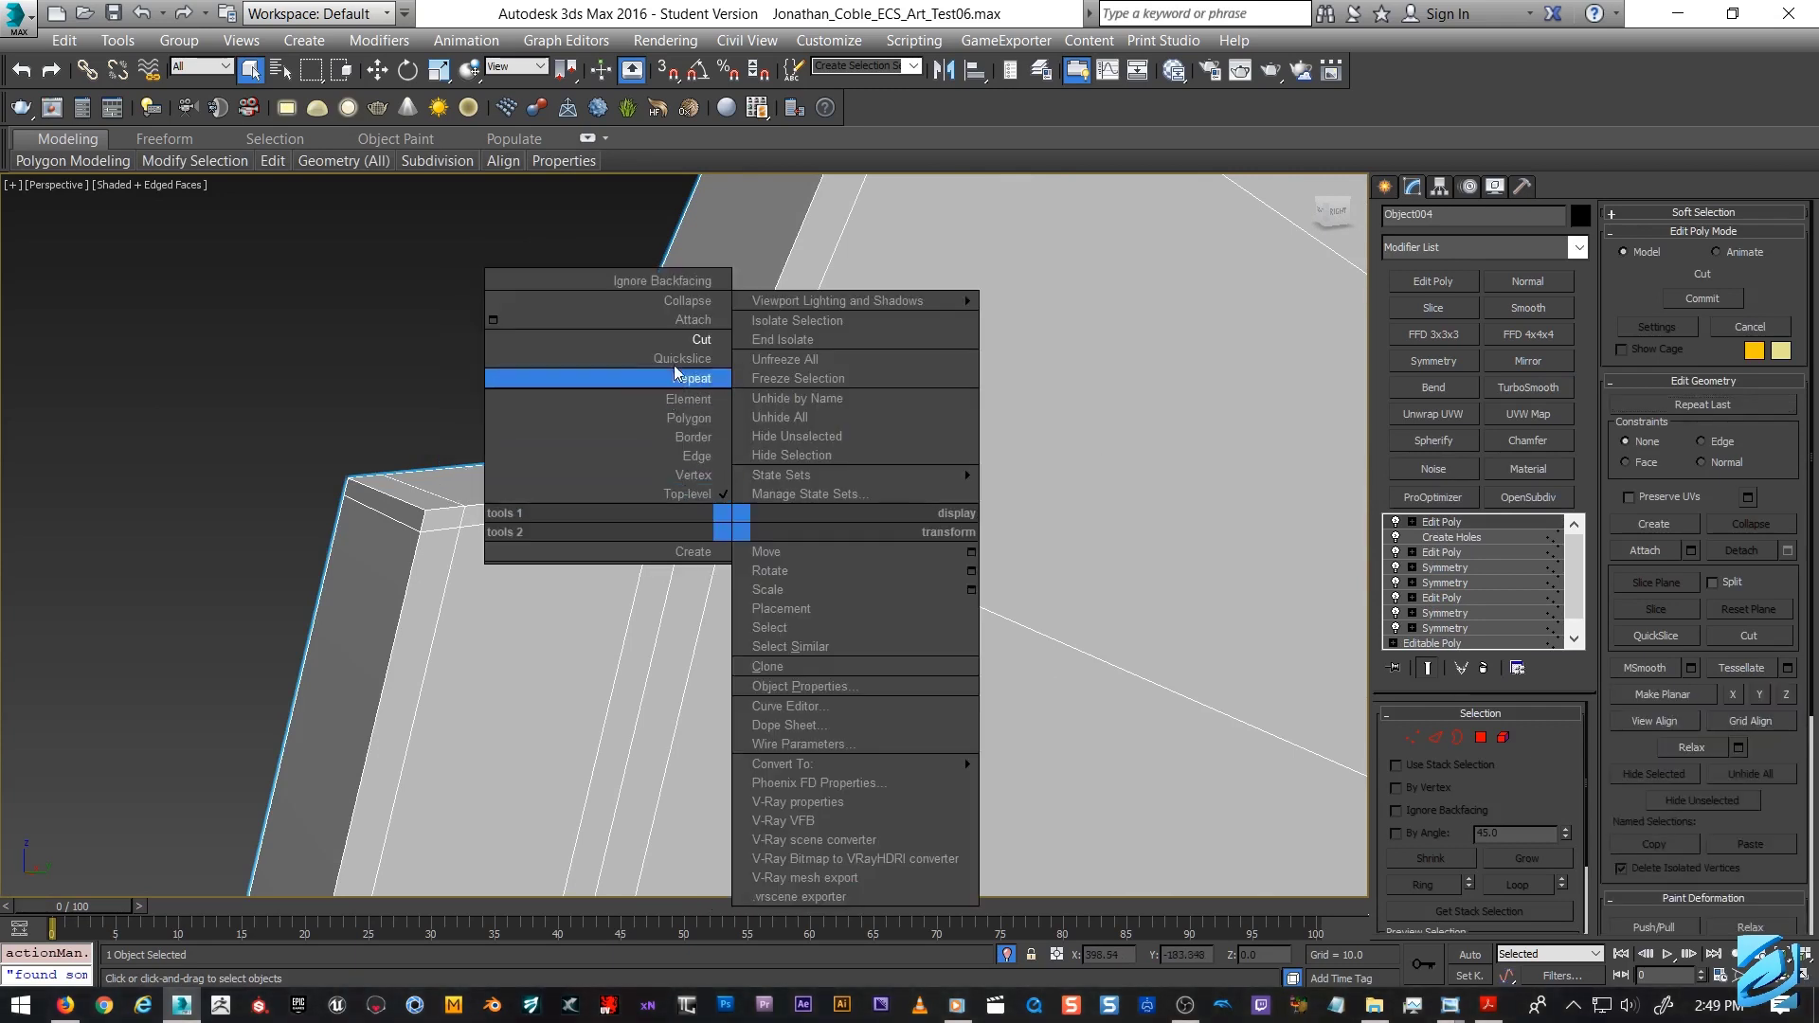
left_click(679, 340)
scroll(699, 496, "up", 3)
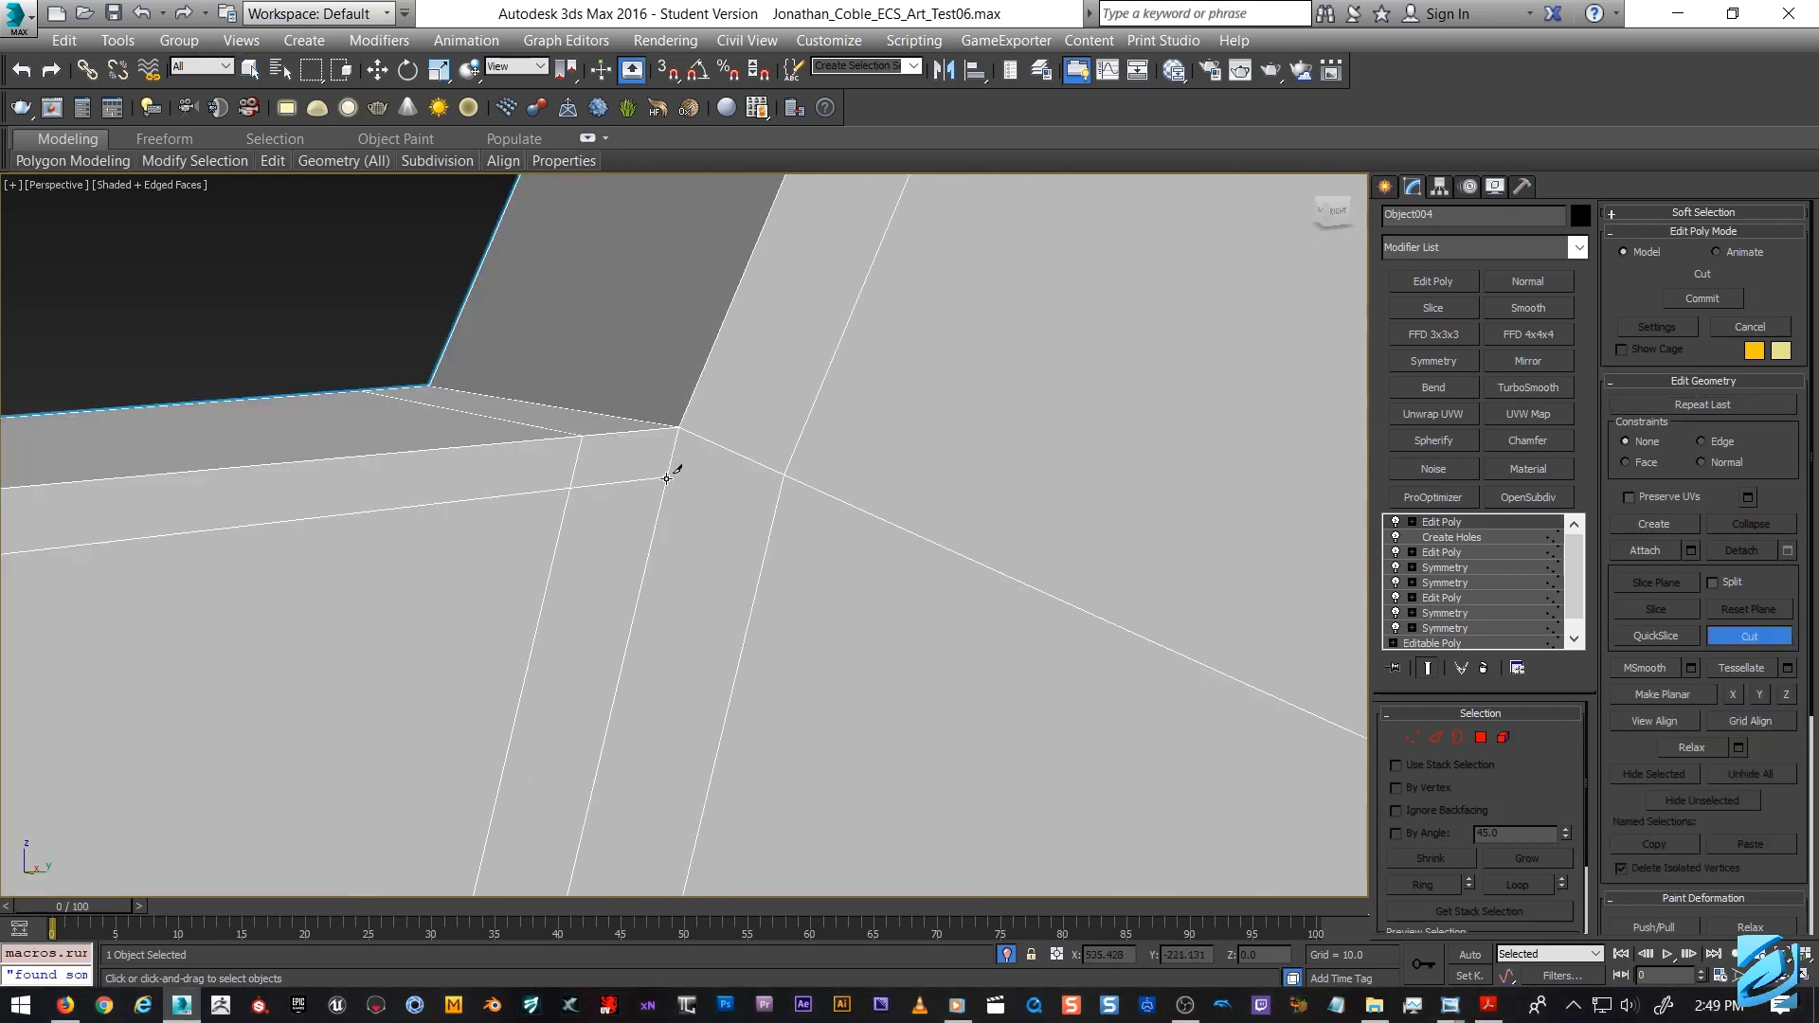
left_click(666, 477)
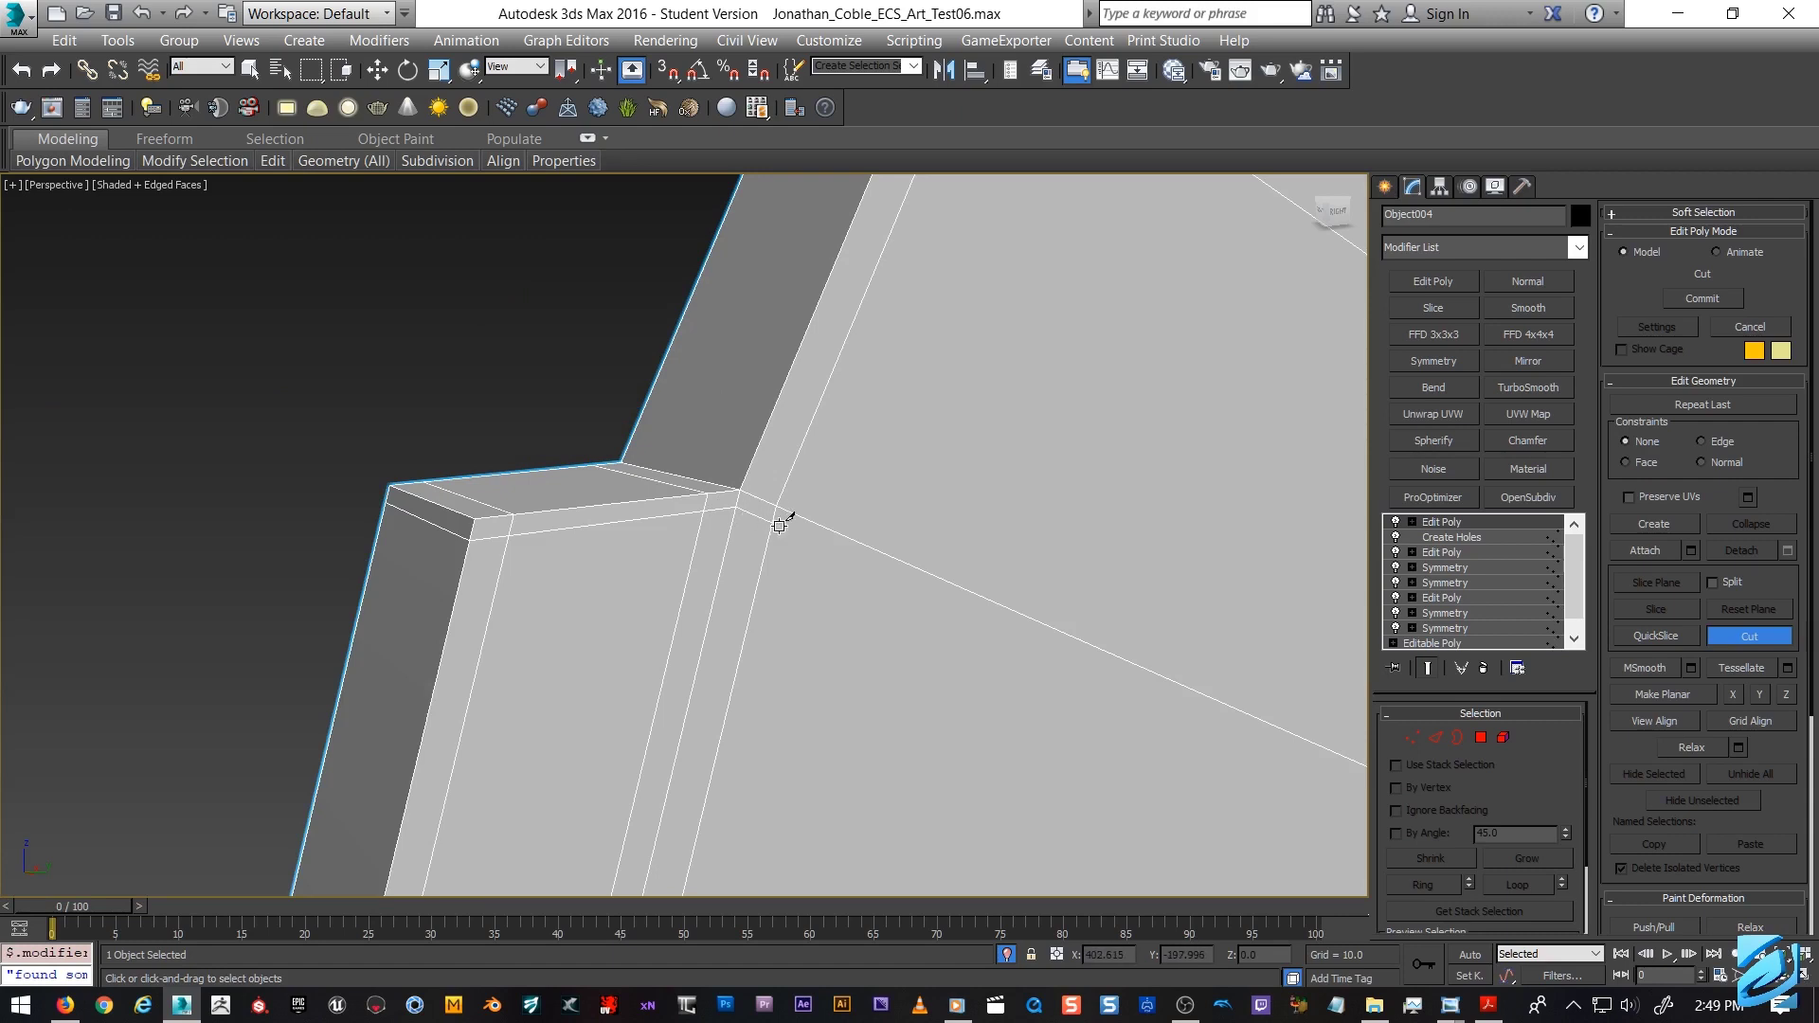
Try to cut a support edge just above the notch's inner corner, across the notch wall and front strip, and undo it.
middle_click_drag(712, 468, 706, 462)
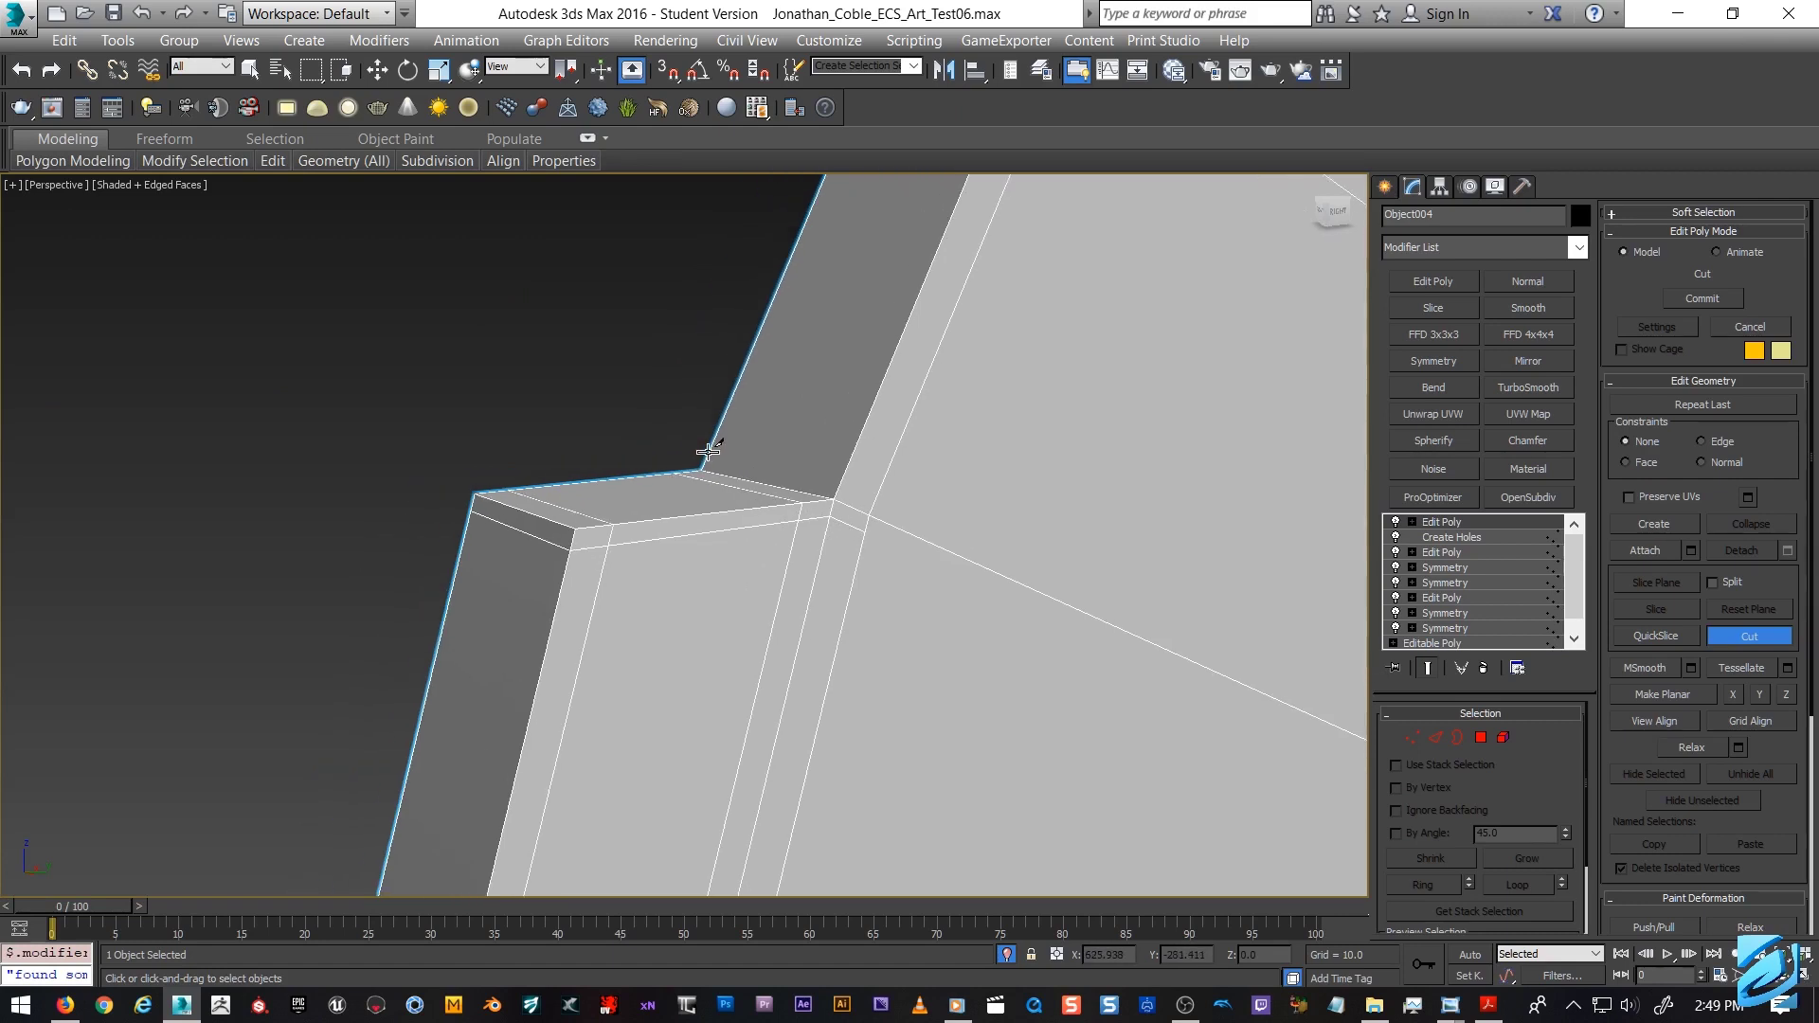
left_click(842, 480)
left_click(872, 493)
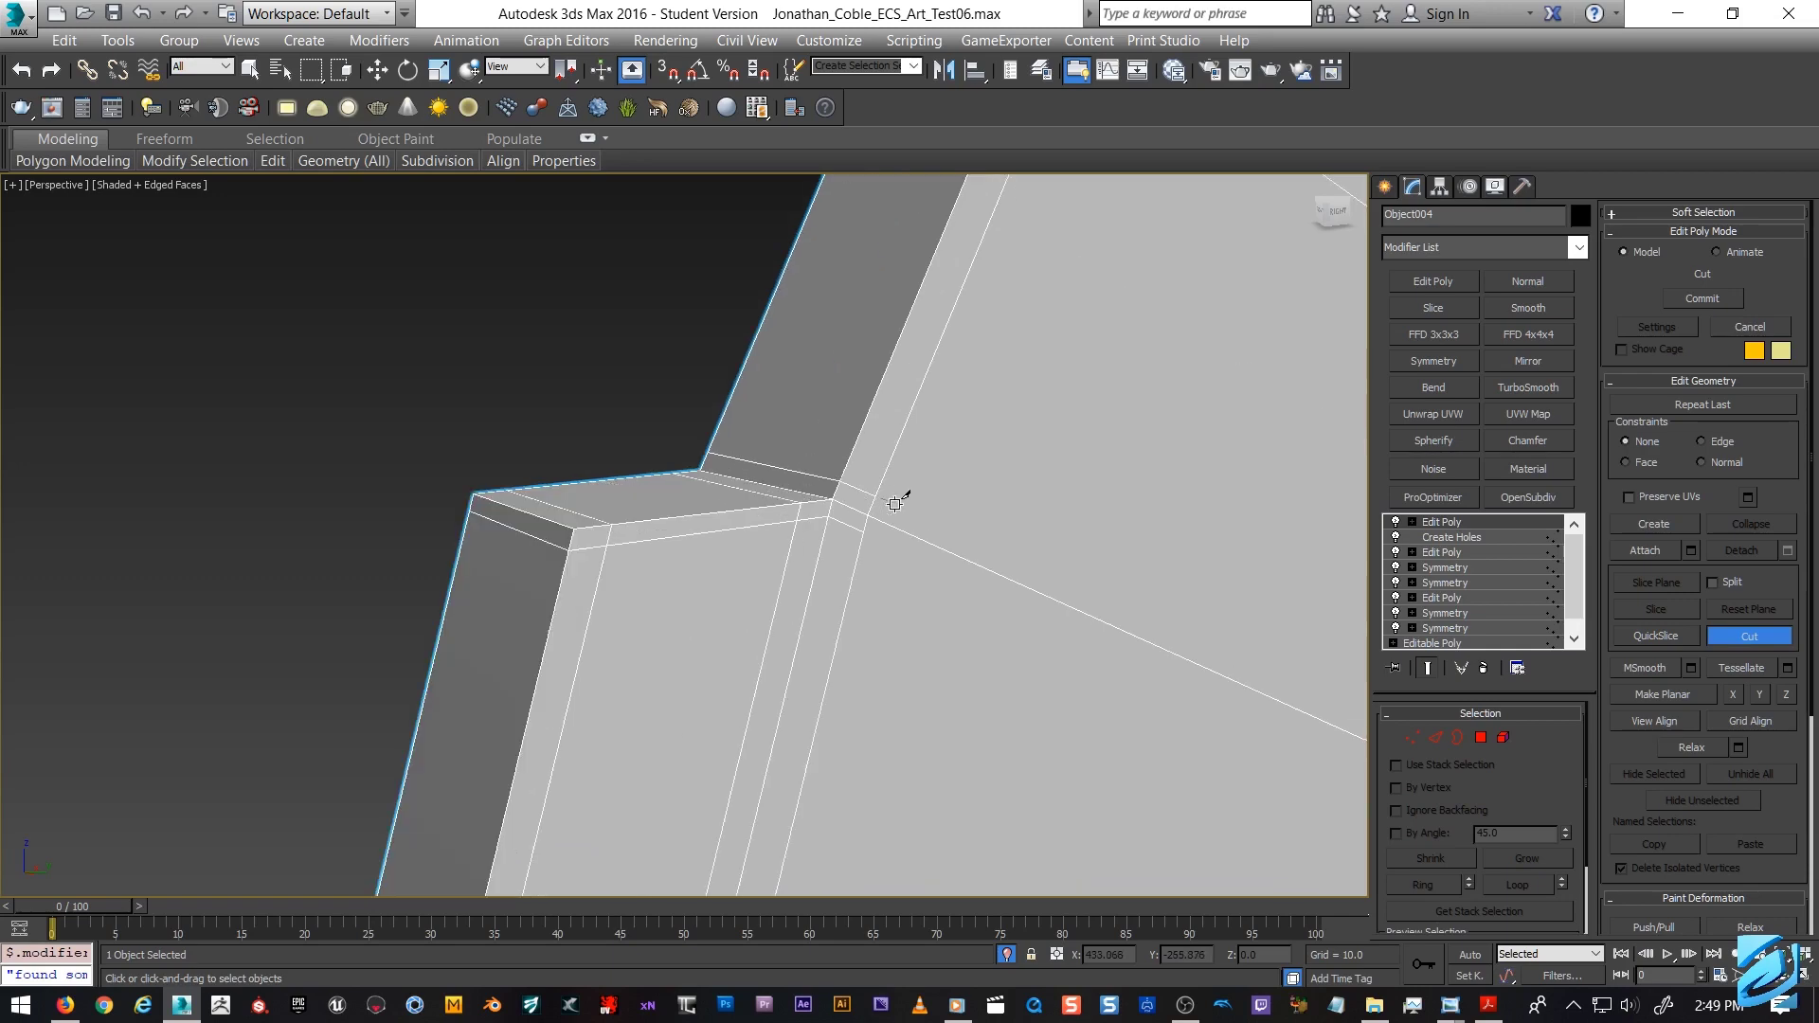
scroll(881, 511, "down", 3)
right_click(867, 519)
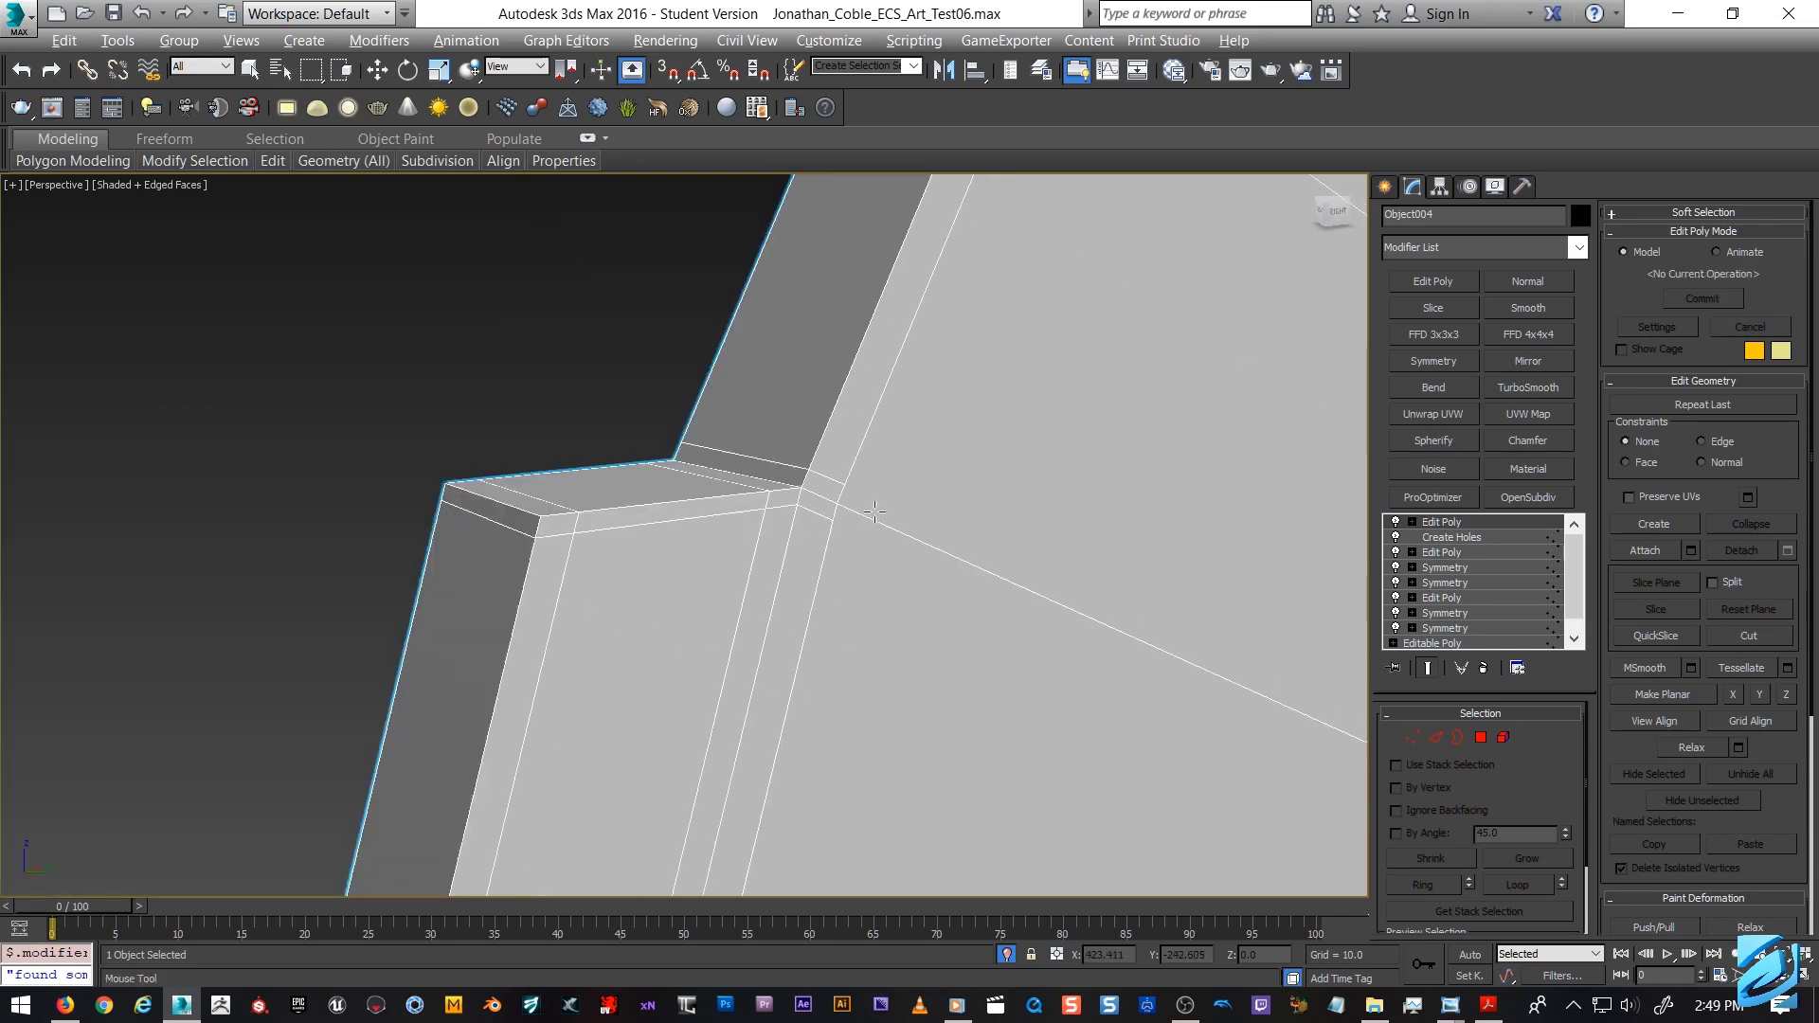
key("w")
scroll(867, 521, "up", 4)
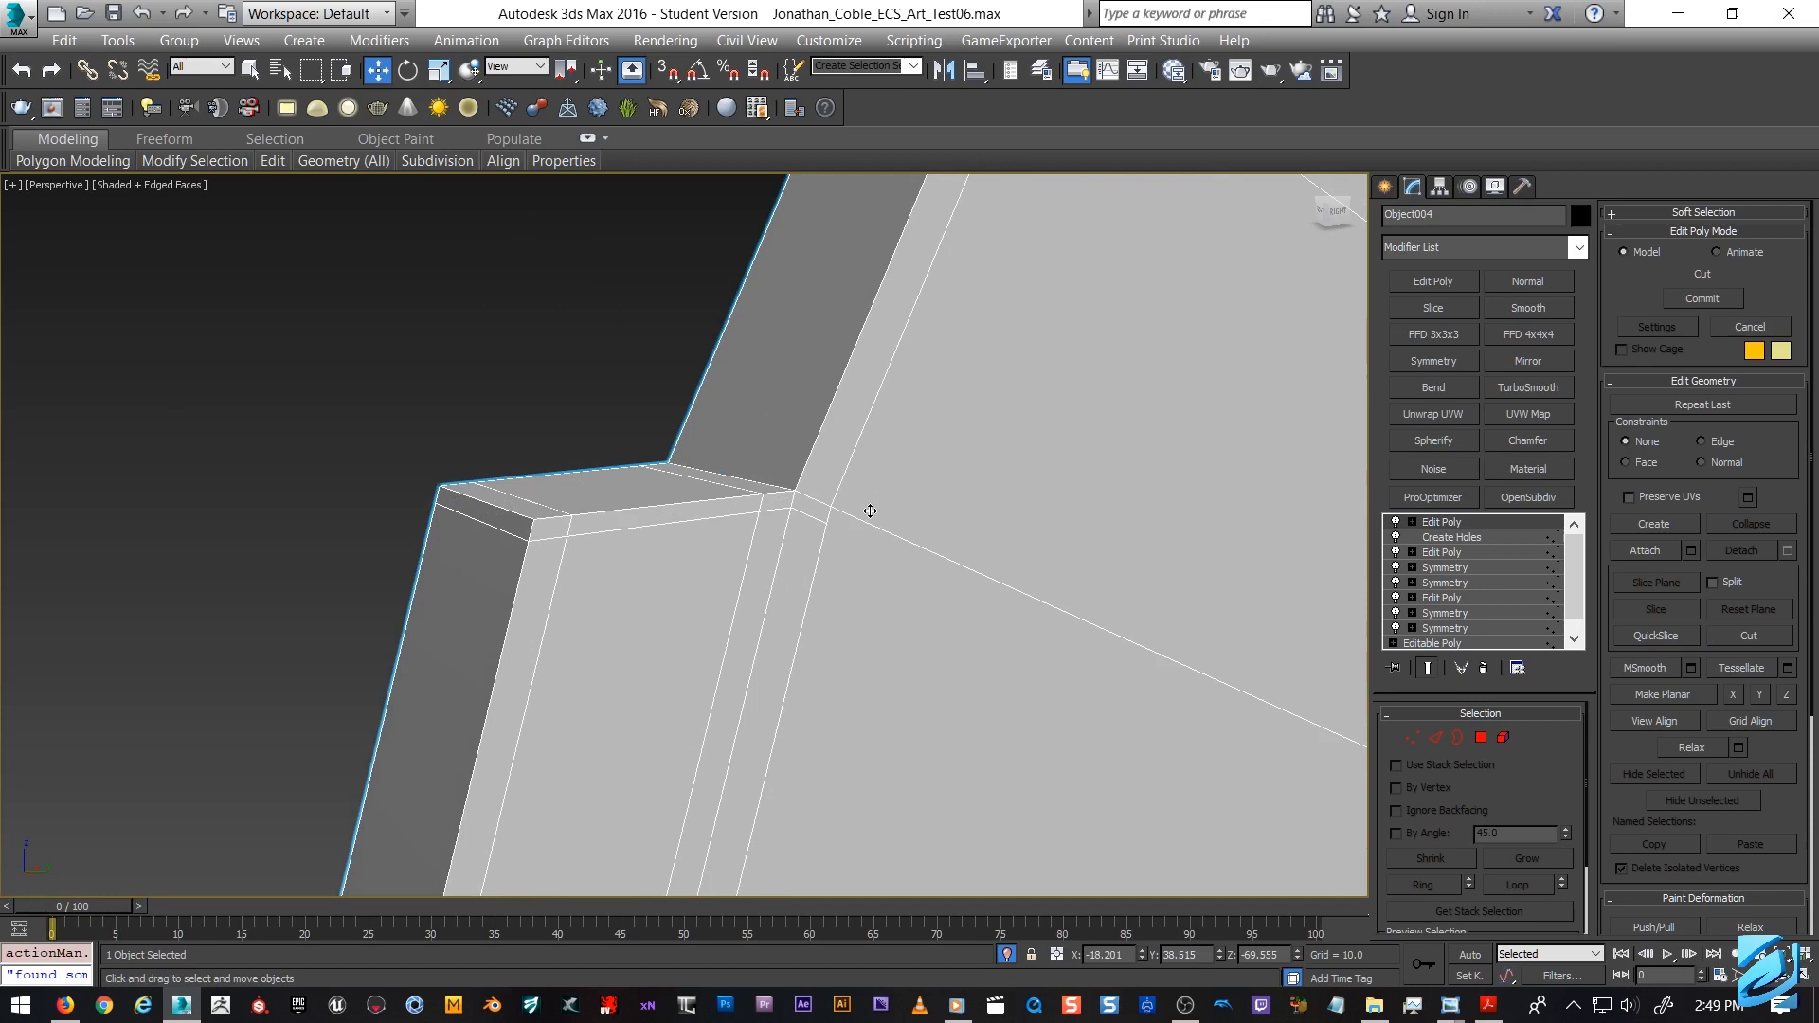
Try to insert an edge loop just inward of the notch corner, and undo it together with the corner's cut support edge.
scroll(869, 510, "down", 3)
key("alt+c")
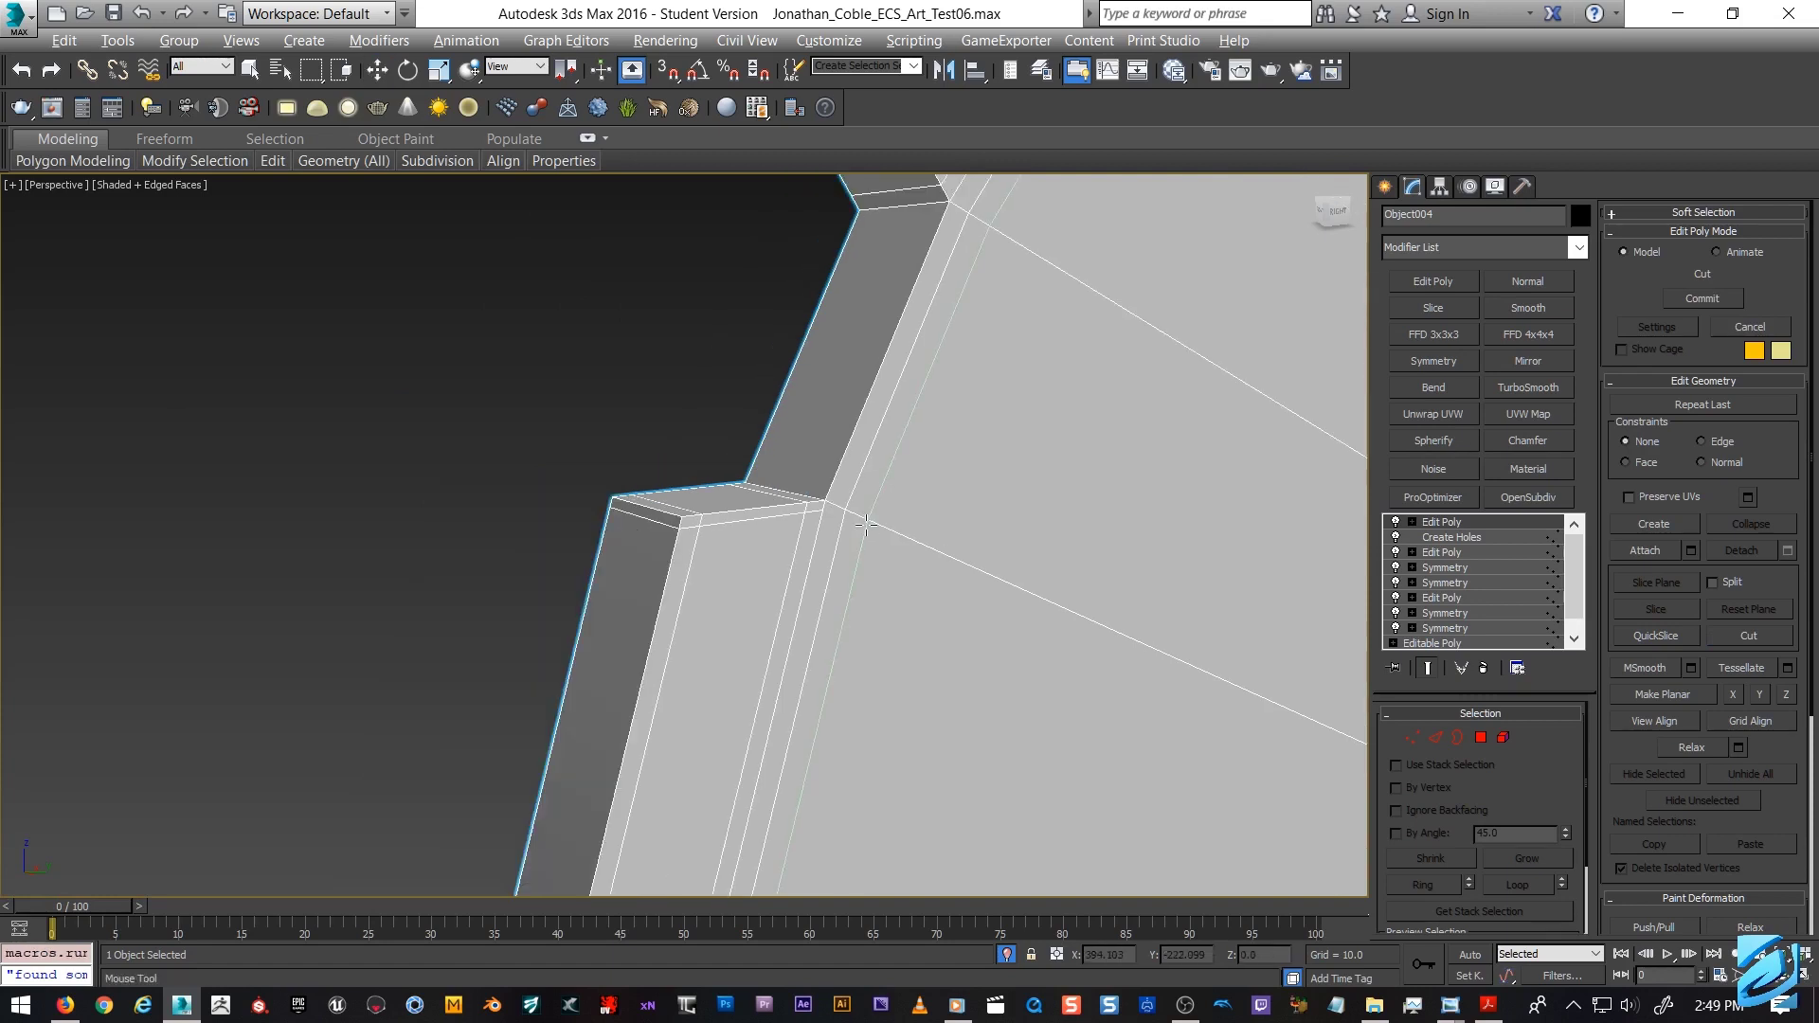
right_click(865, 521)
scroll(852, 521, "up", 2)
key("2")
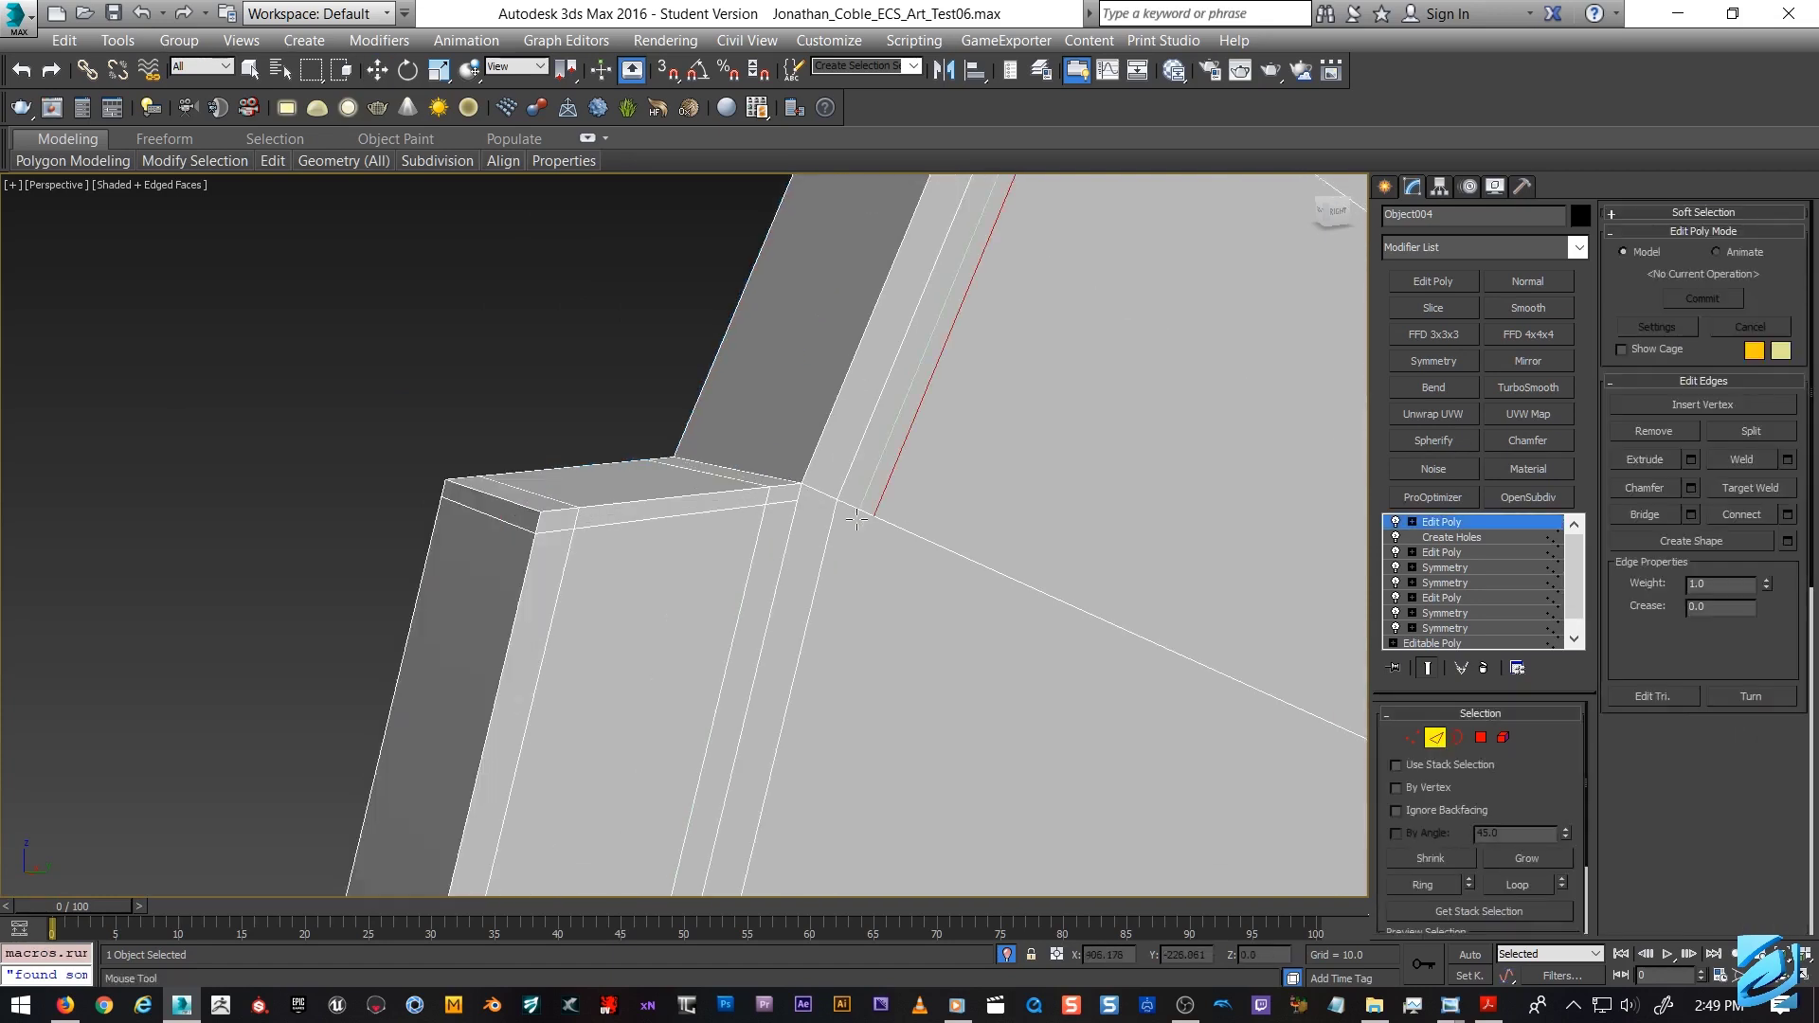
right_click(838, 531)
left_click(777, 312)
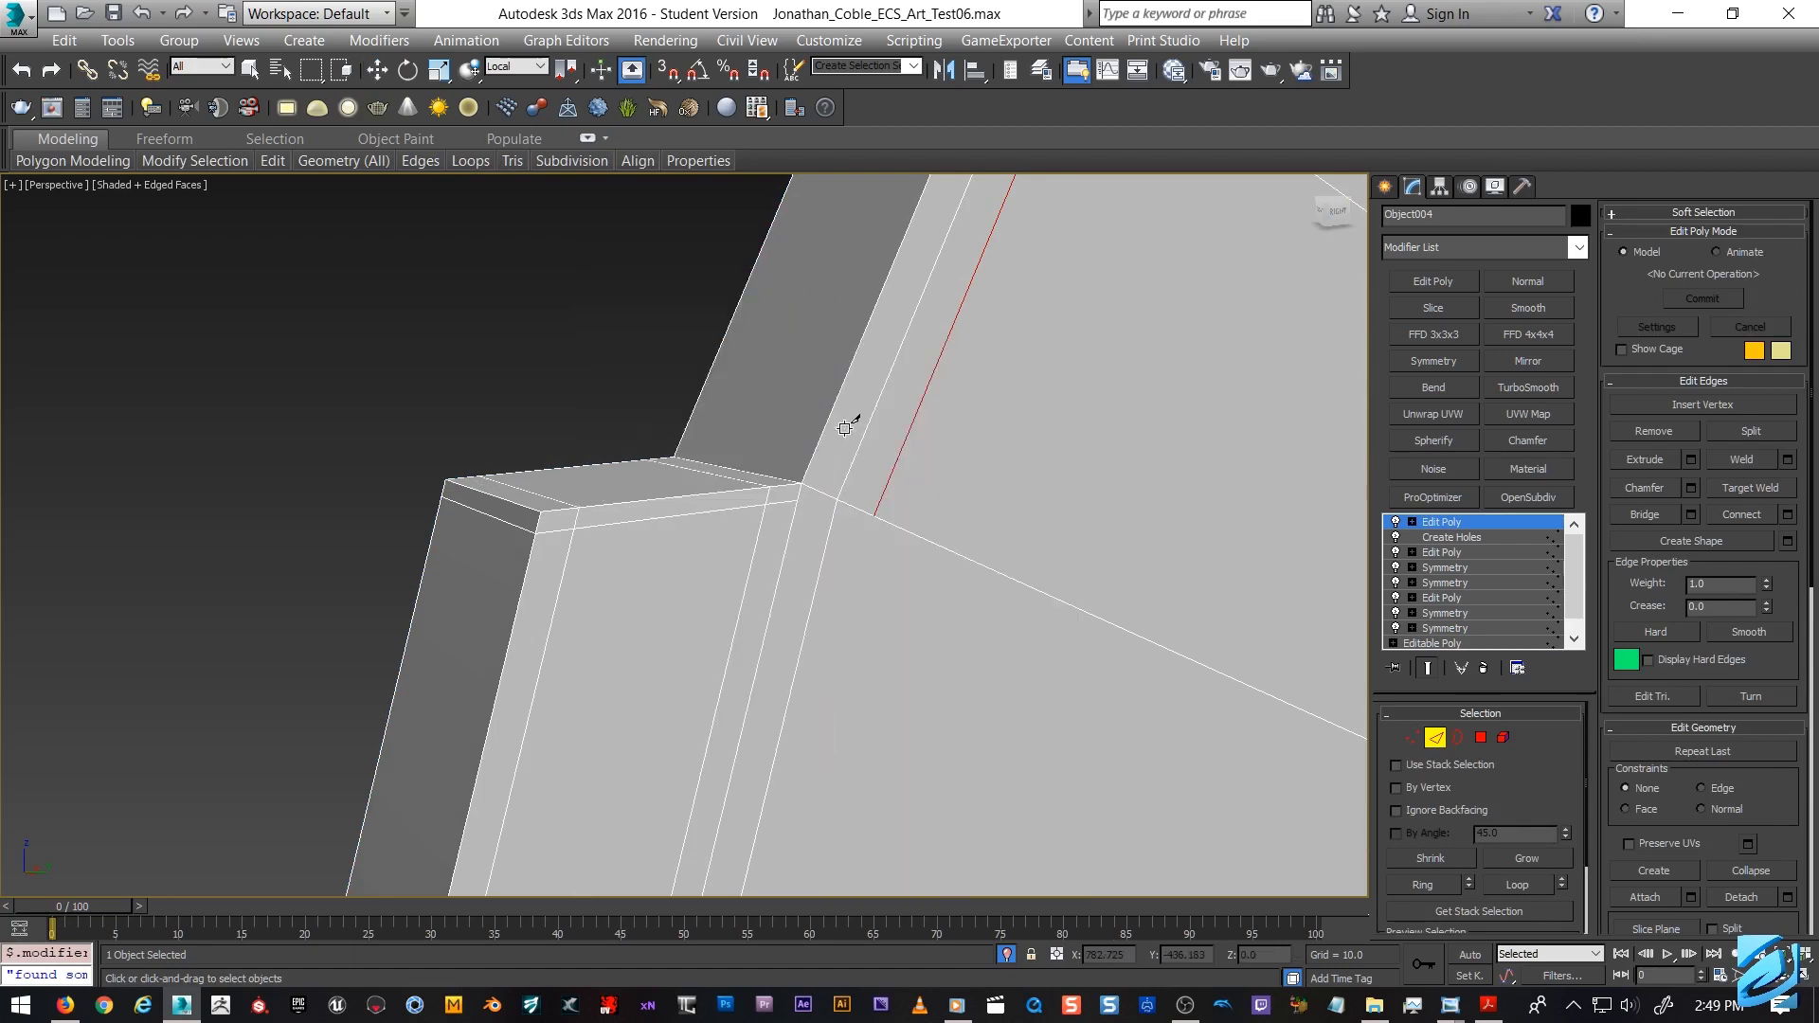
scroll(872, 510, "down", 3)
scroll(873, 509, "down", 3)
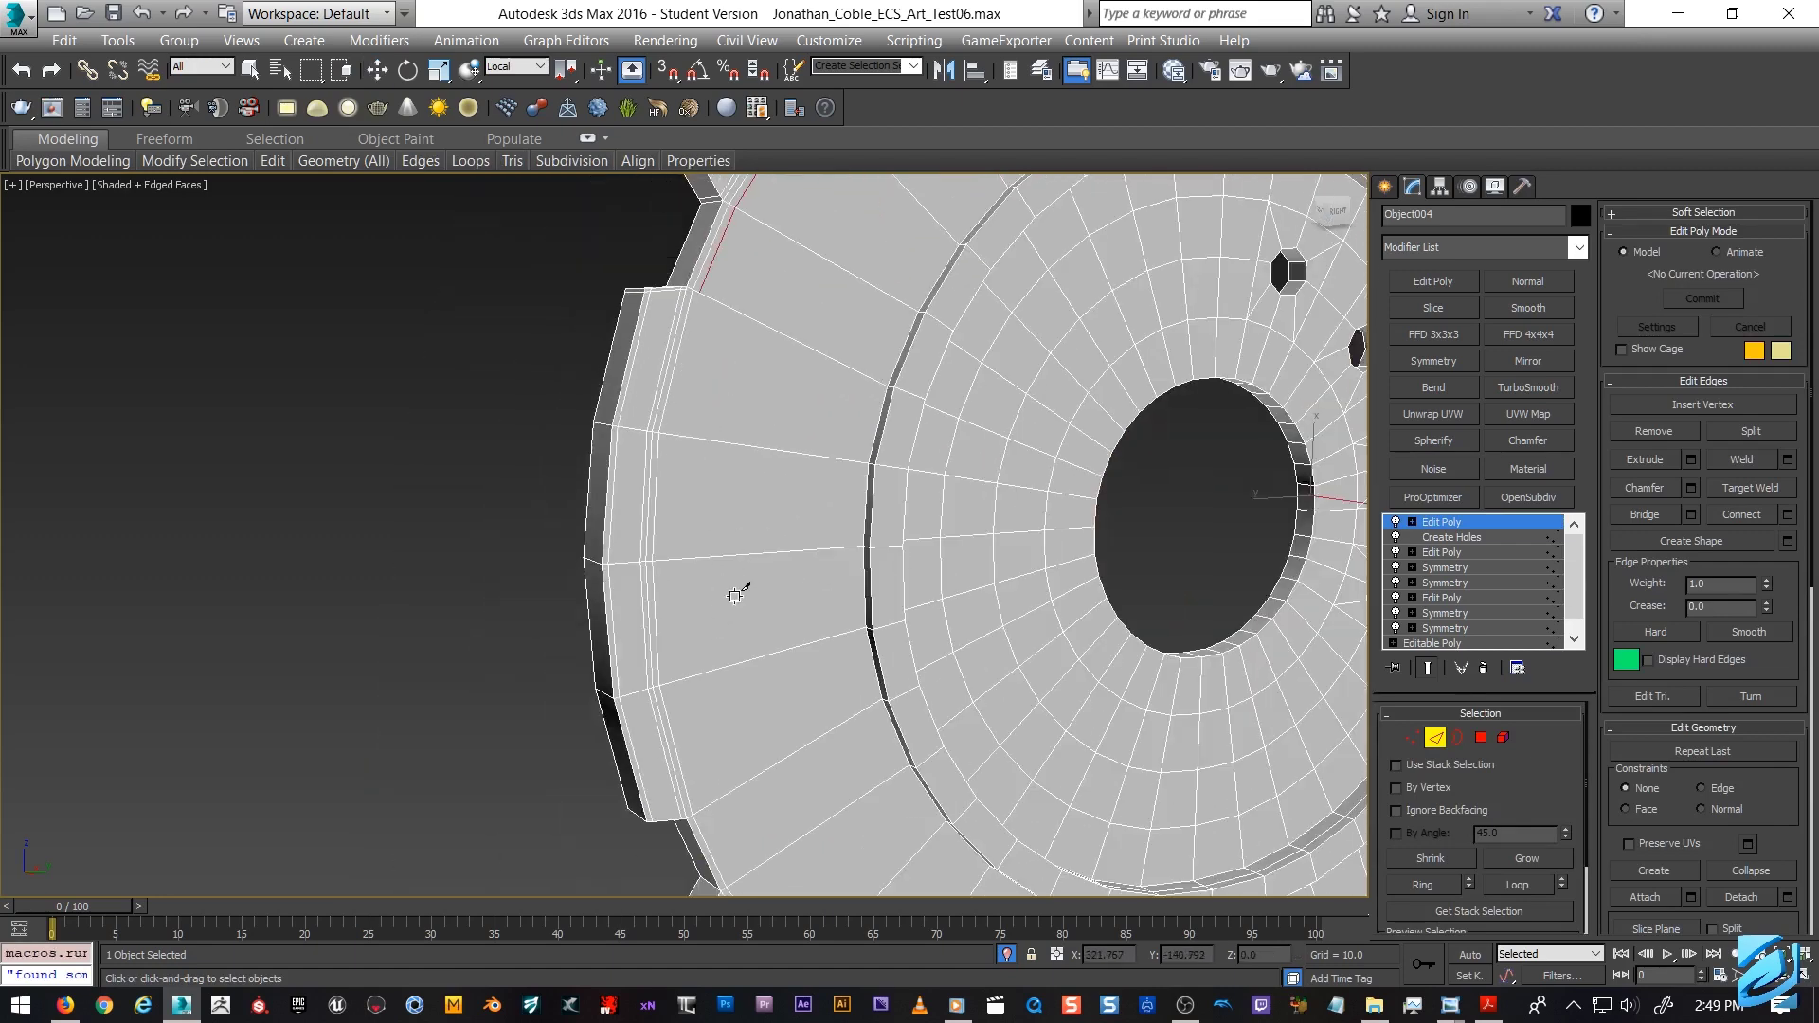
scroll(757, 459, "up", 6)
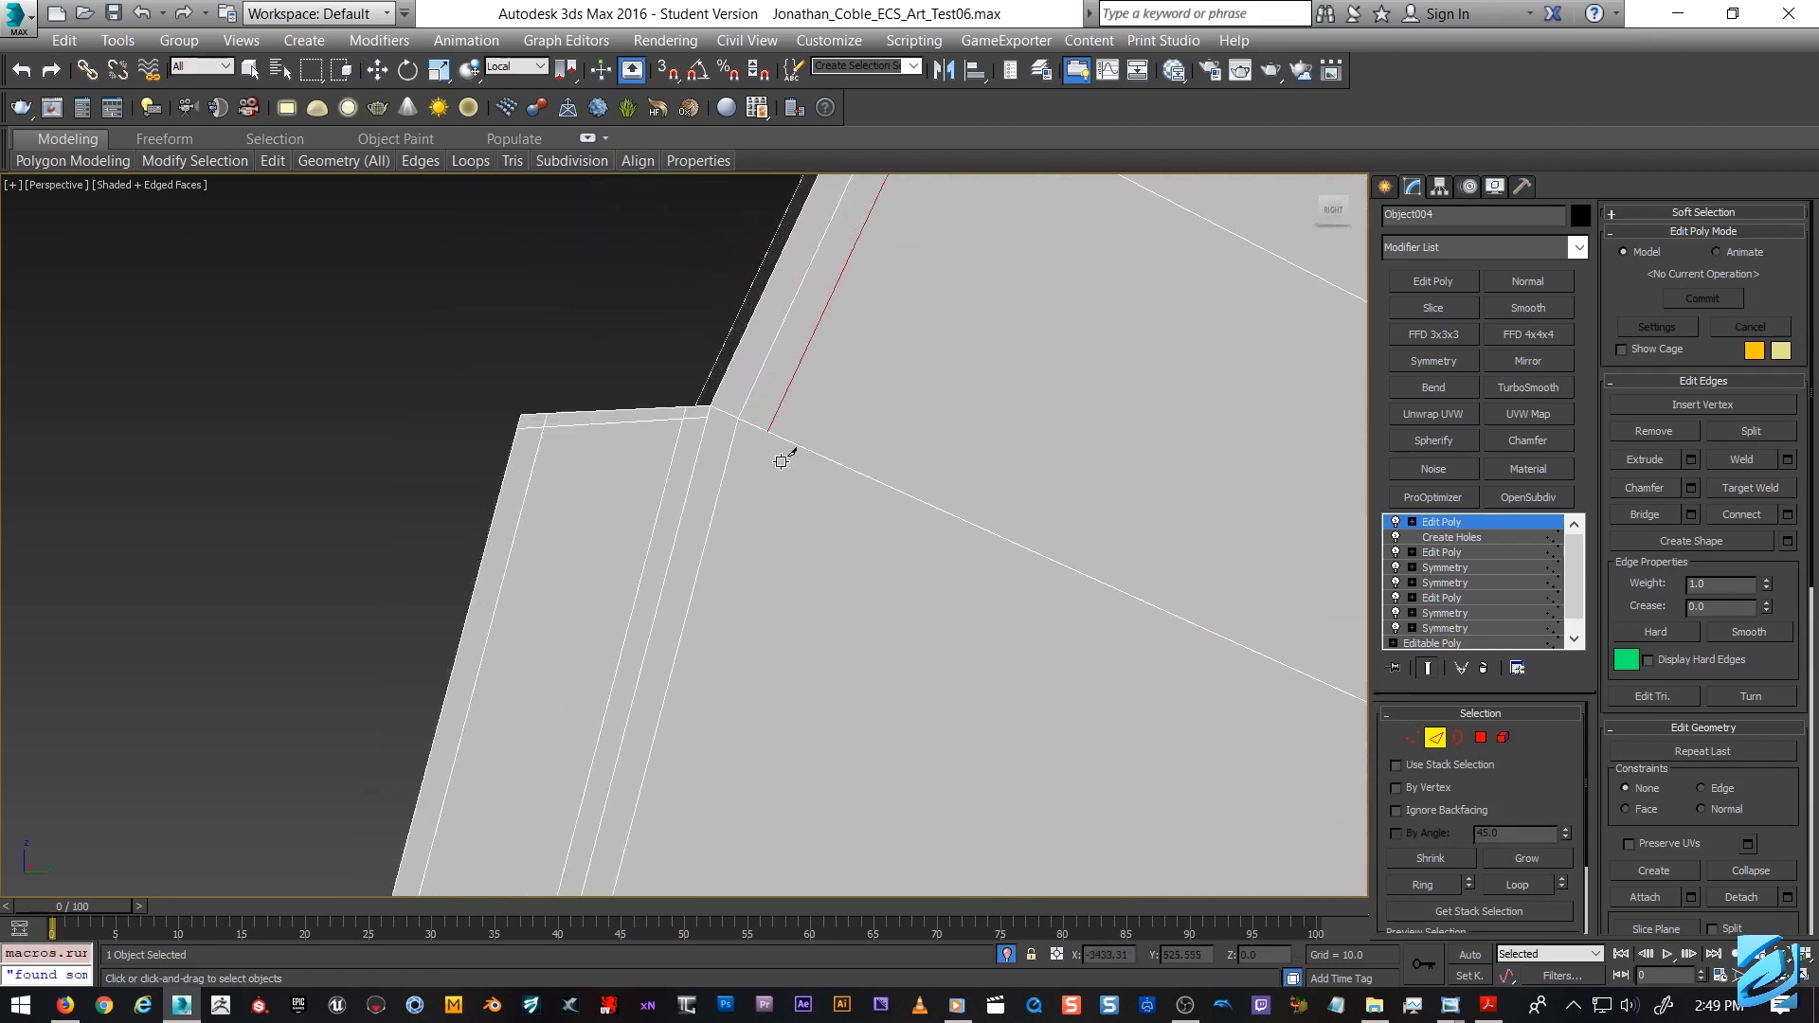
key("w")
scroll(796, 454, "down", 4)
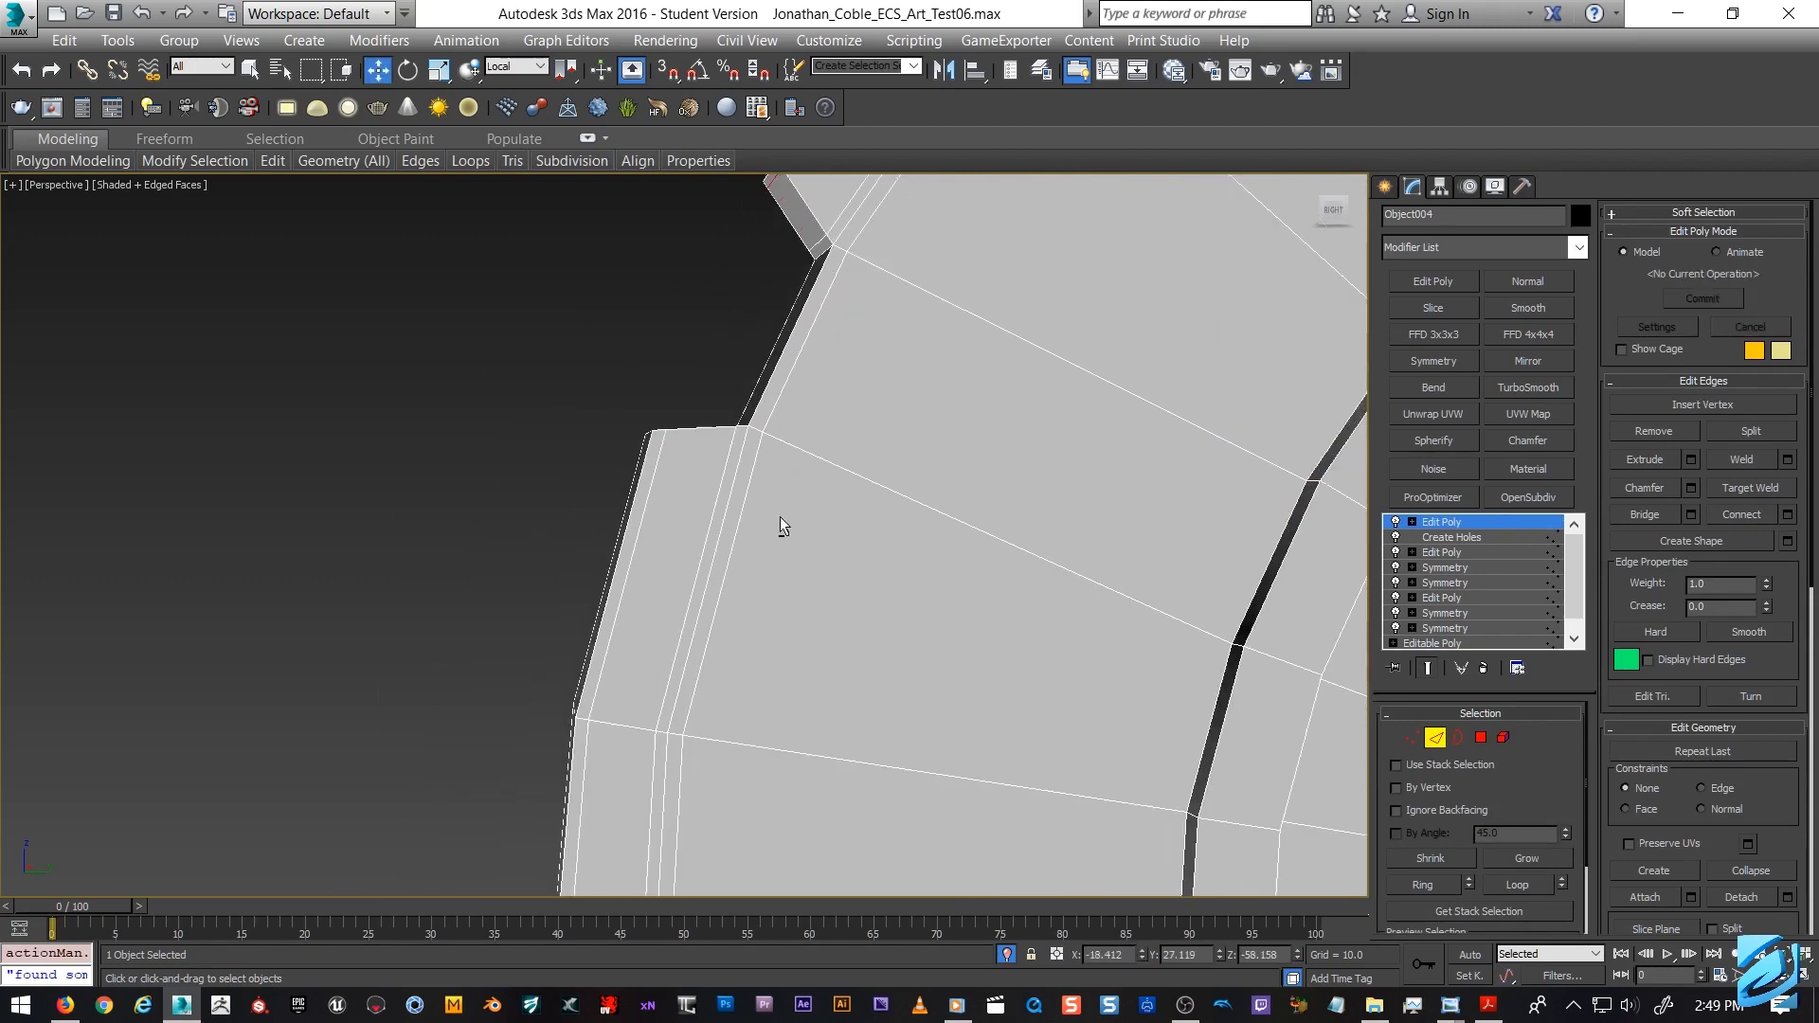
Insert a full edge loop around the front face, just inward of the notch's inner corner.
key("alt+1")
left_click(776, 483)
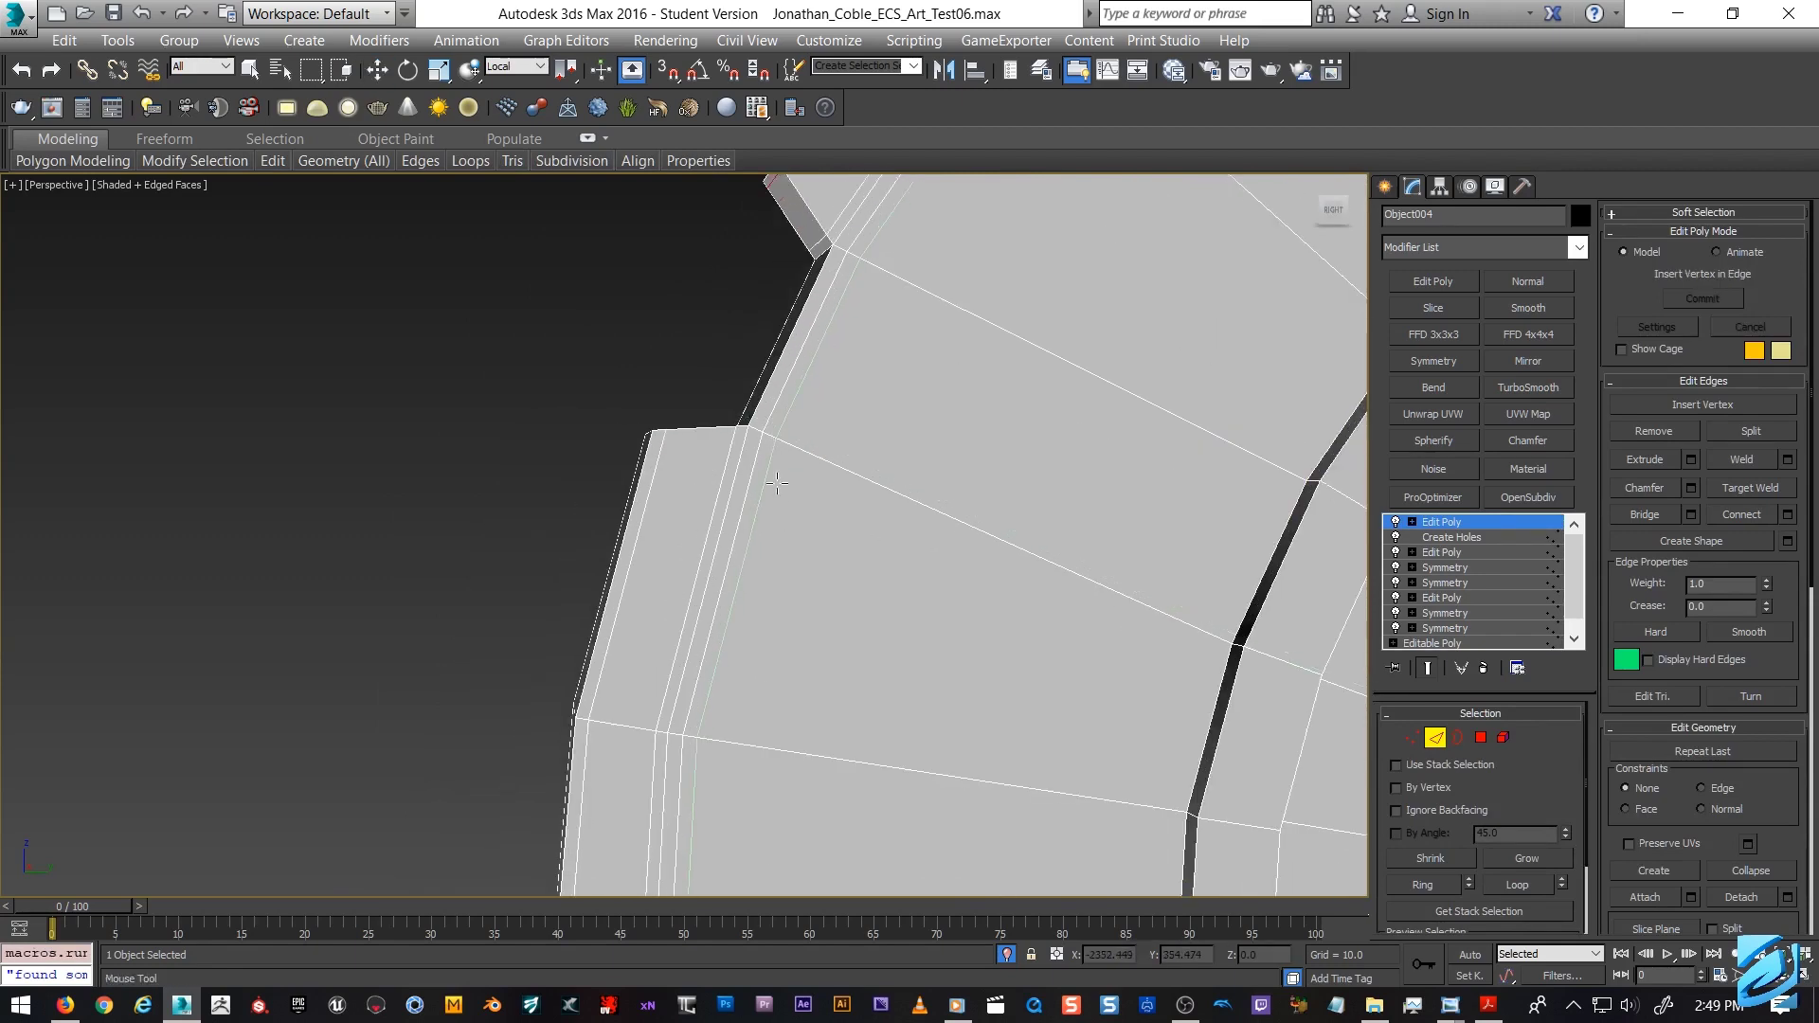
left_click(777, 483)
scroll(769, 487, "down", 2)
scroll(764, 497, "up", 4)
right_click(761, 507)
Cut a support edge just below the notch's lower edge, across the rim and front face, ending where the new loop meets the radial edge.
right_click(761, 507)
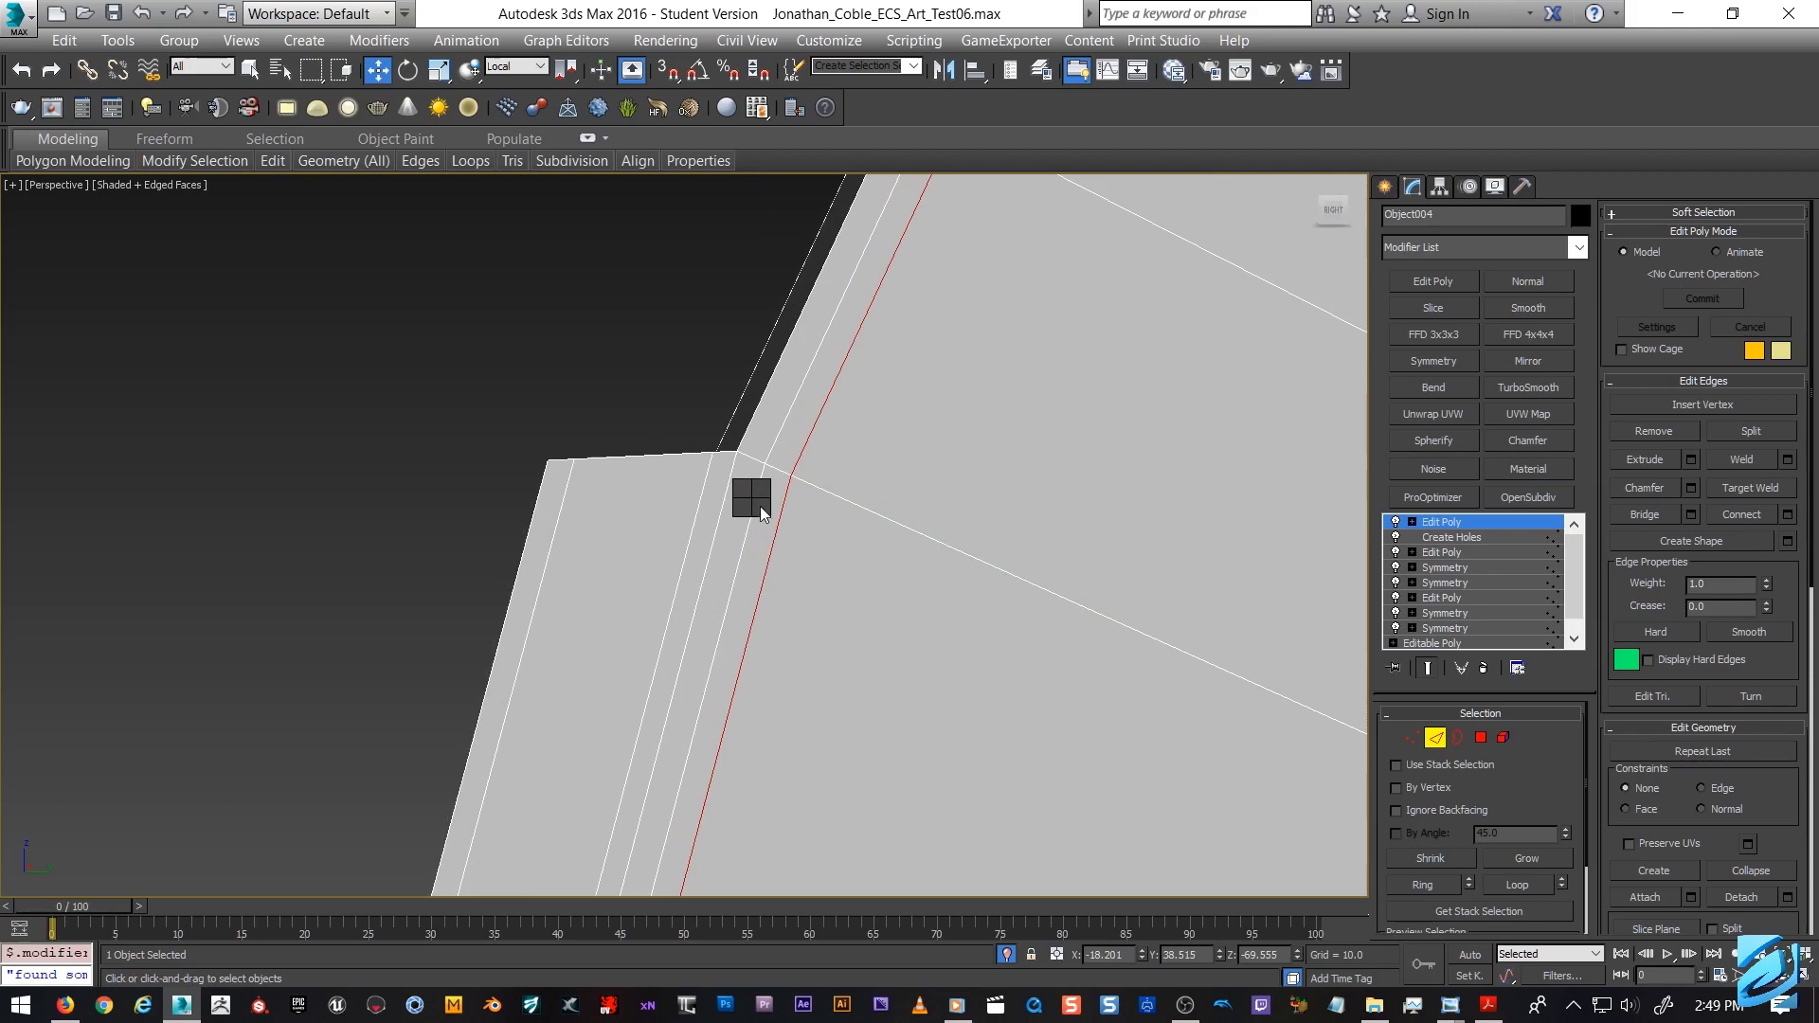
left_click(718, 283)
scroll(689, 447, "up", 5)
scroll(725, 452, "down", 4)
middle_click_drag(690, 447, 650, 545, "alt")
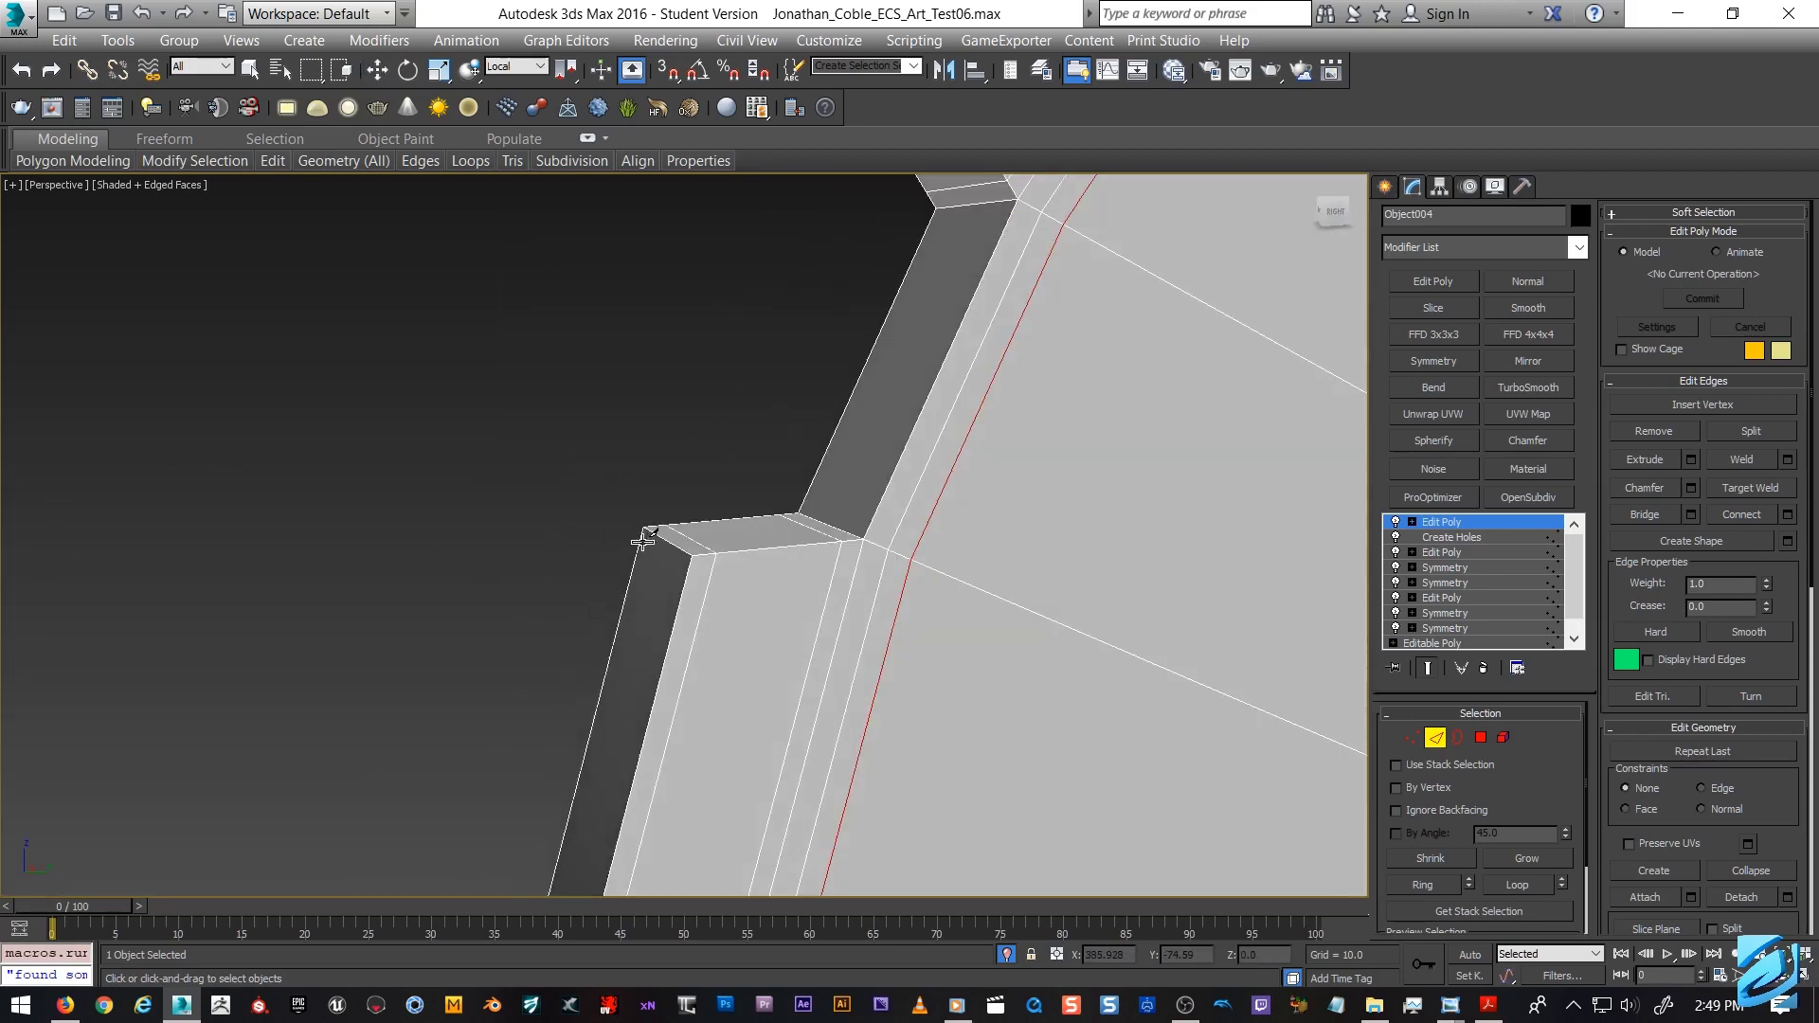
left_click(686, 562)
middle_click_drag(690, 557, 852, 556, "alt")
left_click(1068, 472)
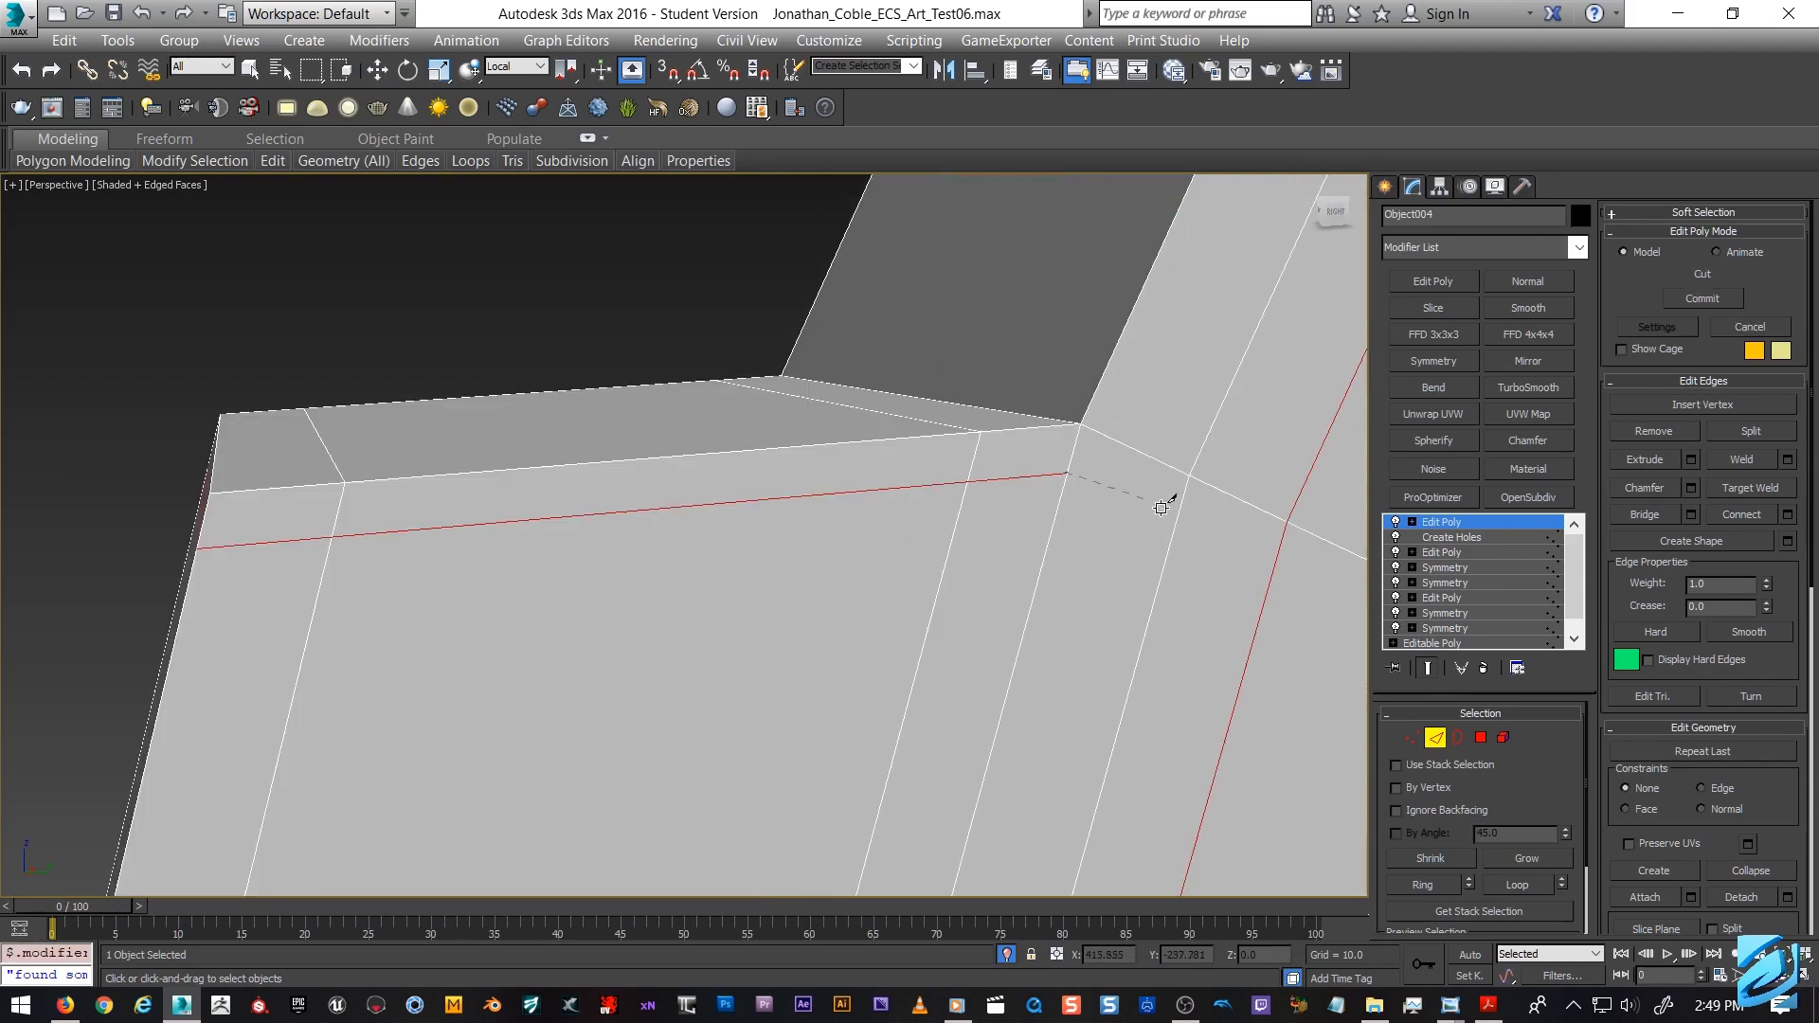
left_click(1175, 523)
left_click(1287, 520)
Continue the cut from that intersection back above the inner corner, across the front strip and the notch's inner wall.
middle_click_drag(1266, 581, 1259, 520, "alt")
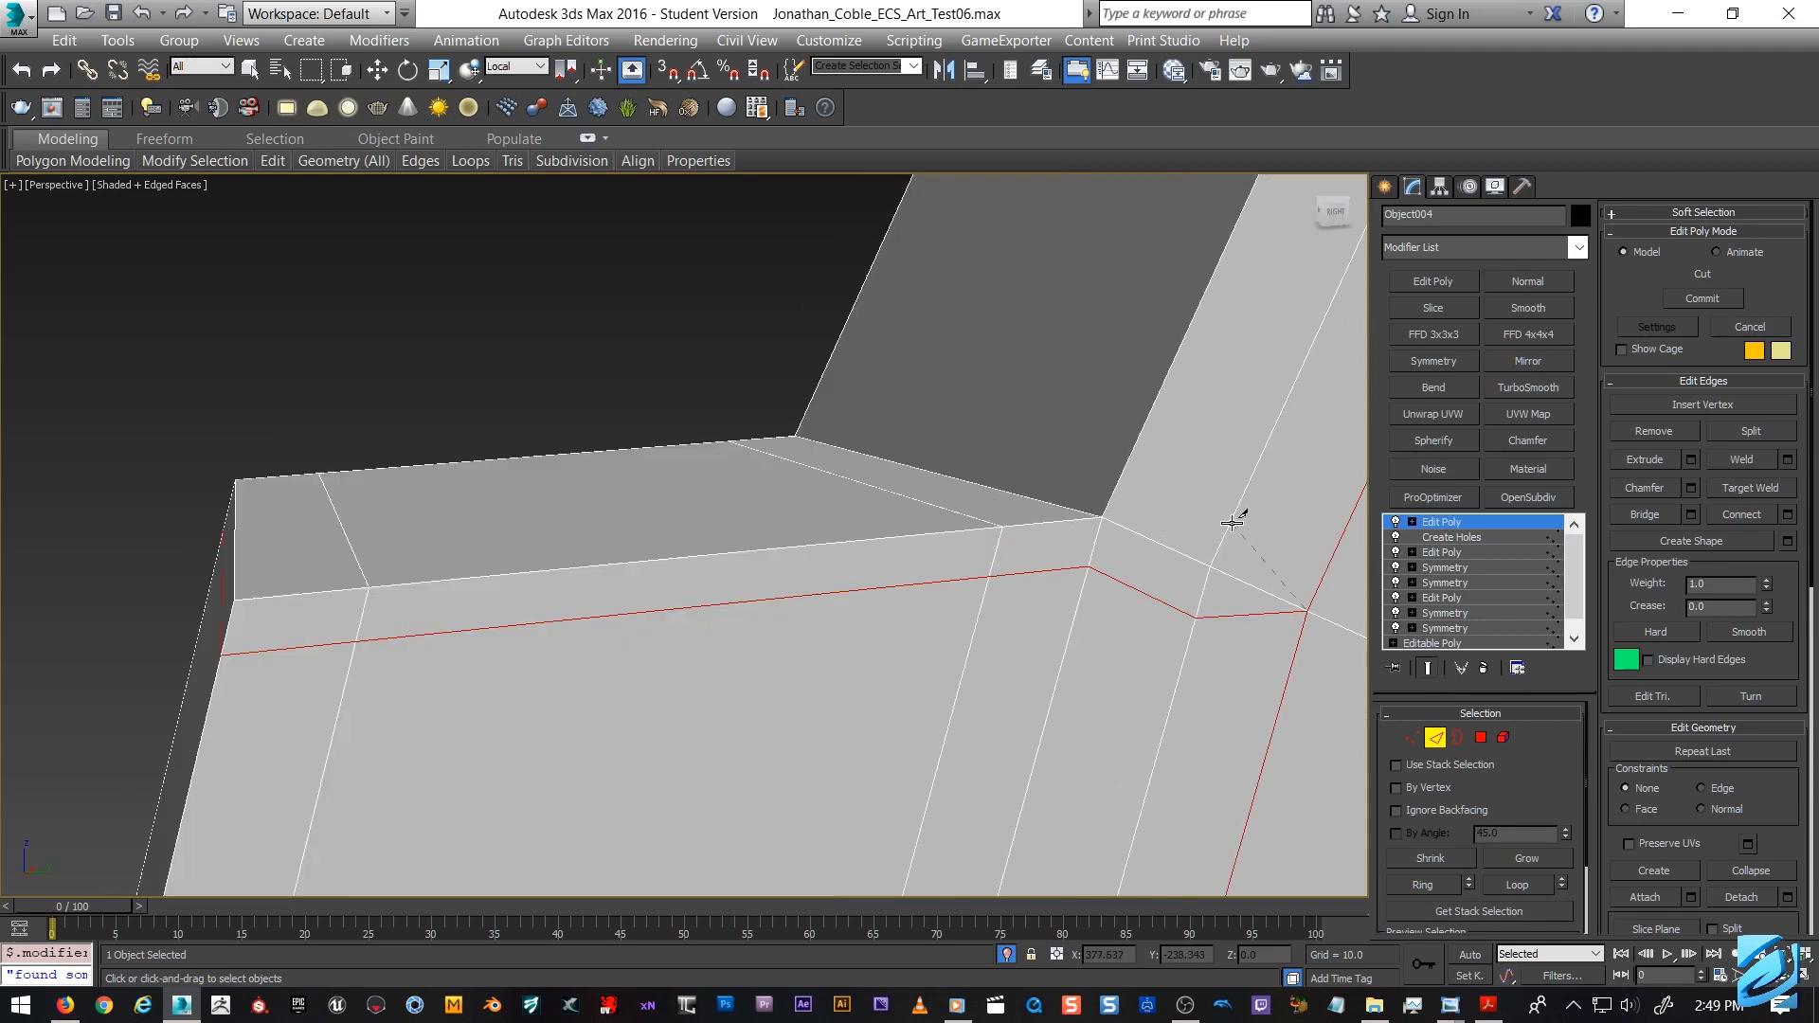
left_click(1117, 480)
scroll(858, 417, "down", 3)
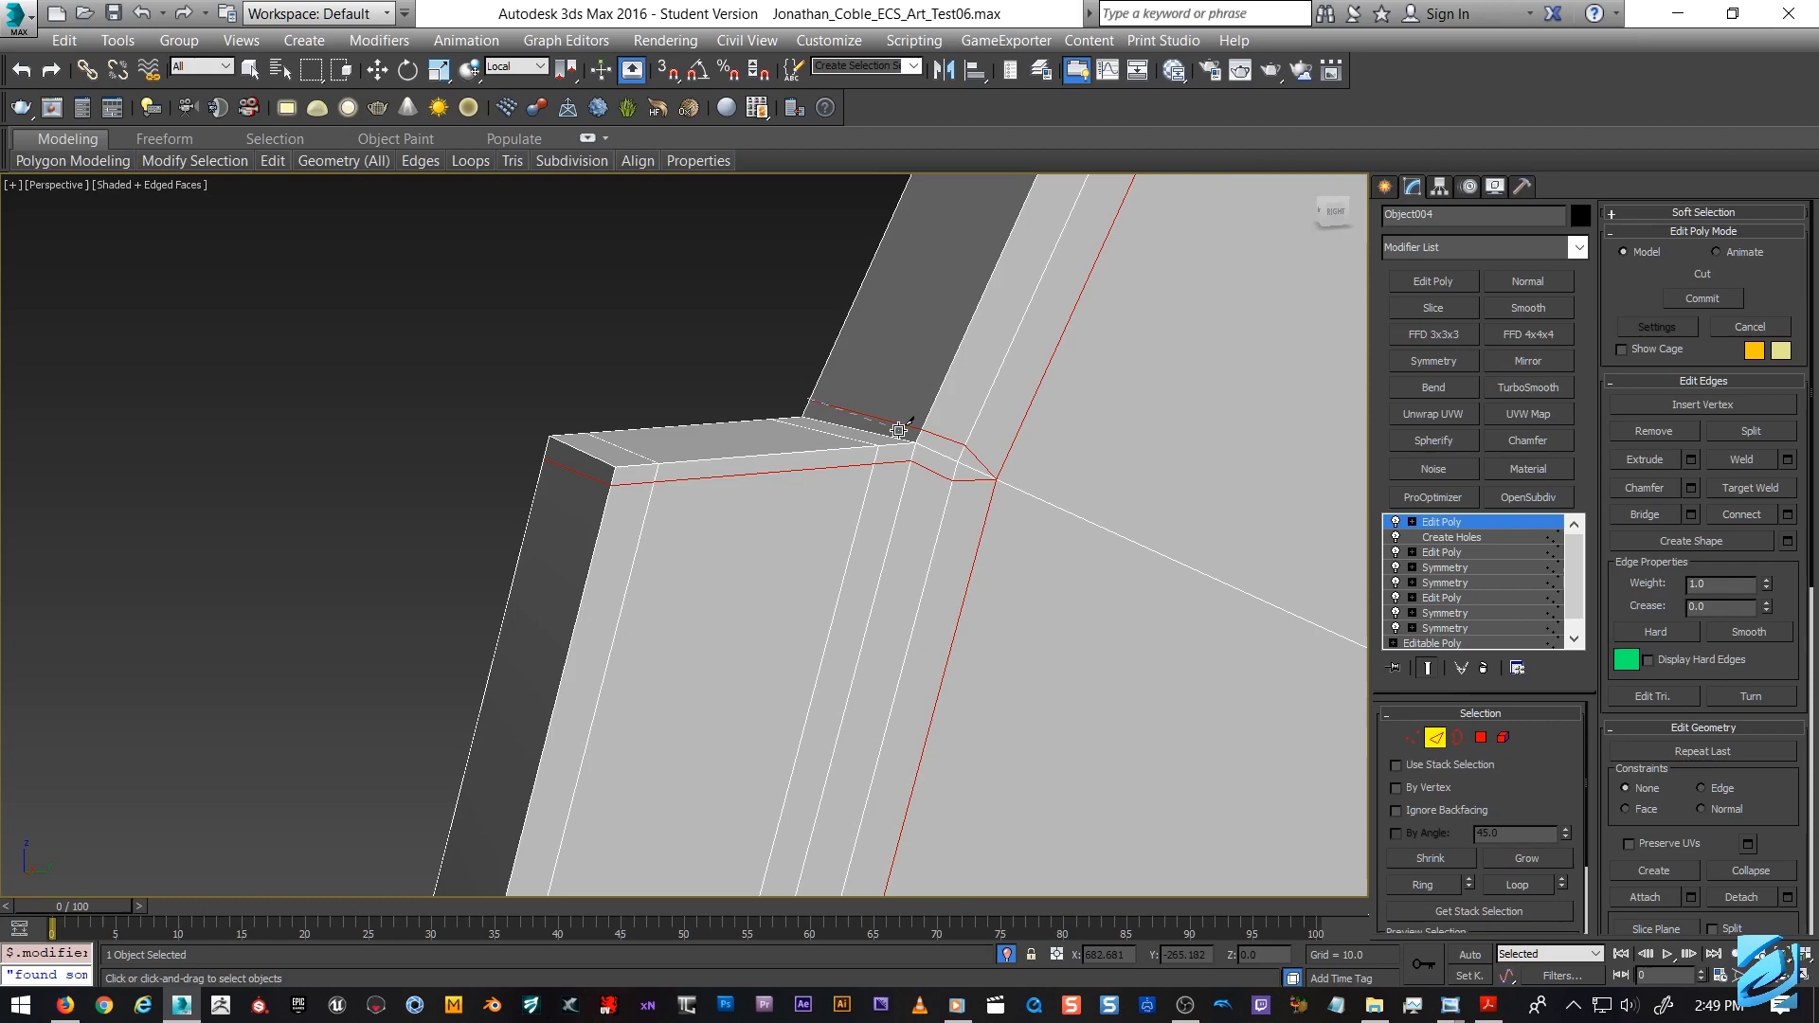
scroll(903, 428, "up", 3)
scroll(900, 427, "down", 3)
Insert an edge loop around the disc's outer rim, close to its front edge.
middle_click_drag(901, 426, 910, 459, "alt")
right_click(934, 653)
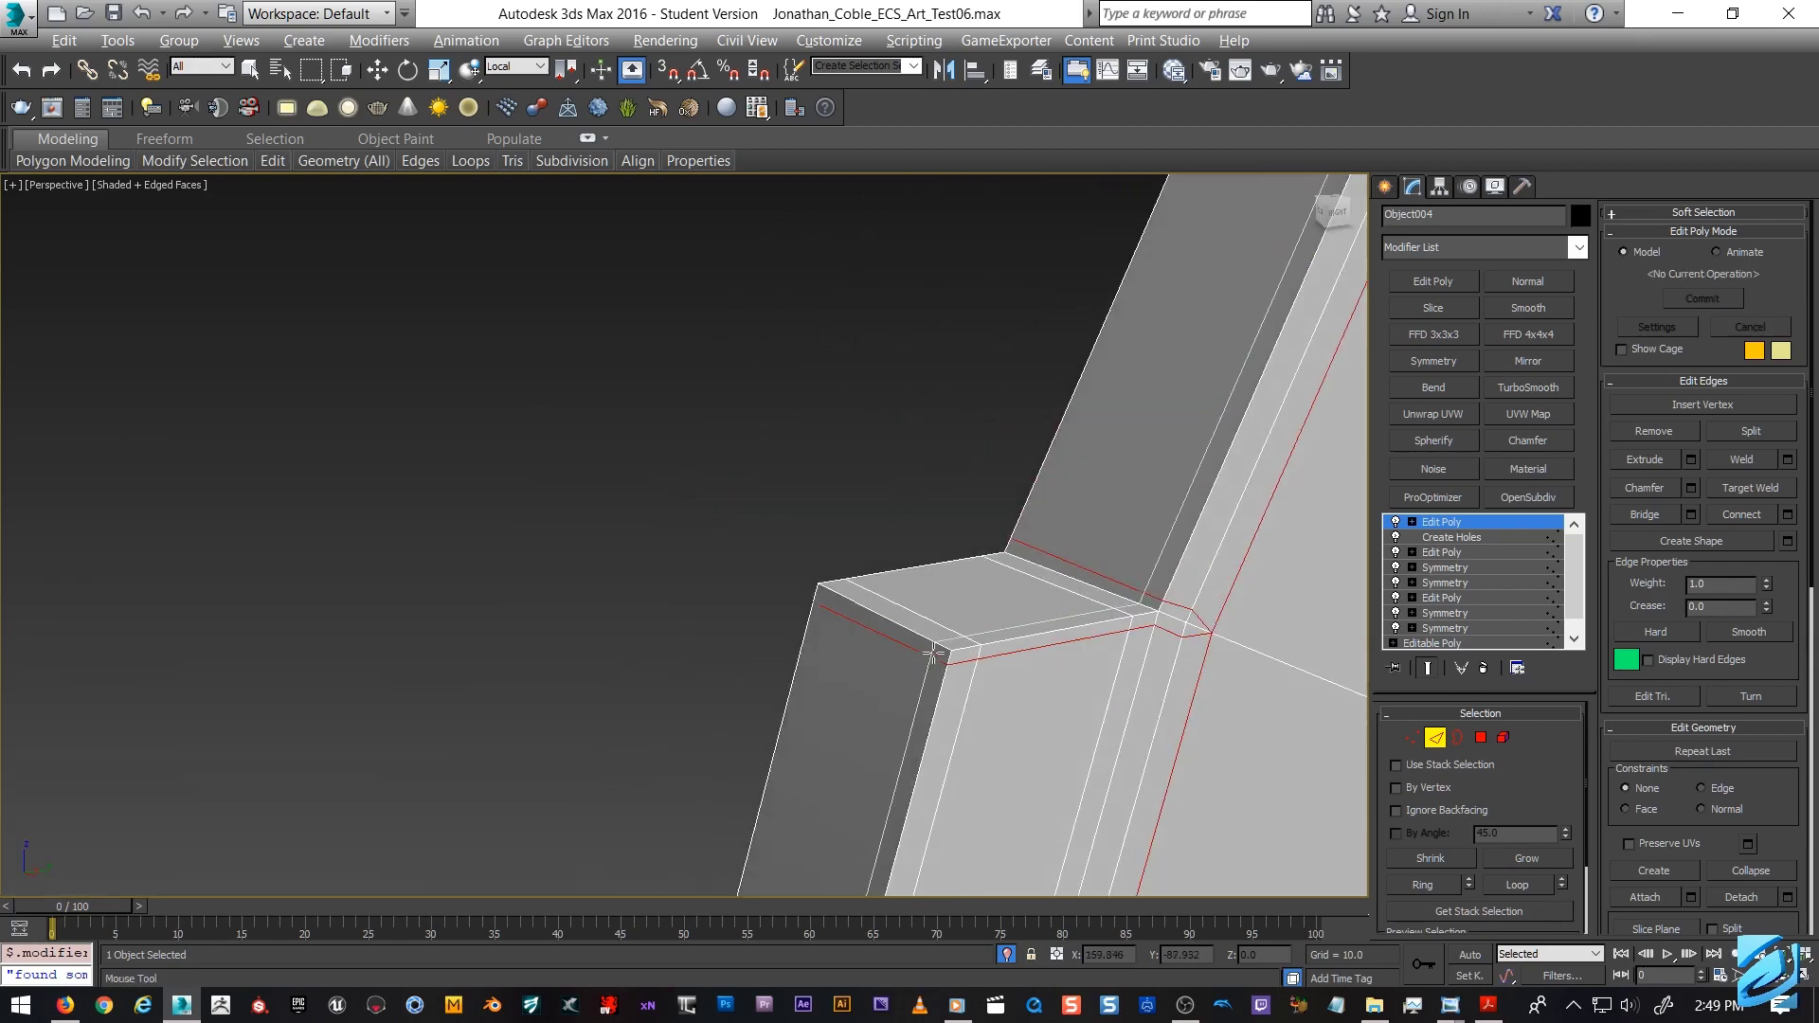
left_click(933, 649)
middle_click_drag(1010, 571, 934, 483, "alt")
key("w")
Cut a support edge along the notch's upper edge, across the outer rim and down the front face past the inner corner.
right_click(904, 510)
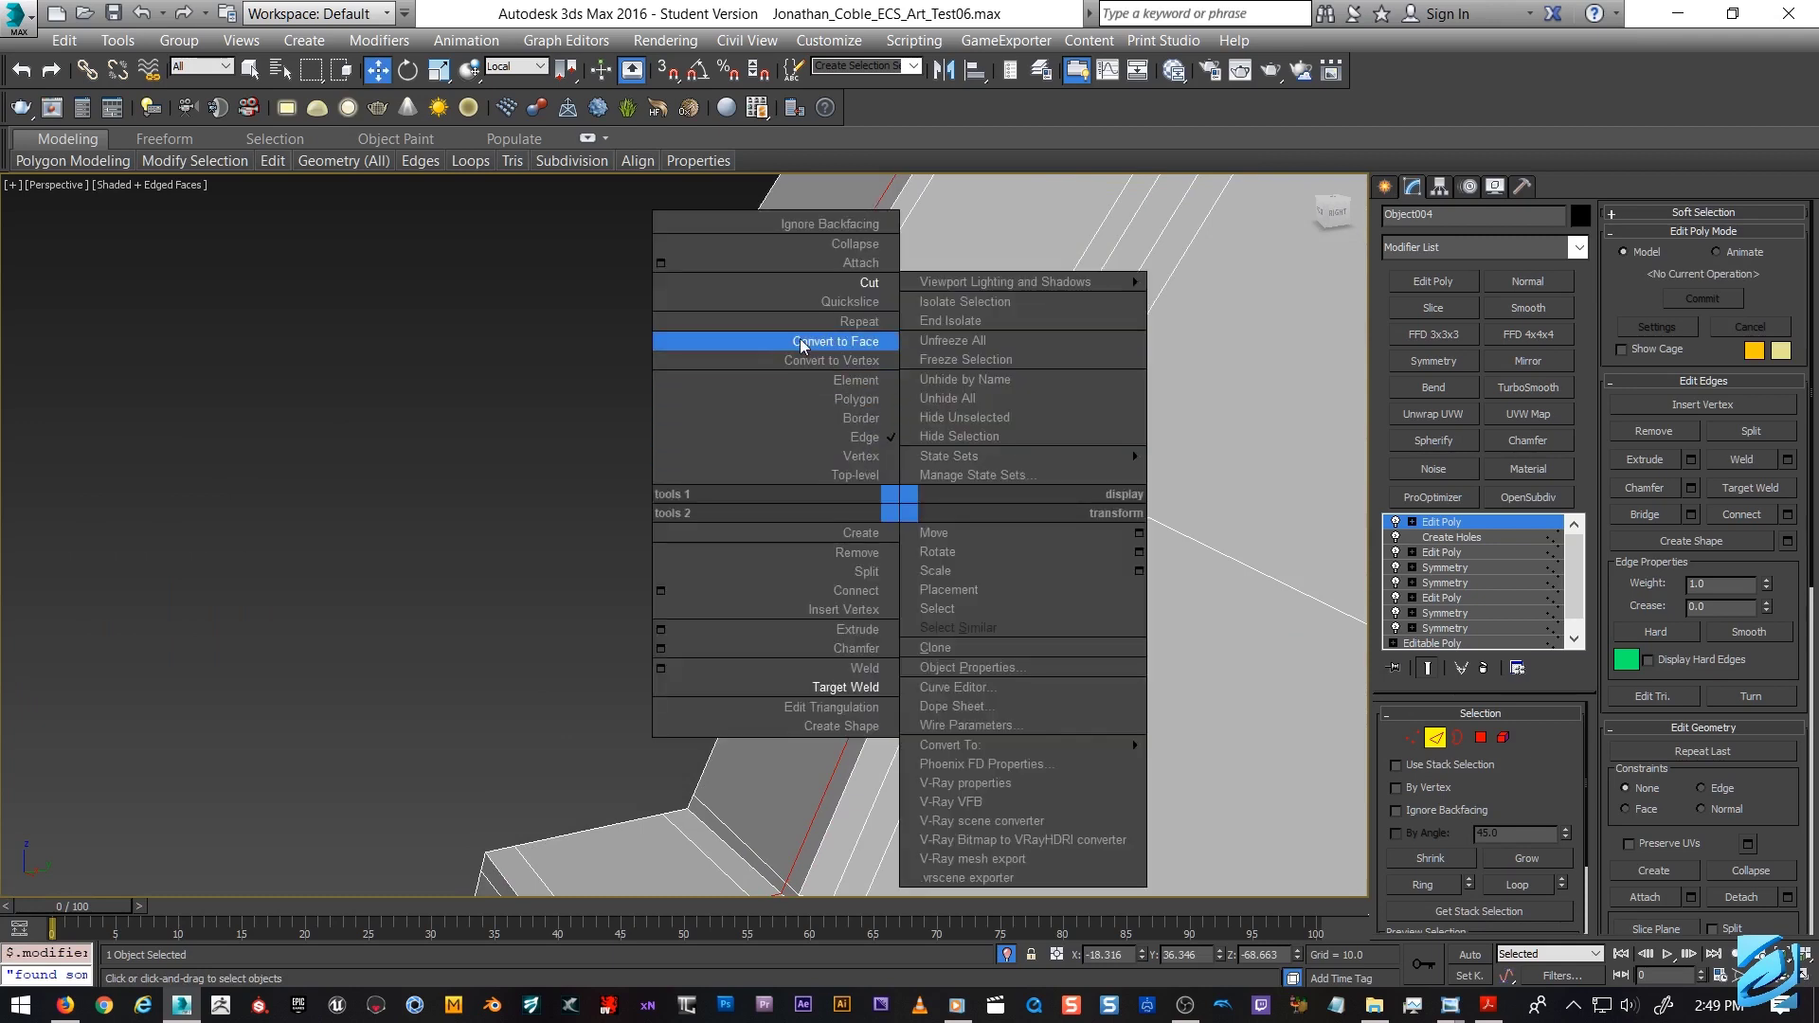
middle_click_drag(836, 296, 848, 319)
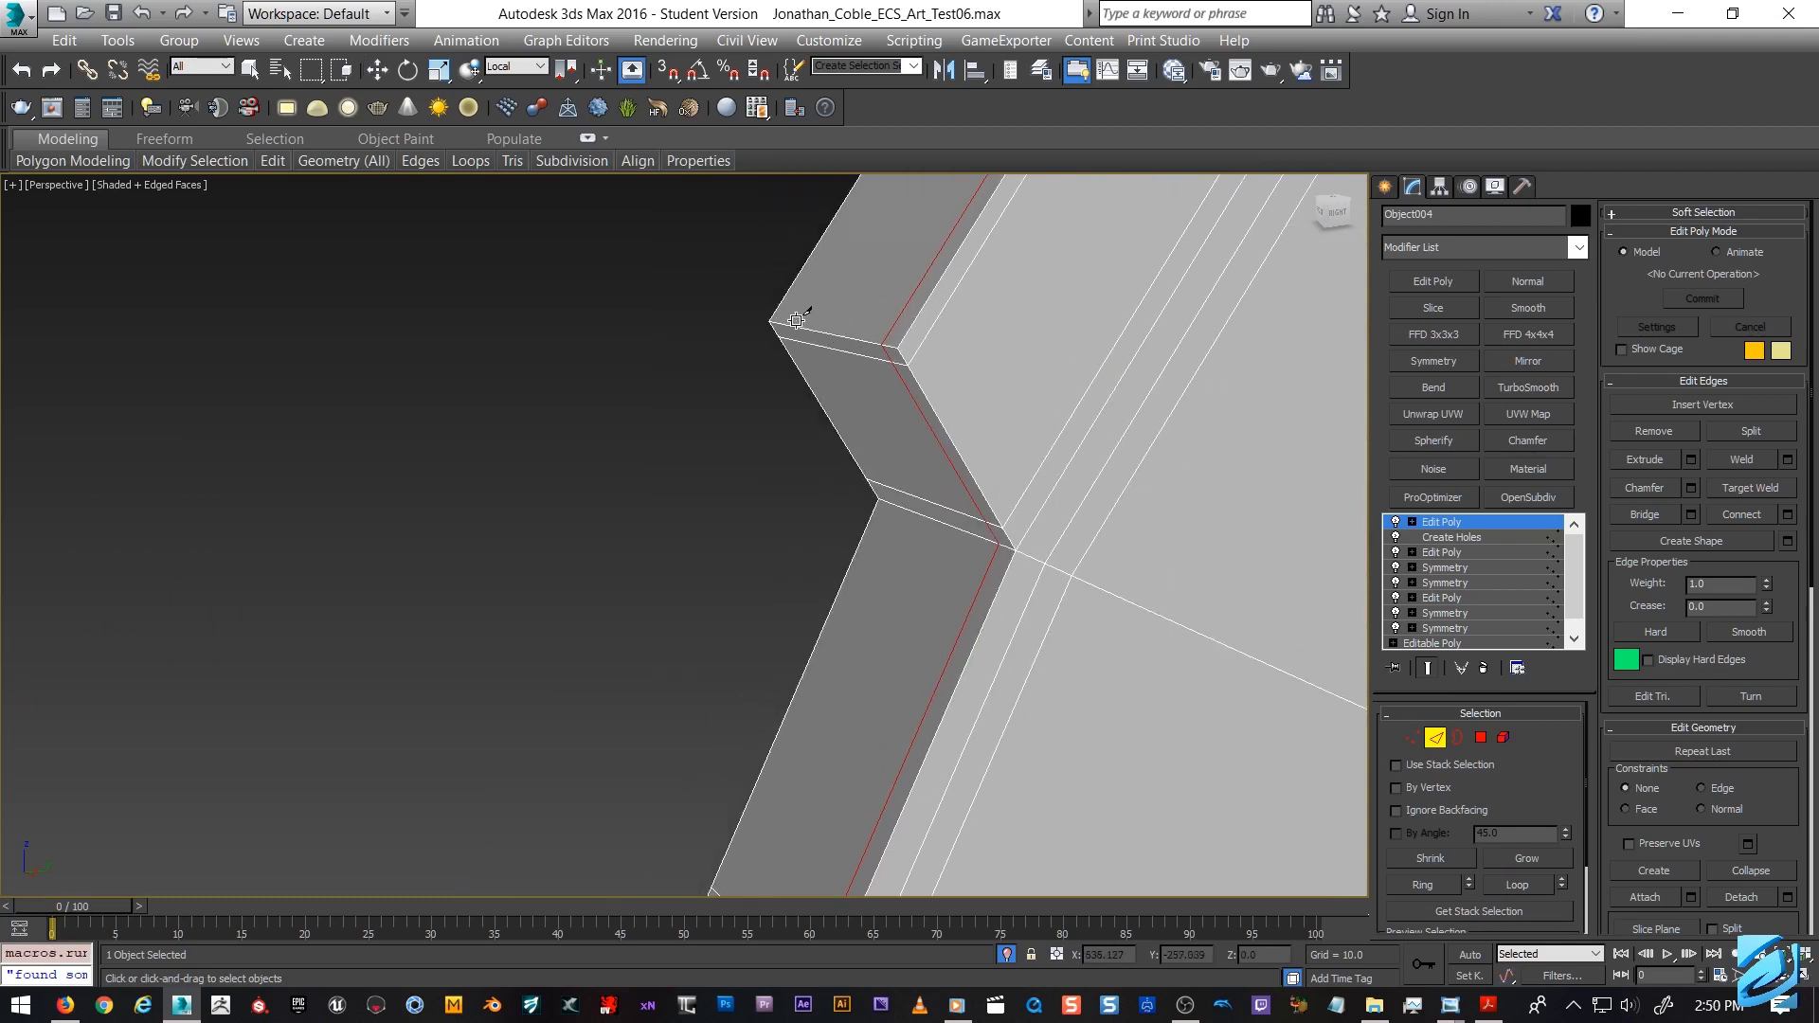
scroll(796, 320, "up", 4)
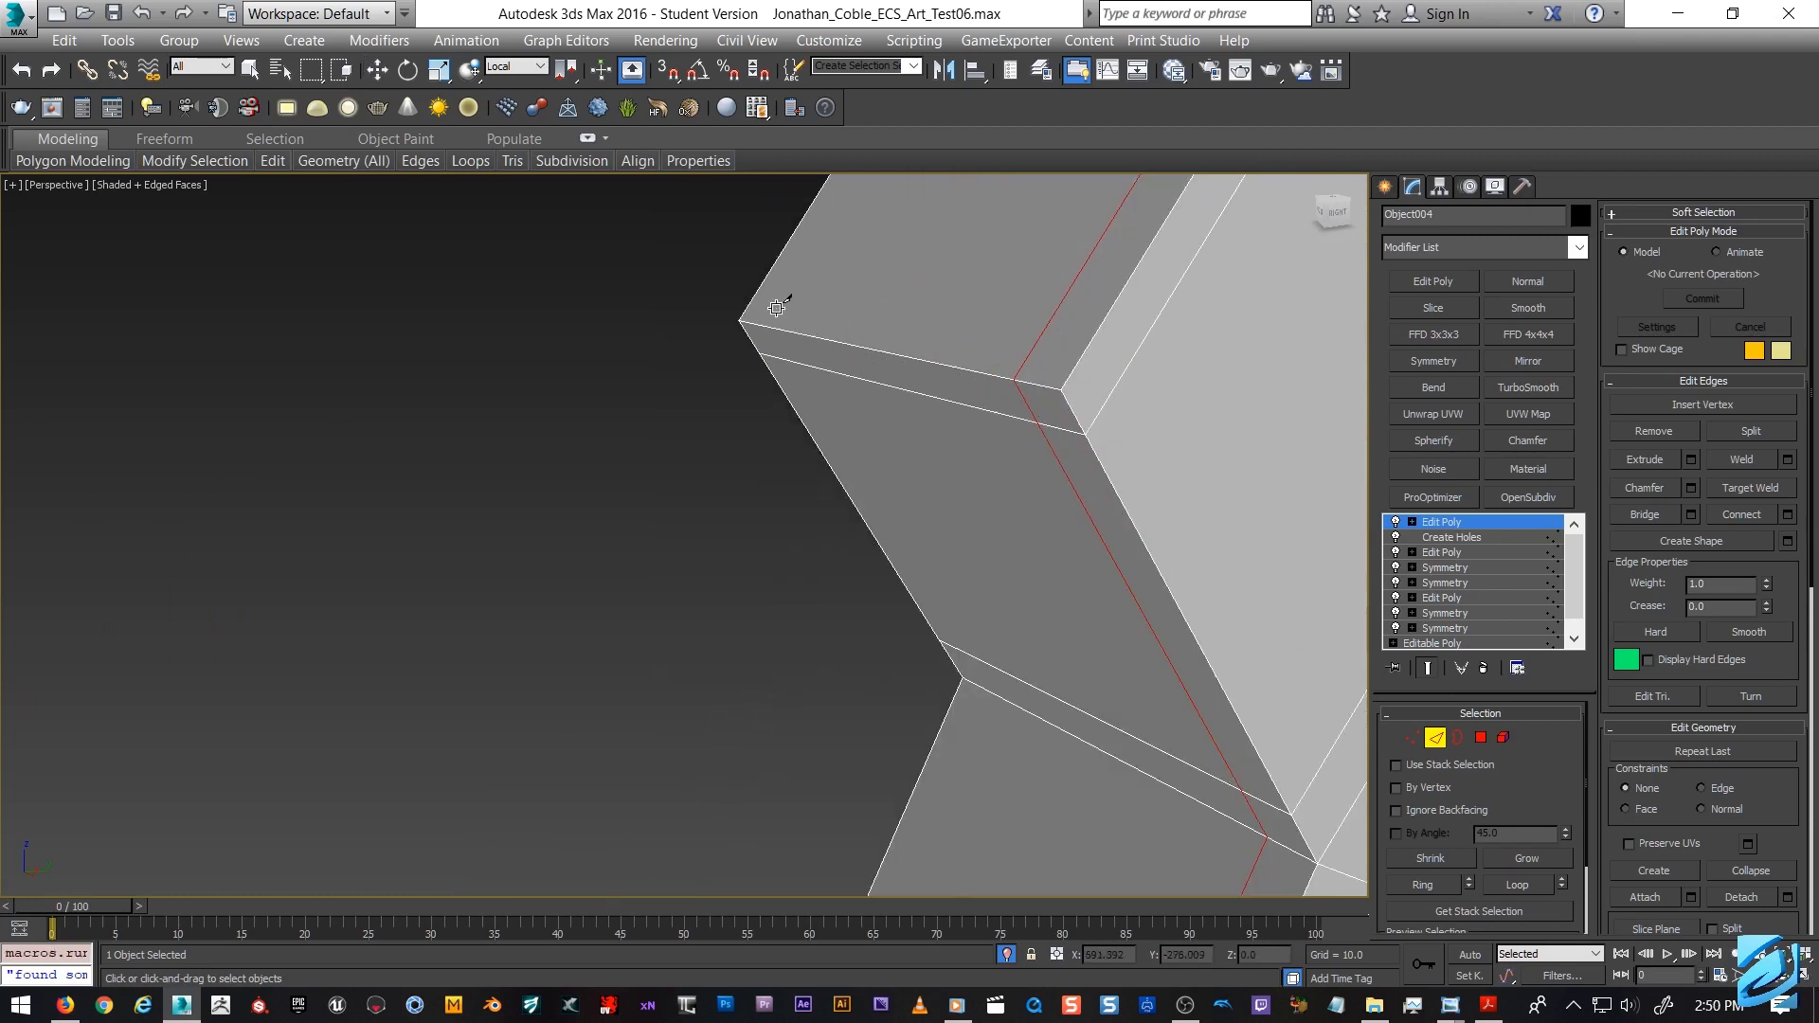
left_click(1076, 360)
middle_click_drag(1175, 431, 772, 312)
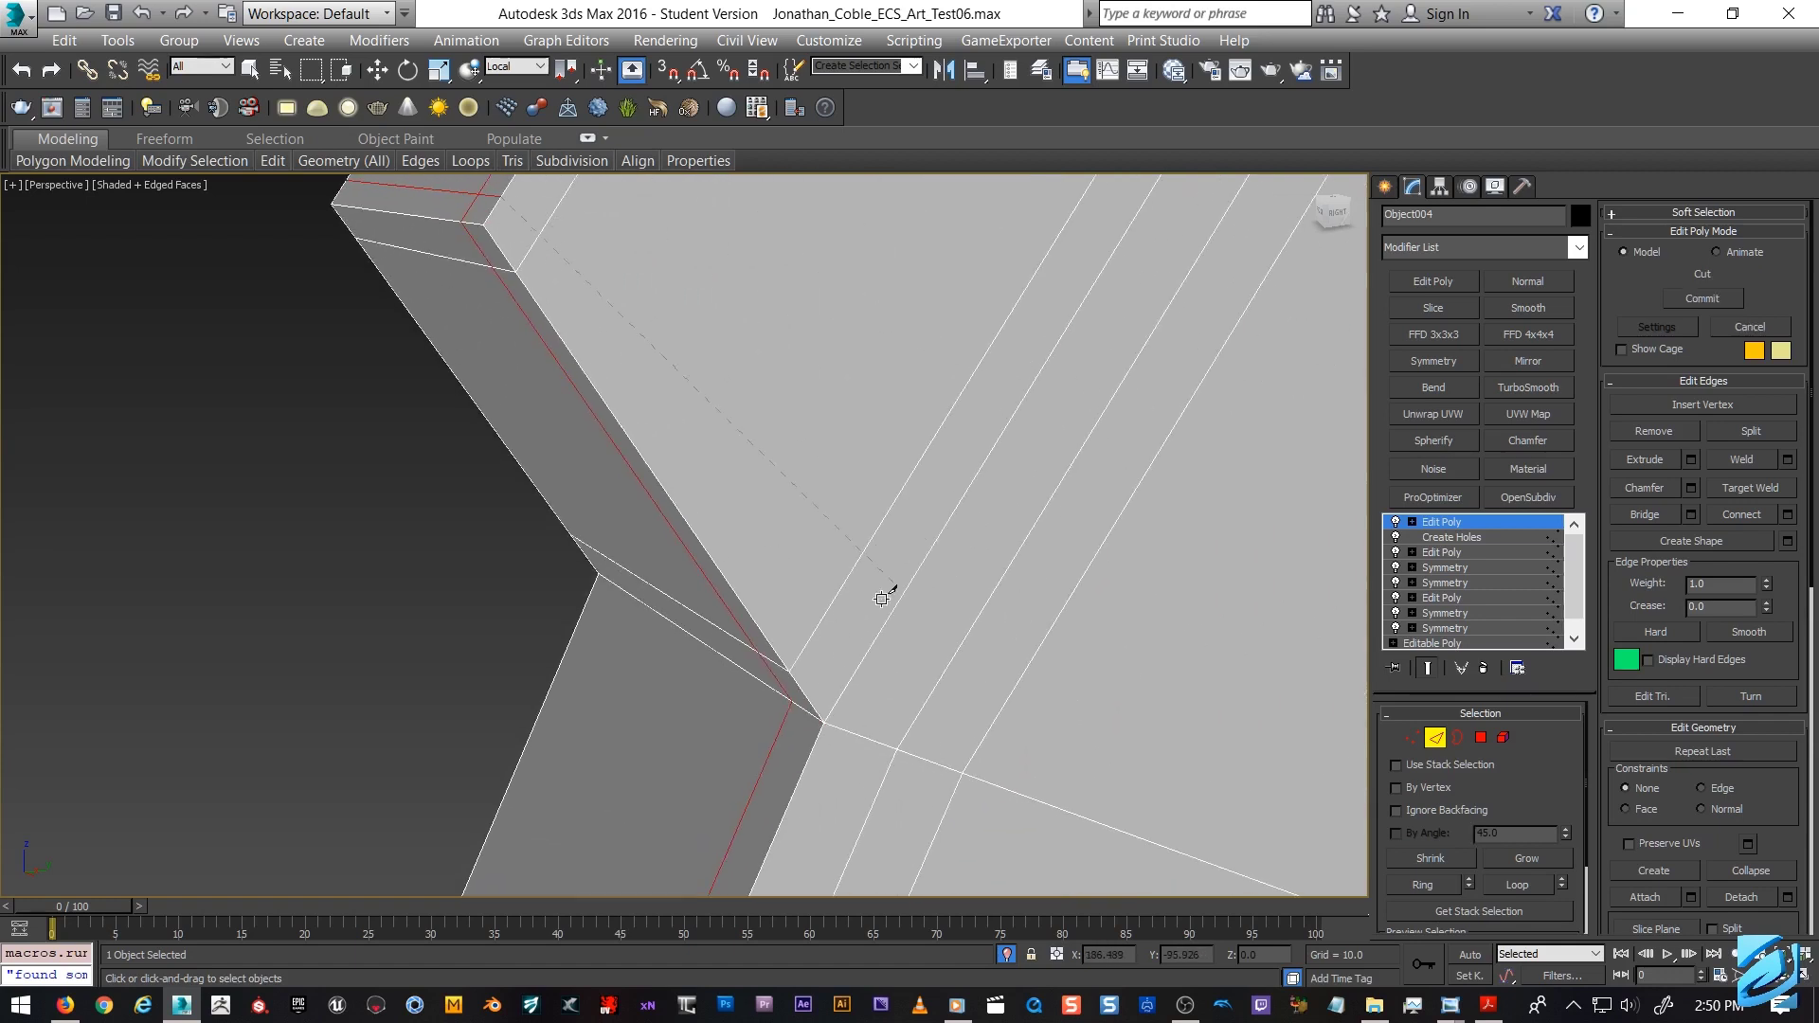
left_click(850, 687)
middle_click_drag(850, 686, 848, 666)
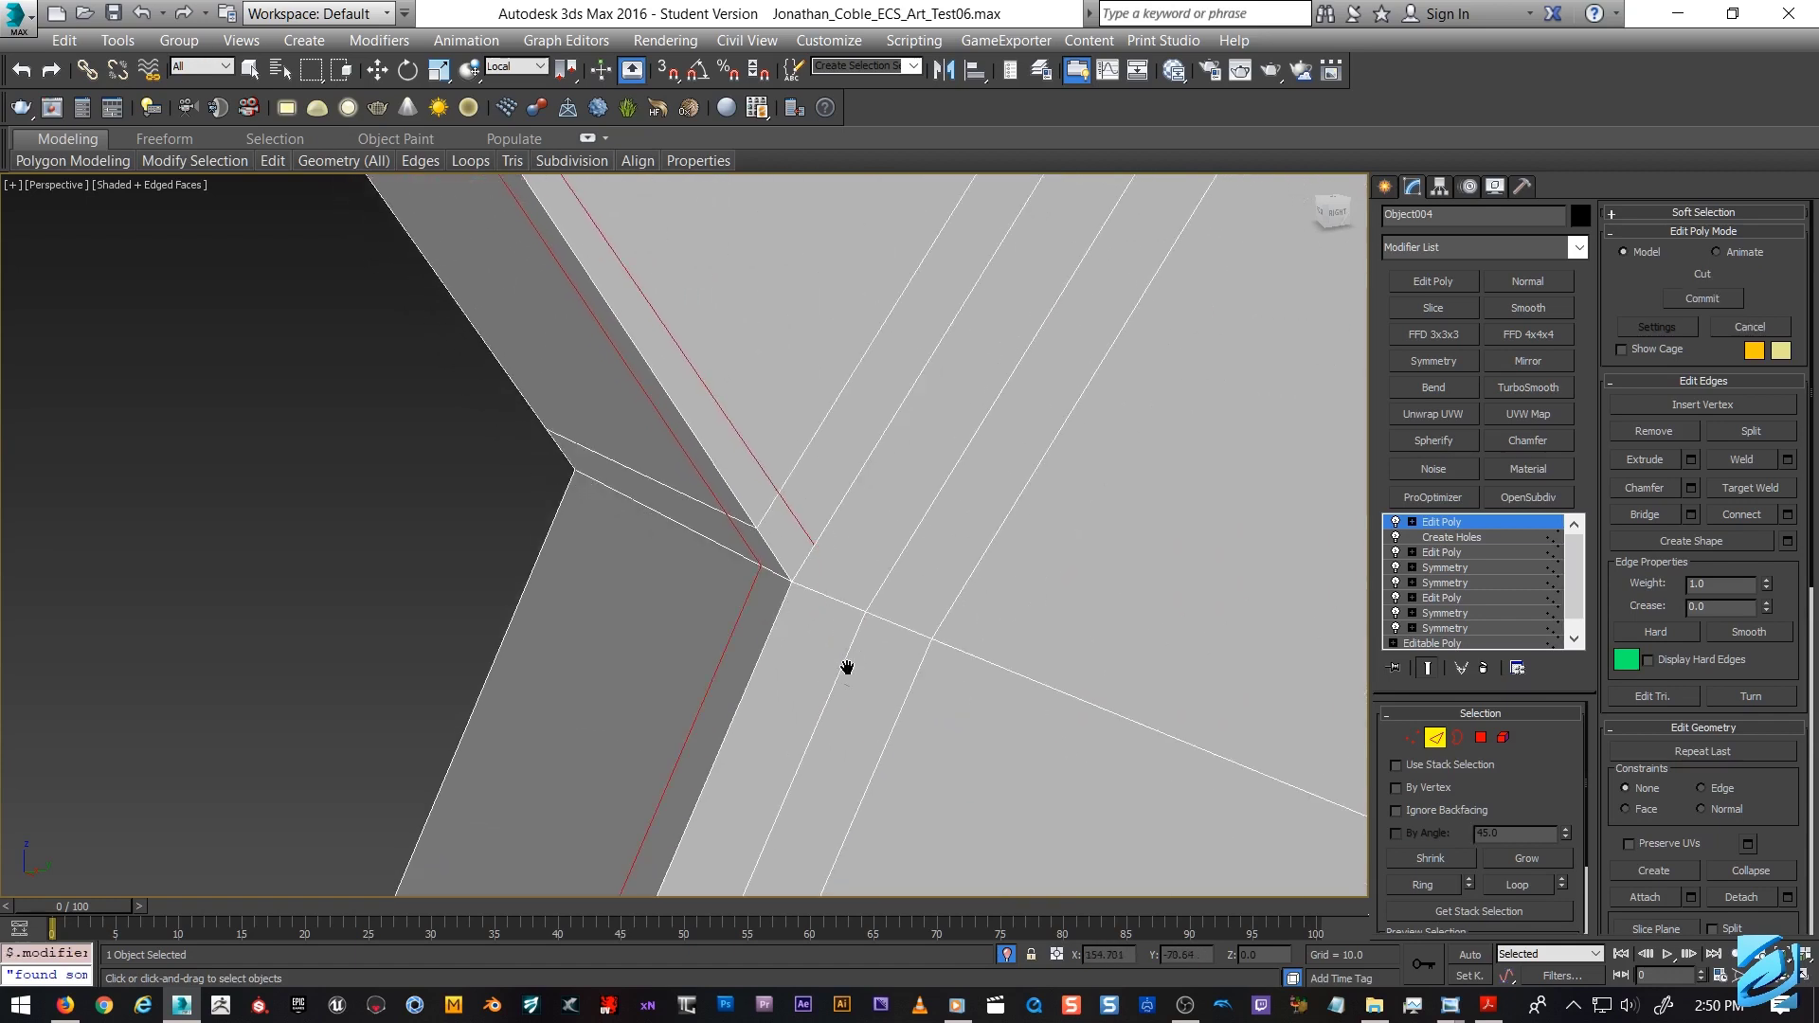
left_click(884, 579)
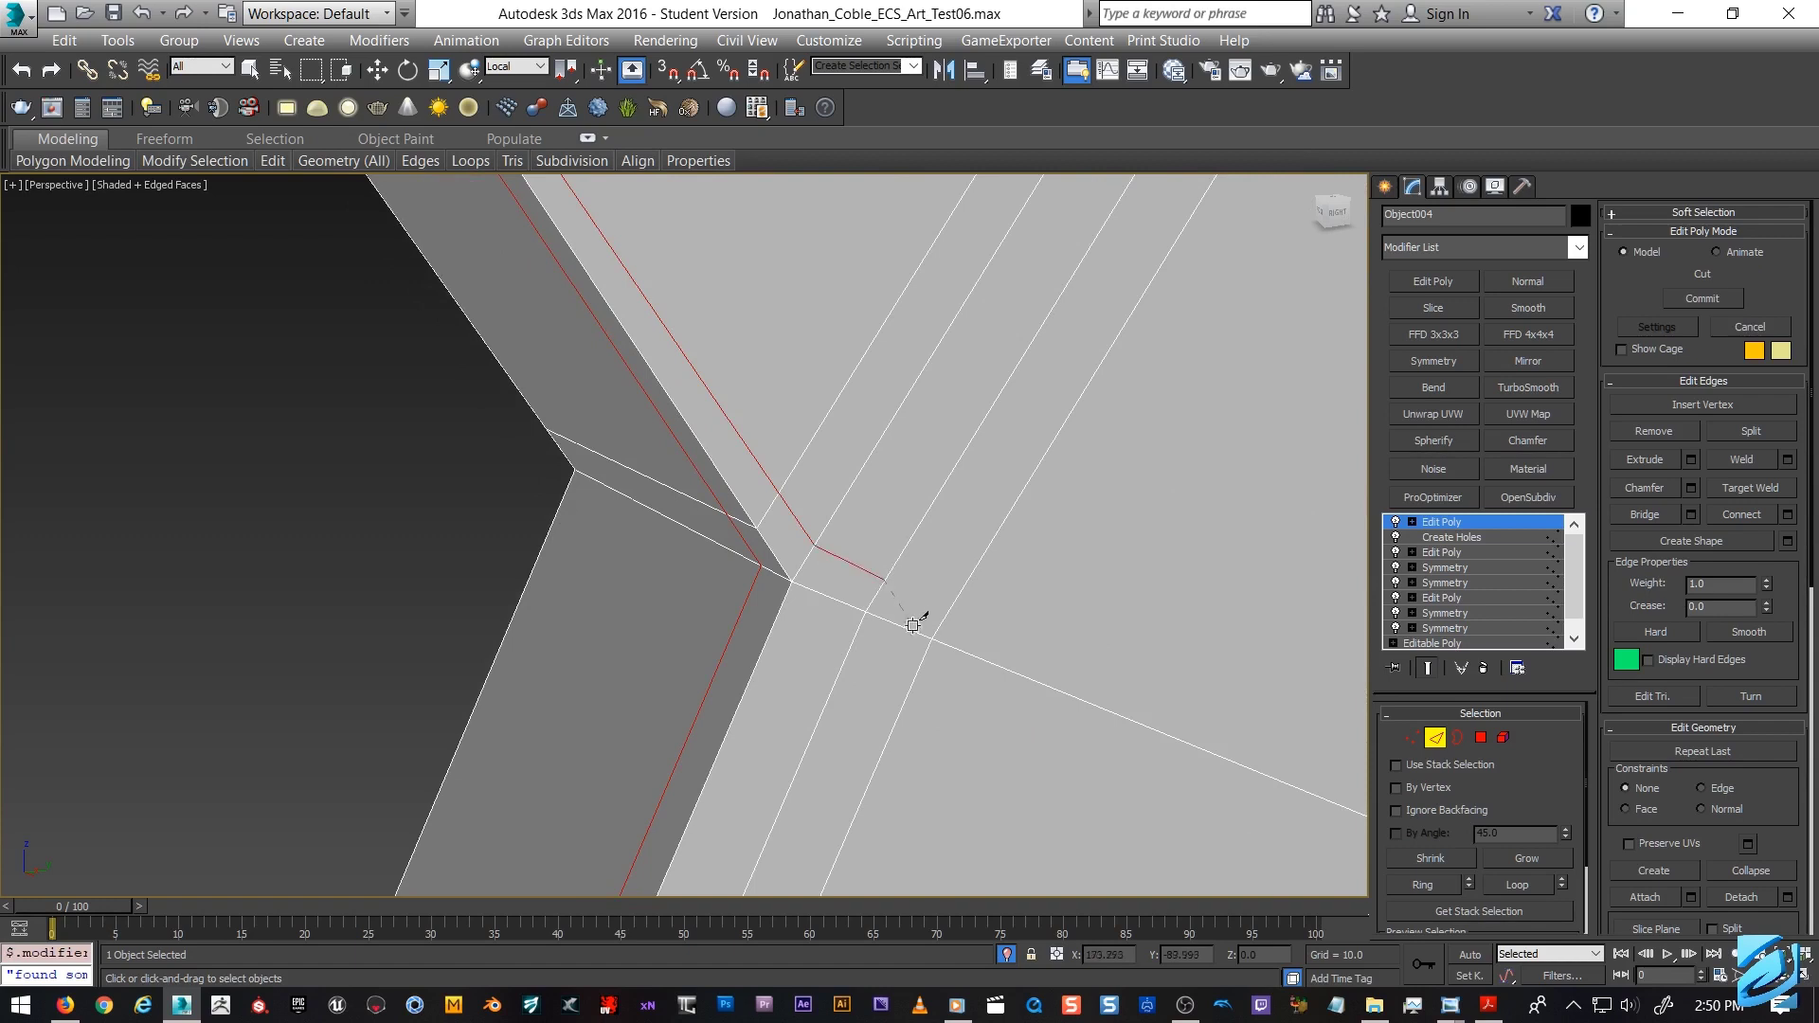
Finish the cut around the upper inner corner and across the notch's inner wall, and leave edge editing.
left_click(850, 647)
left_click(788, 598)
left_click(565, 499)
scroll(606, 531, "down", 6)
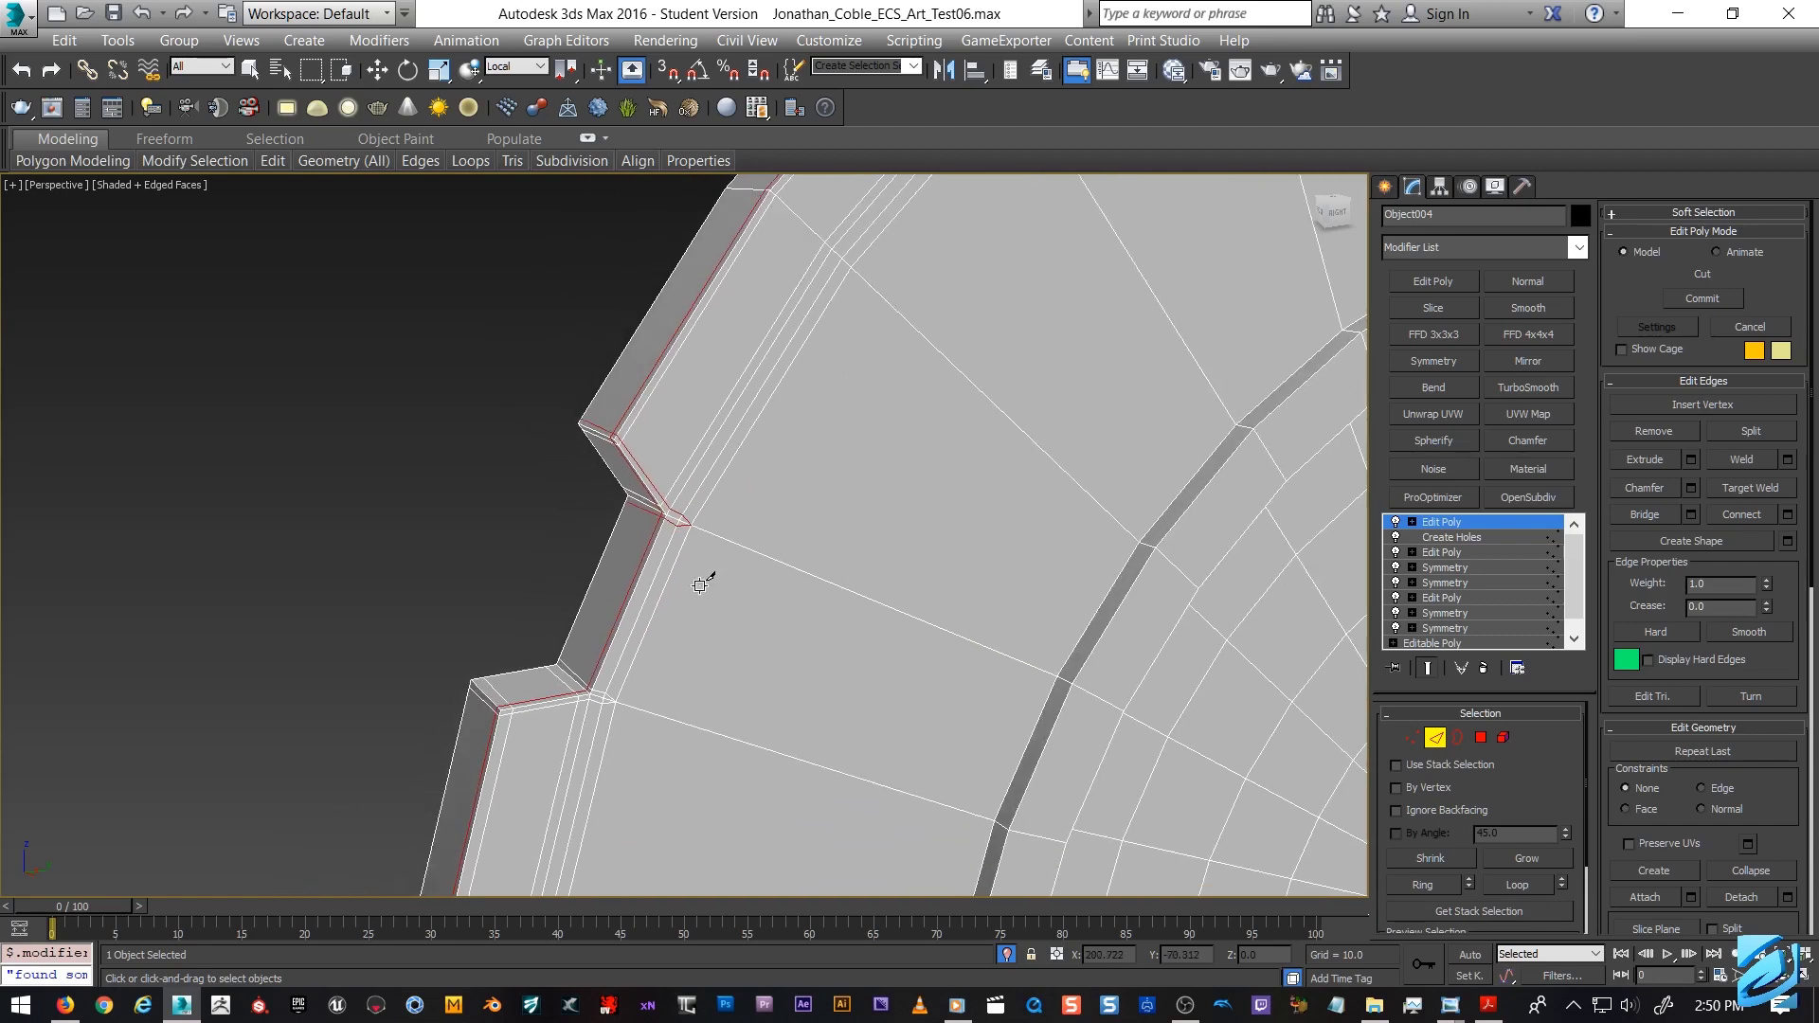
key("w")
left_click(1442, 524)
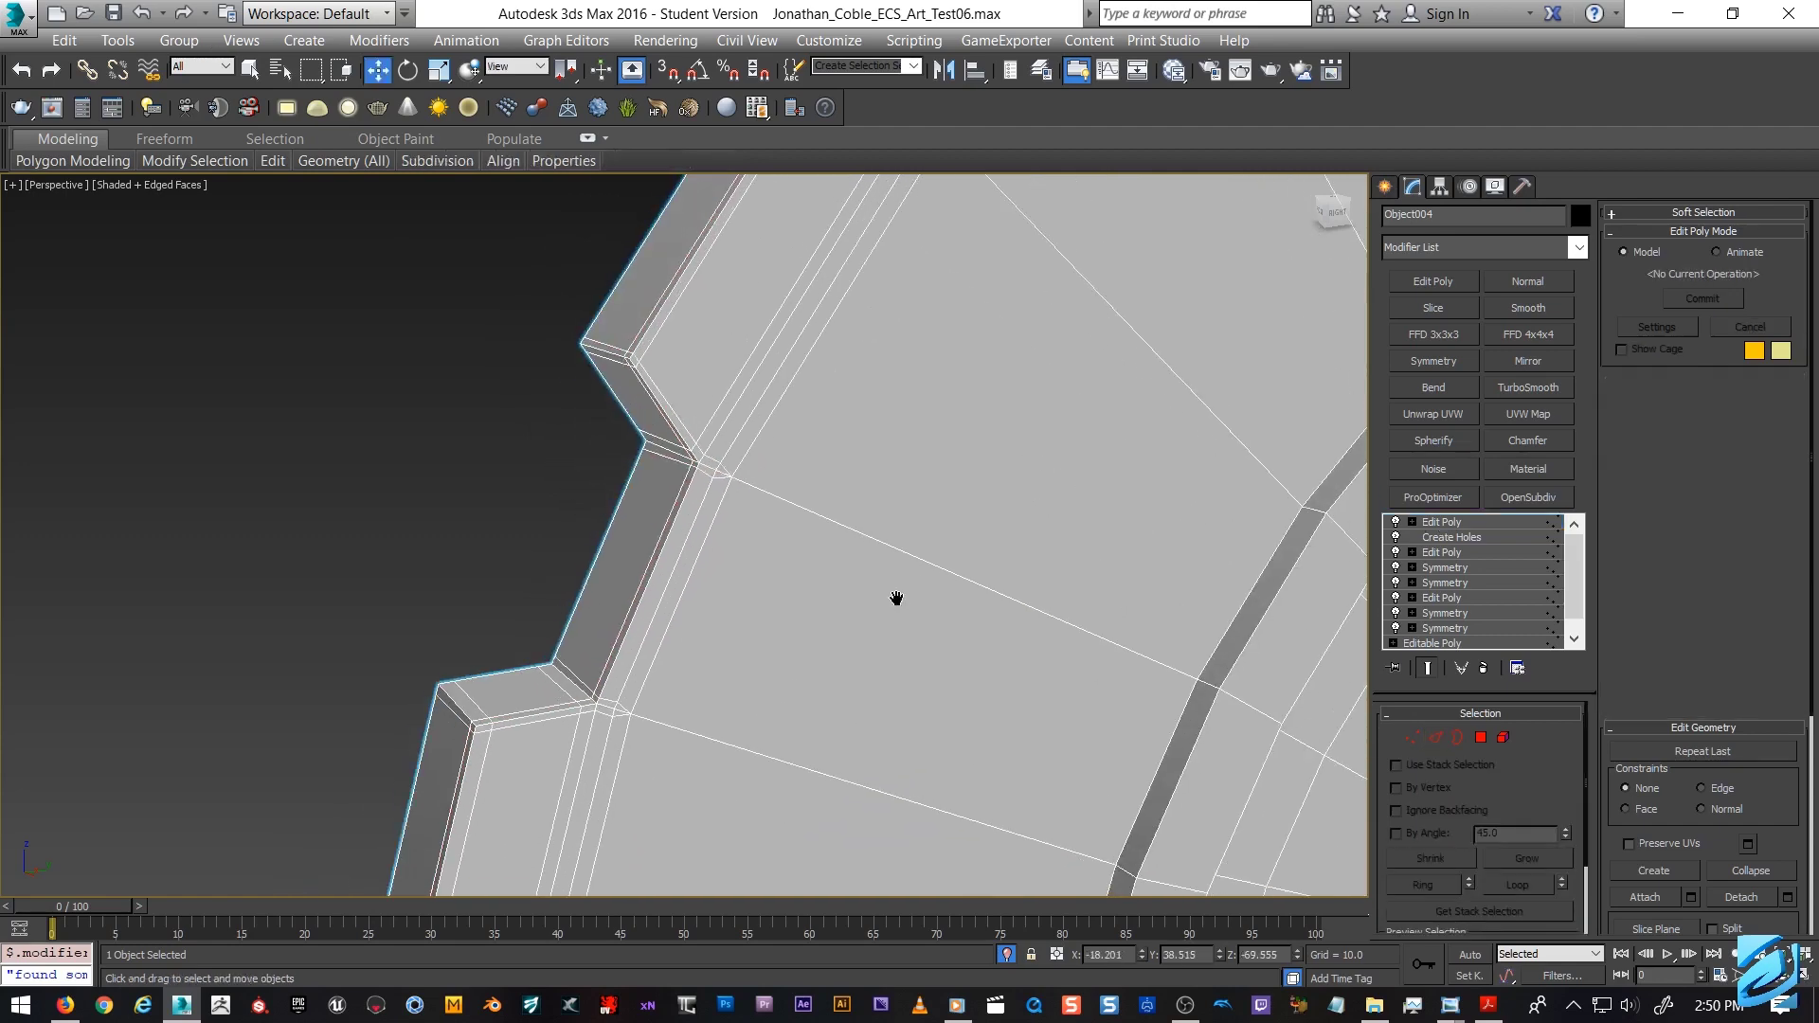
Apply TurboSmooth to the disc and examine the smoothed edge flow around the notch.
scroll(707, 663, "up", 8)
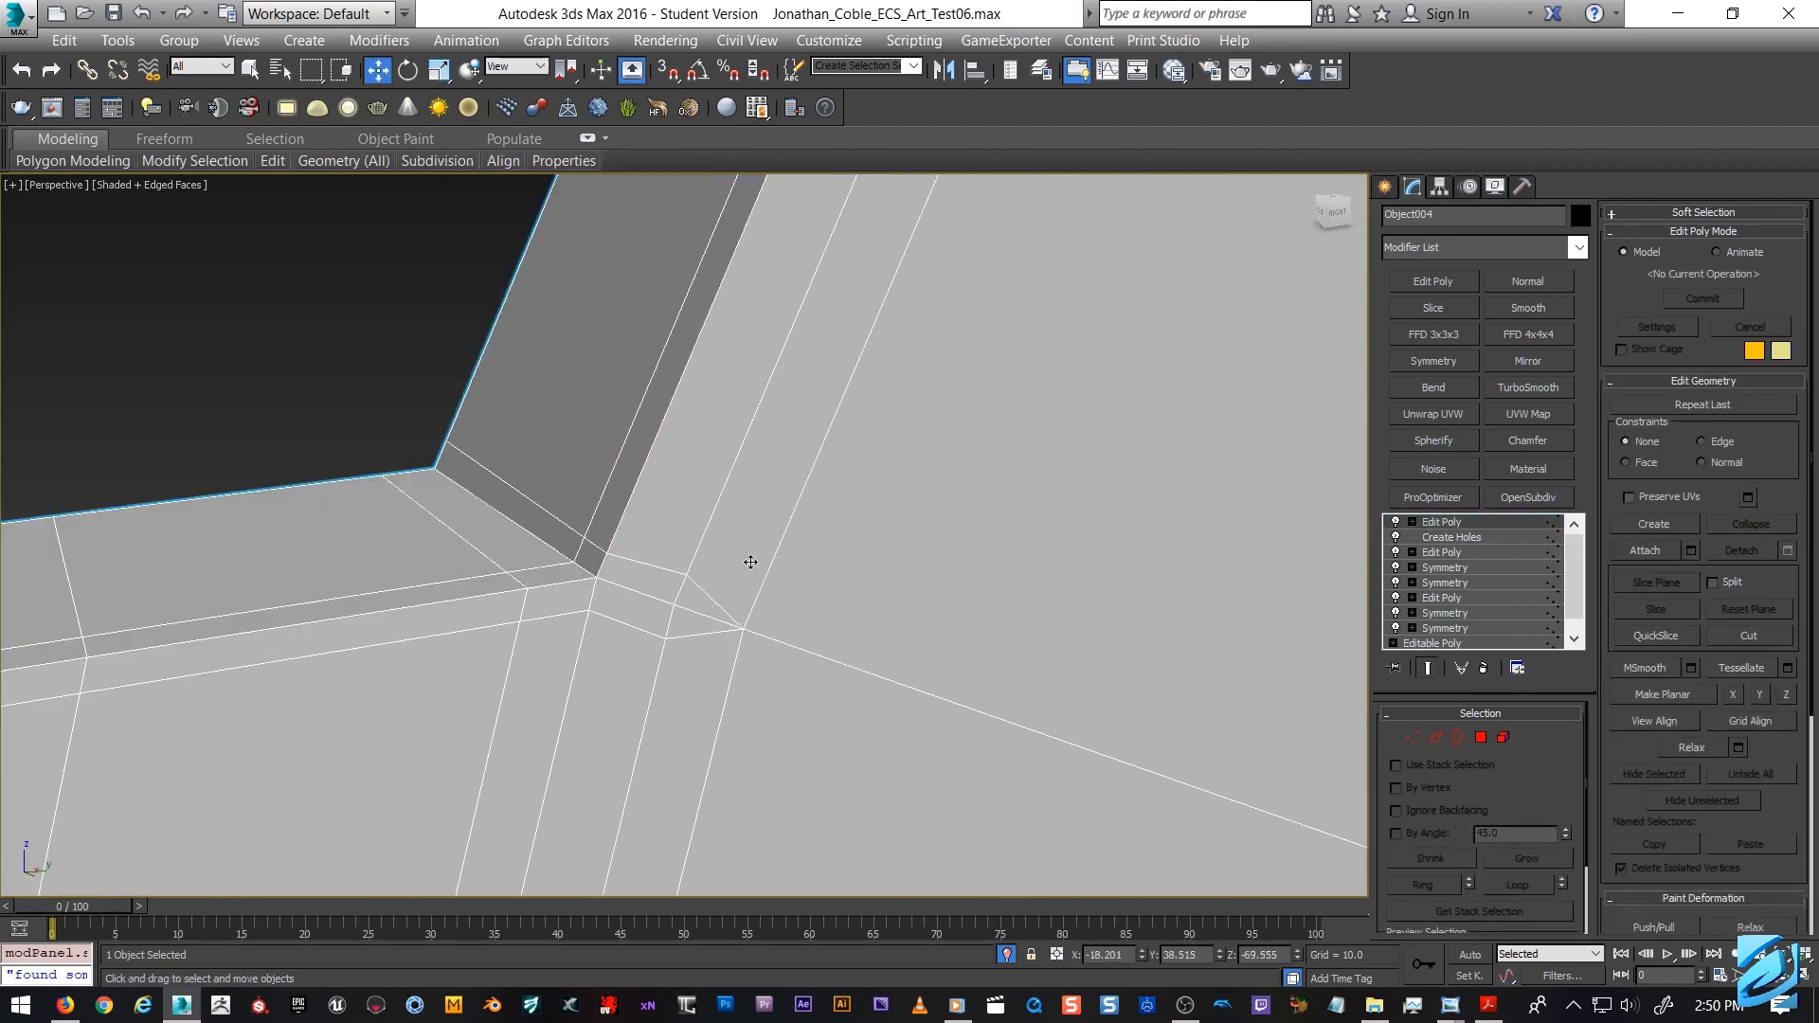
scroll(878, 416, "down", 3)
scroll(897, 401, "down", 2)
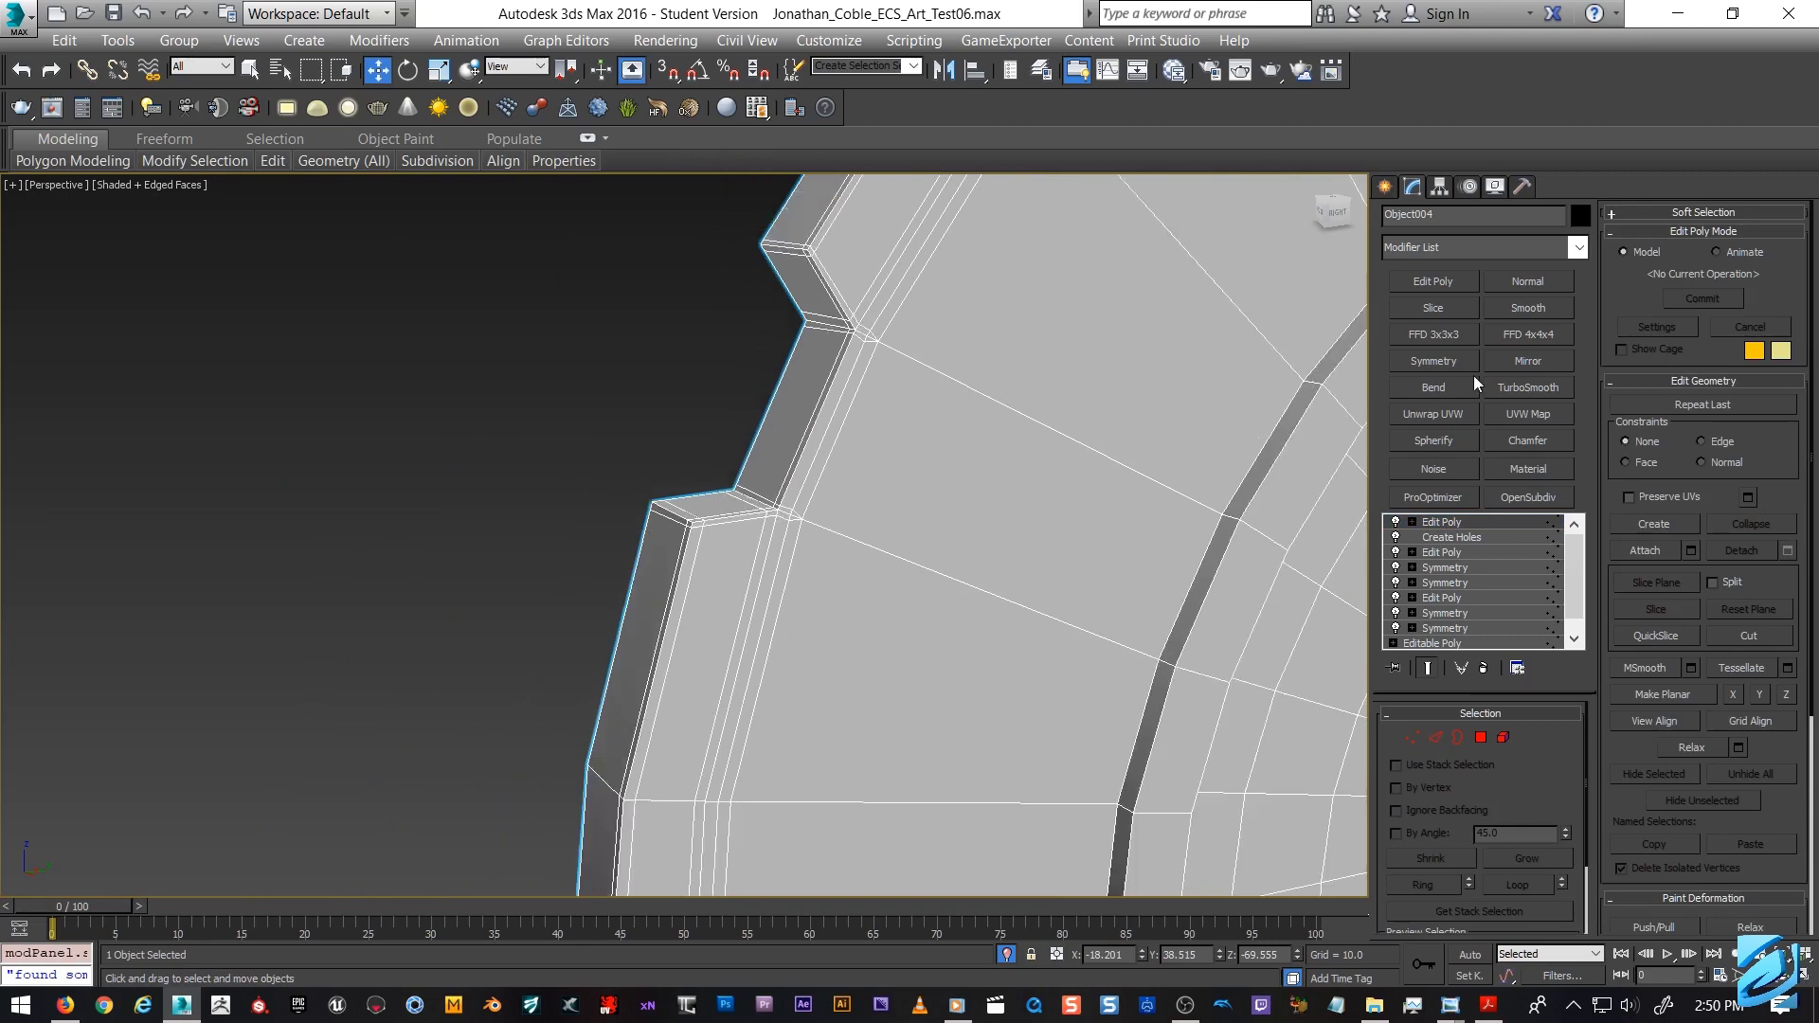
left_click(1528, 388)
scroll(998, 515, "down", 4)
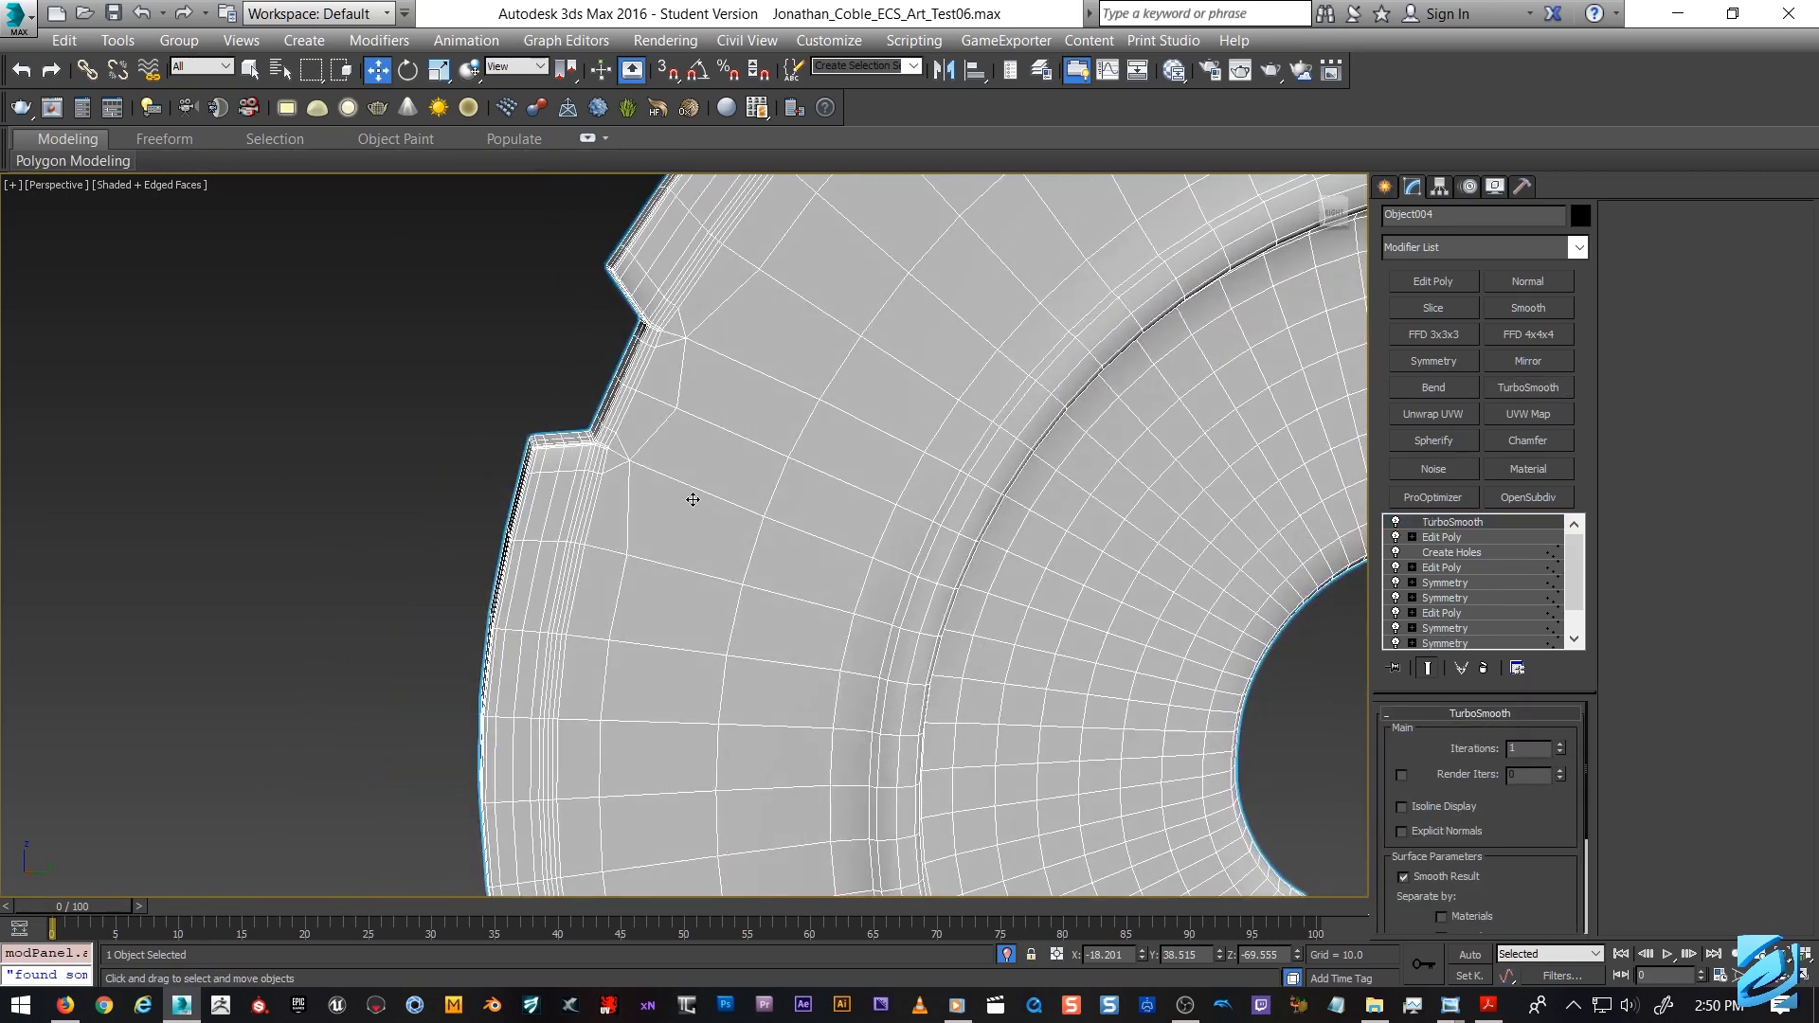
scroll(682, 493, "up", 1)
scroll(595, 453, "down", 3)
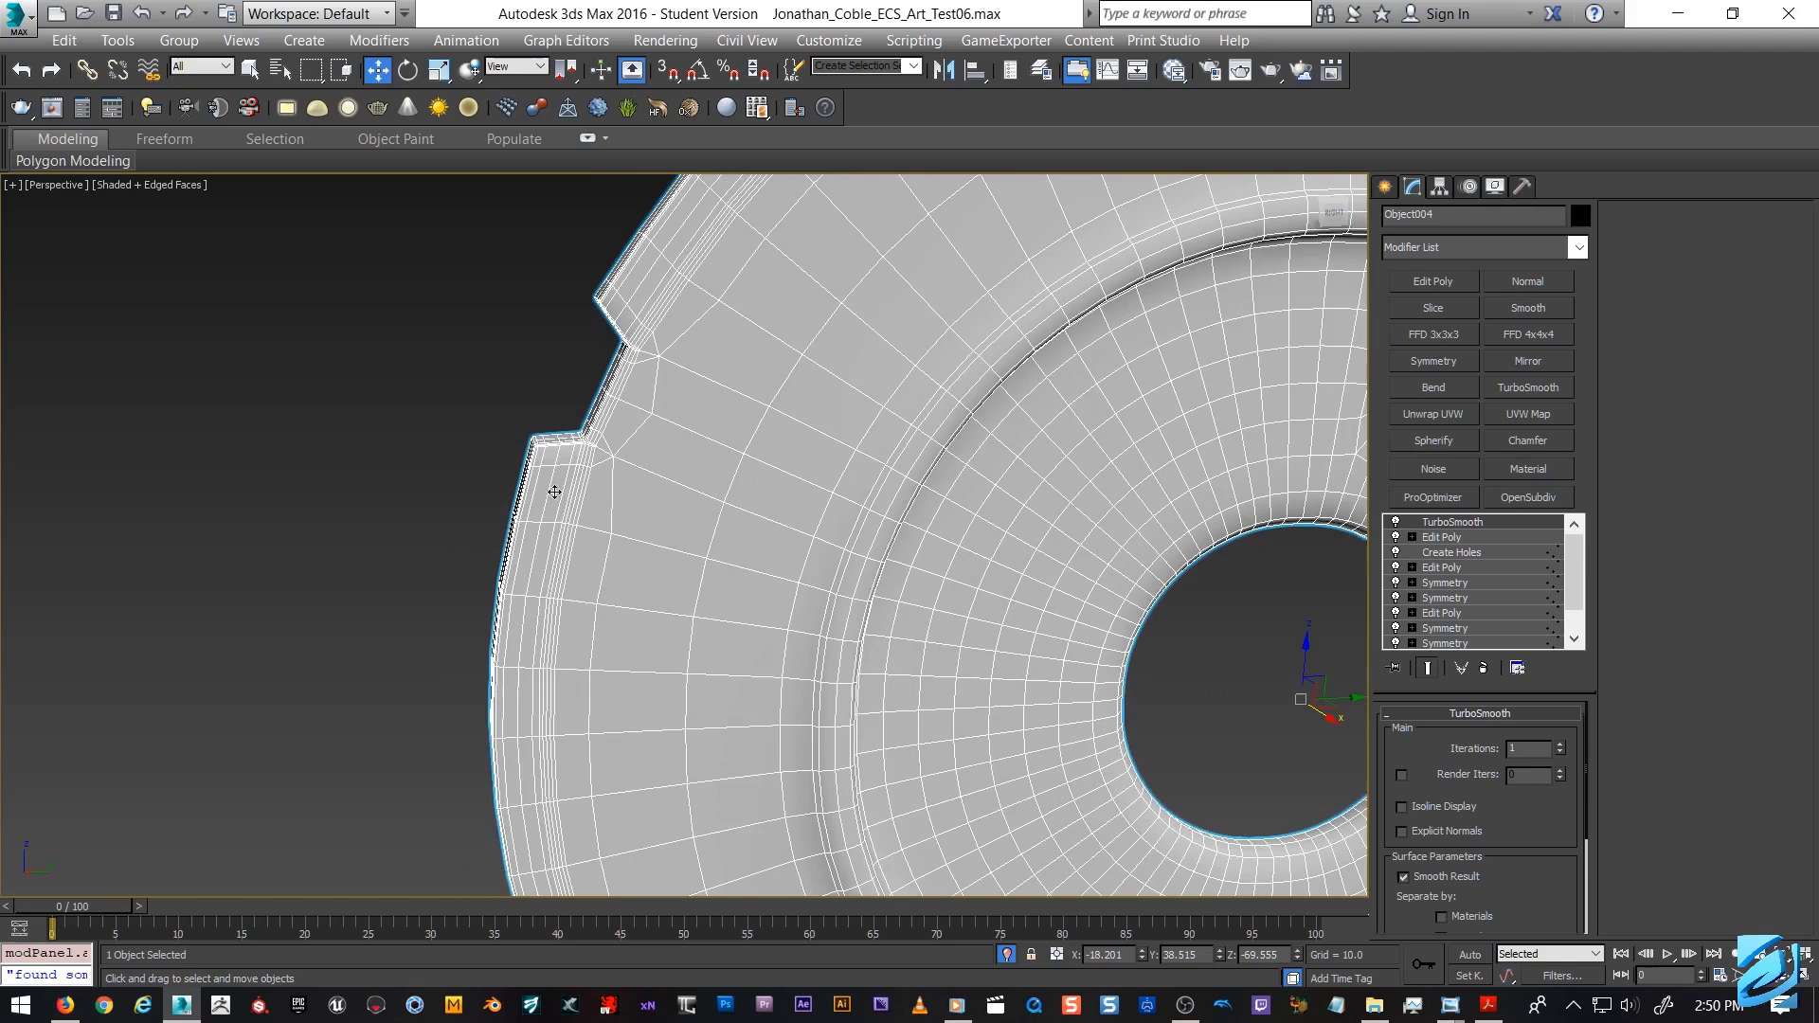
scroll(733, 442, "up", 2)
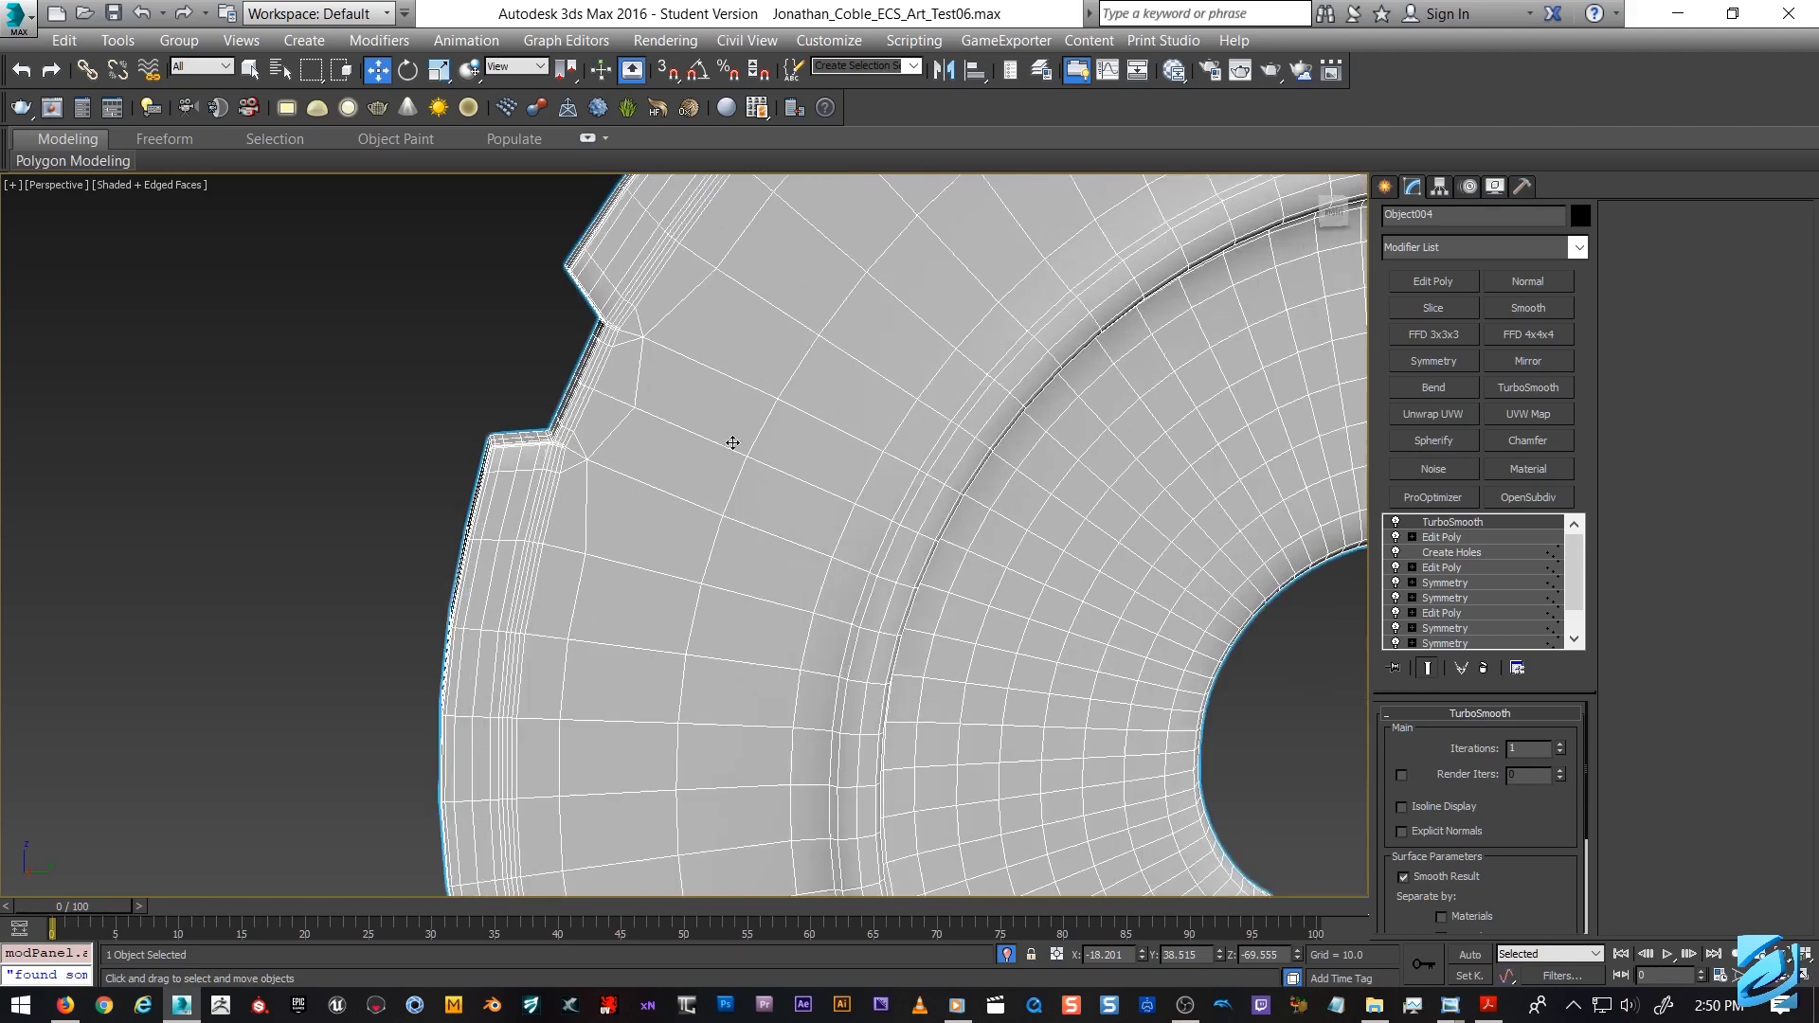
Set the TurboSmooth iterations to 2, hide the edged faces, and inspect the shaded surface around the notch.
left_click(1560, 745)
key("F4")
scroll(865, 642, "up", 2)
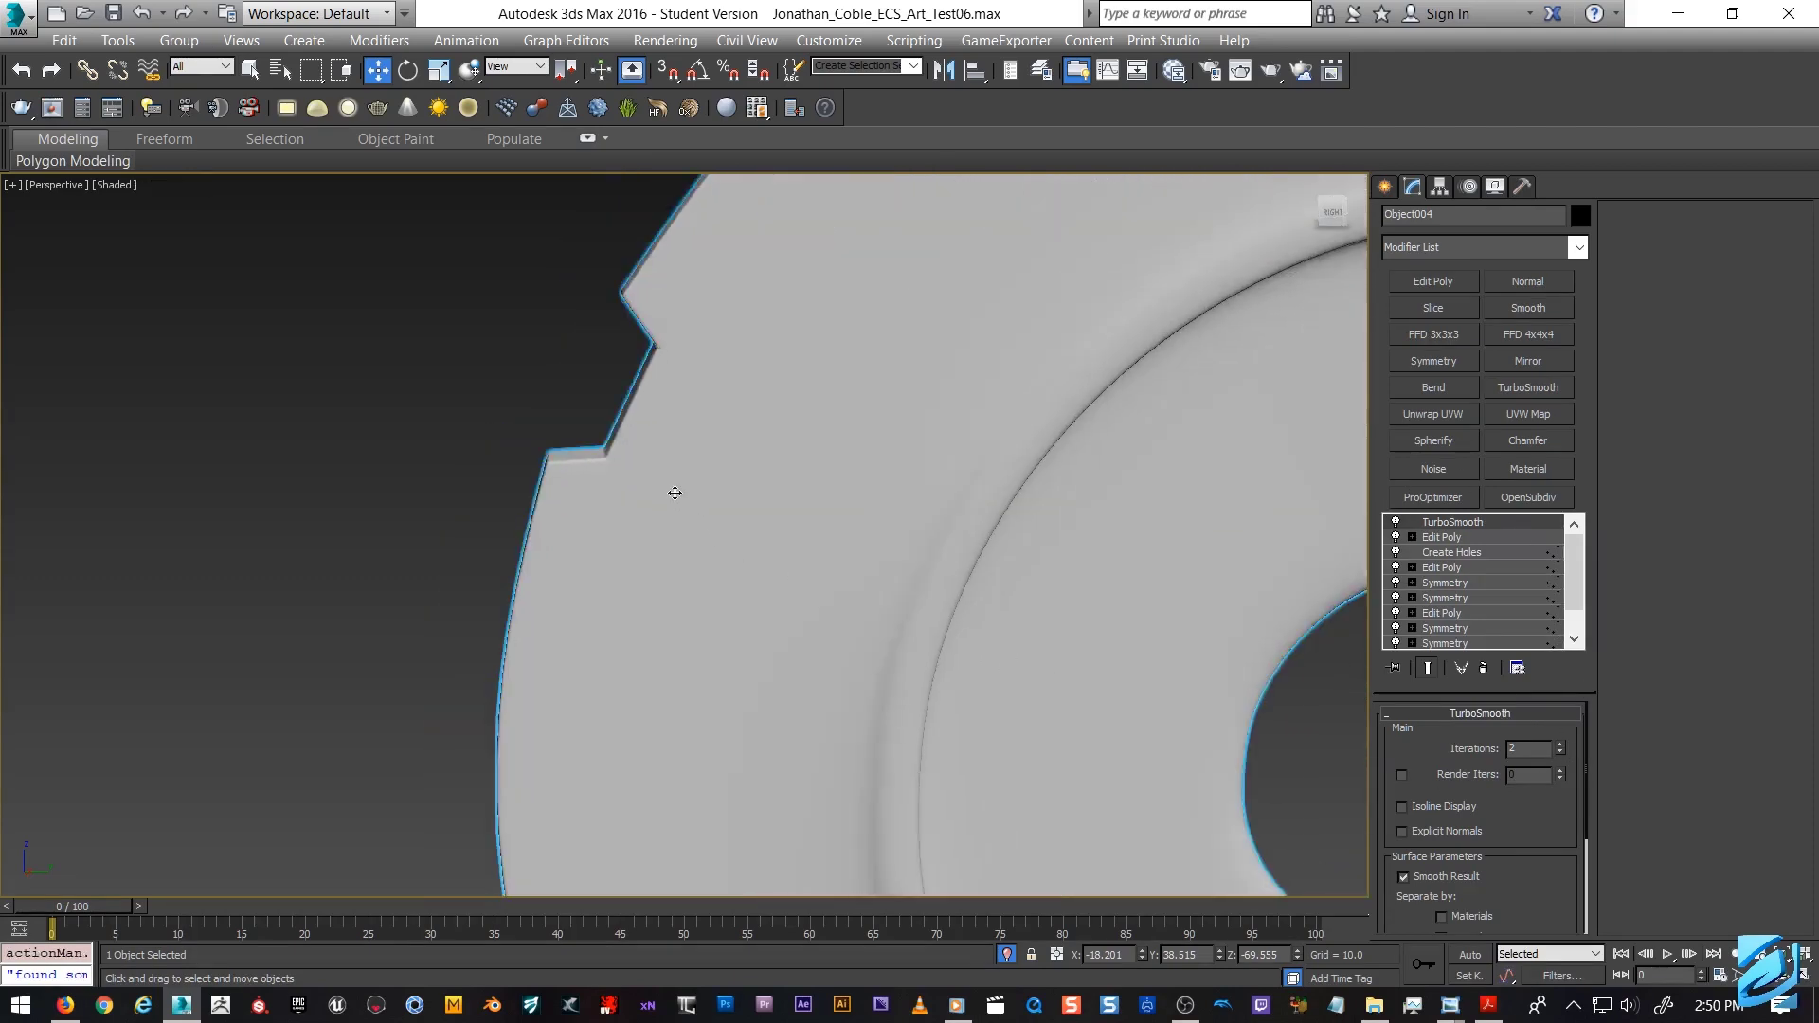
mouse_move(675, 493)
middle_mouse_down("alt")
mouse_move(682, 475)
mouse_move(613, 463)
mouse_move(638, 496)
mouse_move(568, 520)
mouse_move(592, 492)
mouse_move(727, 439)
mouse_move(658, 495)
mouse_move(776, 398)
mouse_move(643, 579)
mouse_move(582, 594)
mouse_move(670, 602)
mouse_move(739, 530)
mouse_move(758, 446)
mouse_move(782, 487)
middle_mouse_up("alt")
scroll(635, 443, "up", 2)
scroll(671, 606, "down", 6)
key("q")
scroll(782, 487, "down", 4)
scroll(476, 498, "up", 5)
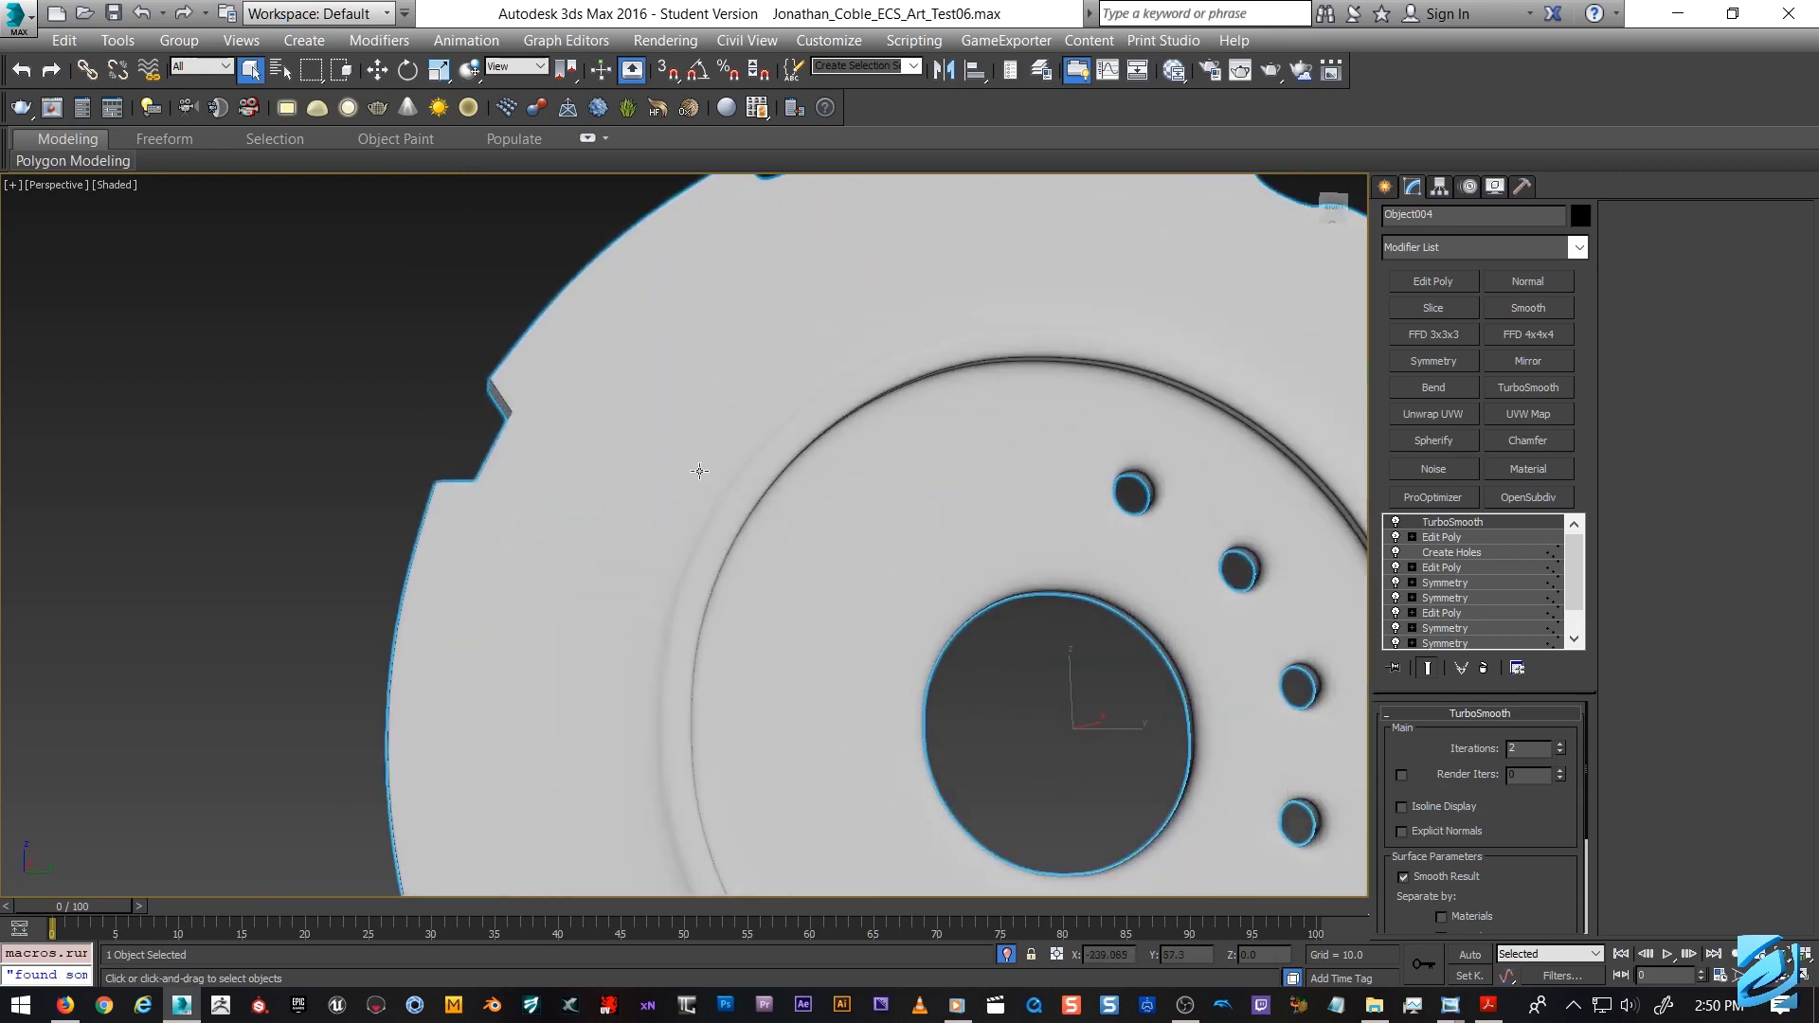
Examine the smoothed disc's shading around the notch and across the front face, from close up and as a whole.
mouse_move(864, 584)
middle_mouse_down()
mouse_move(763, 422)
mouse_move(698, 457)
middle_mouse_up()
scroll(762, 426, "down", 1)
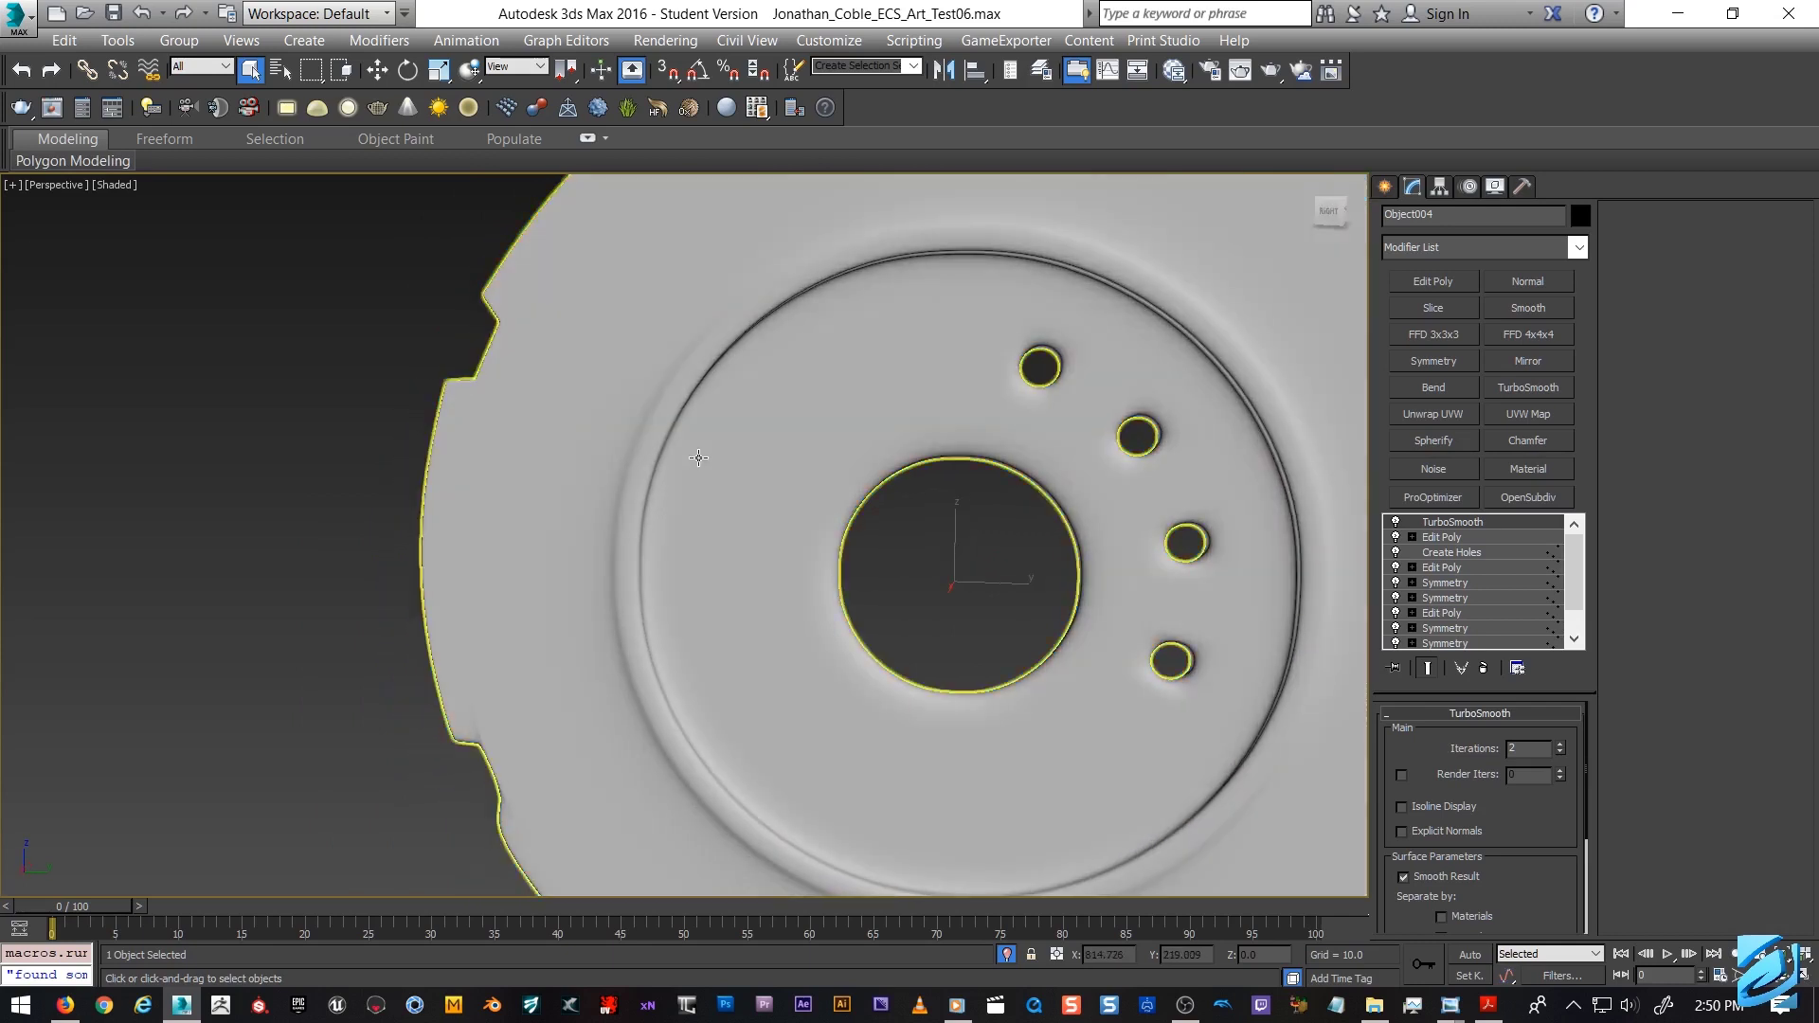
scroll(787, 562, "down", 3)
scroll(616, 698, "up", 2)
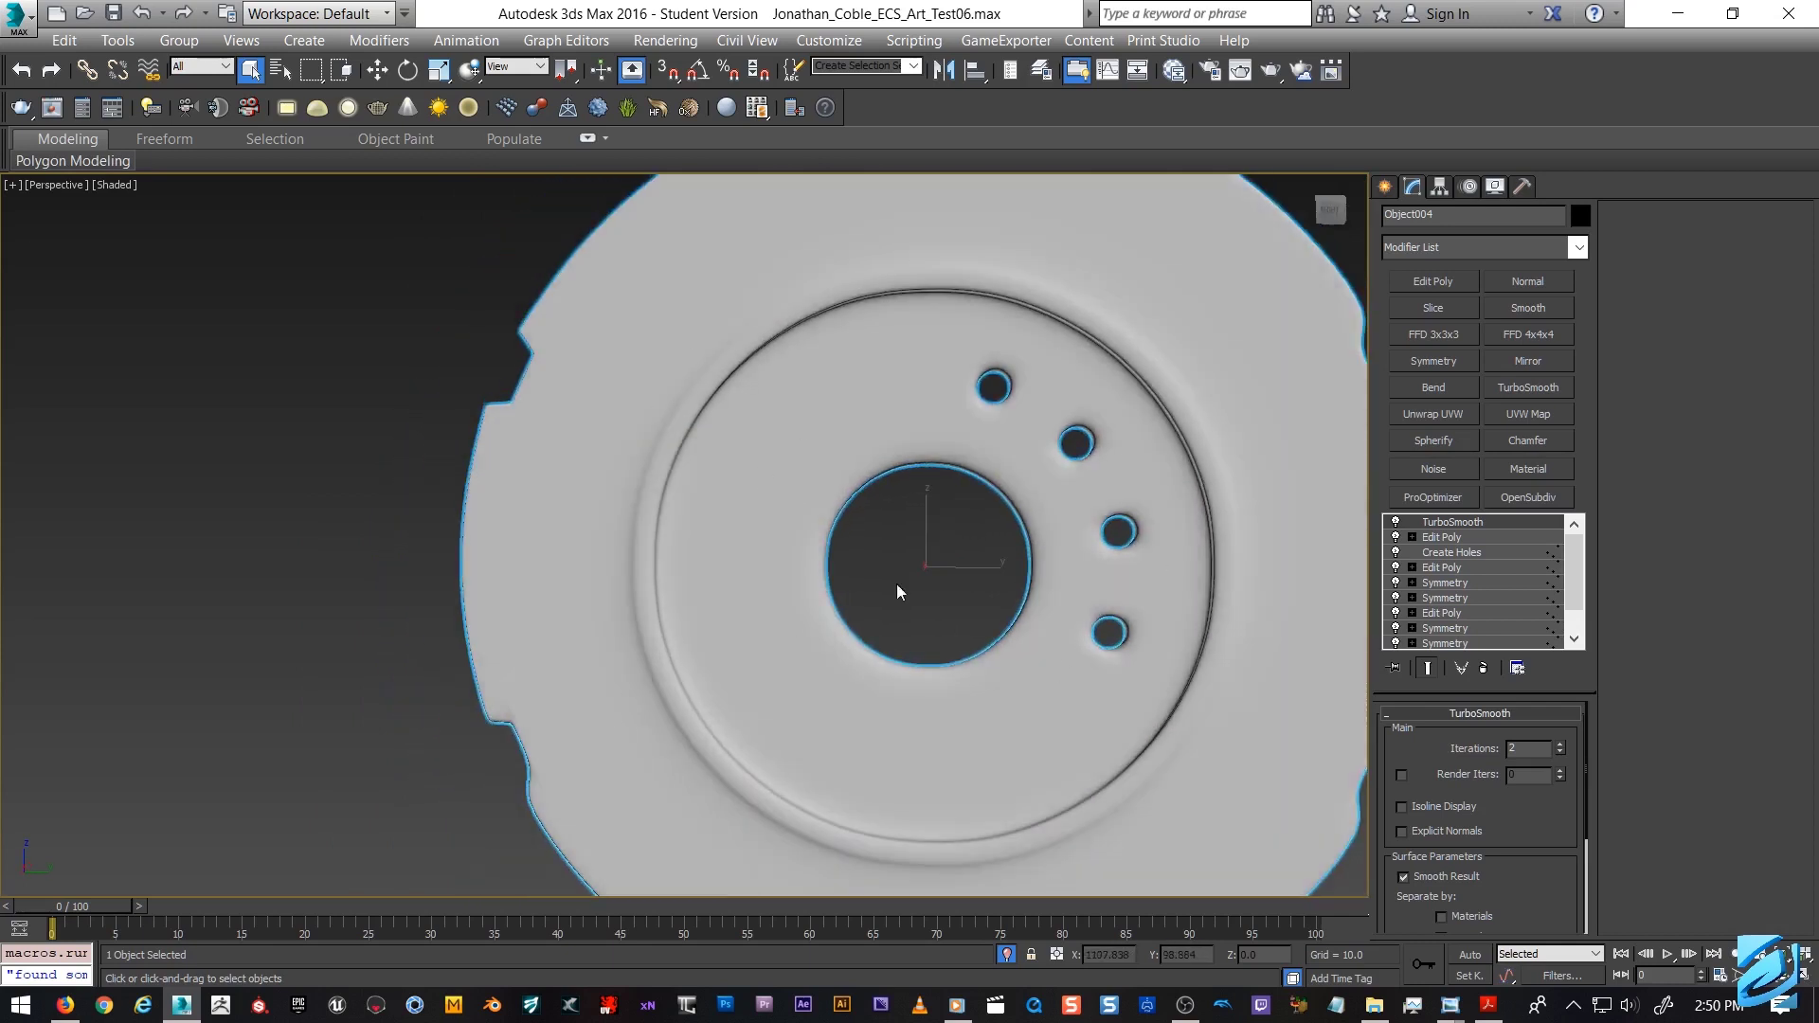
scroll(894, 580, "down", 3)
middle_click_drag(796, 544, 829, 526, "alt")
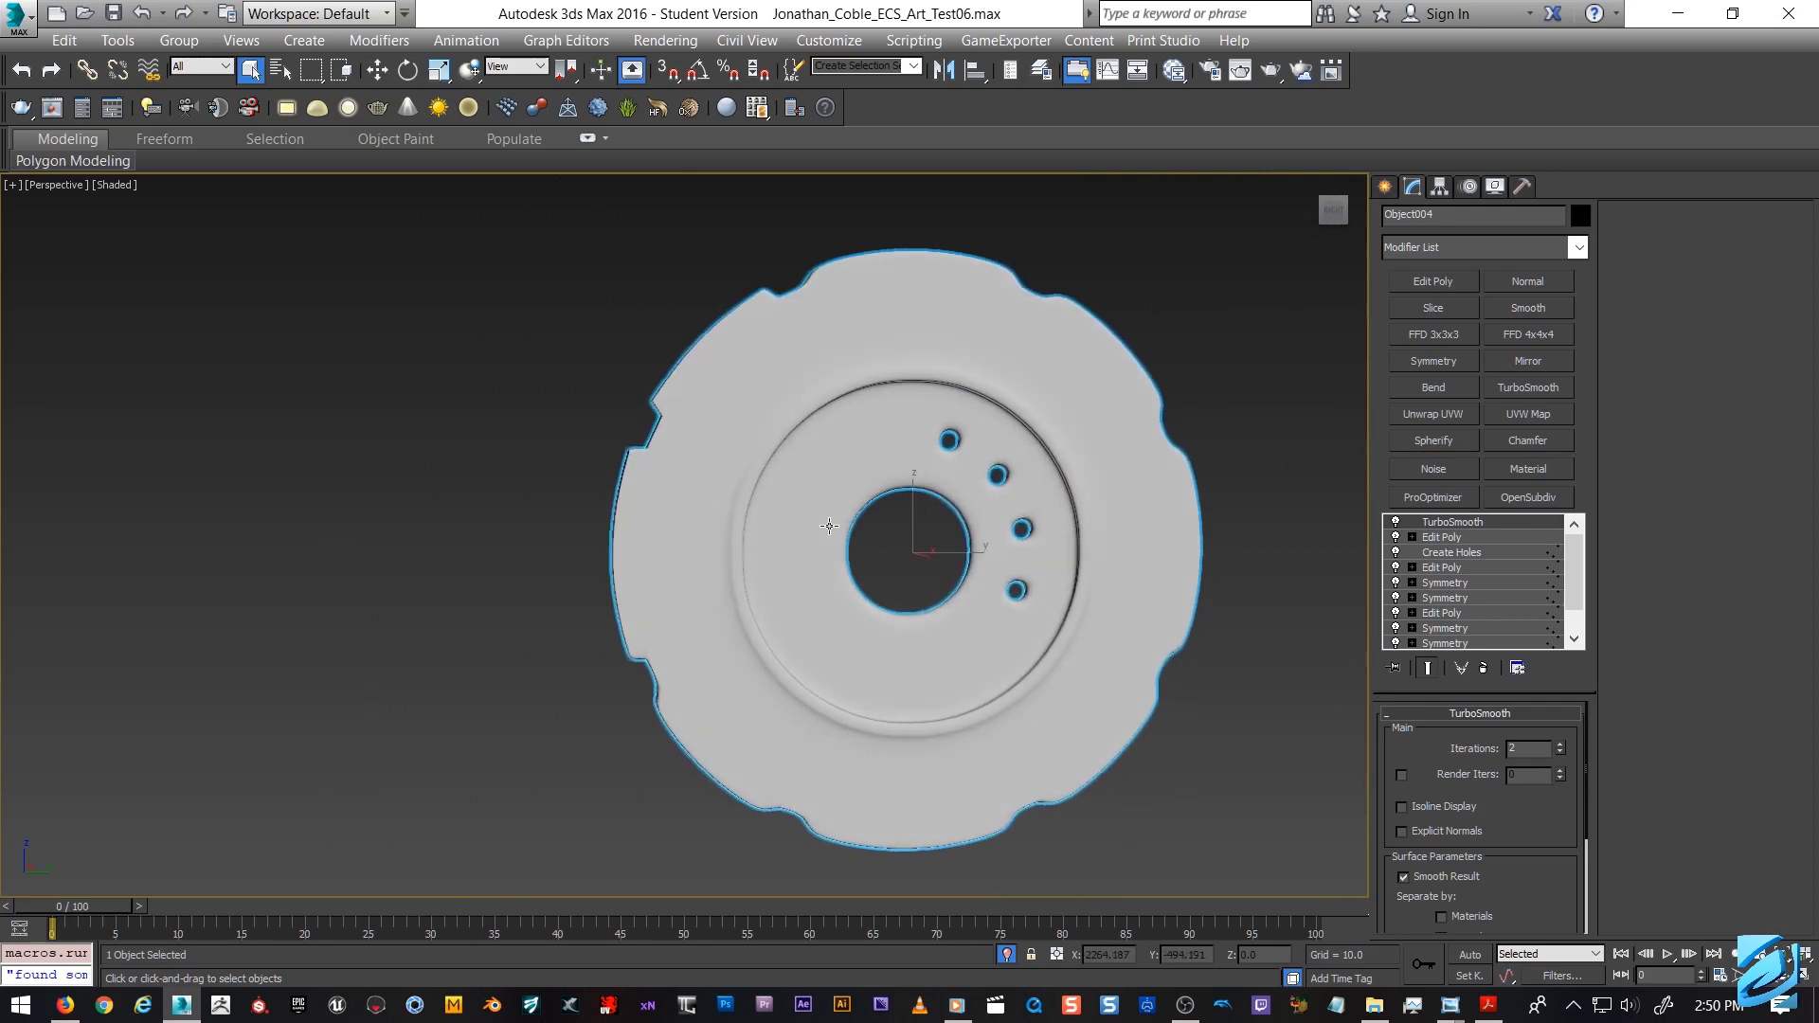
scroll(636, 441, "up", 5)
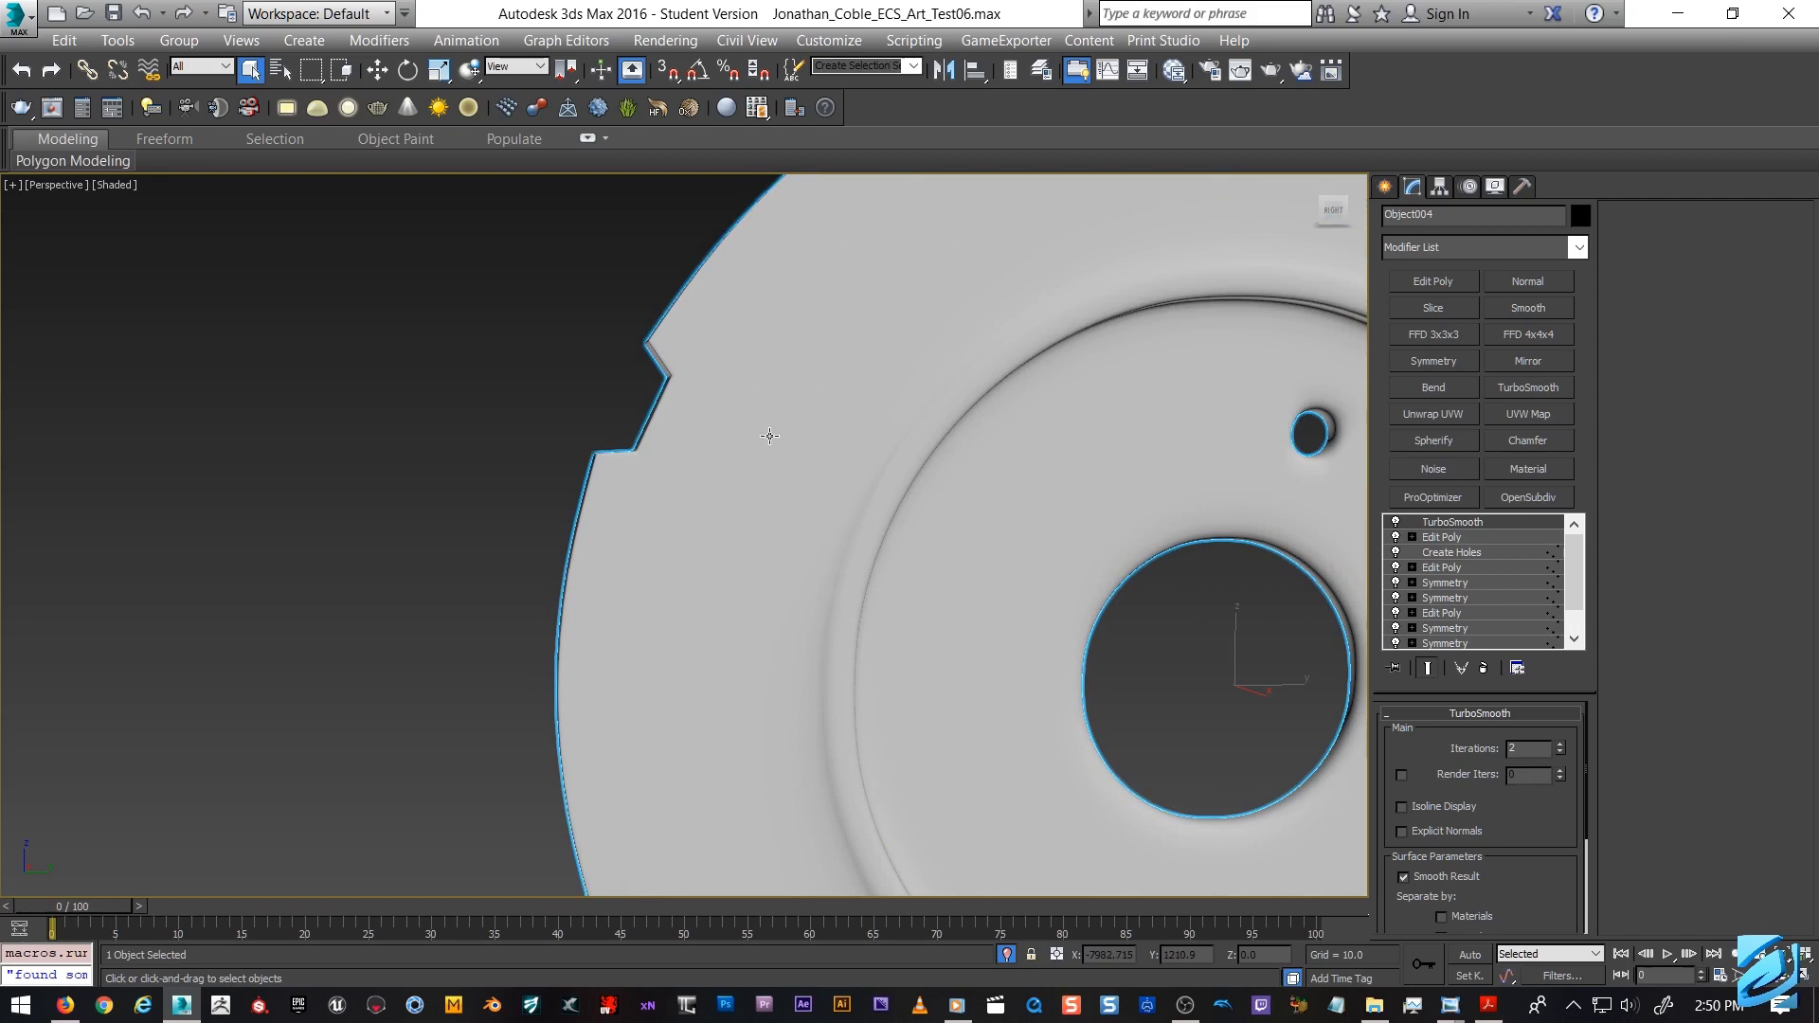
scroll(769, 436, "down", 3)
middle_click_drag(961, 510, 783, 480)
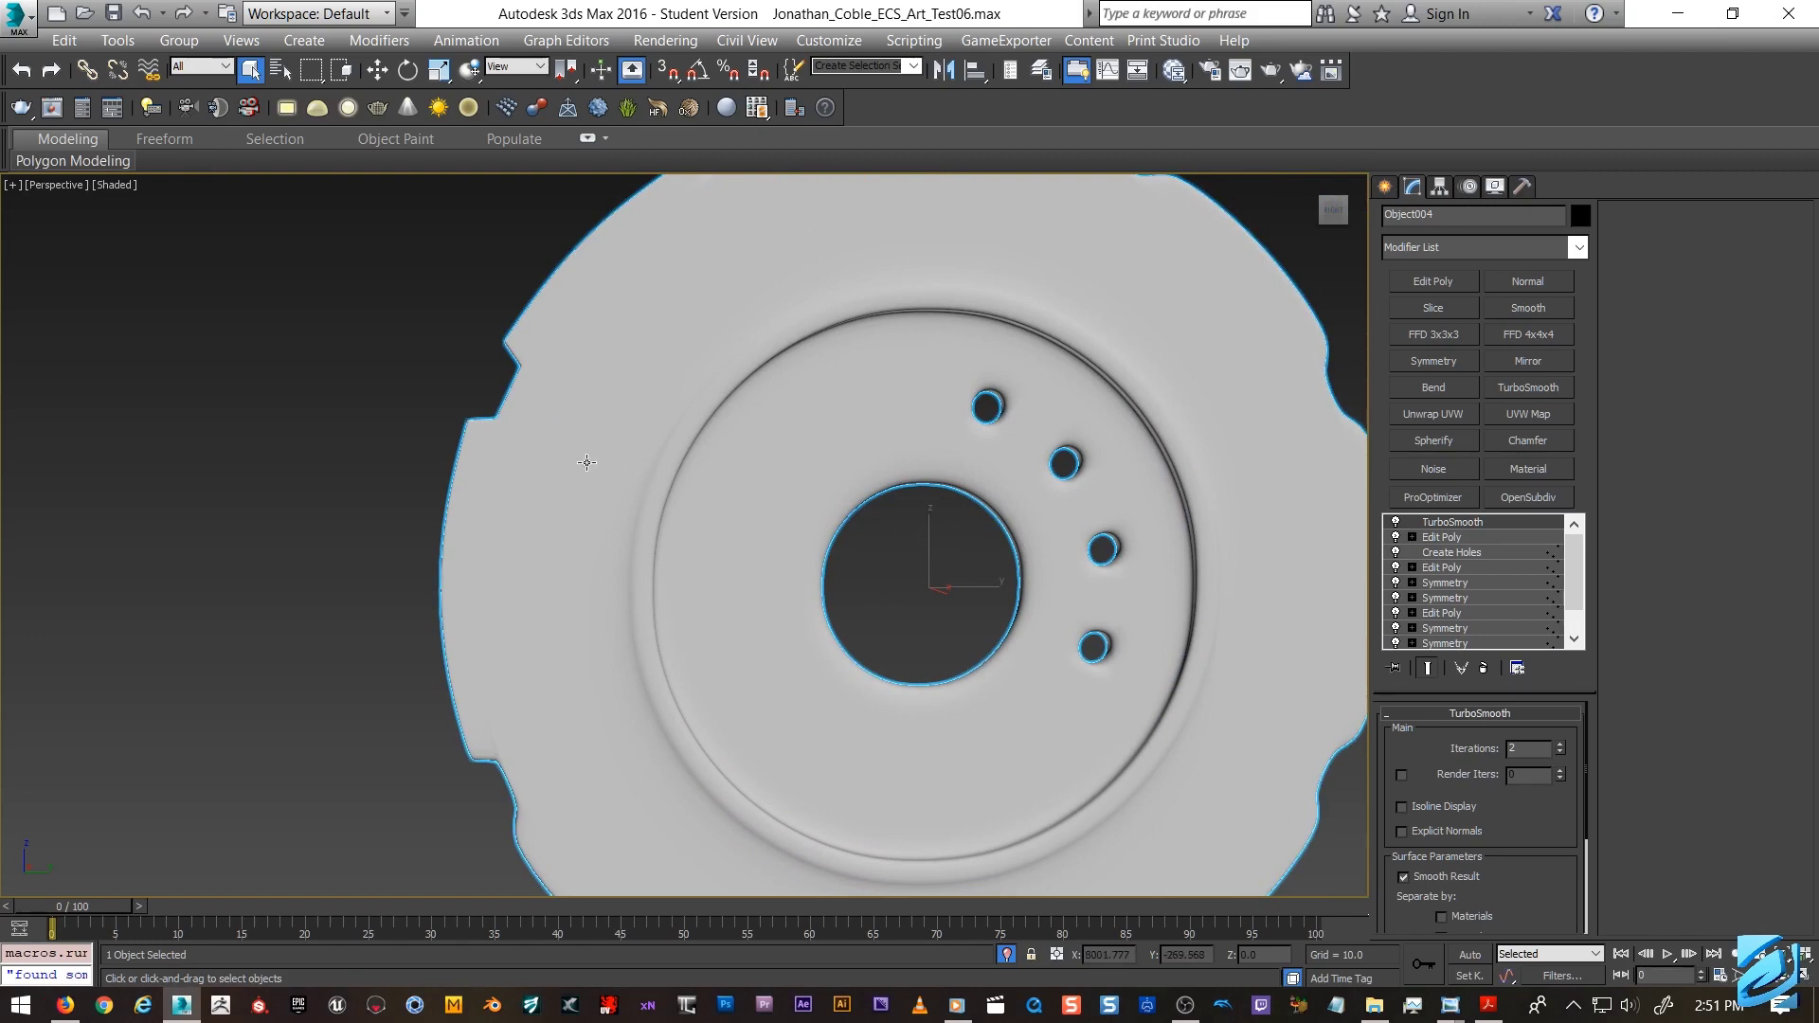
middle_click_drag(586, 463, 617, 474)
scroll(617, 473, "down", 2)
scroll(621, 477, "up", 2)
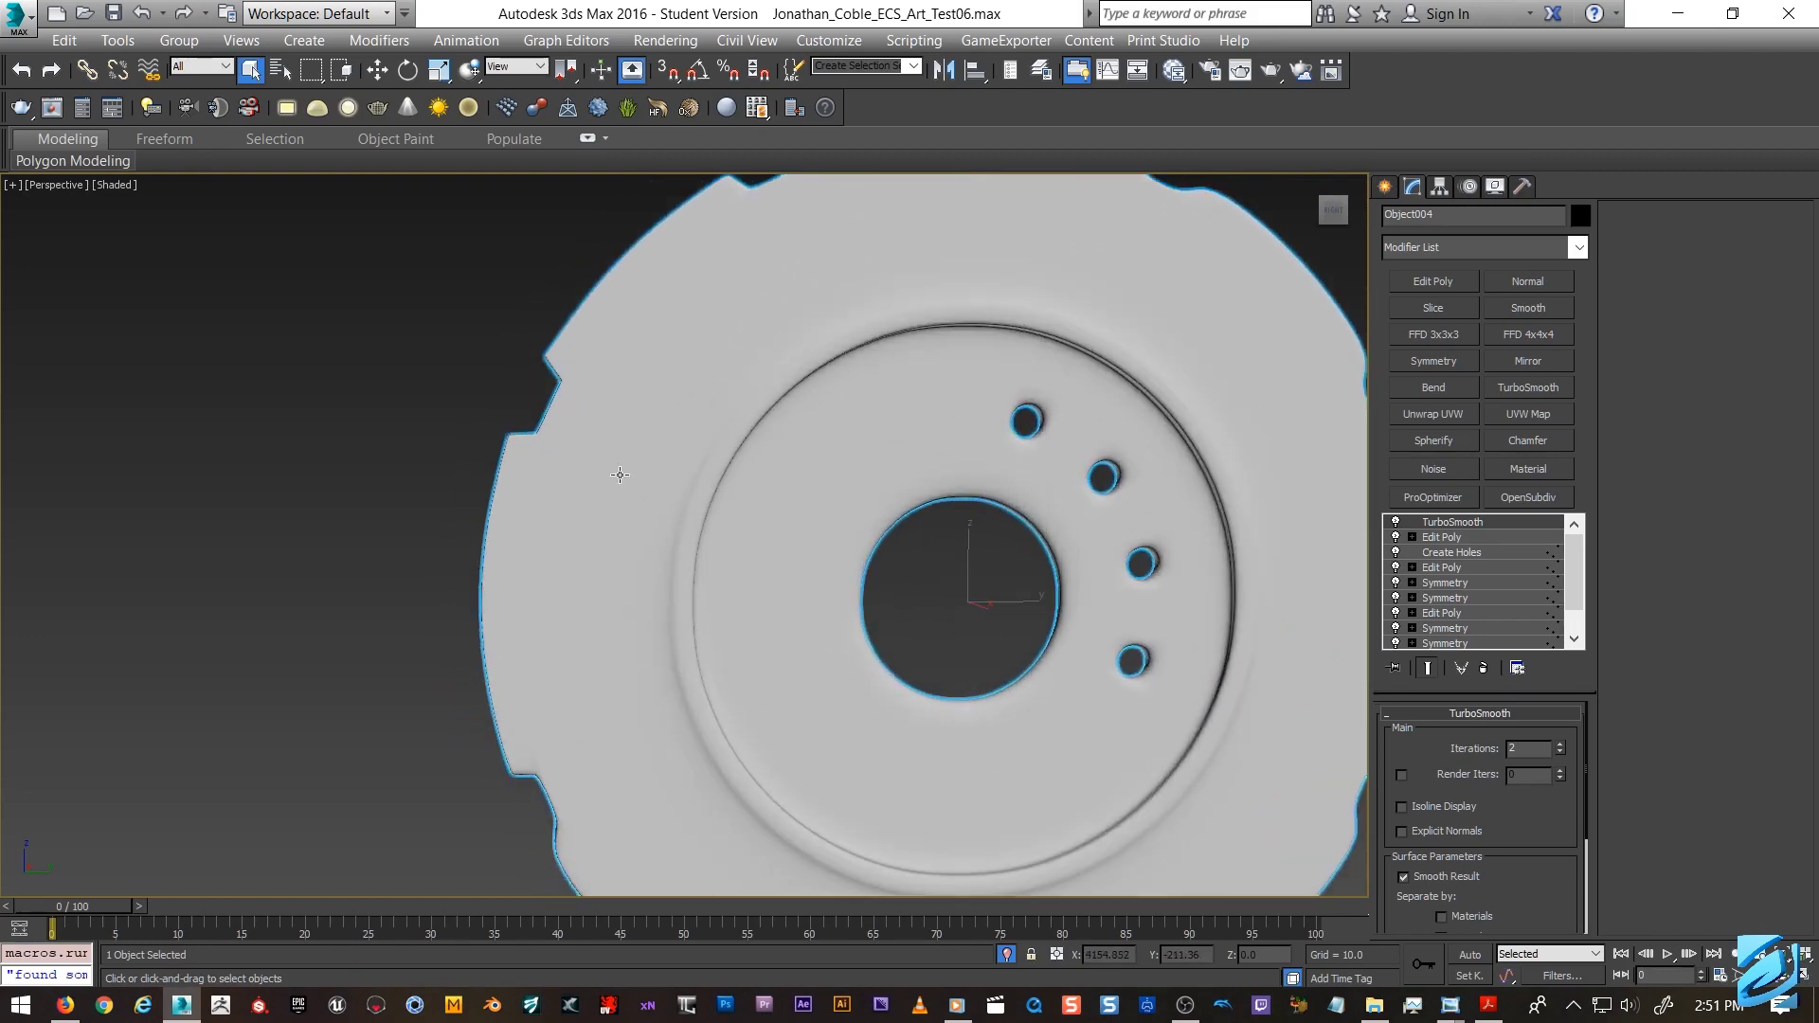
Show the edged faces and inspect the smoothed edge flow at the notch's inner corners and along the outer rim.
key("F4")
scroll(605, 451, "up", 6)
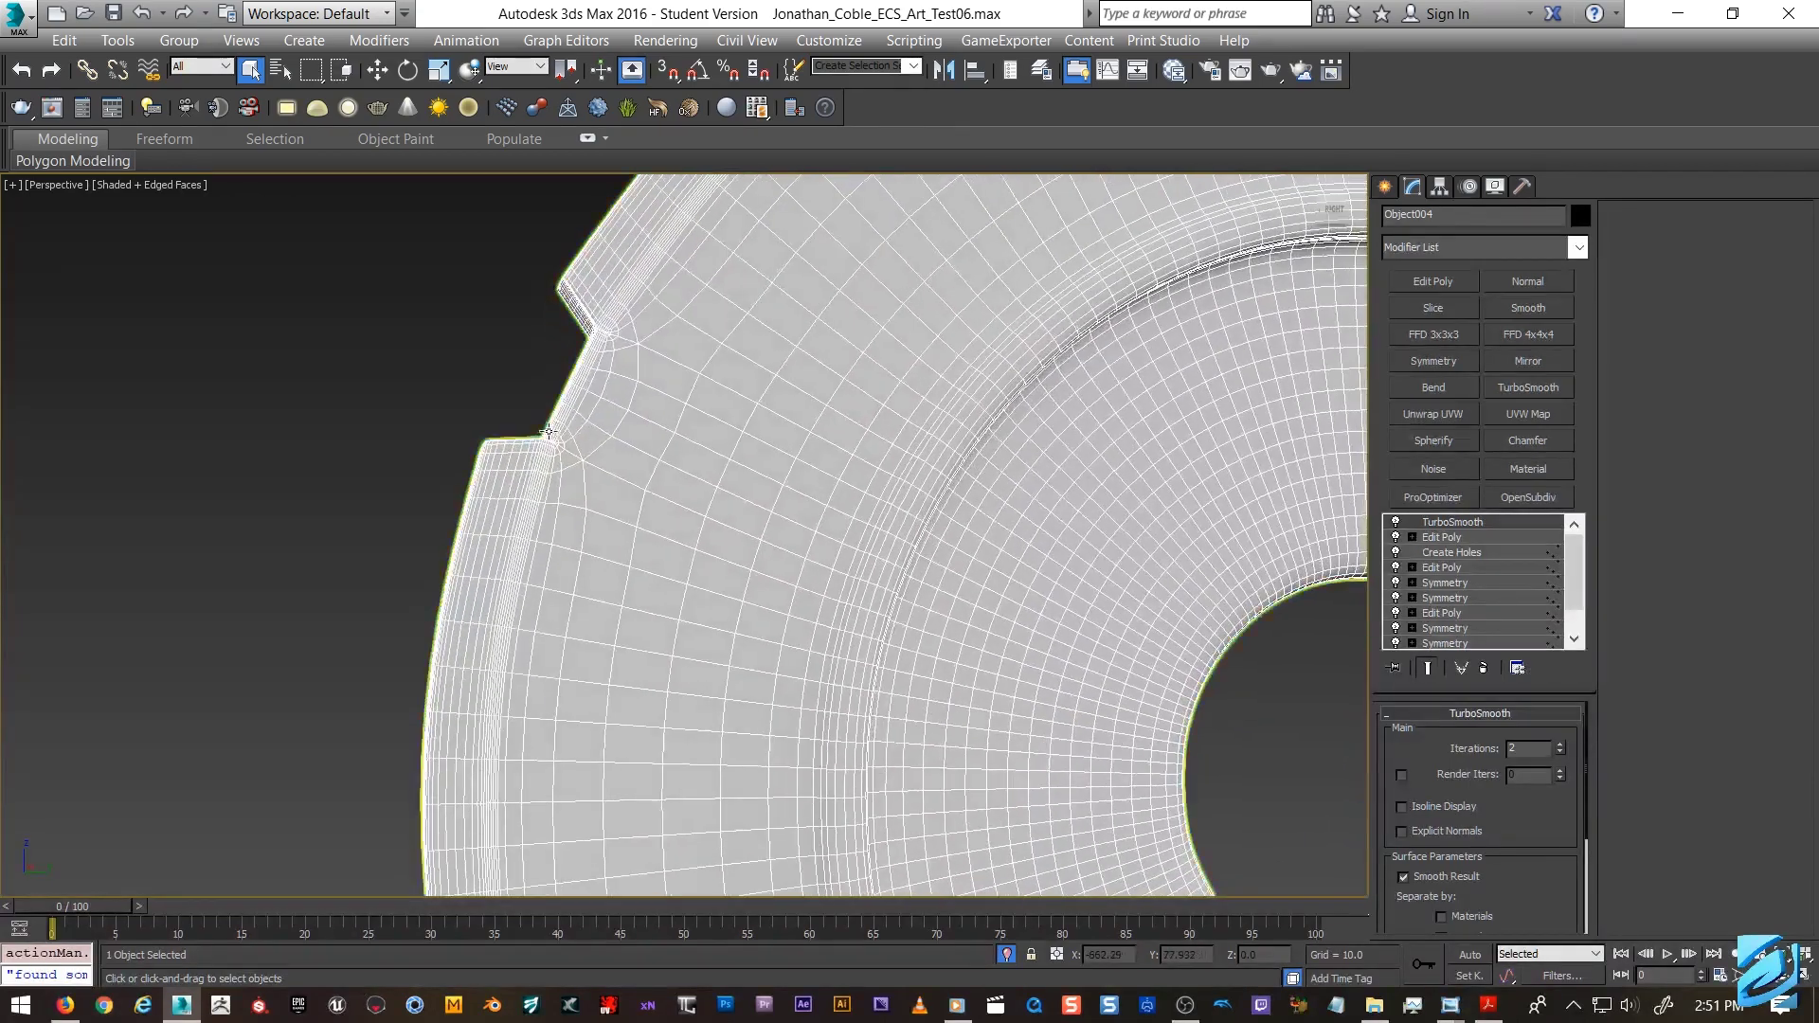
scroll(549, 432, "down", 5)
scroll(564, 434, "up", 7)
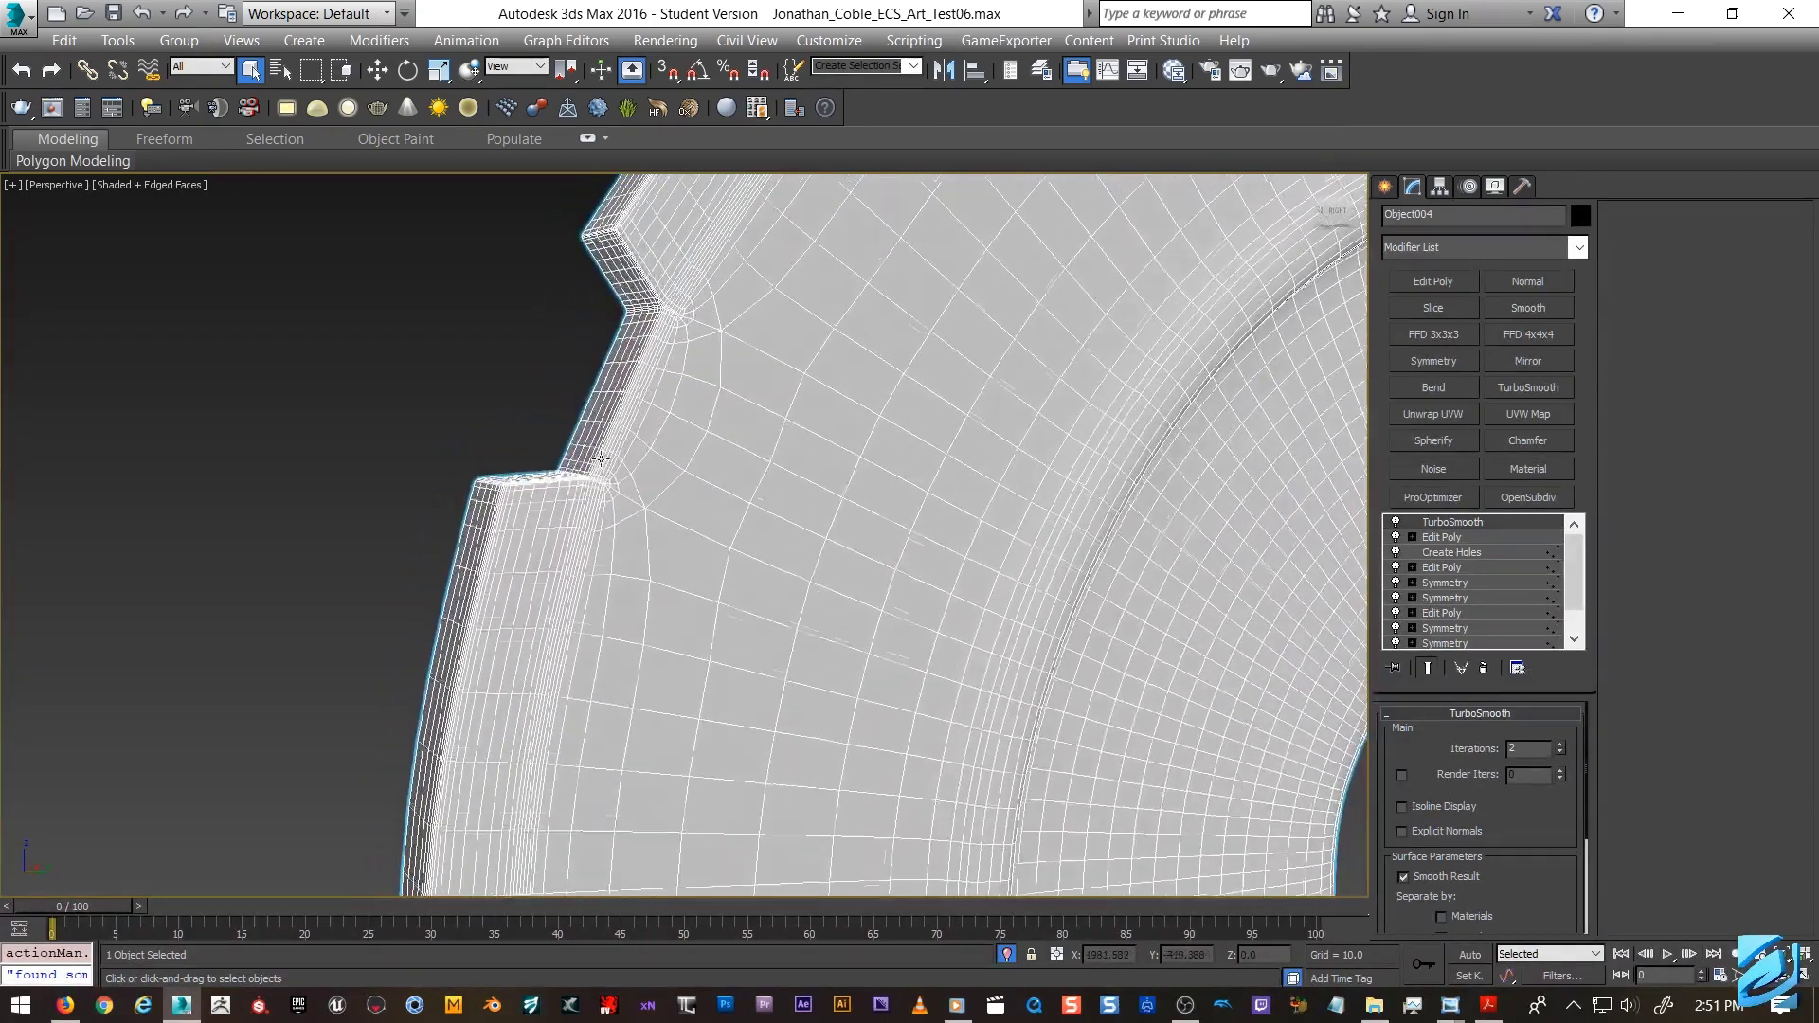
scroll(600, 459, "up", 4)
scroll(597, 488, "down", 4)
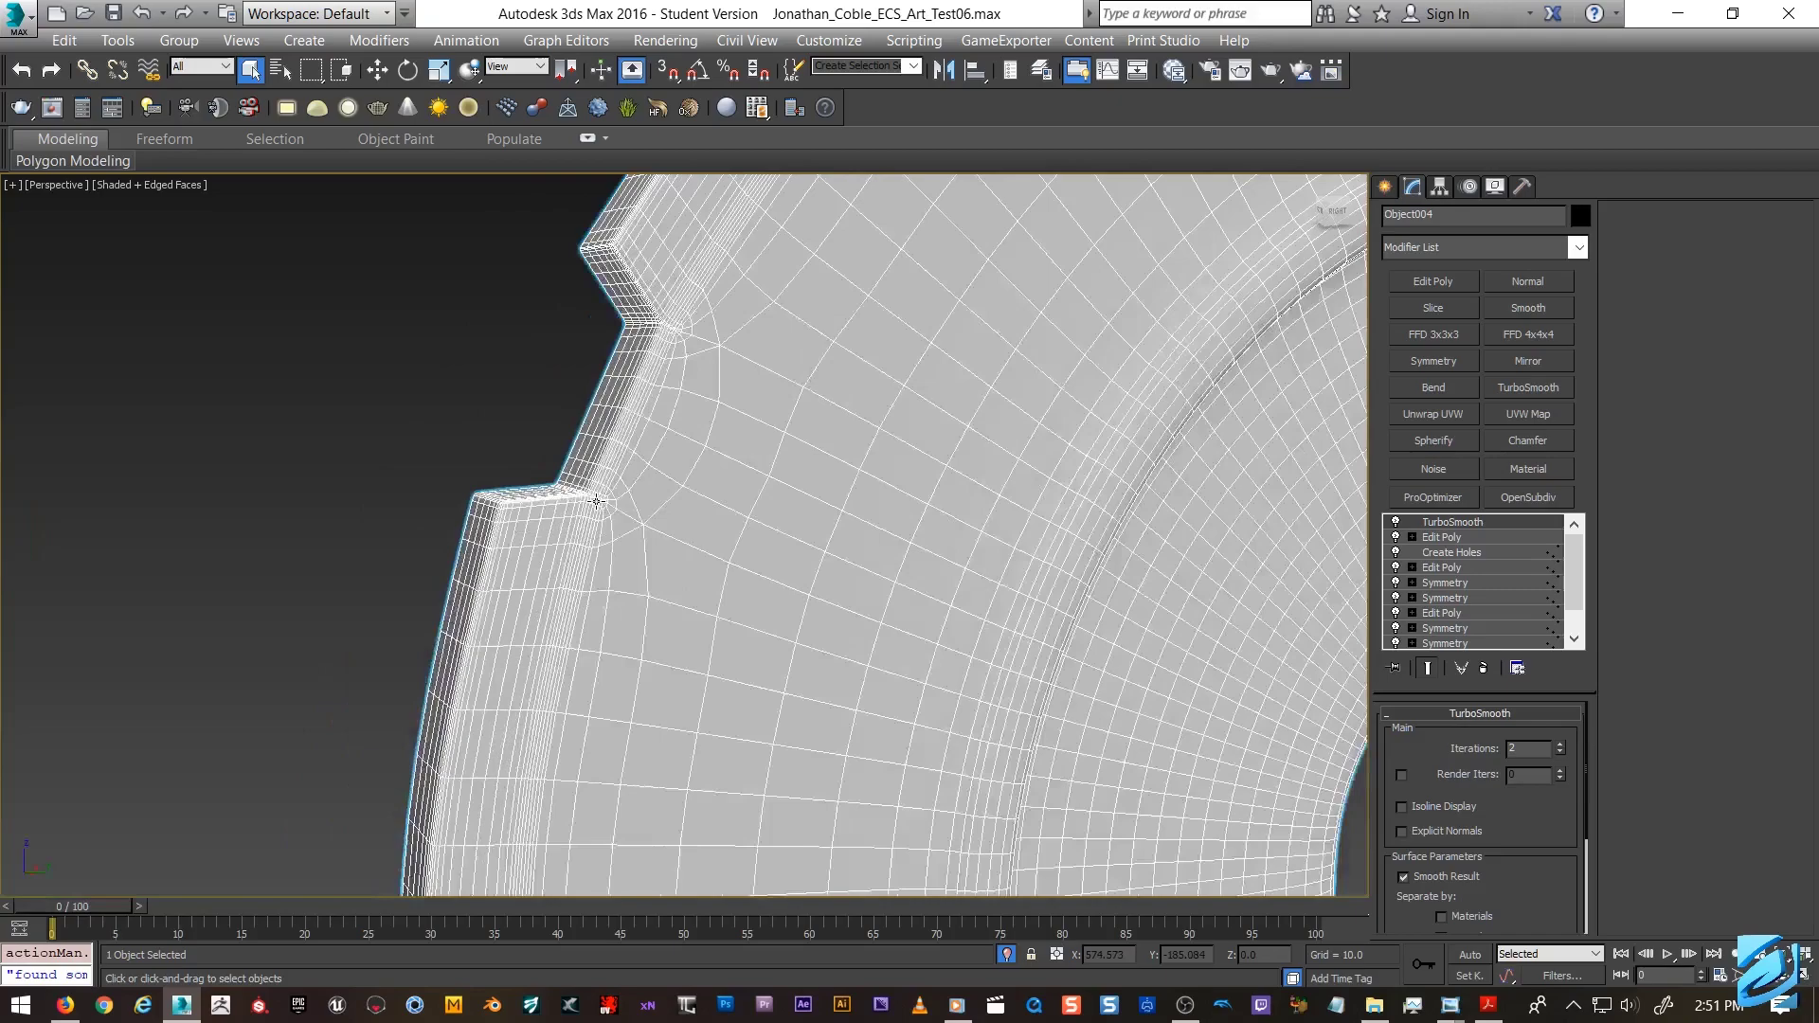
scroll(596, 500, "down", 8)
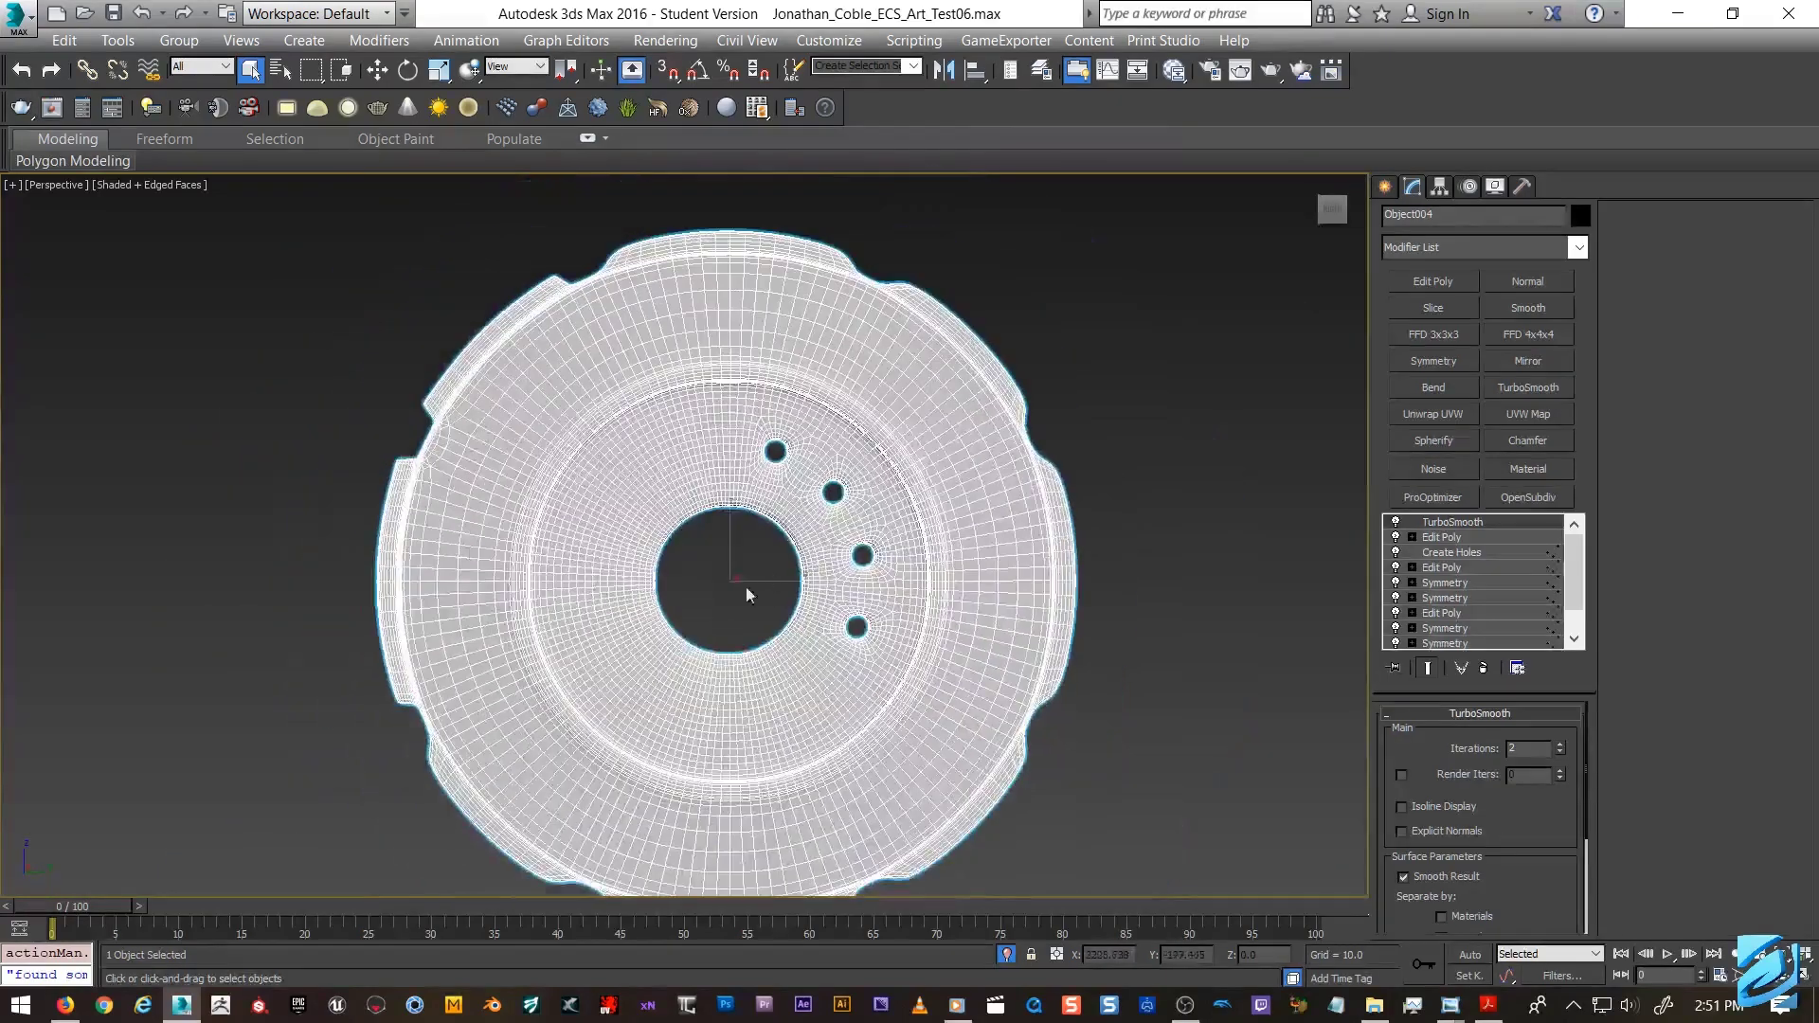
Deselect the disc, hide the edged faces, and review the whole smoothed shape framed in the viewport.
left_click(730, 587)
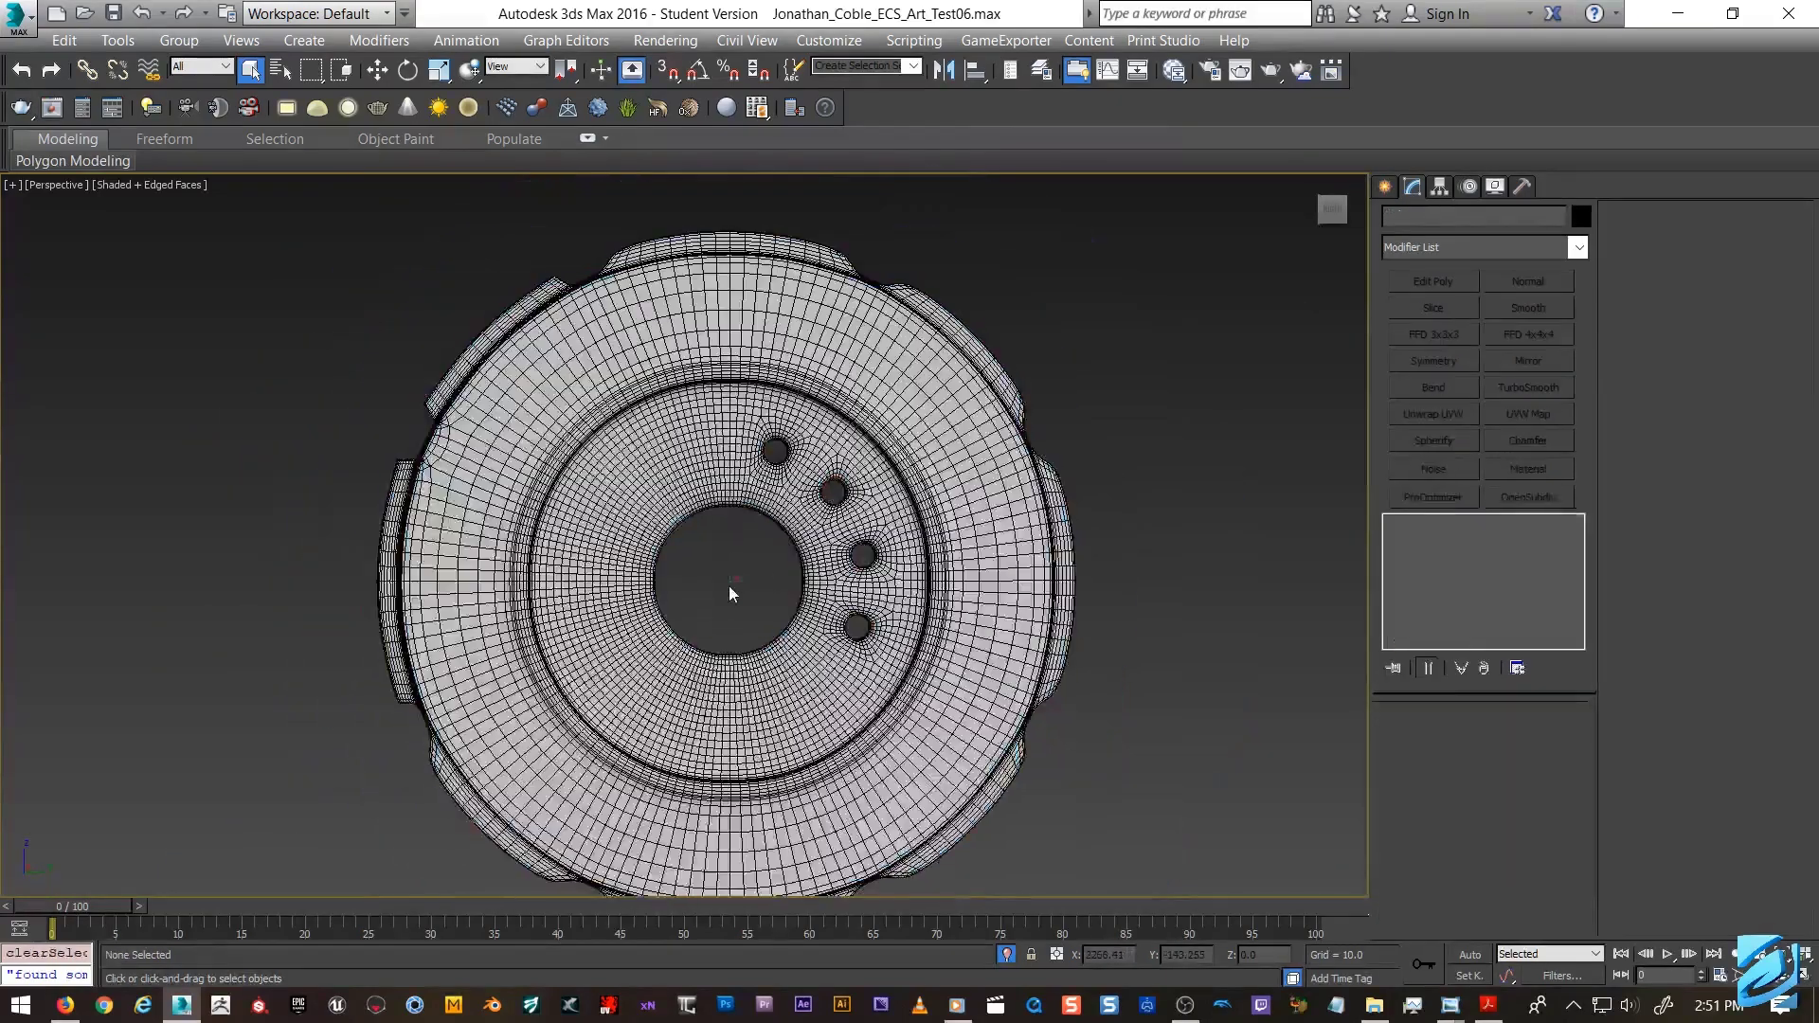
key("z")
key("F4")
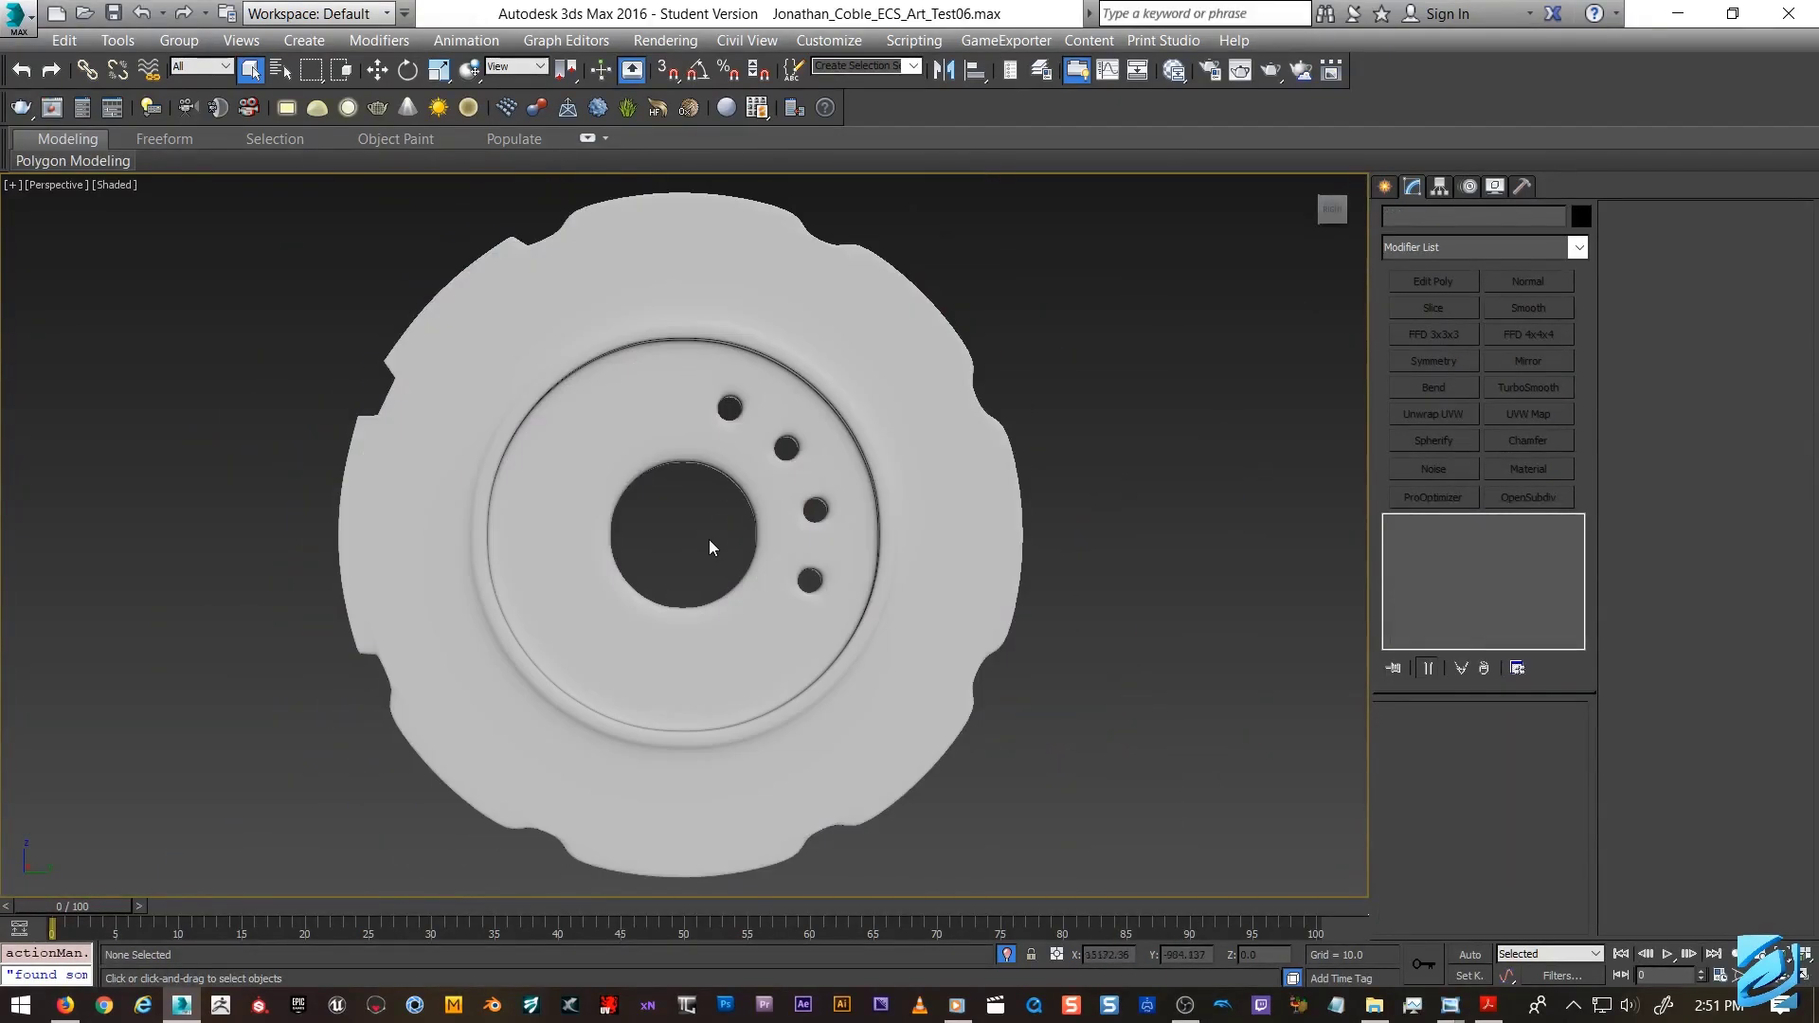
scroll(714, 533, "down", 2)
mouse_move(718, 526)
middle_mouse_down("alt")
mouse_move(926, 528)
mouse_move(726, 534)
middle_mouse_up("alt")
scroll(712, 541, "up", 3)
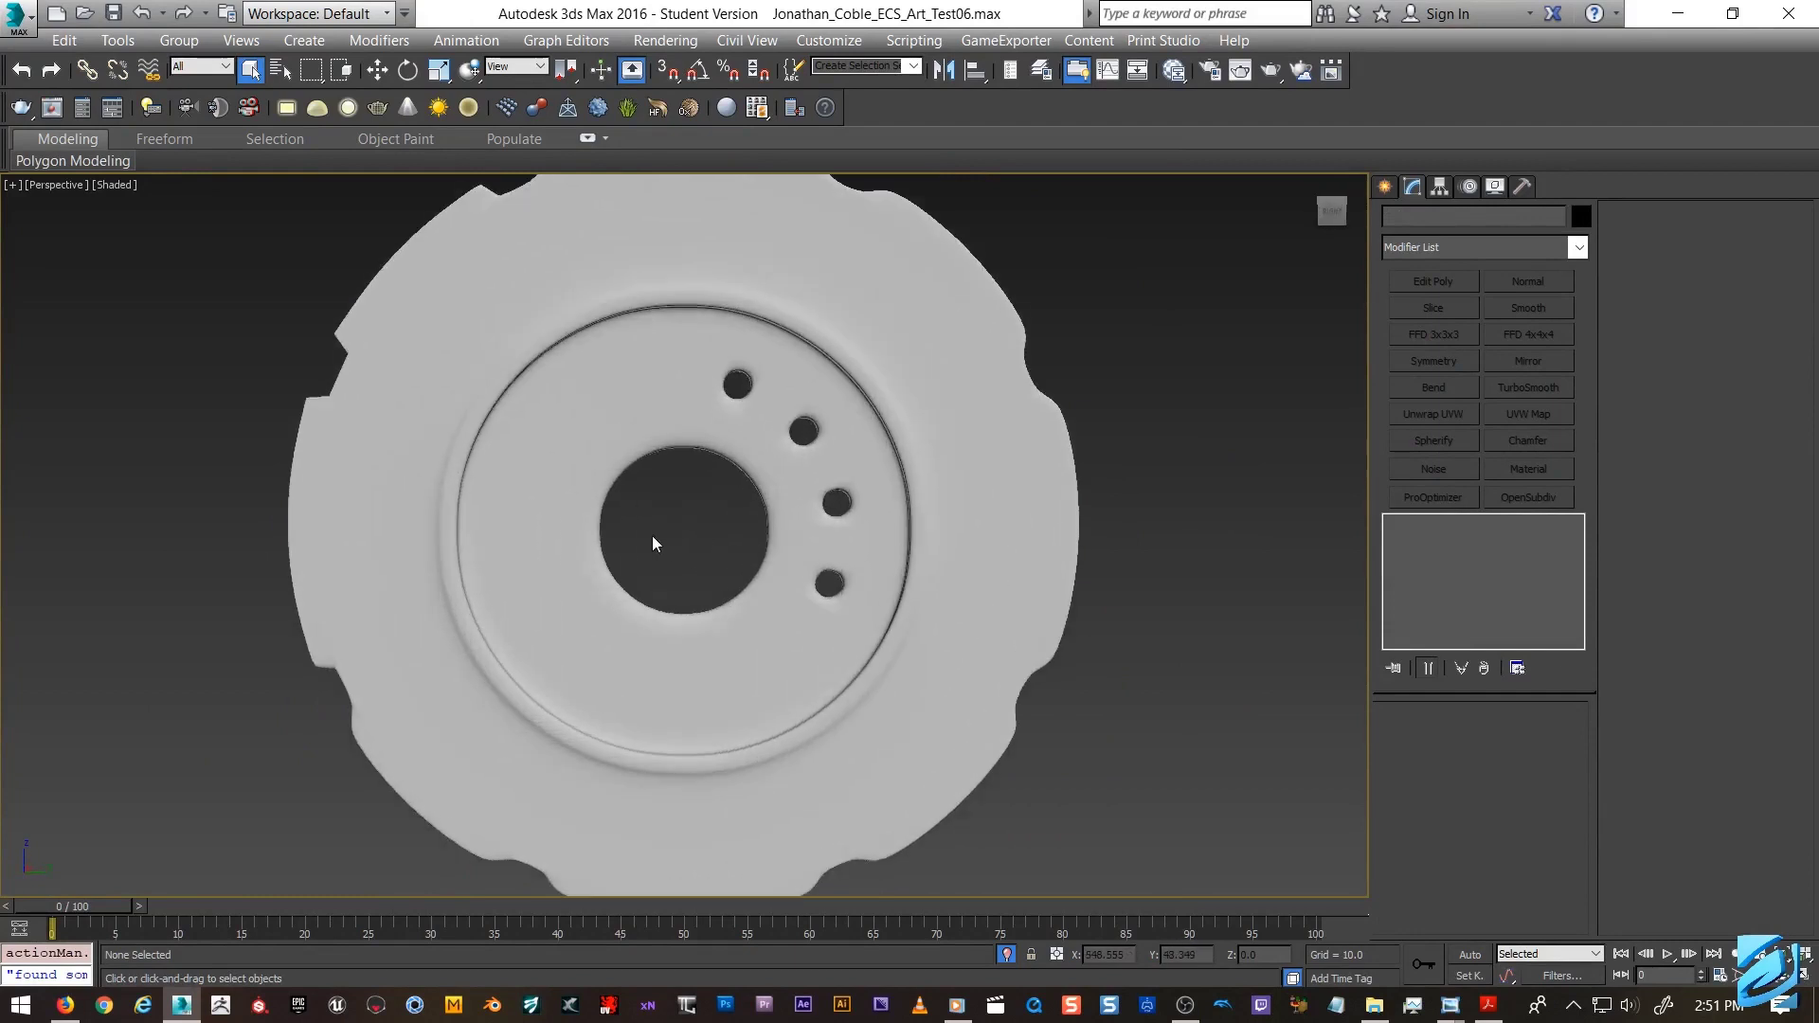
scroll(654, 536, "down", 2)
scroll(665, 530, "down", 1)
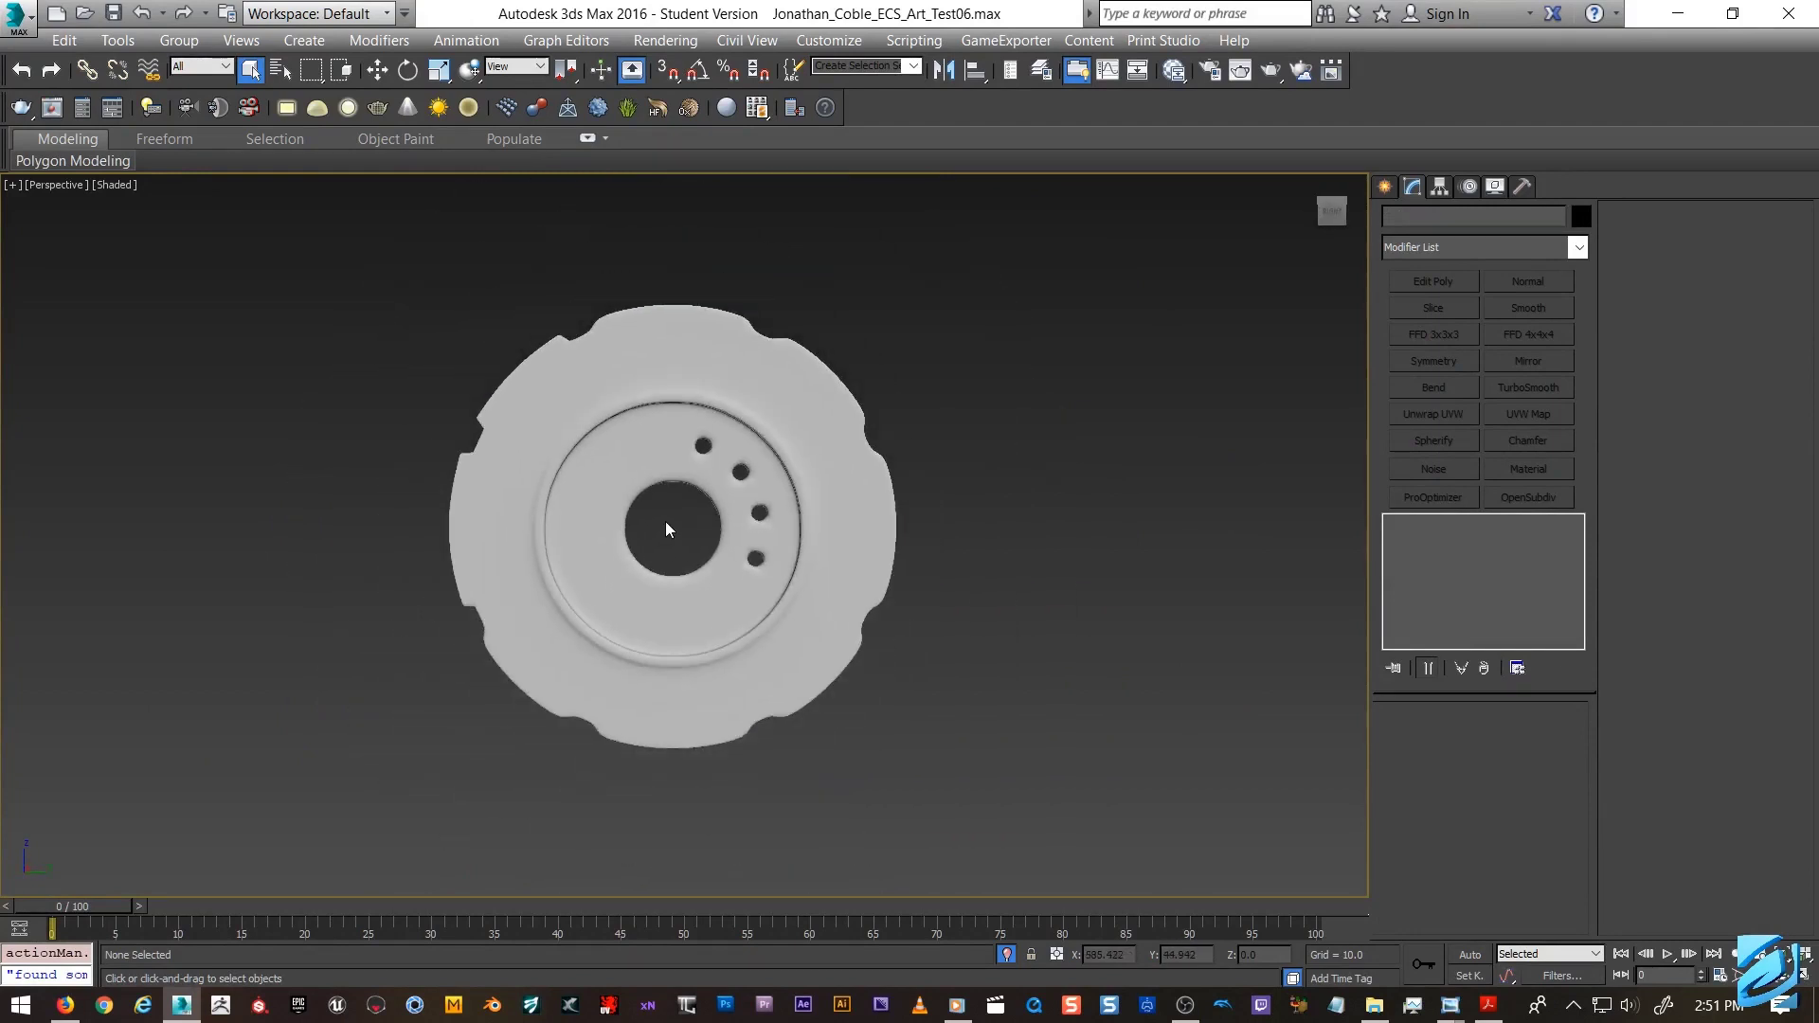